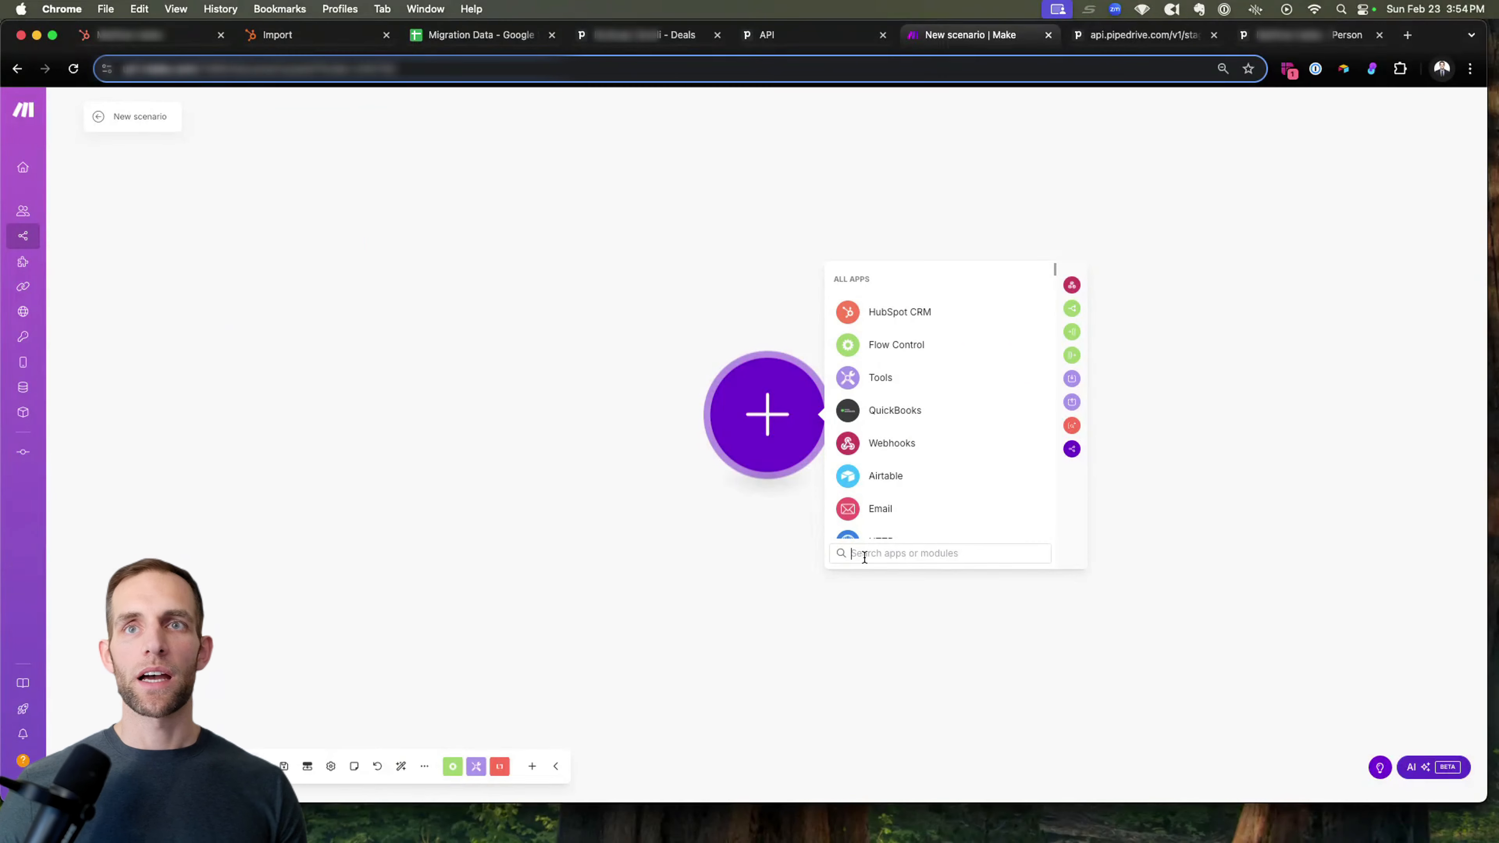
Add the Pipedrive CRM New Organization Event module as the scenario's trigger.
text(pipedrive)
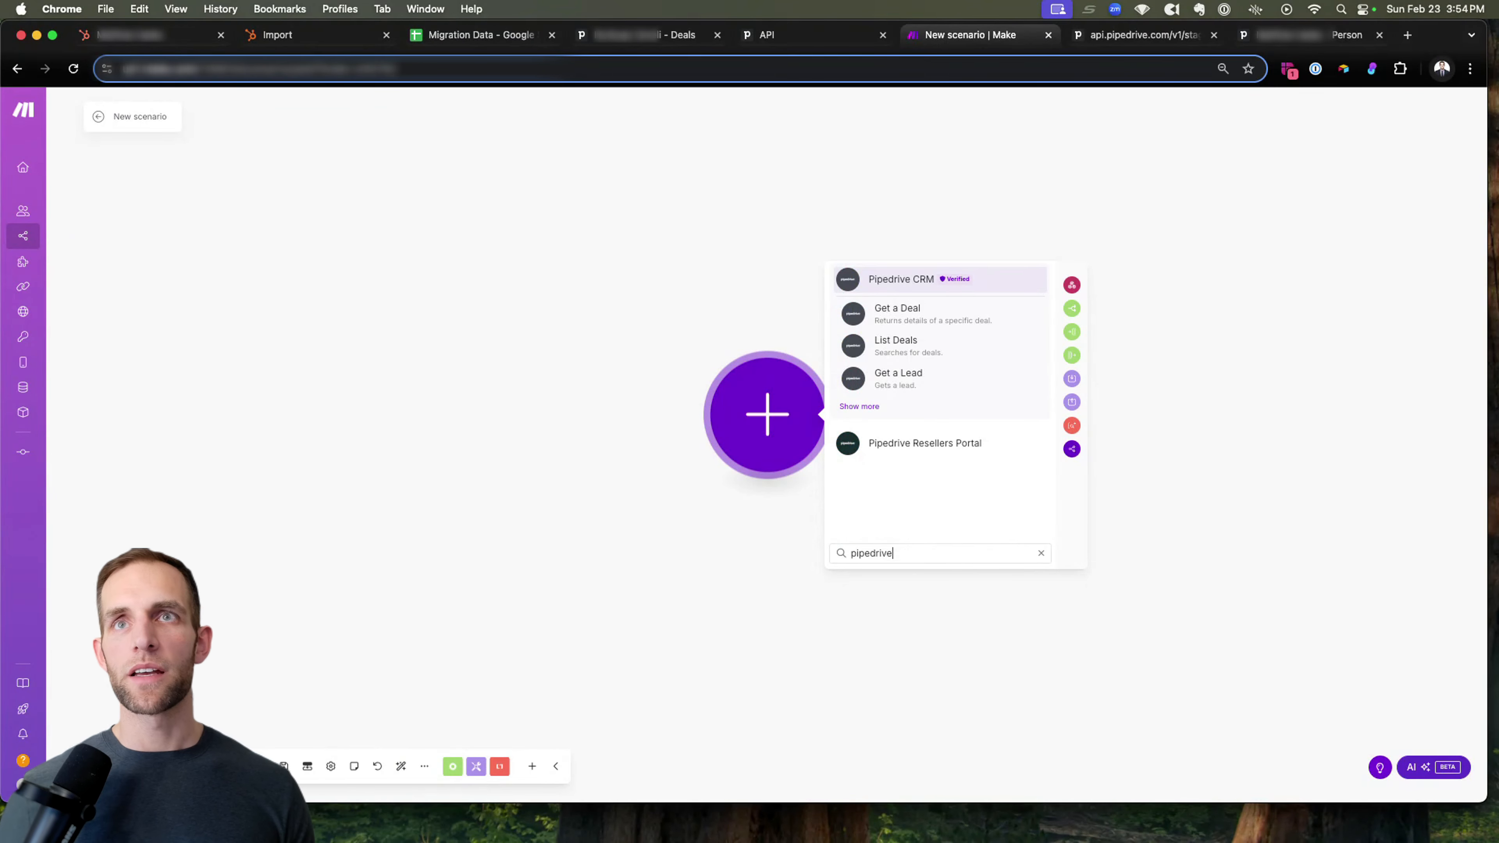
click(857, 409)
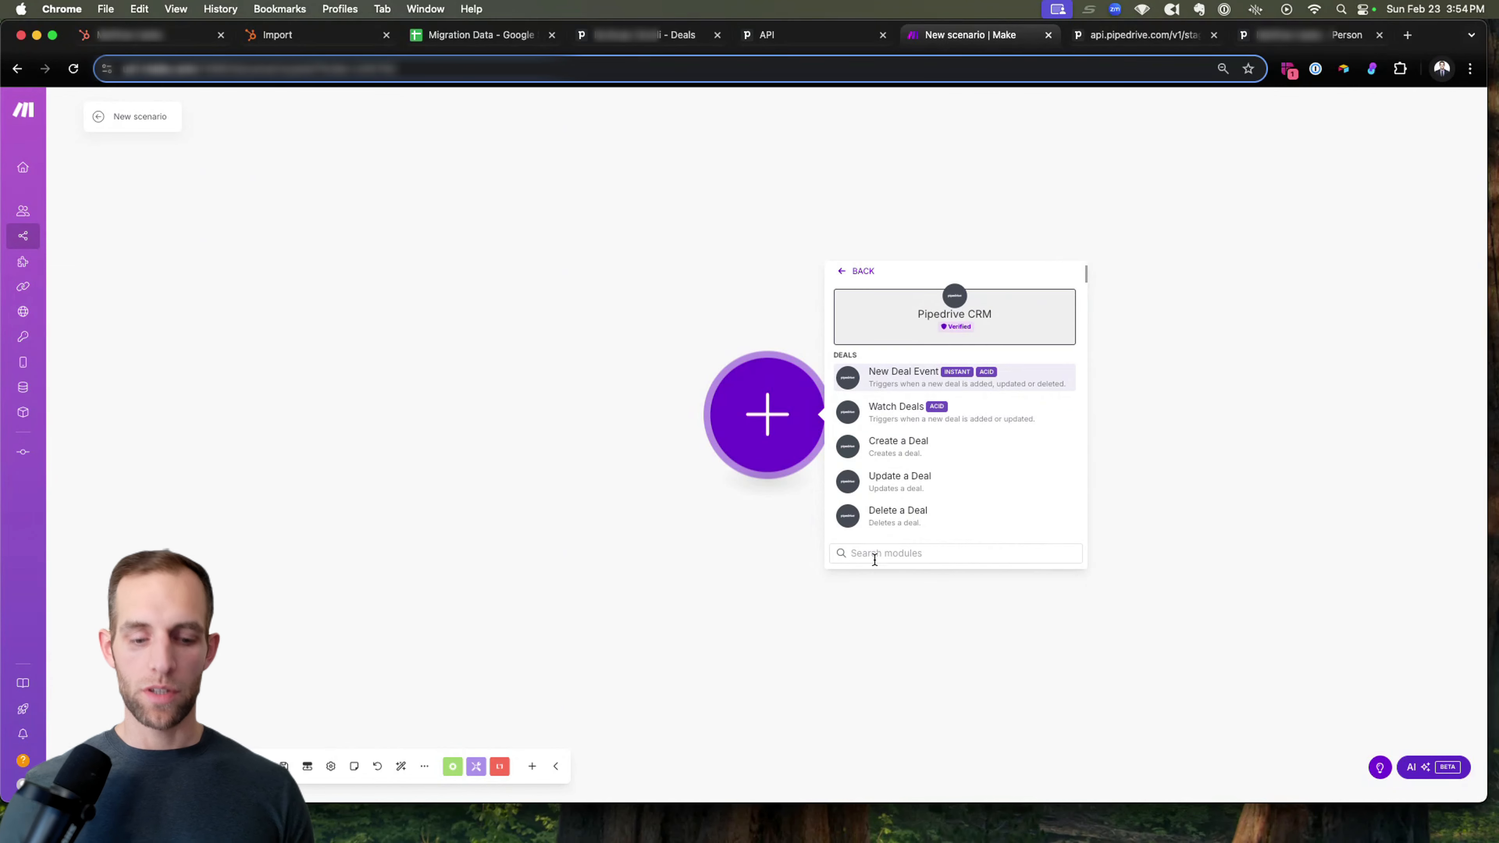
text(organz)
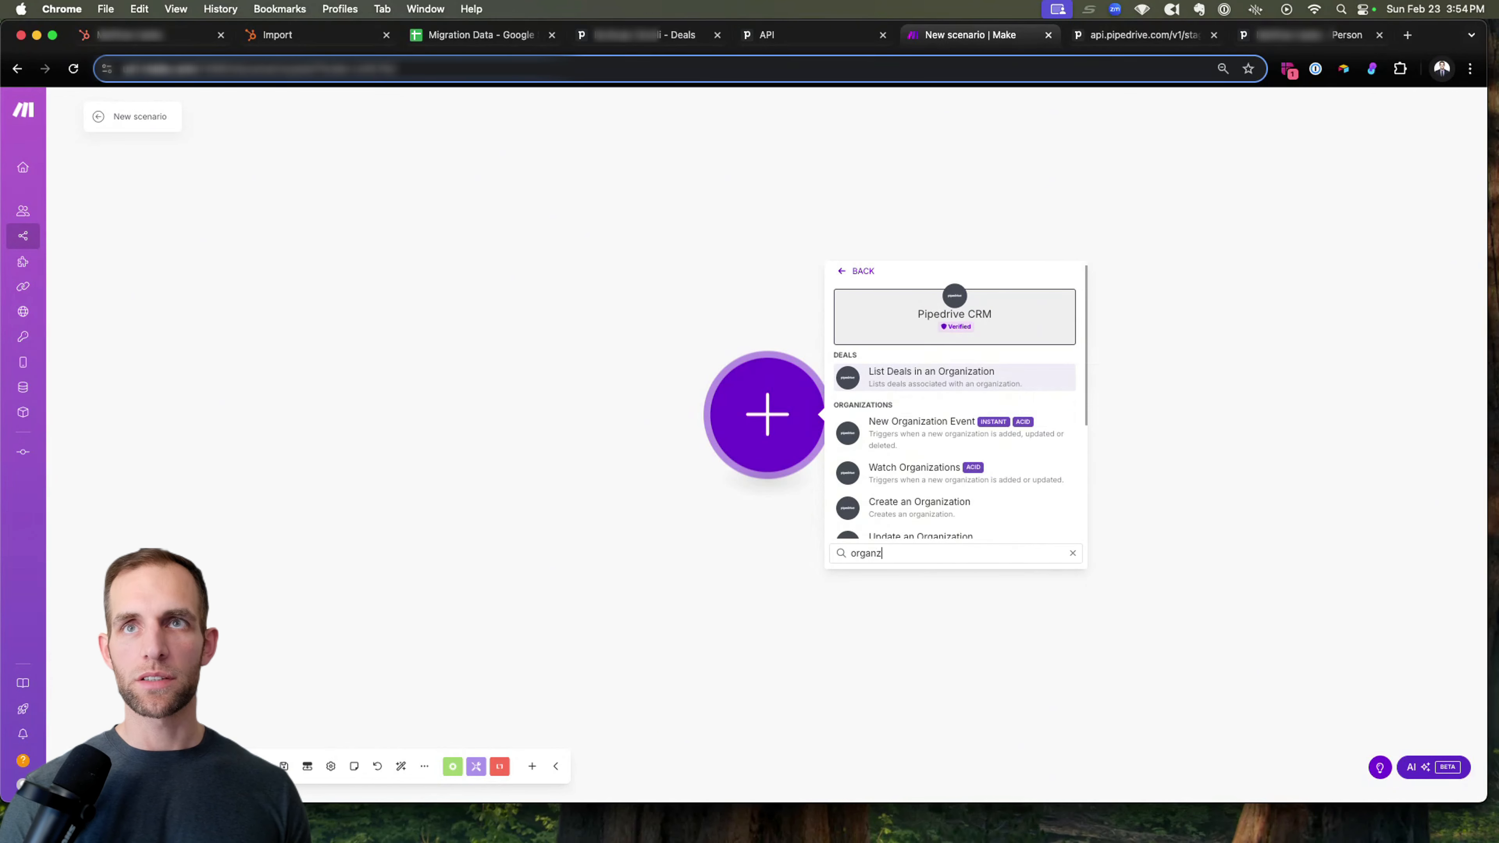
click(930, 428)
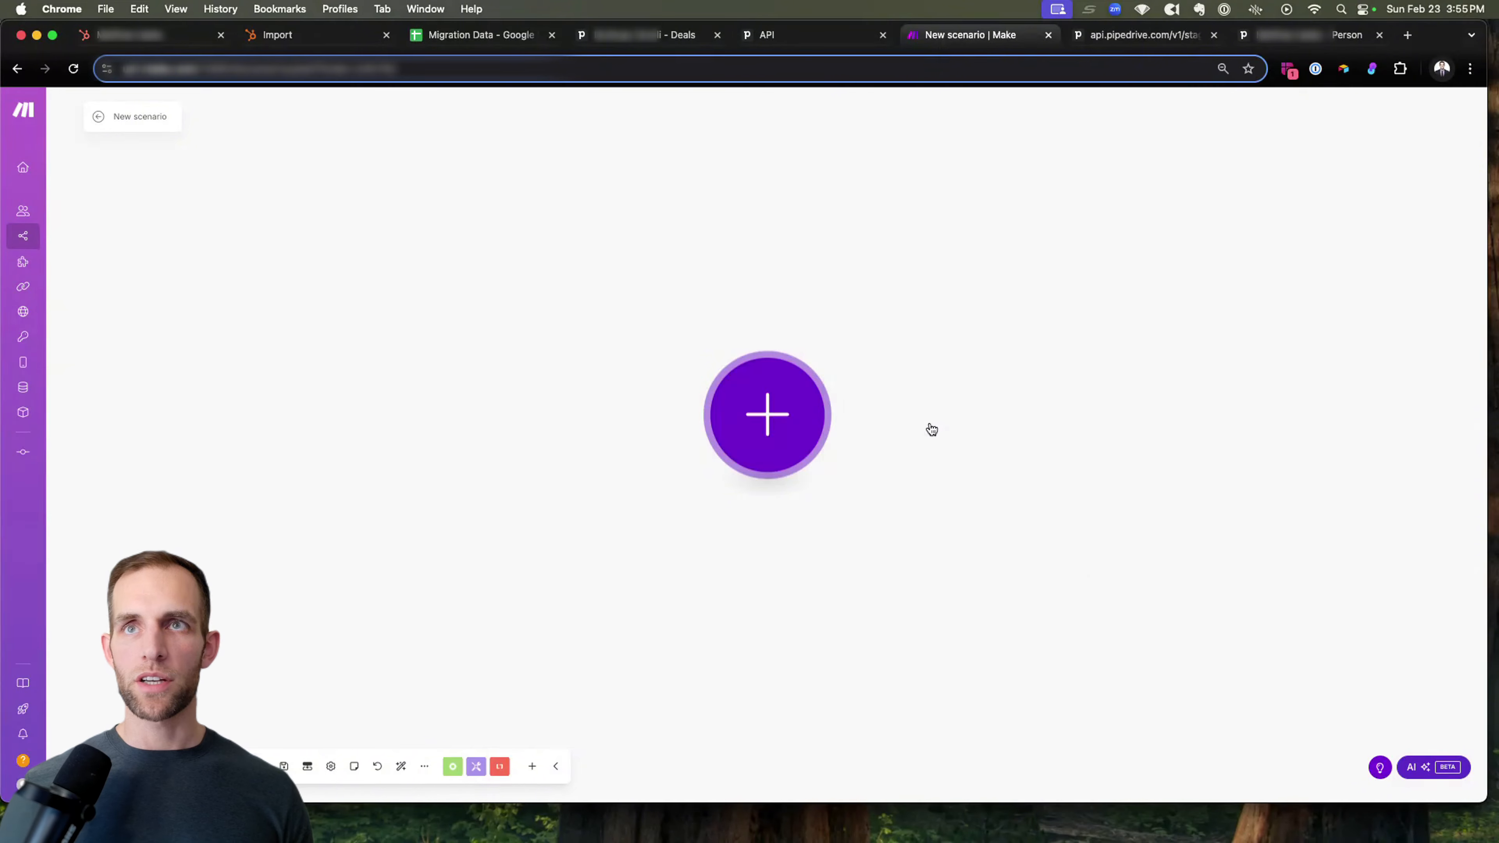
Create a webhook for the Pipedrive trigger with a name ending in "Update/Change" and event action "updated", and save the module.
click(922, 413)
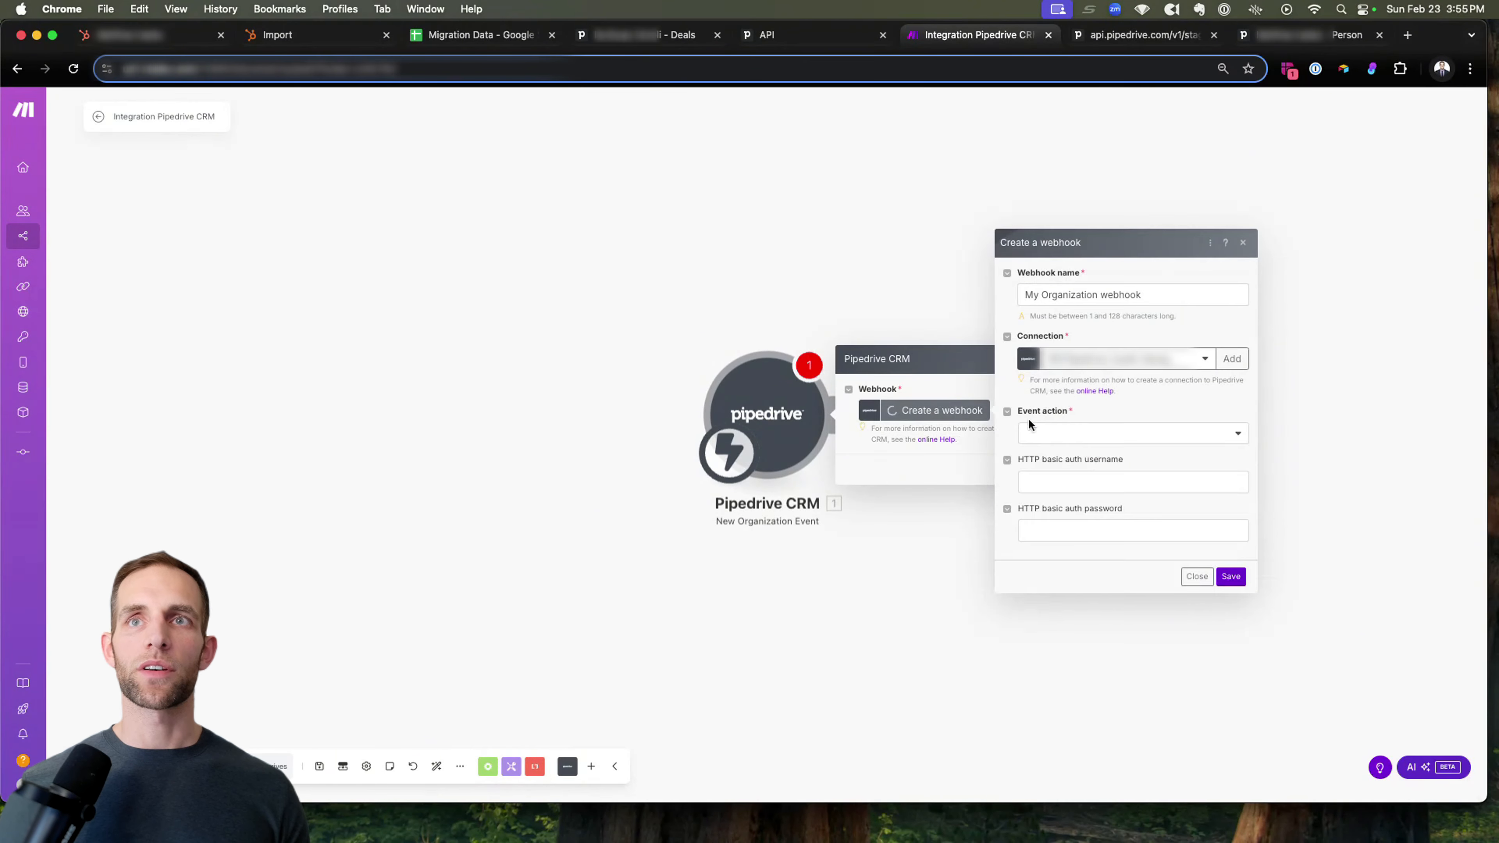
triple_click(1080, 296)
text(My)
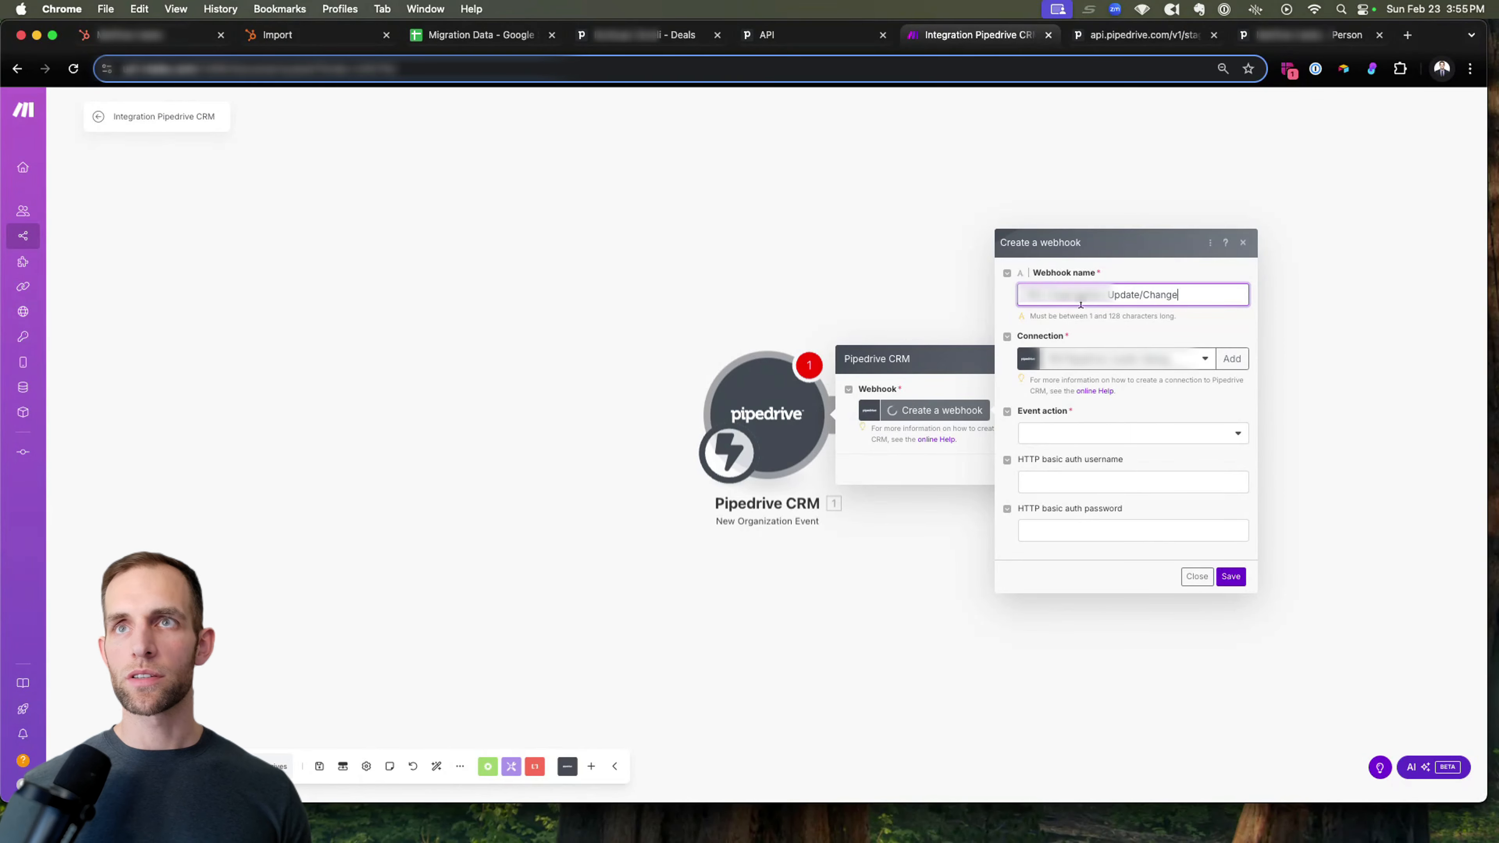
click(1074, 431)
click(1047, 475)
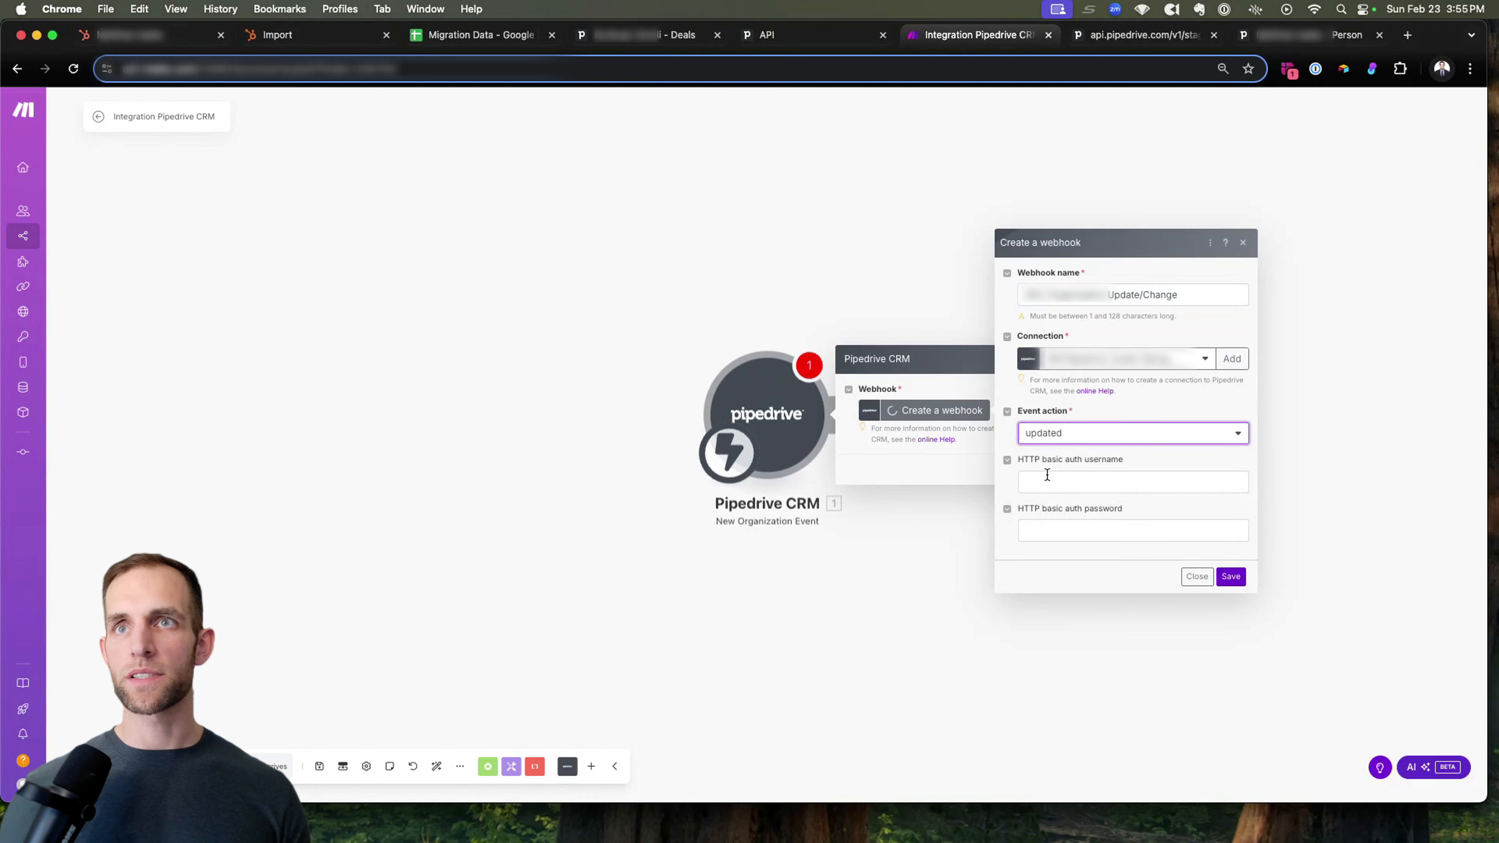
click(1233, 577)
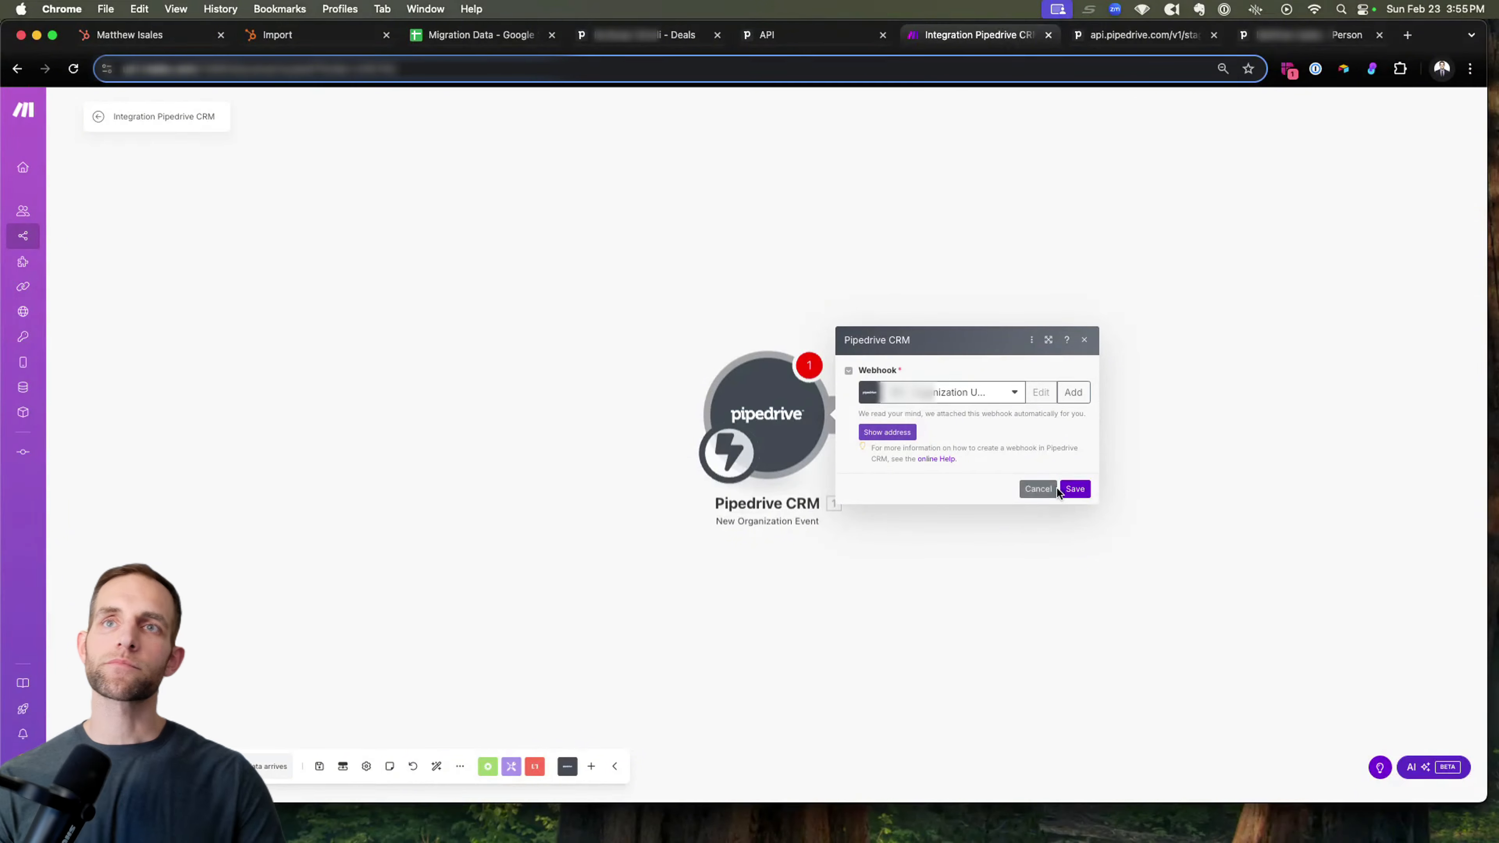
click(1074, 489)
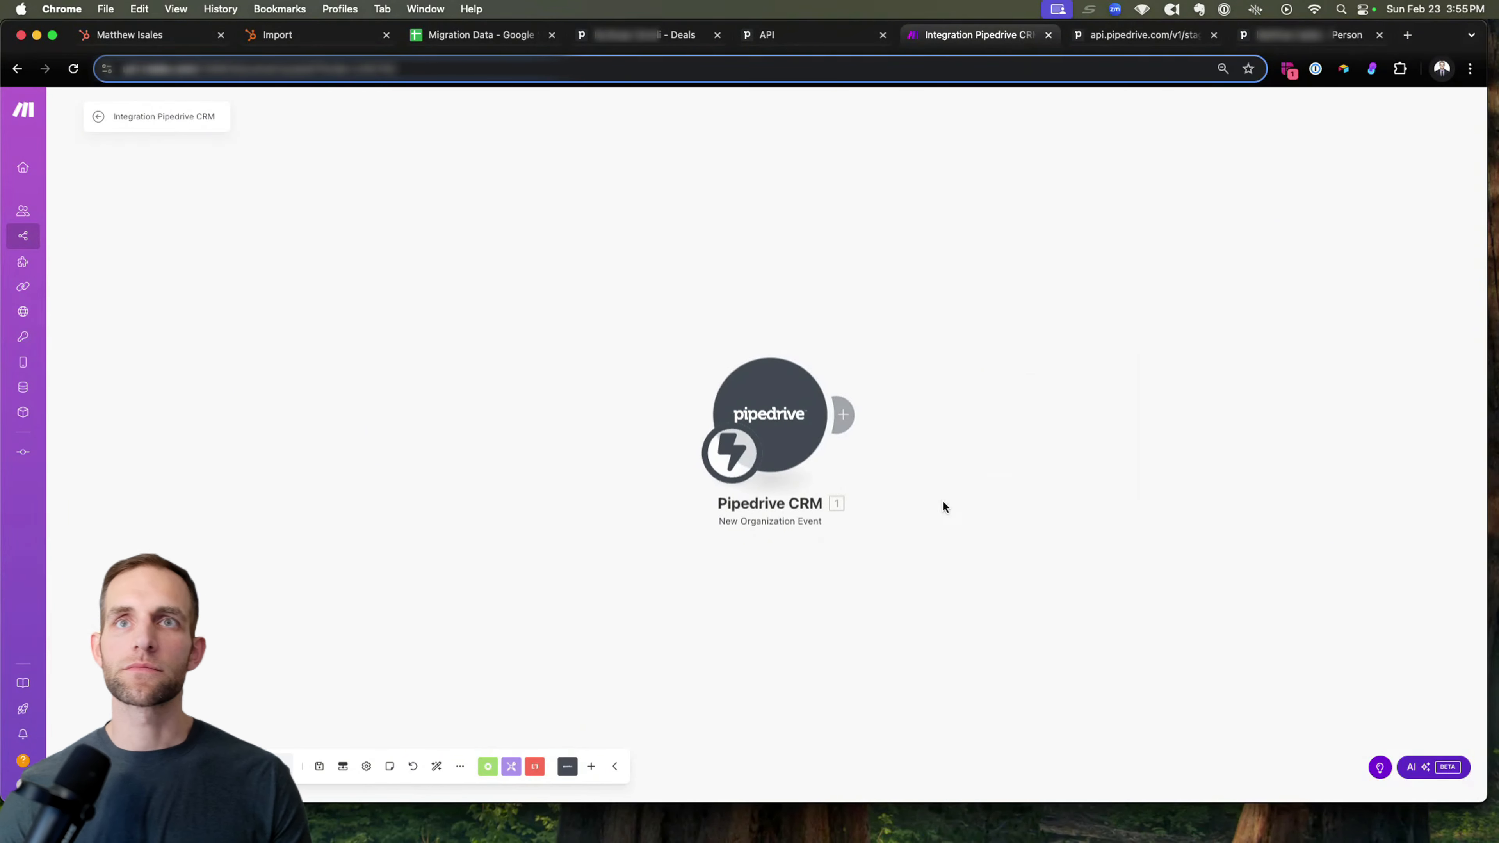
Add a HubSpot CRM Create a Company module after the Pipedrive trigger and place it up and away from the trigger.
click(843, 415)
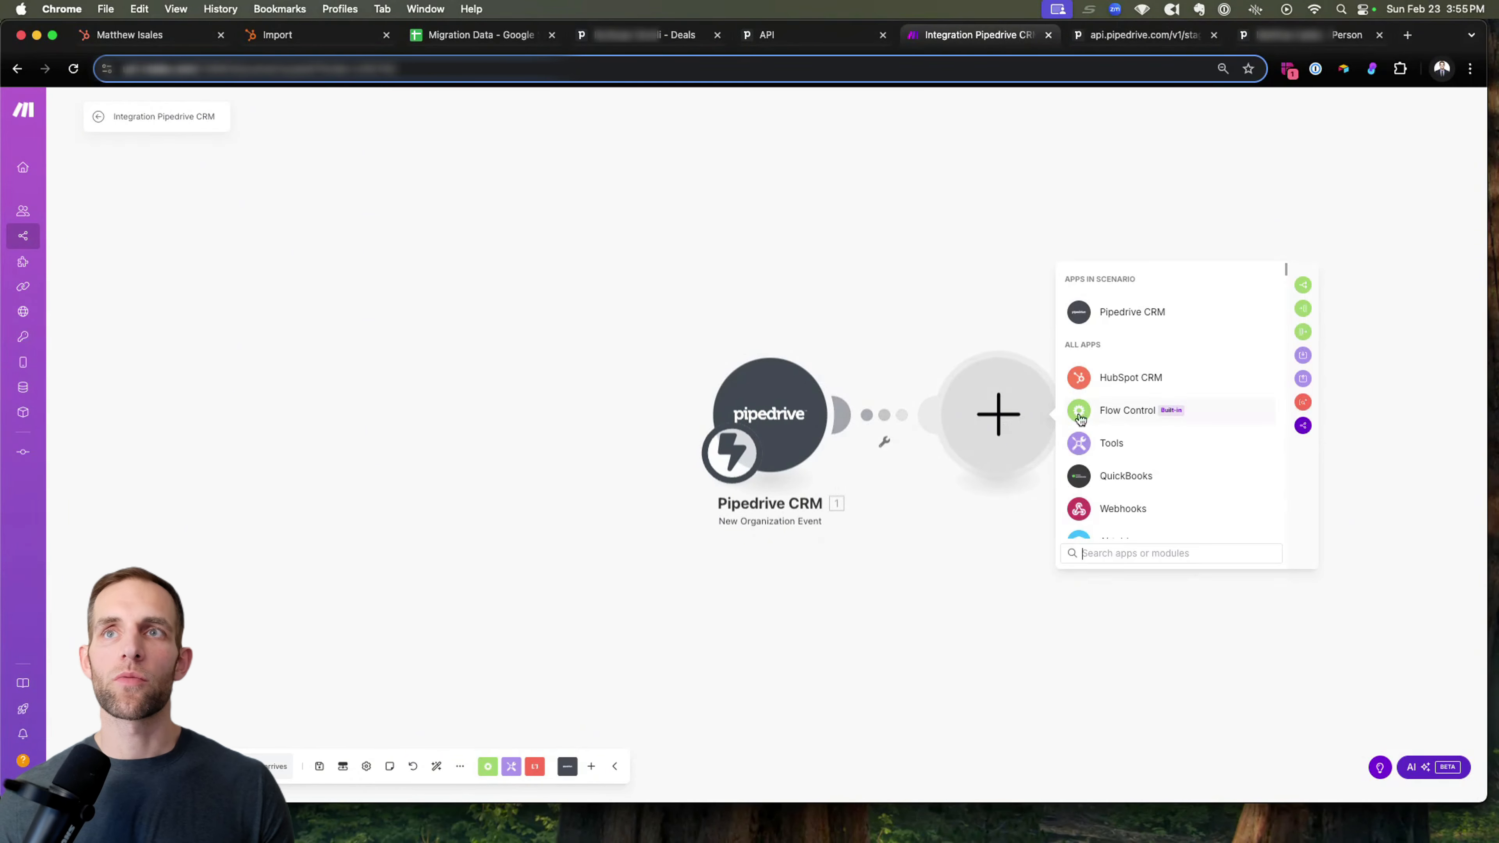
click(1108, 381)
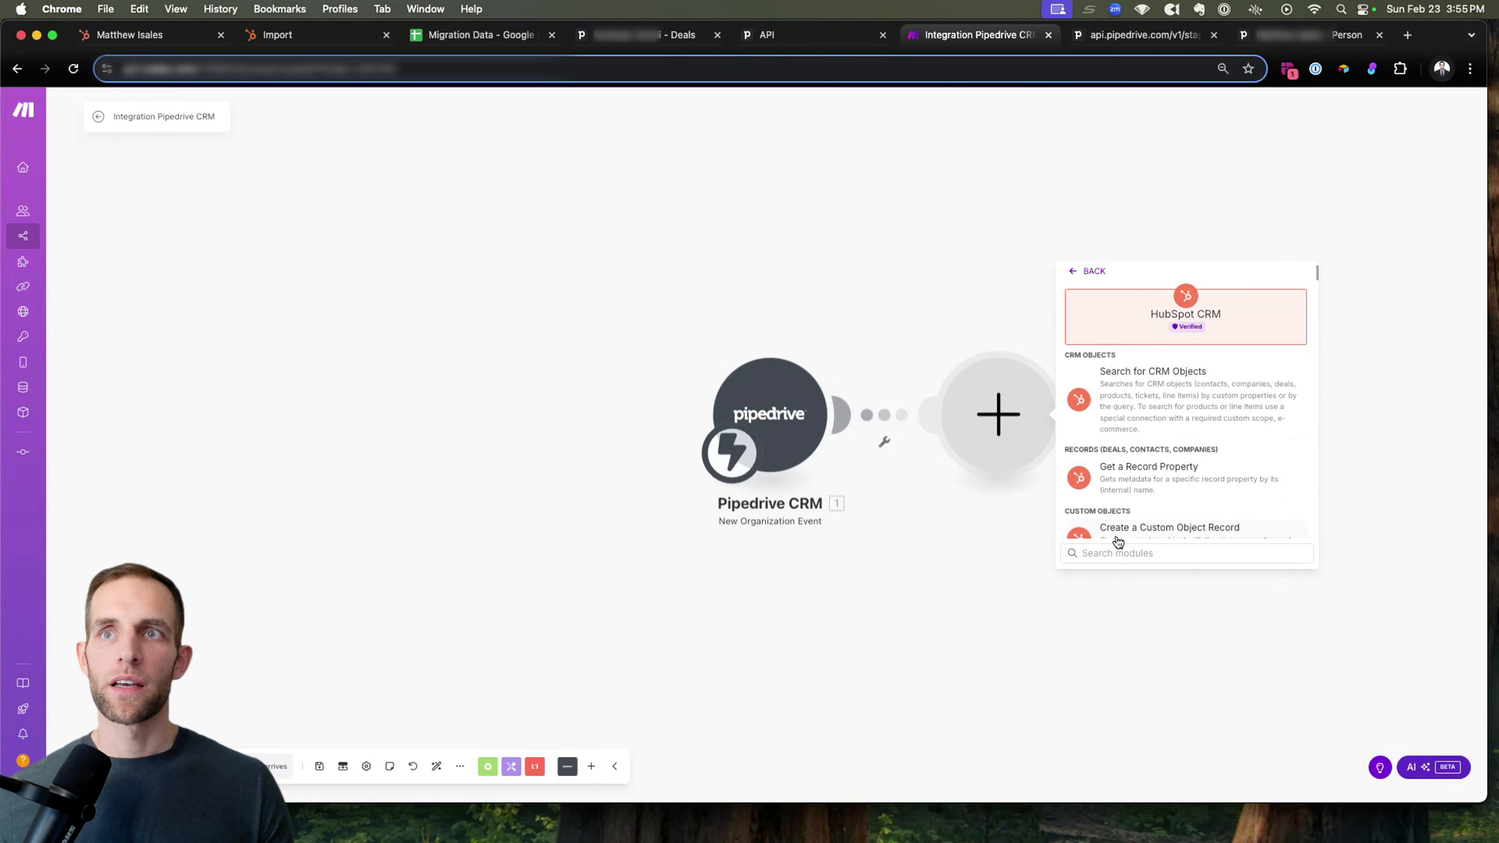
text(create c)
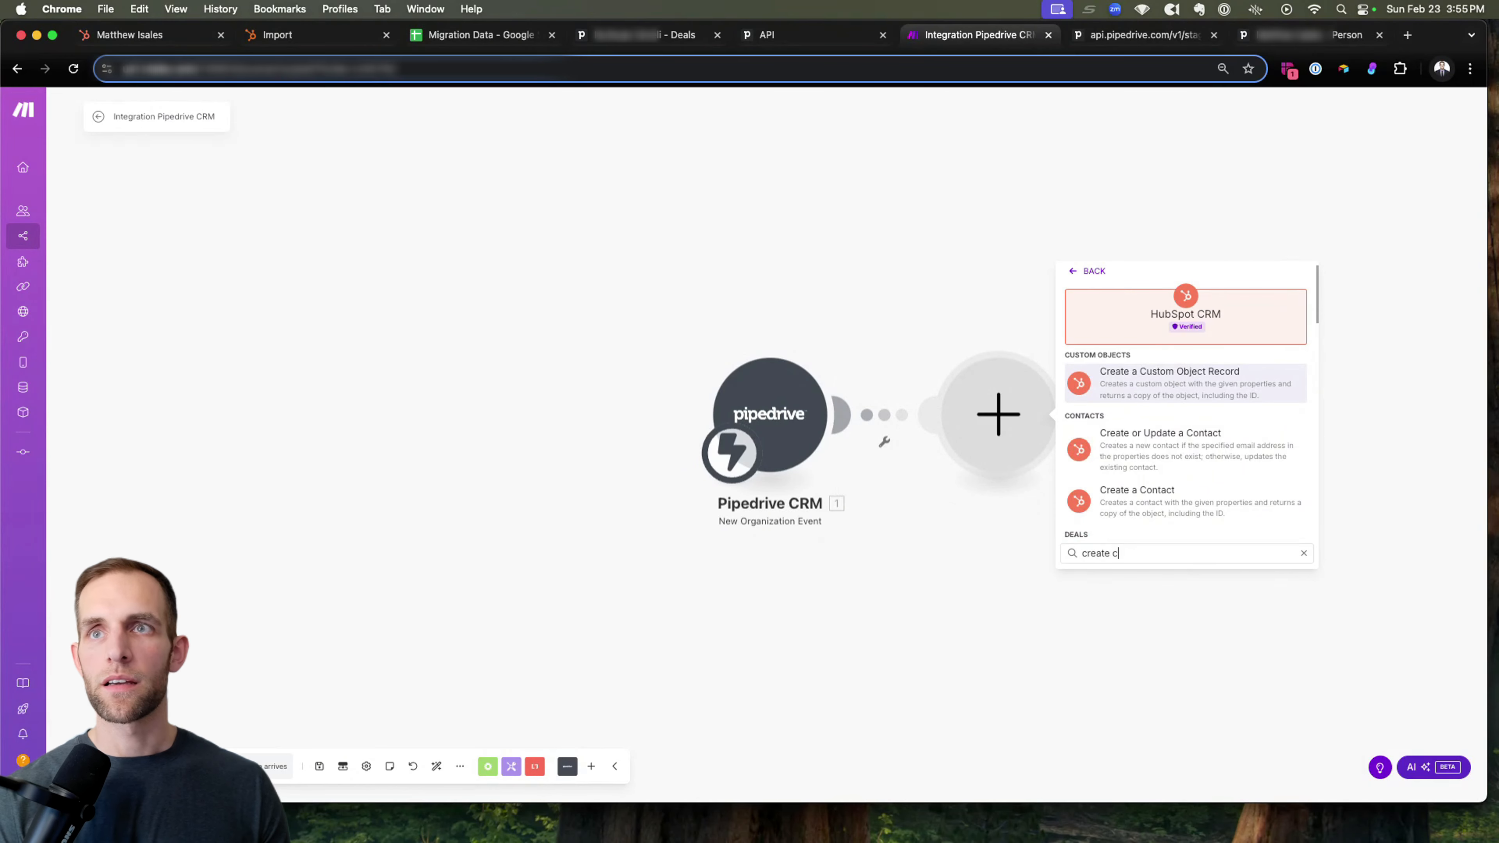
text(omp)
click(1186, 383)
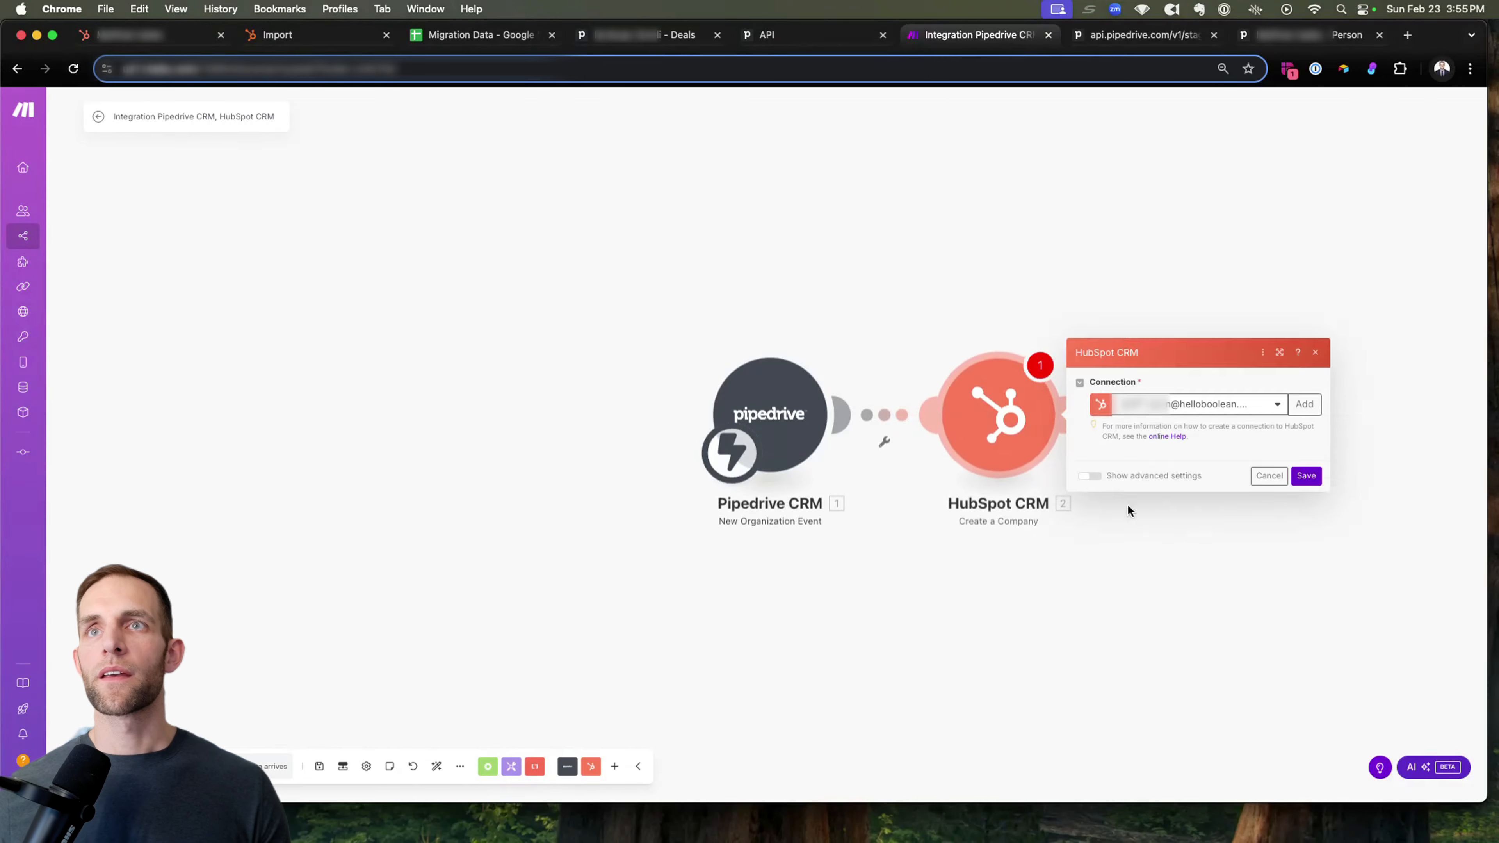
click(1215, 493)
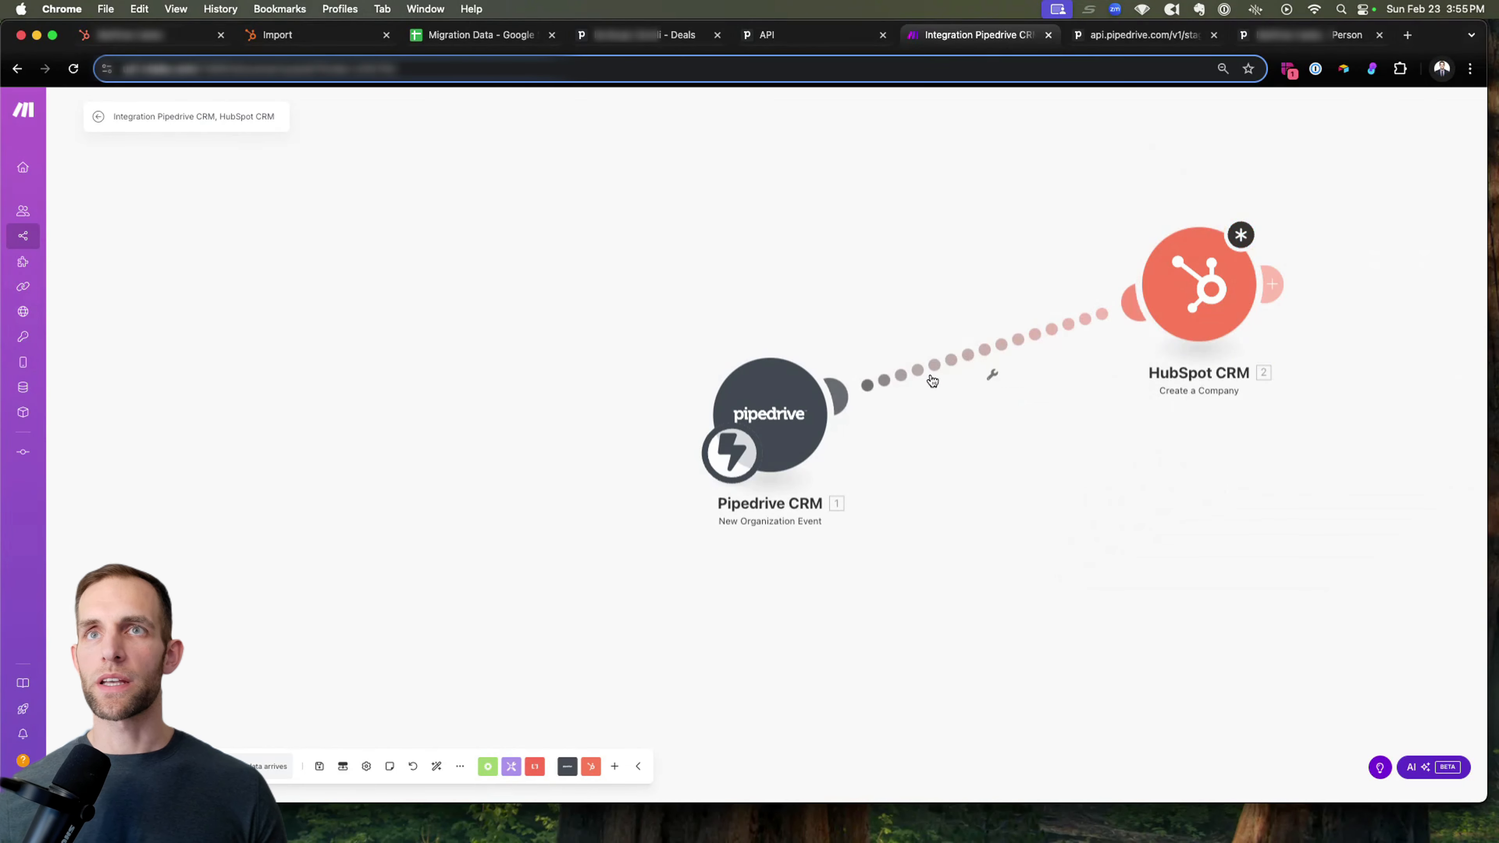
Add a HubSpot CRM Update a Company module to the scenario.
click(590, 766)
click(584, 731)
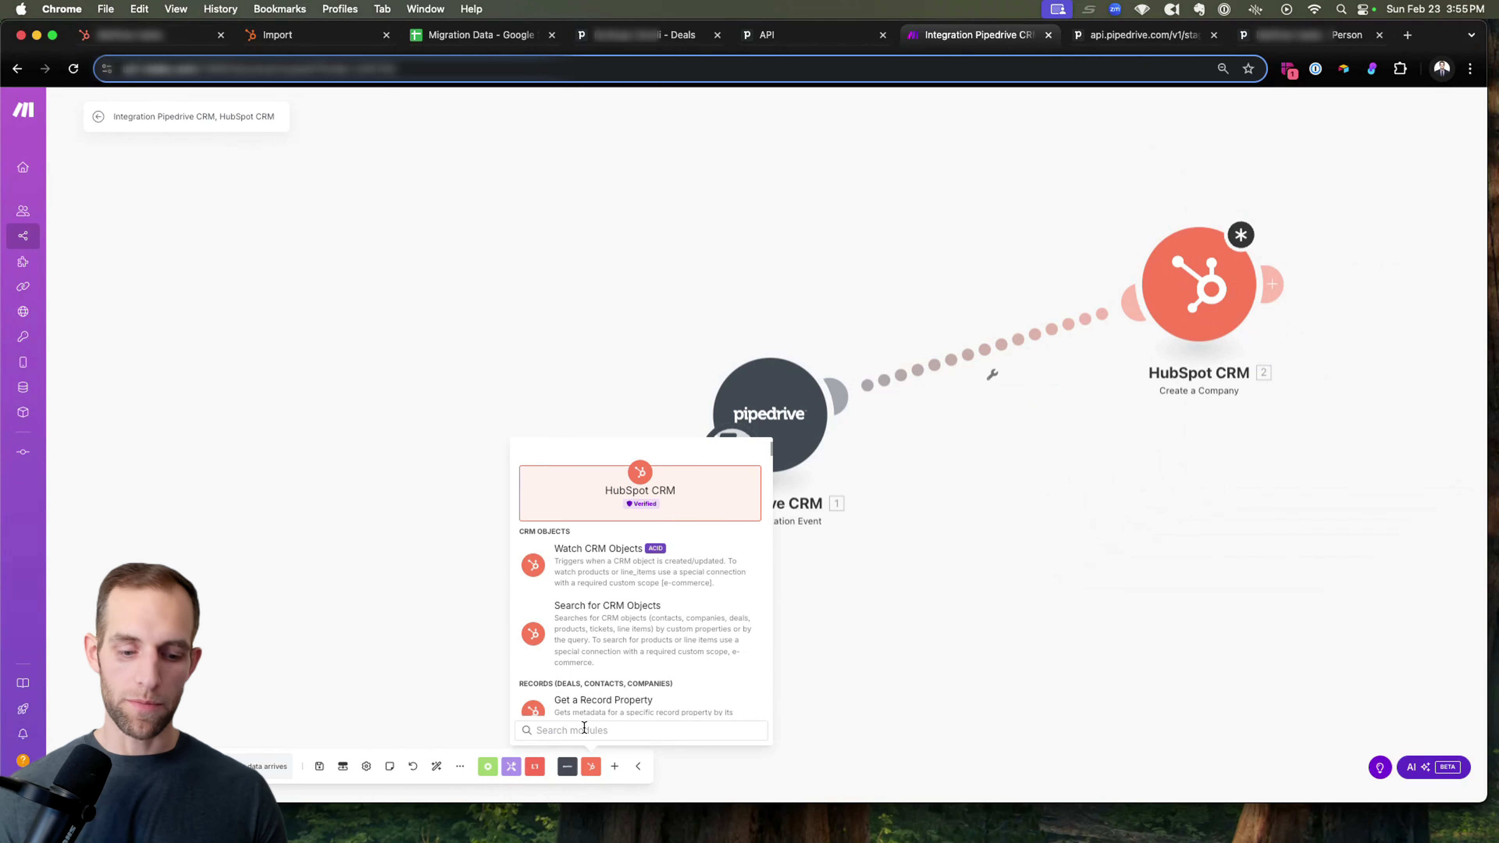
text(update)
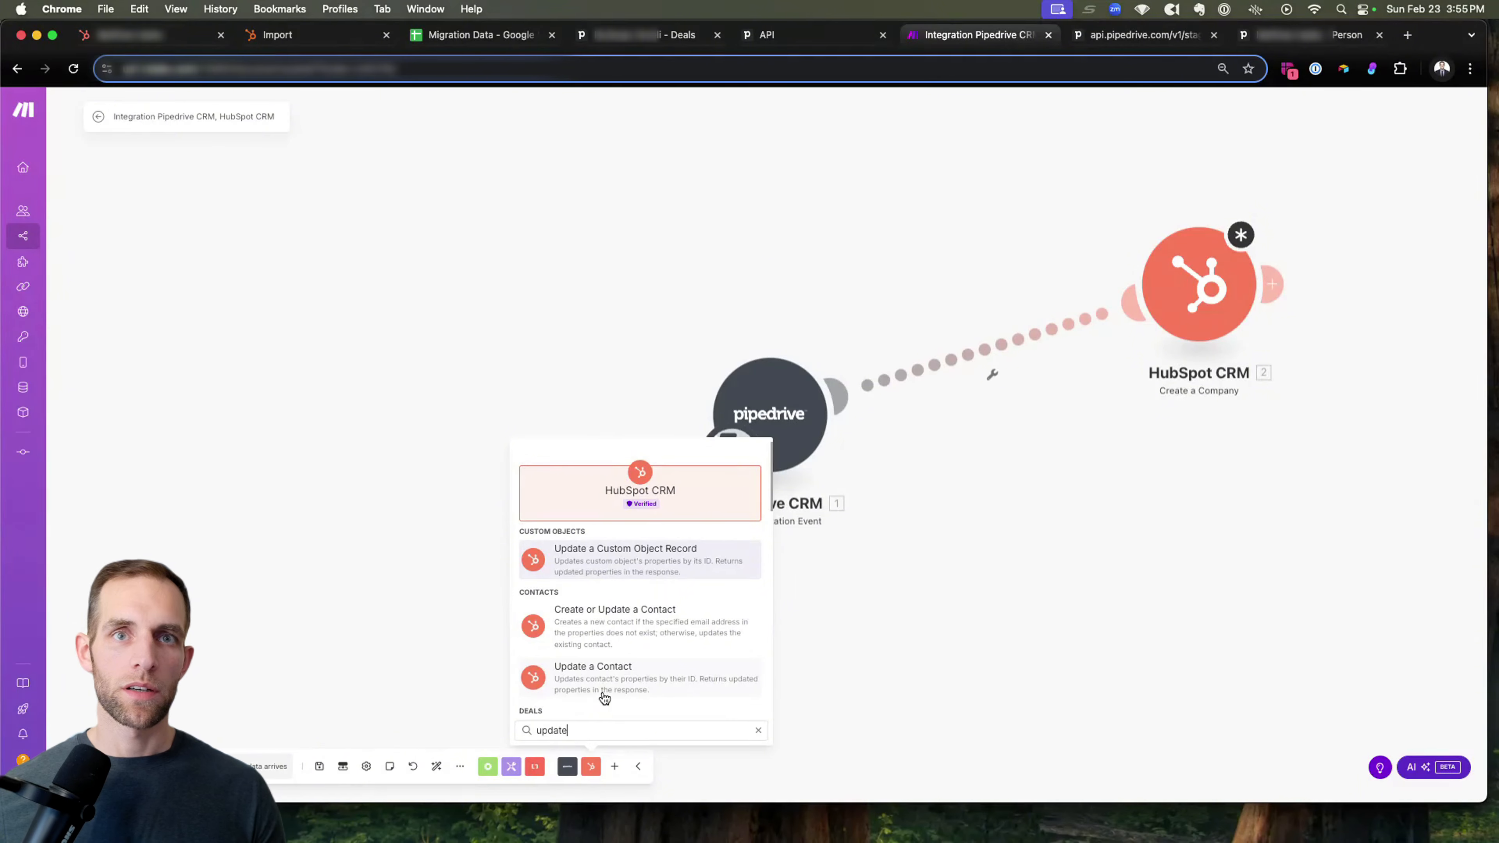
text( comp)
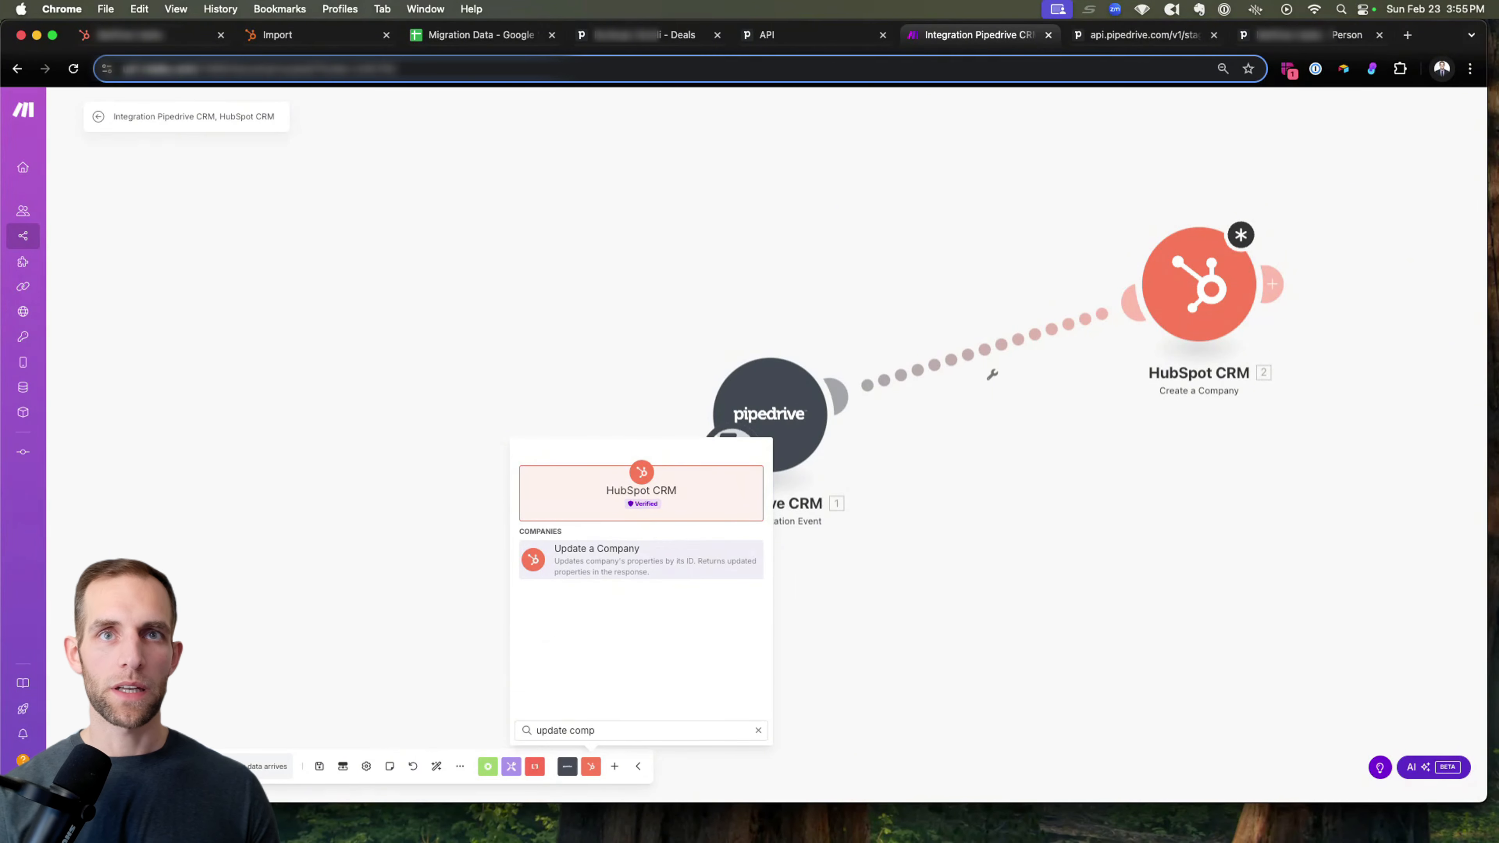
click(596, 559)
Place Update a Company above Create a Company and link it to the Pipedrive trigger so a router feeds both modules.
drag(645, 578, 1124, 183)
drag(1183, 288, 1196, 500)
drag(1108, 184, 750, 372)
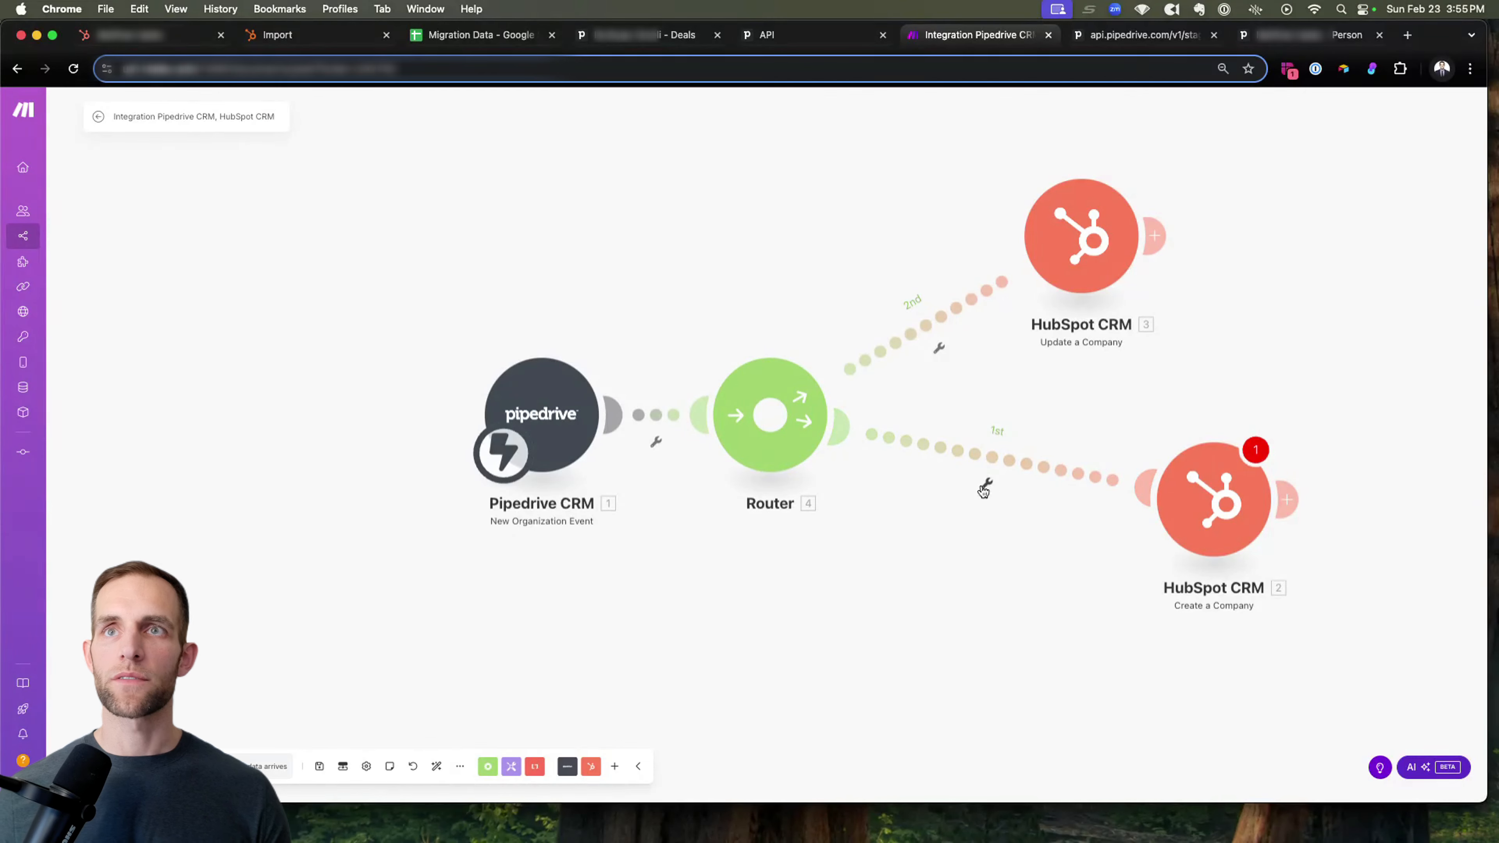
Reorder the router's routes so Update a Company runs first and Create a Company second.
right_click(795, 412)
click(849, 440)
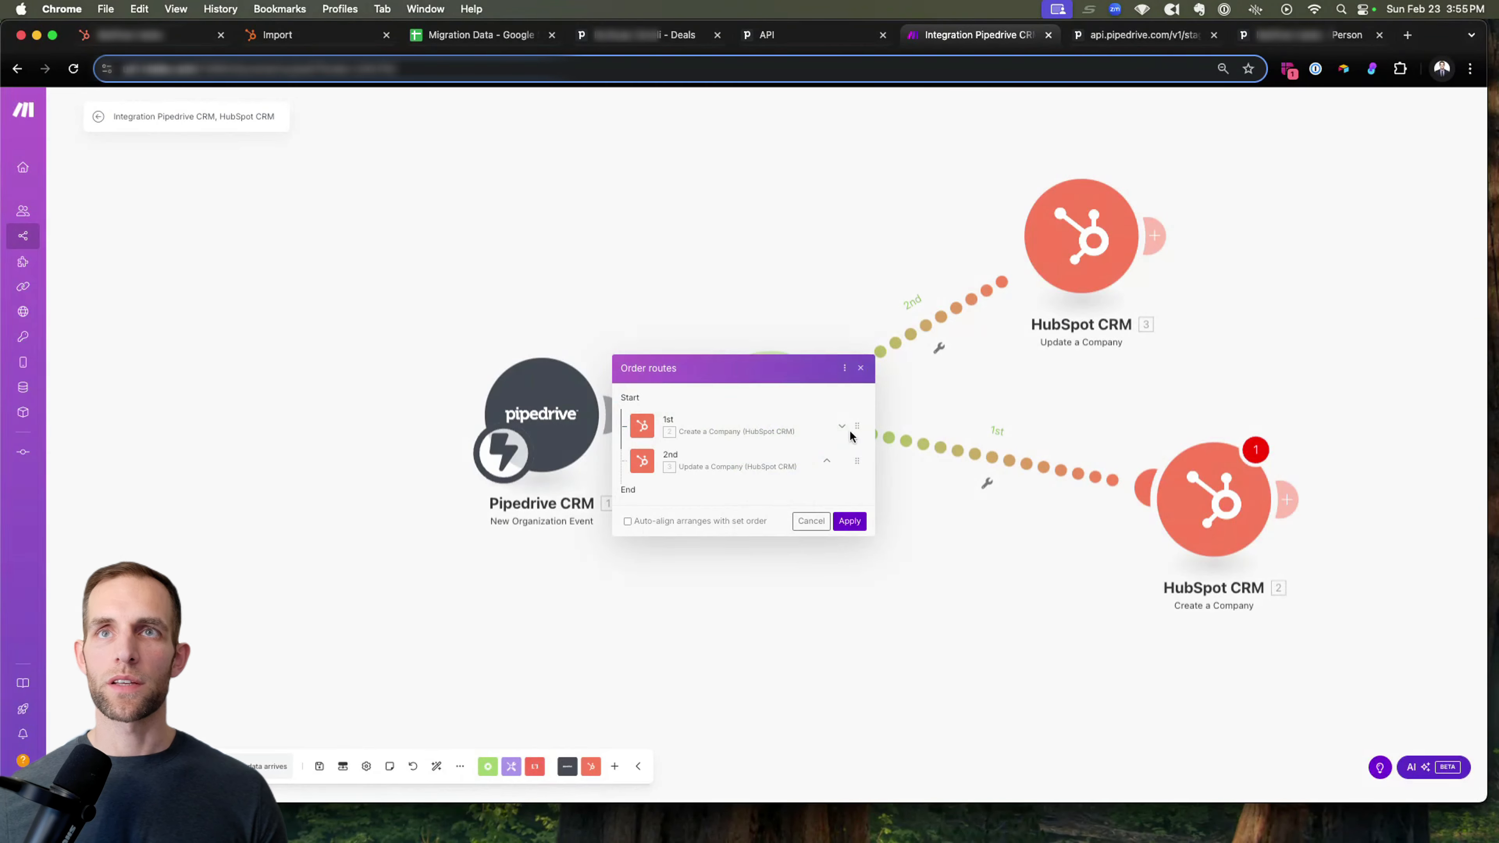
drag(861, 458, 853, 428)
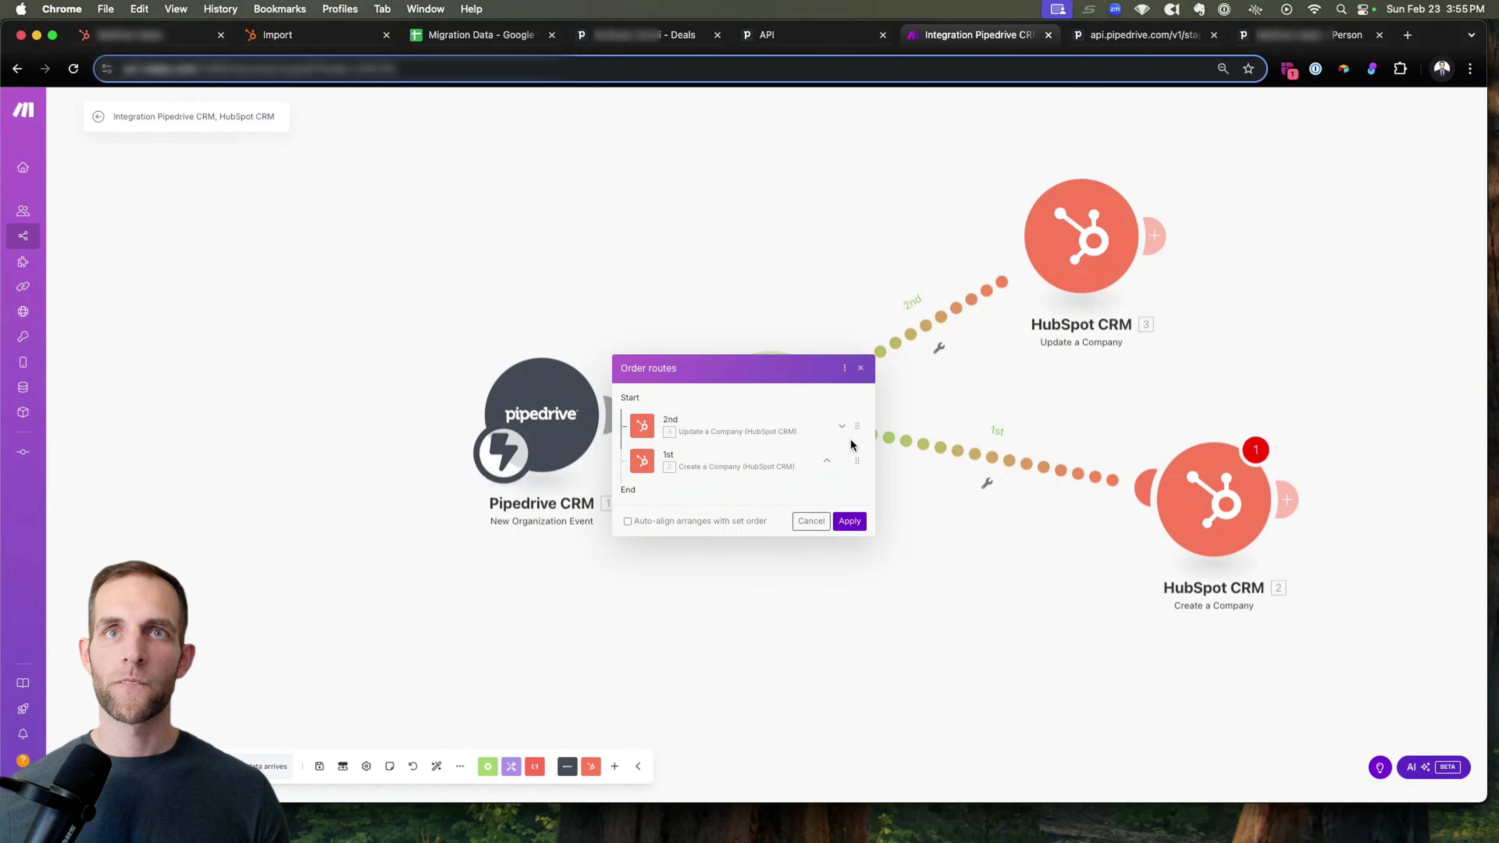
click(850, 520)
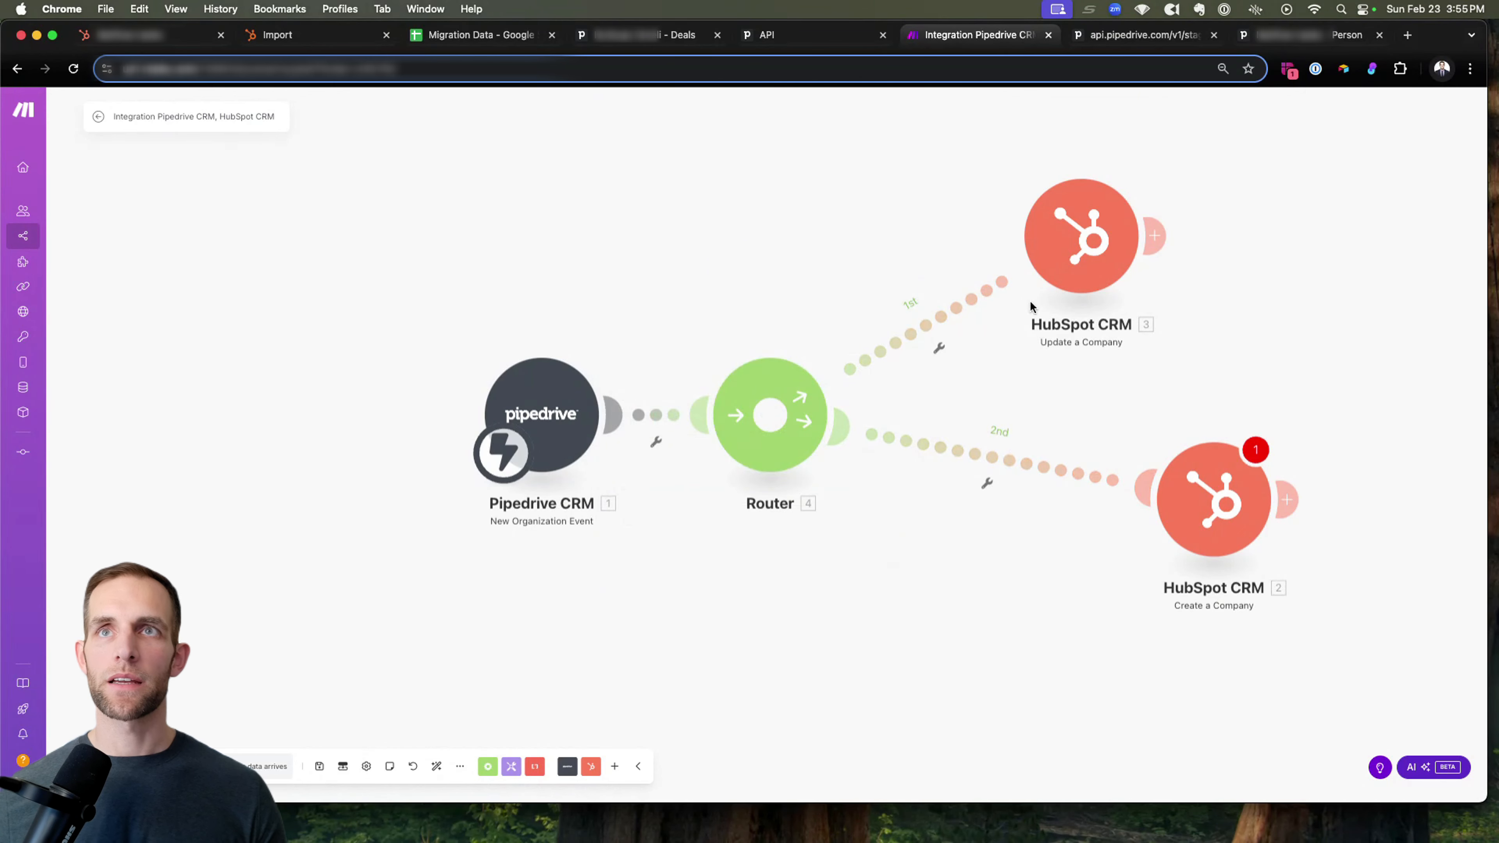
Space the two HubSpot modules farther from the router and nudge the Pipedrive trigger to tidy the layout.
drag(1080, 248, 1180, 250)
drag(1216, 528, 1198, 577)
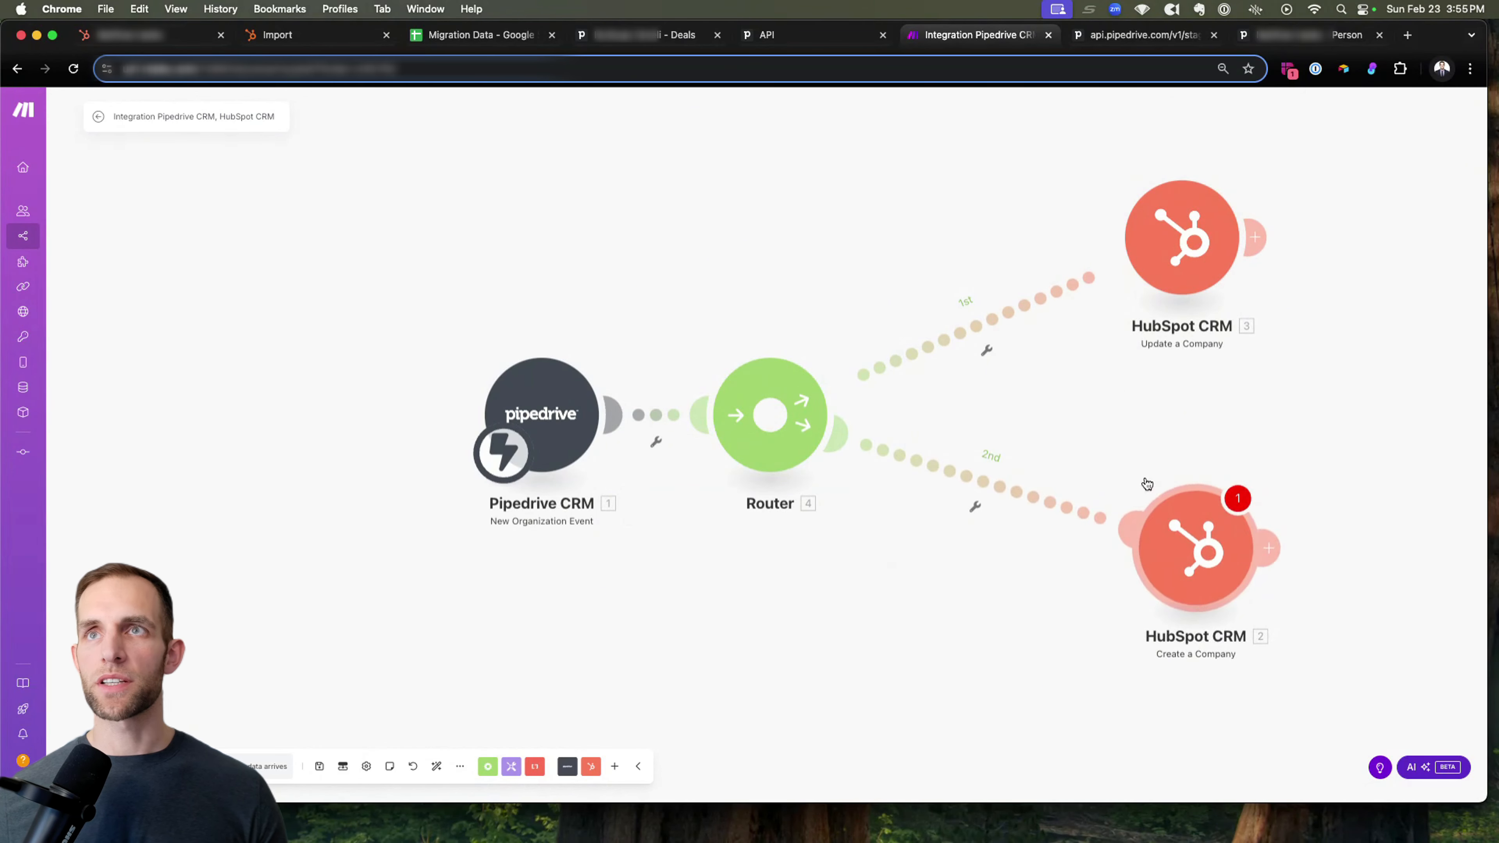
drag(1193, 274, 1223, 275)
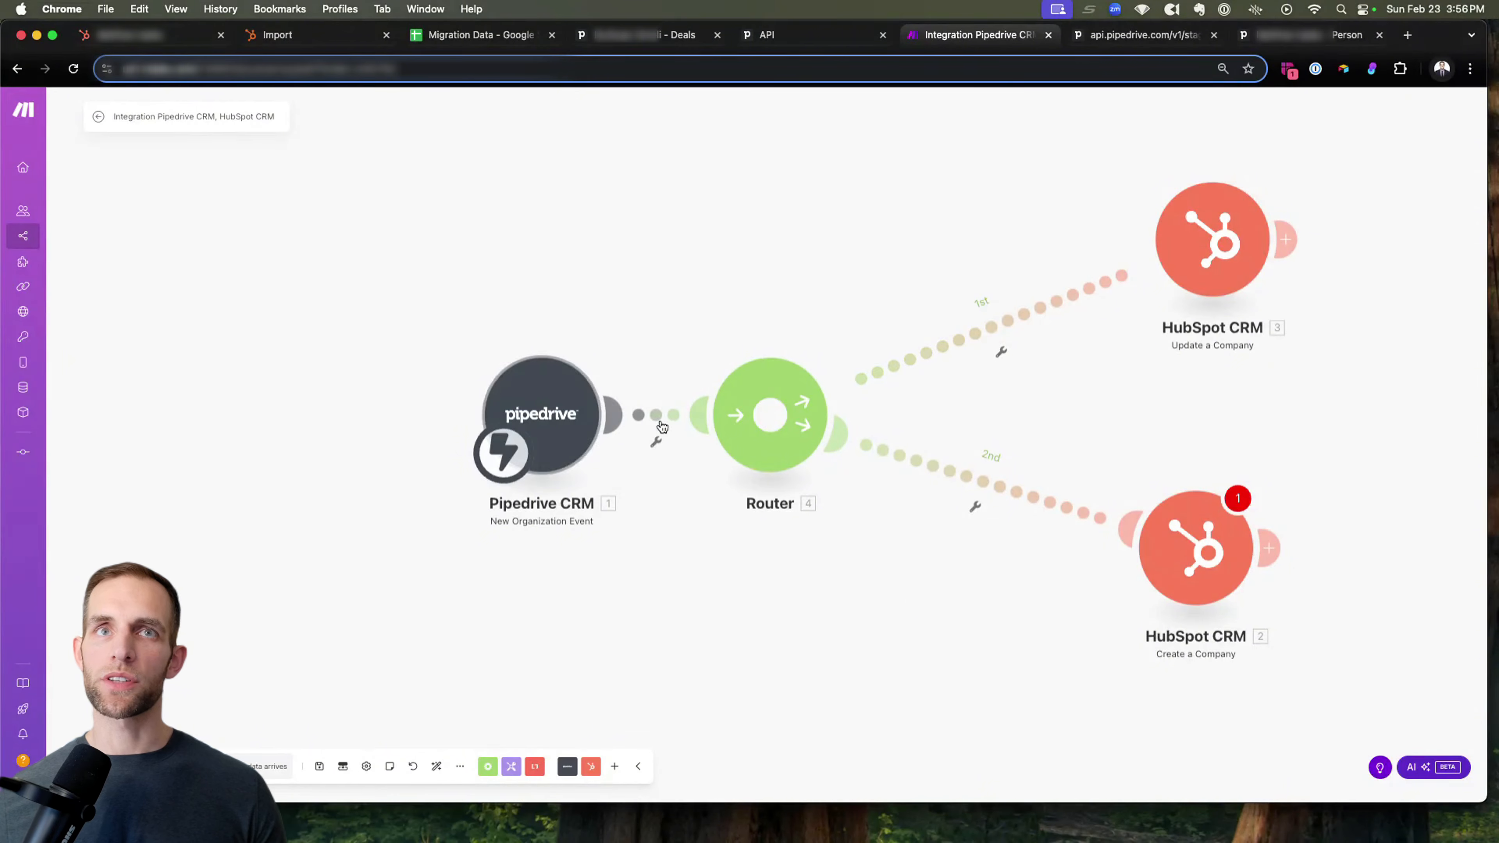
drag(563, 440, 551, 437)
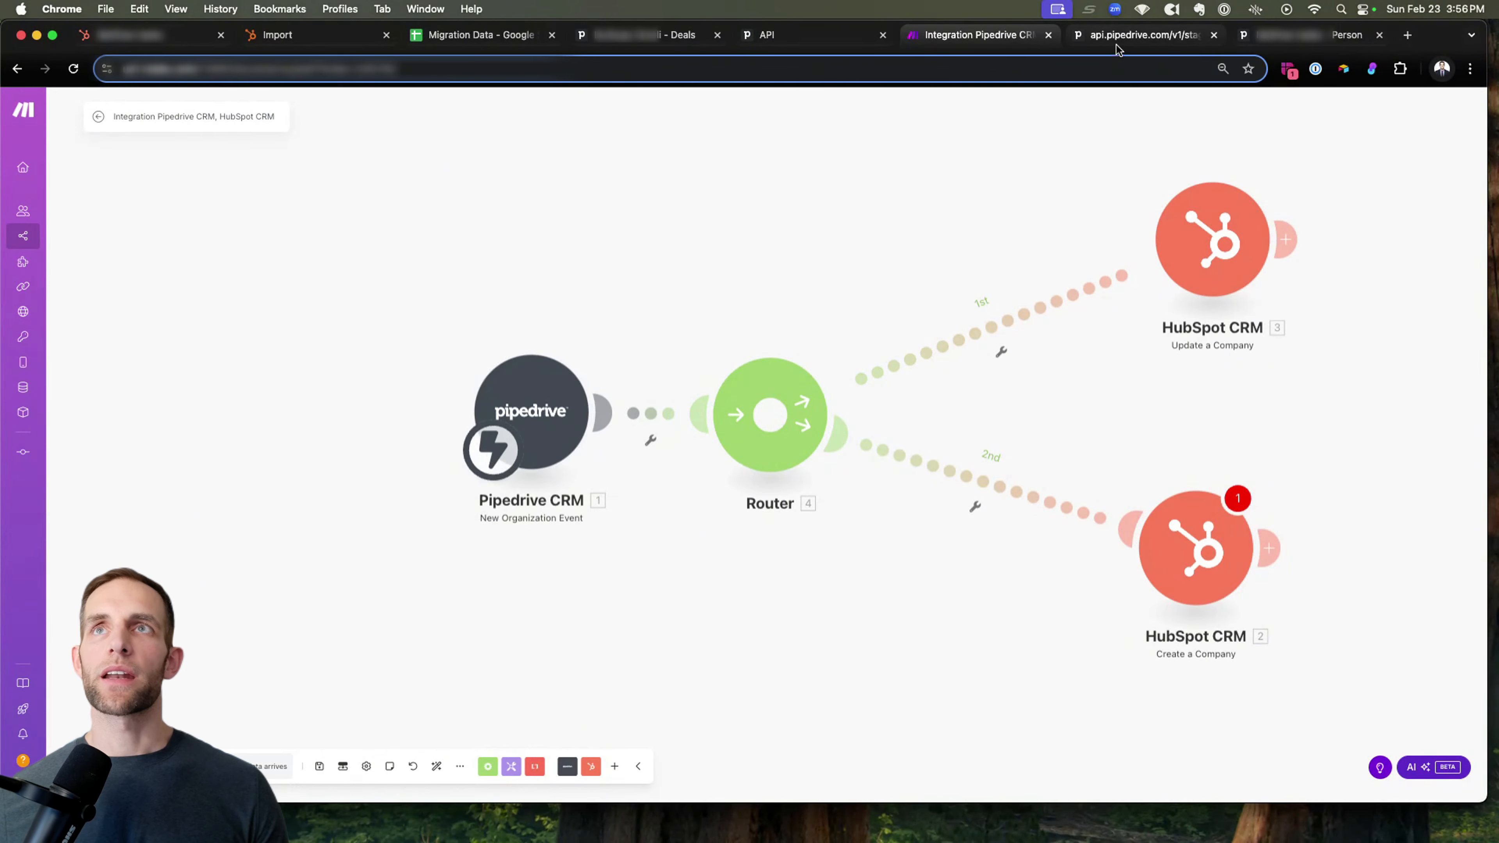
Switch to Pipedrive and review the organizations list with its HS Company ID values.
click(605, 46)
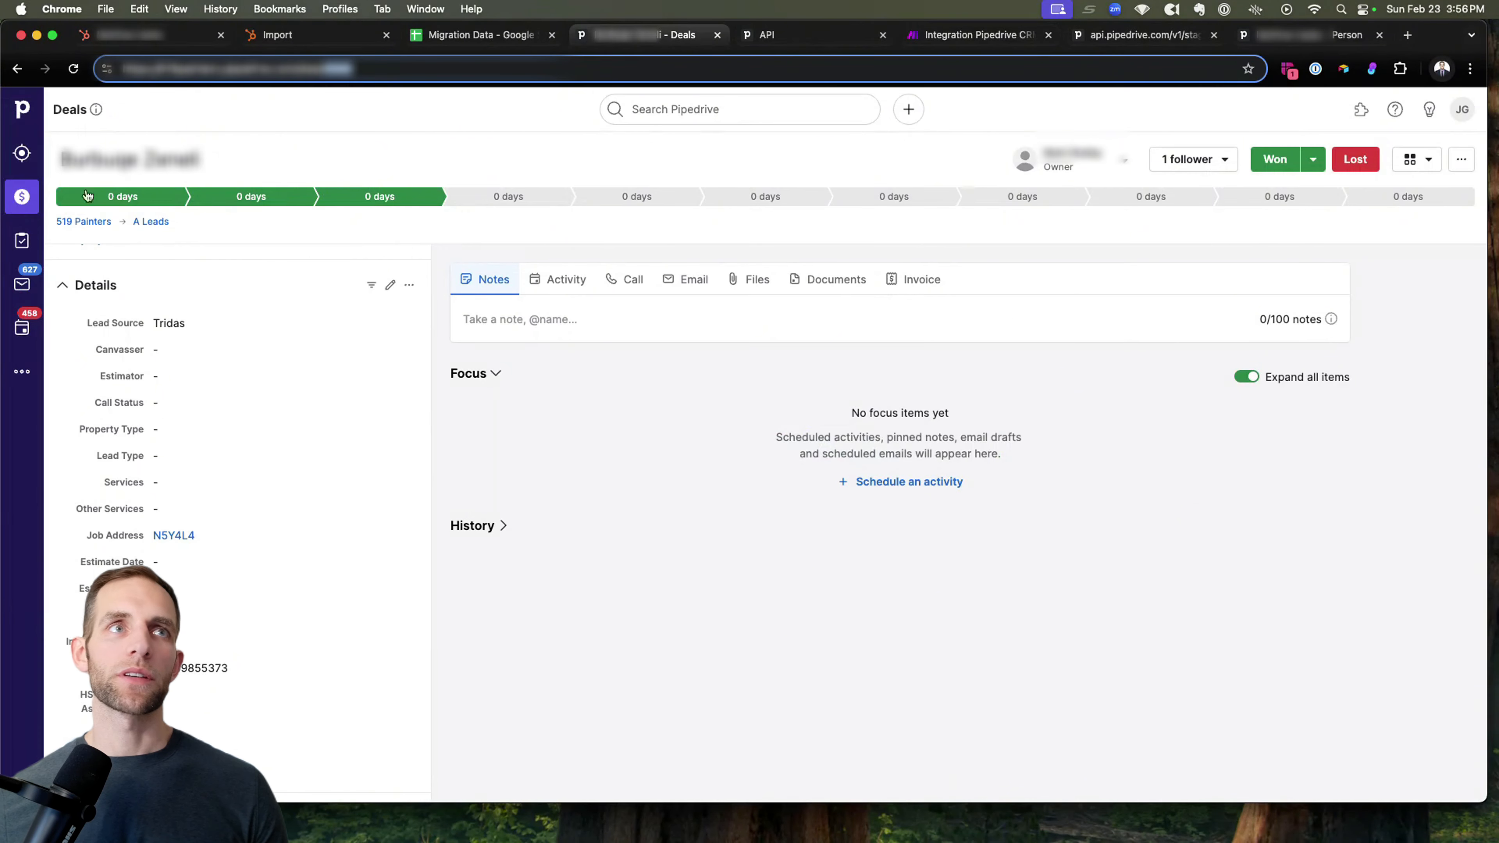
click(22, 371)
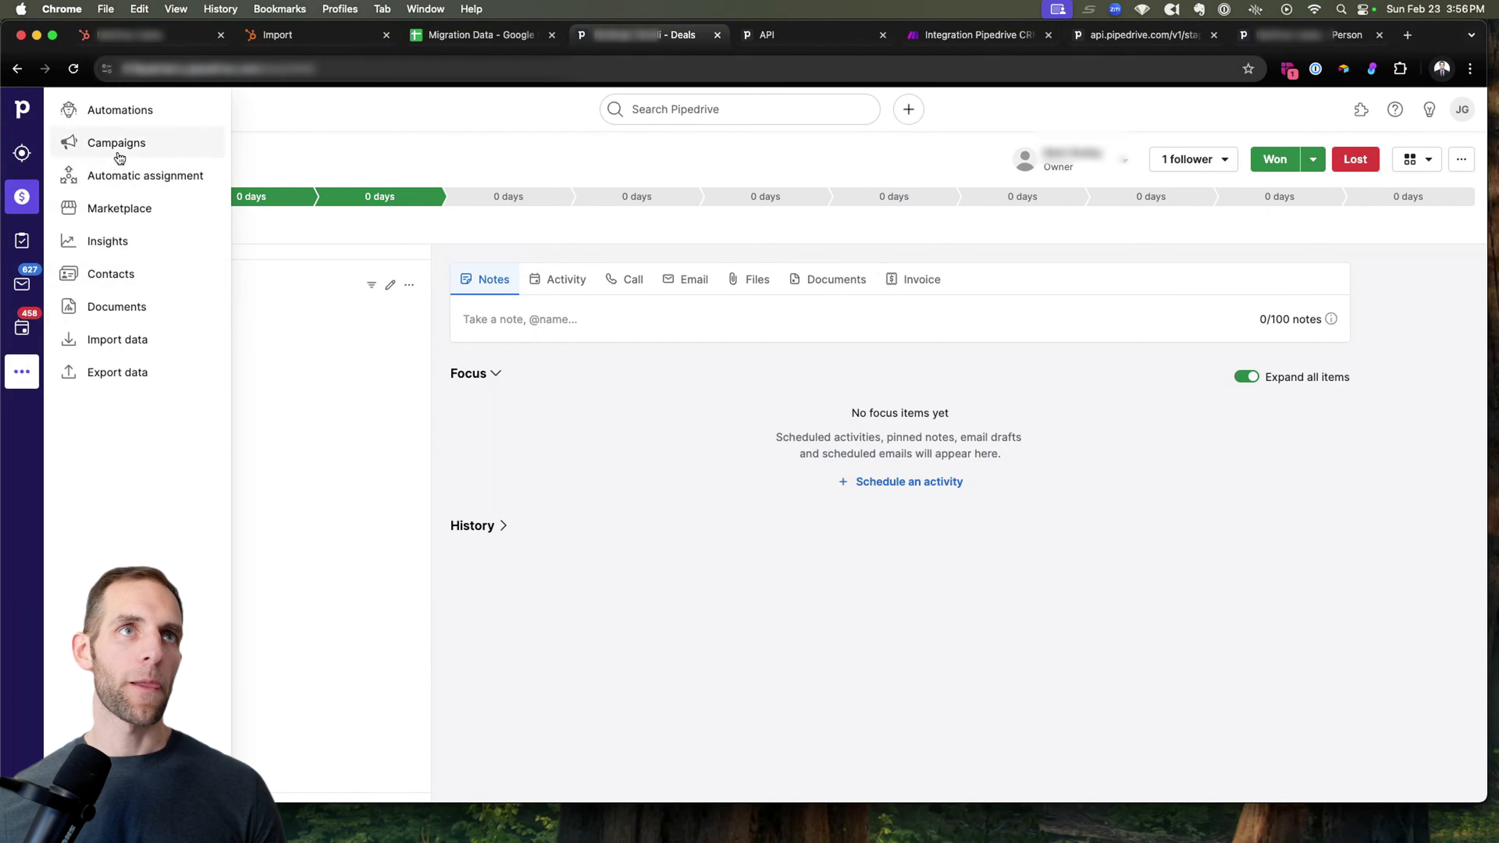
click(105, 276)
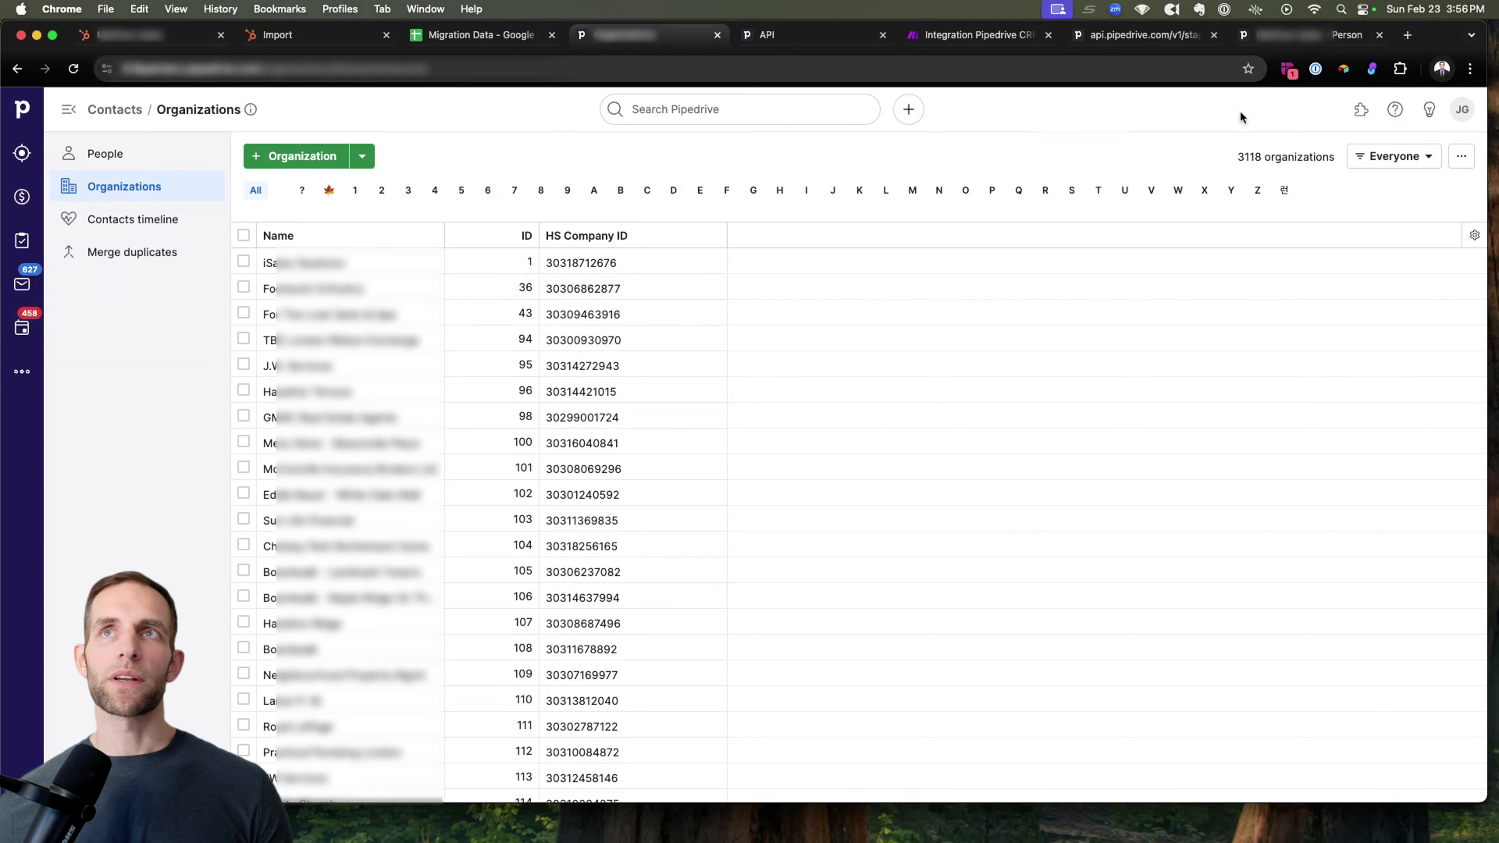
Return to the Make scenario and start a filter labelled "If HS Company ID Exists" on the Update a Company route.
click(936, 42)
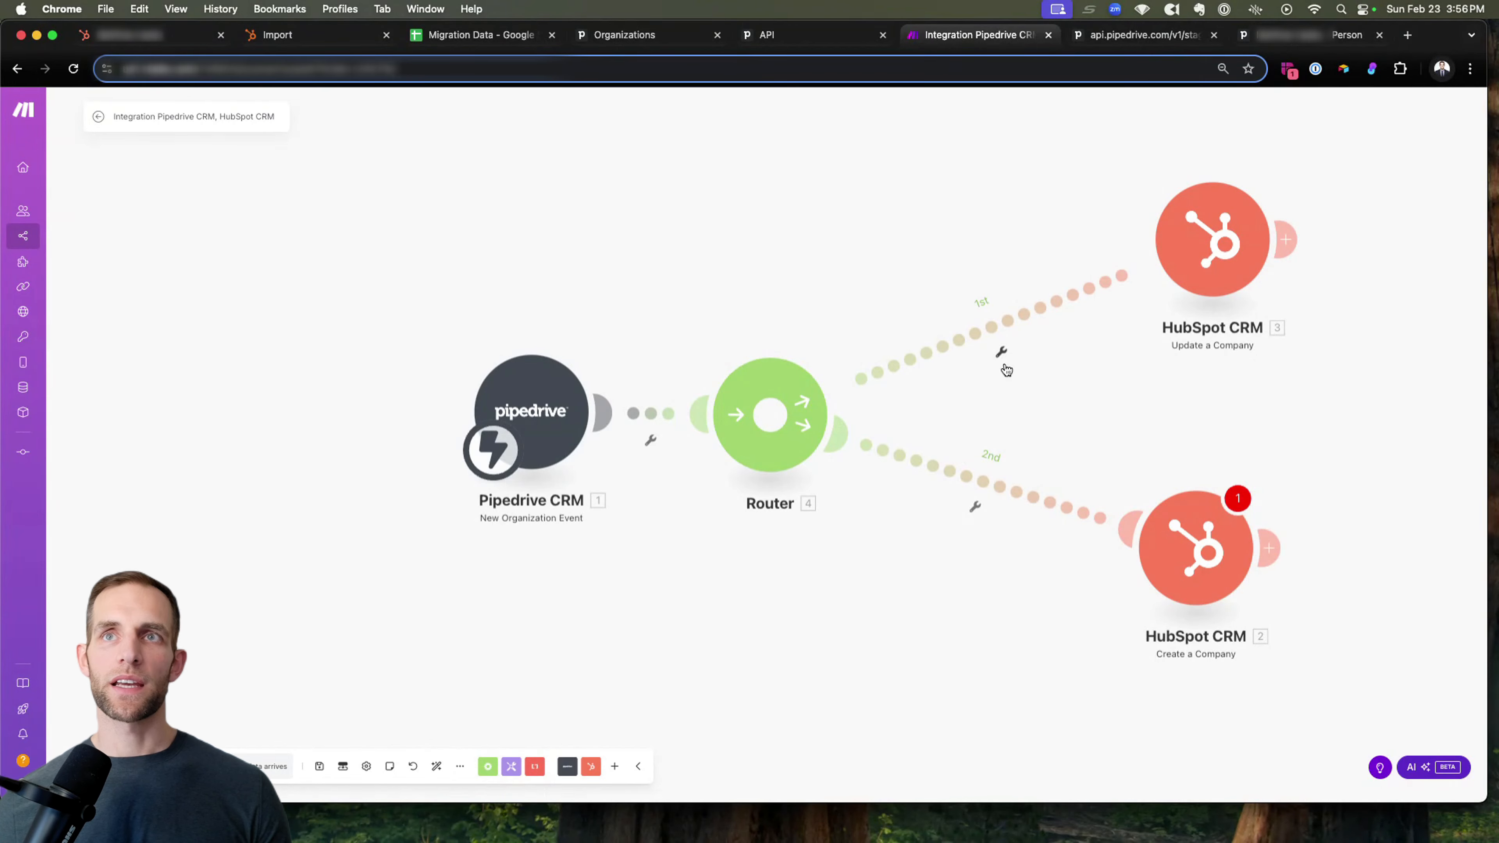
click(1001, 352)
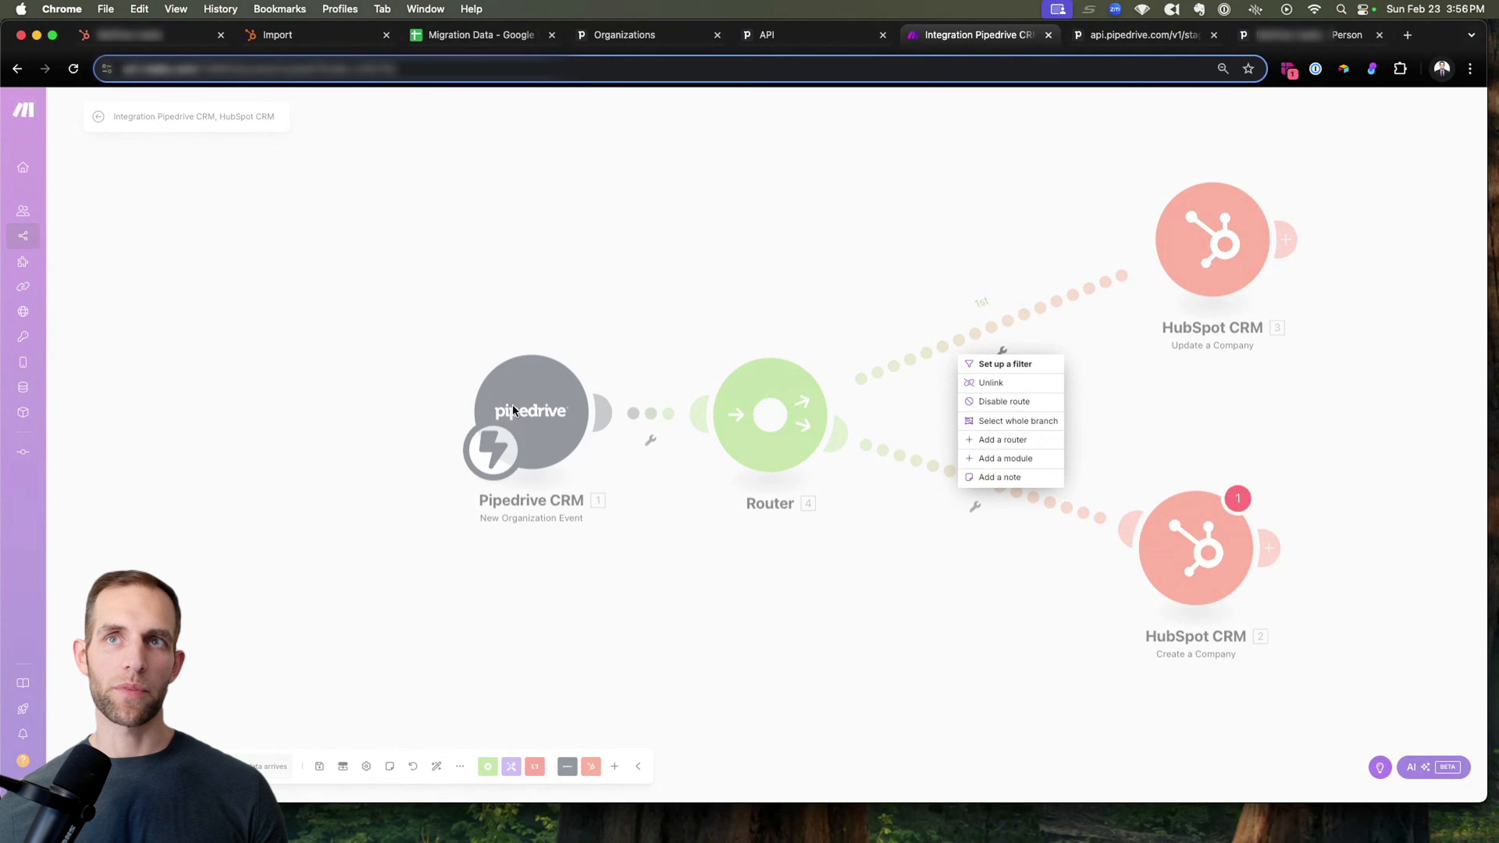
click(1005, 363)
click(1142, 249)
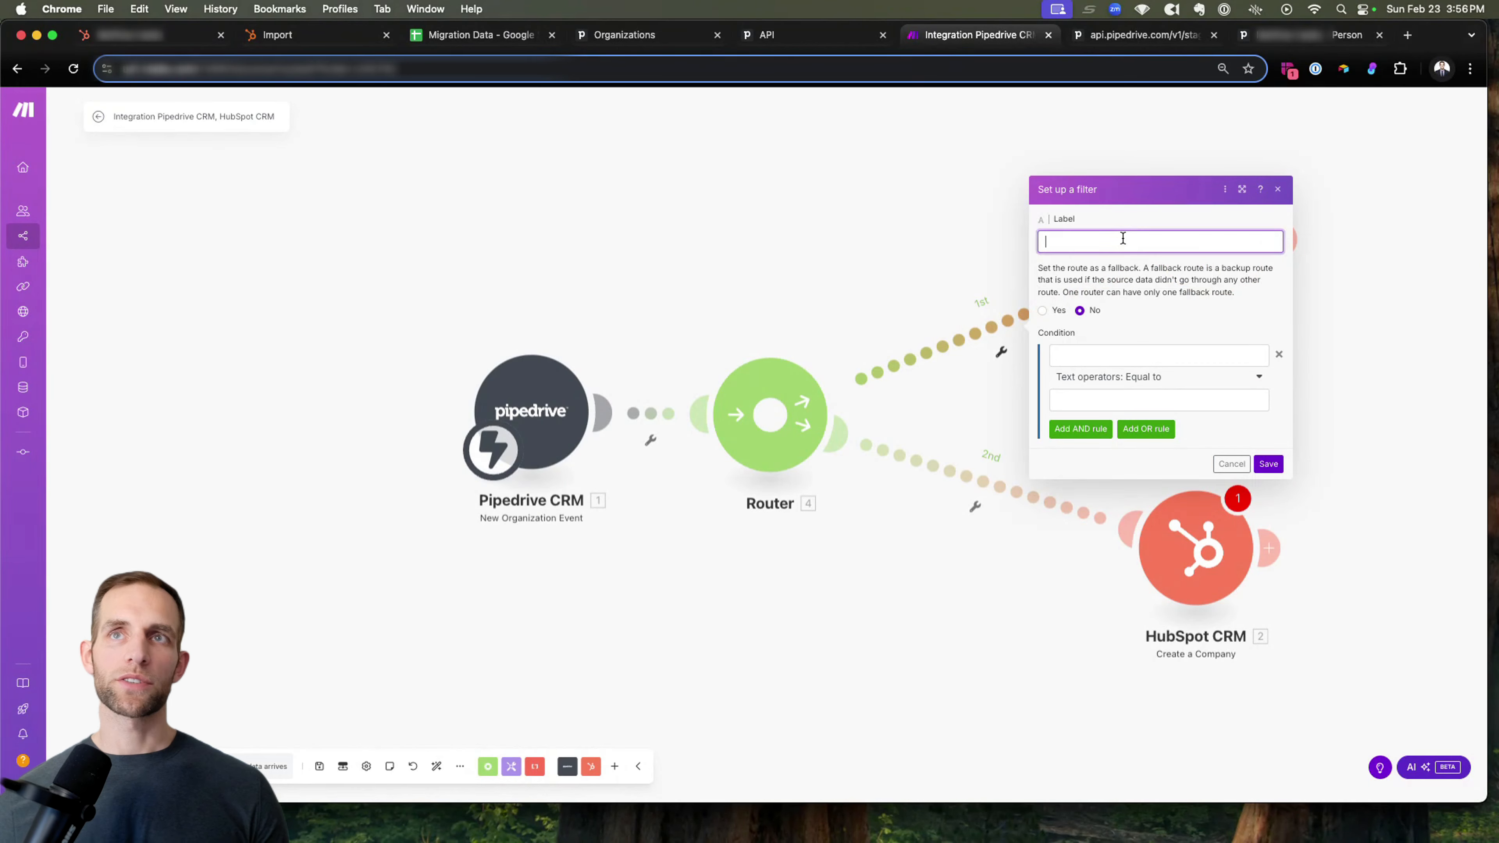
text(If HS Company ID Exists)
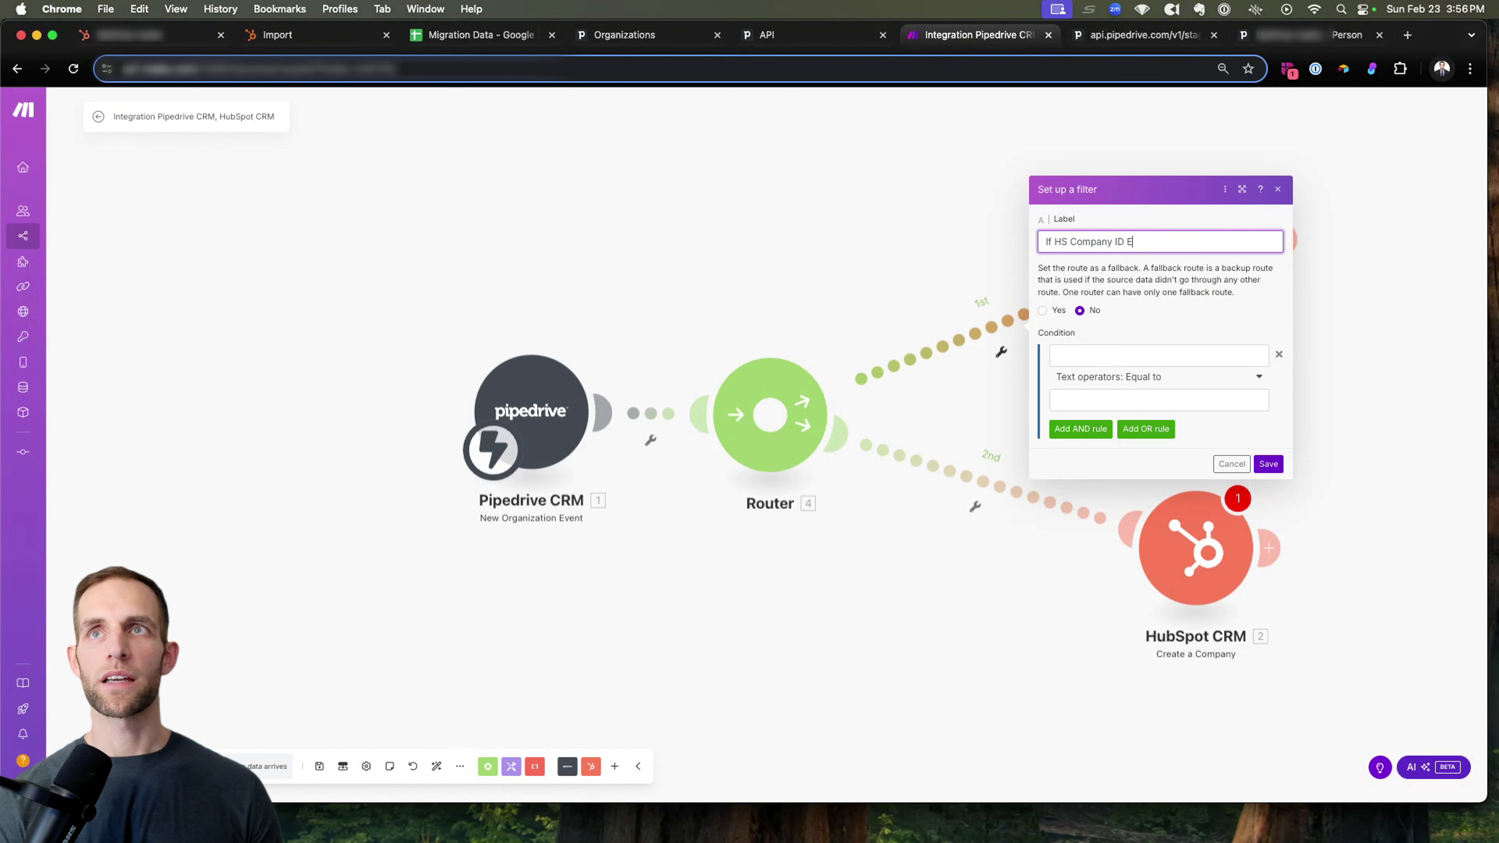
Set the filter condition to the current HS Company ID (custom) field with the operator Exists, and save the filter.
click(1097, 354)
click(894, 136)
text(hs com)
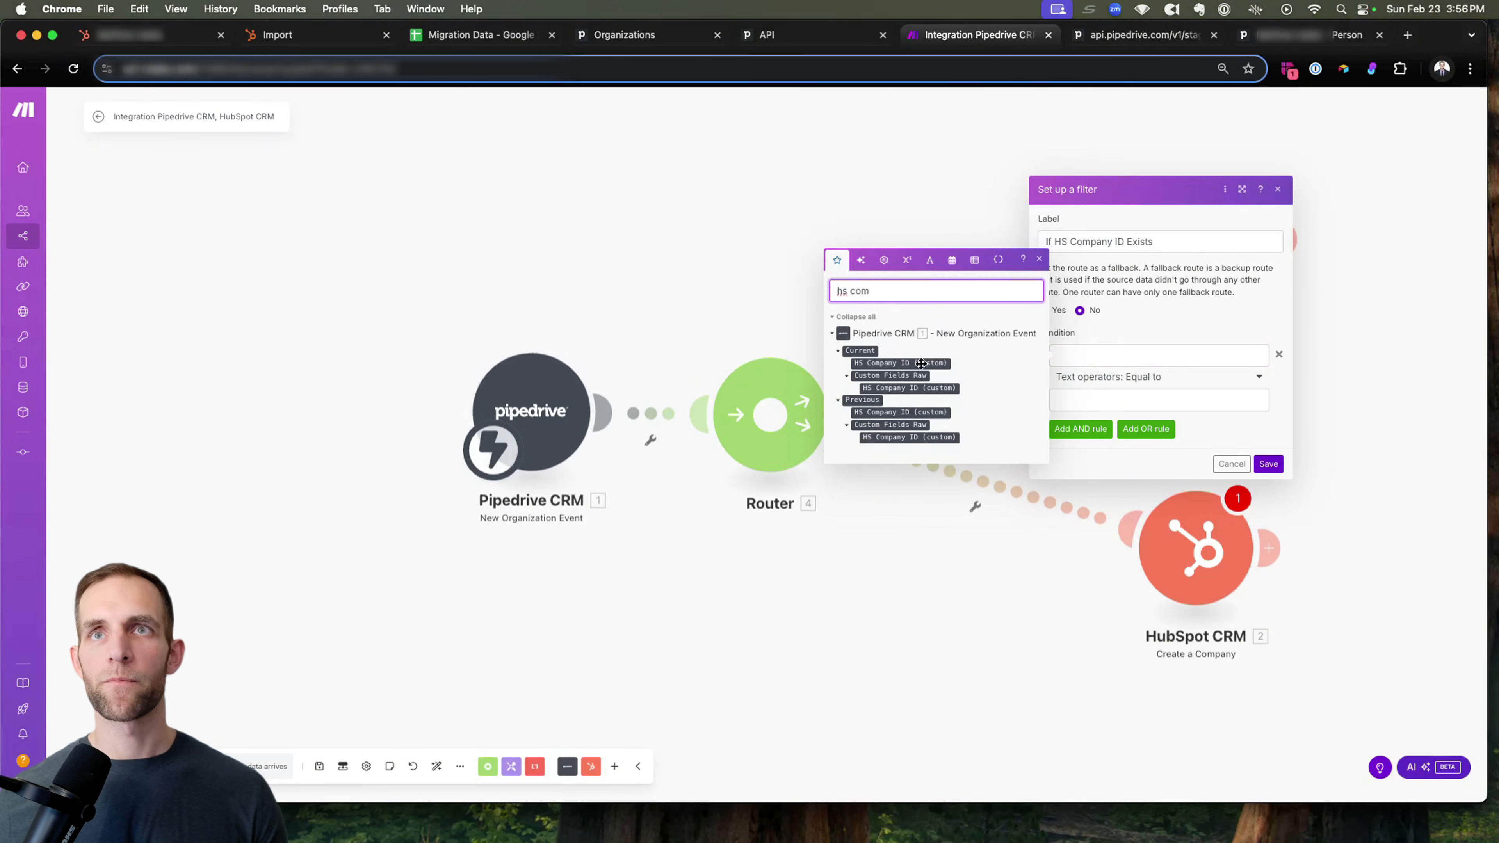
click(923, 361)
click(1137, 376)
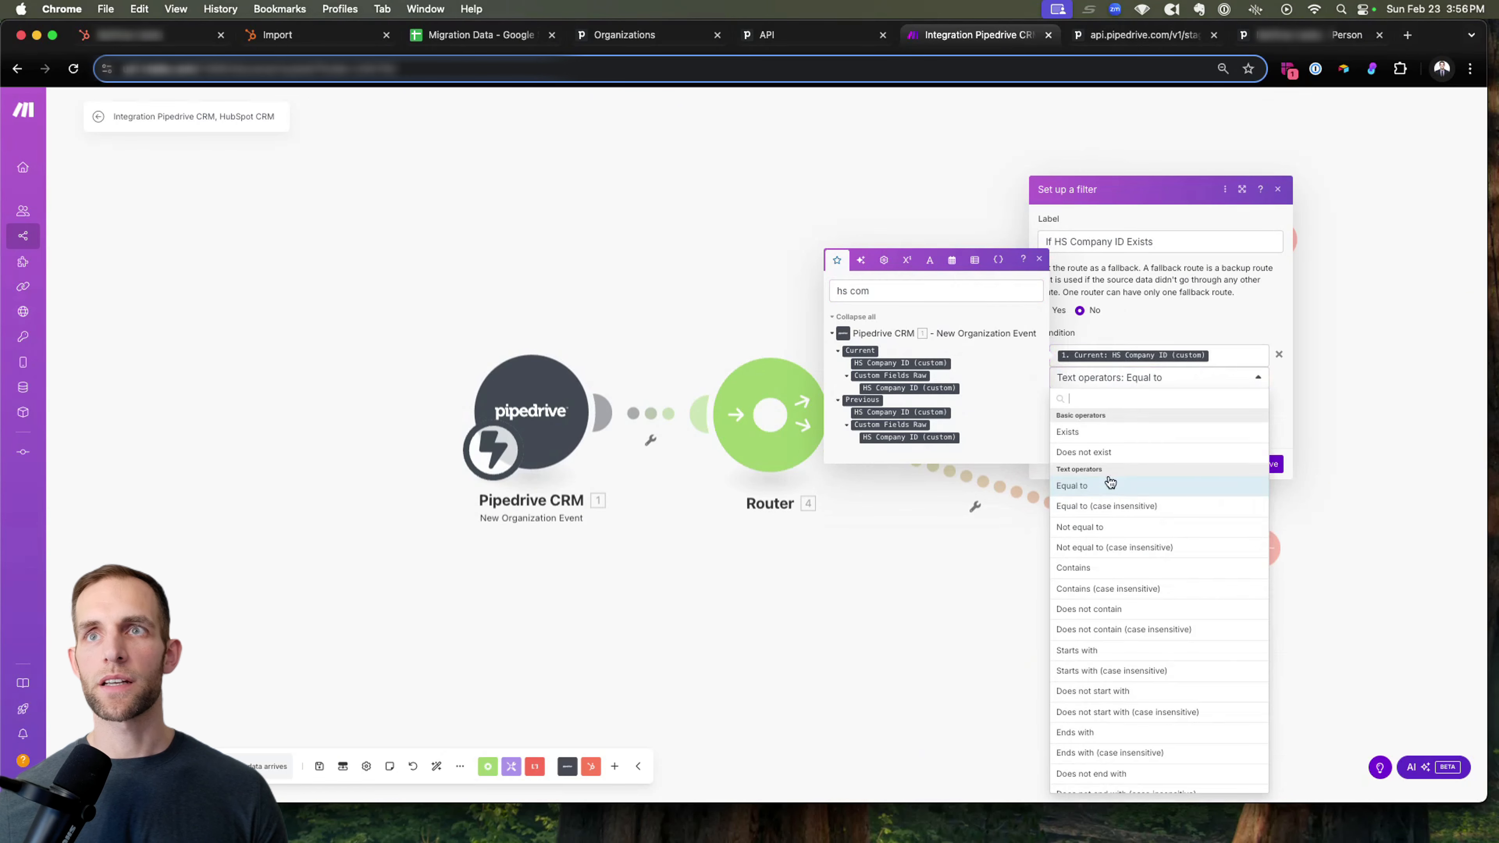
click(1091, 433)
click(1268, 441)
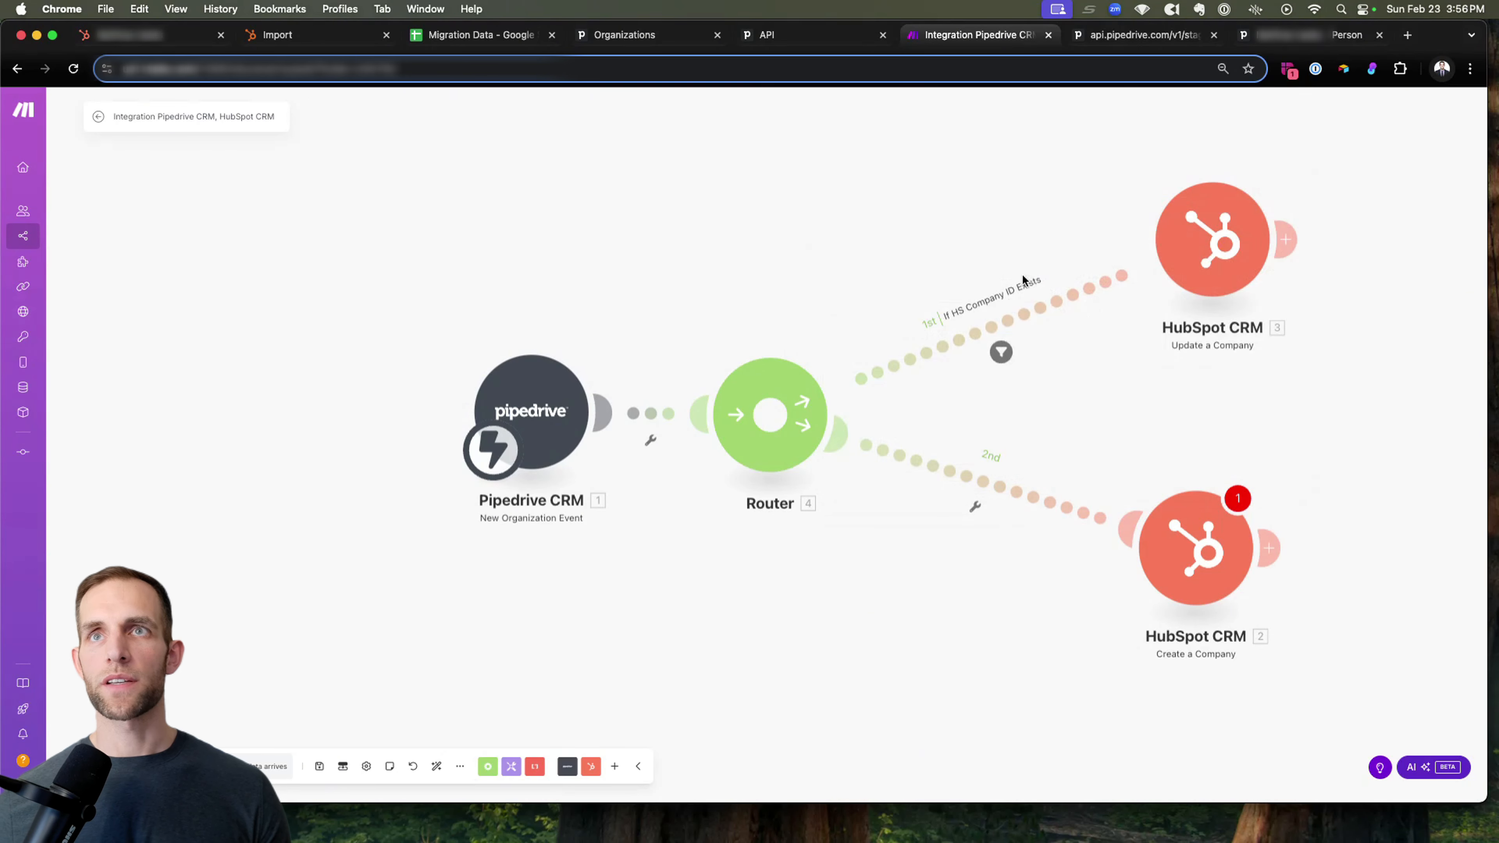
Make the Create a Company route the fallback, labelled "If Company ID Does NOT exist", save it, and move its HubSpot module lower.
click(975, 505)
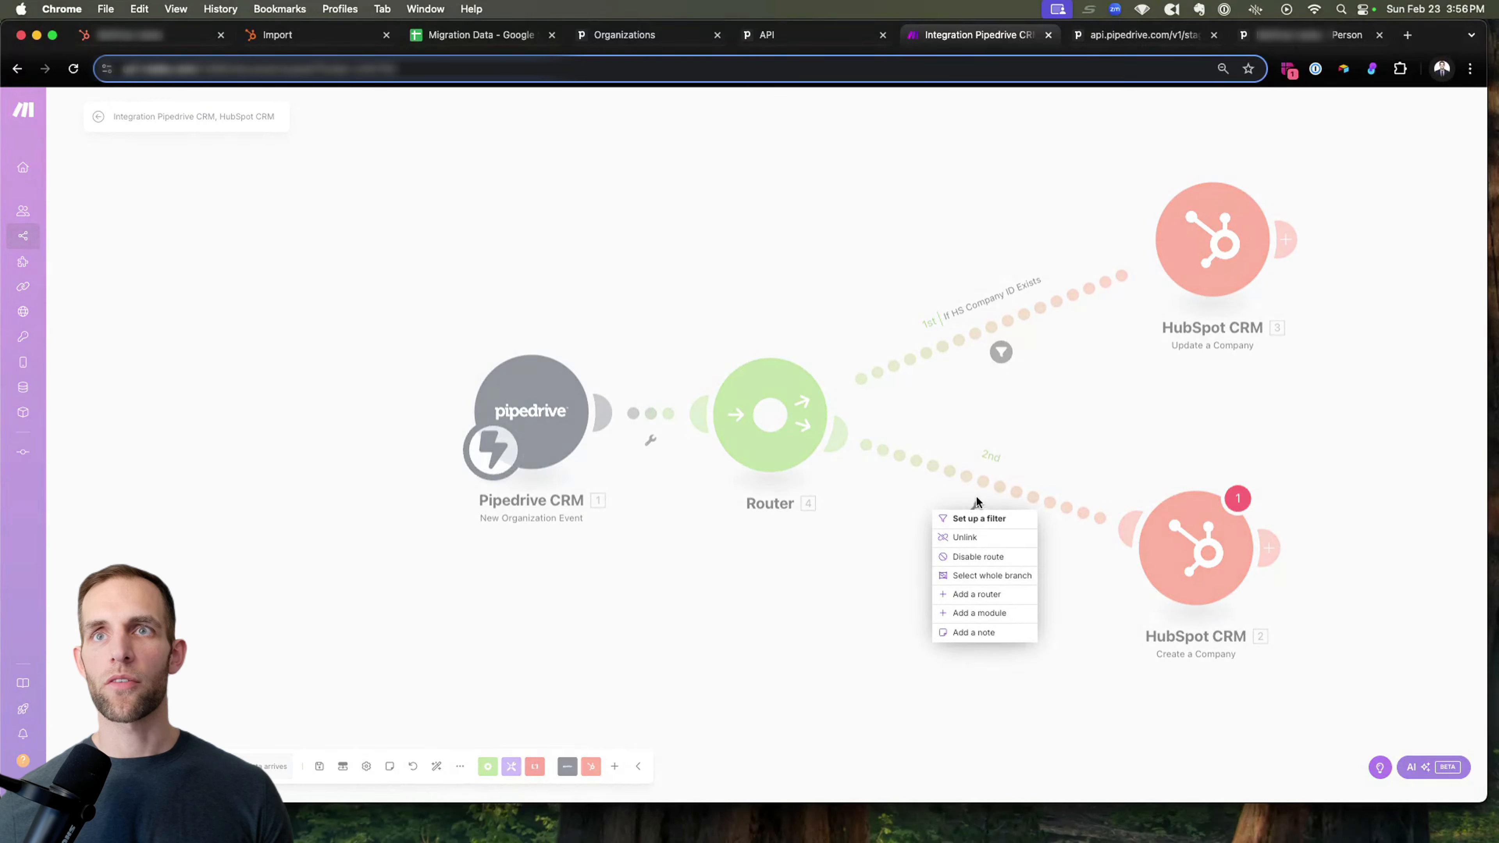
click(976, 518)
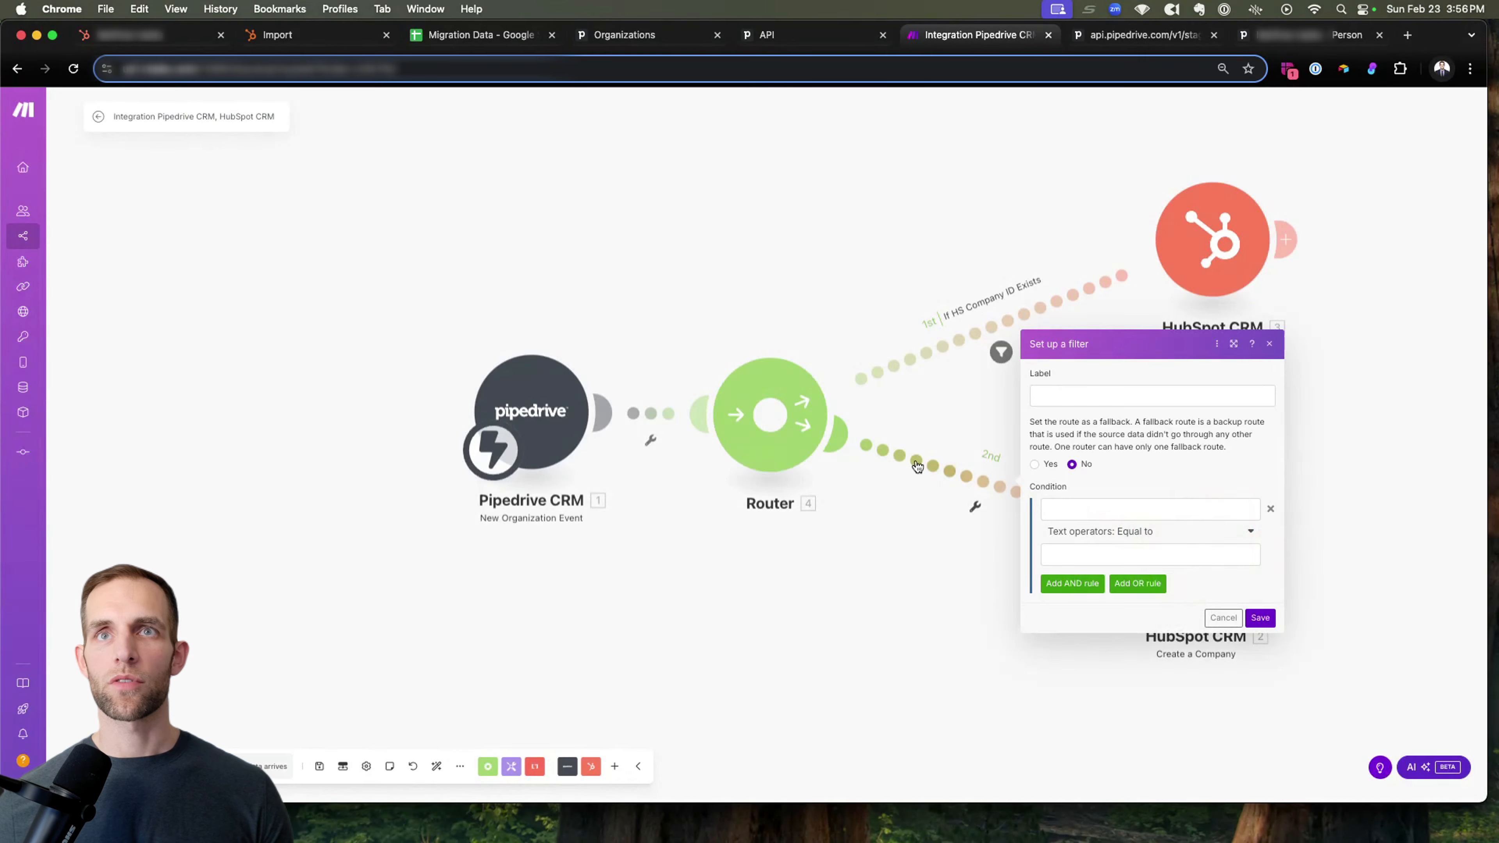
click(1035, 465)
click(1060, 394)
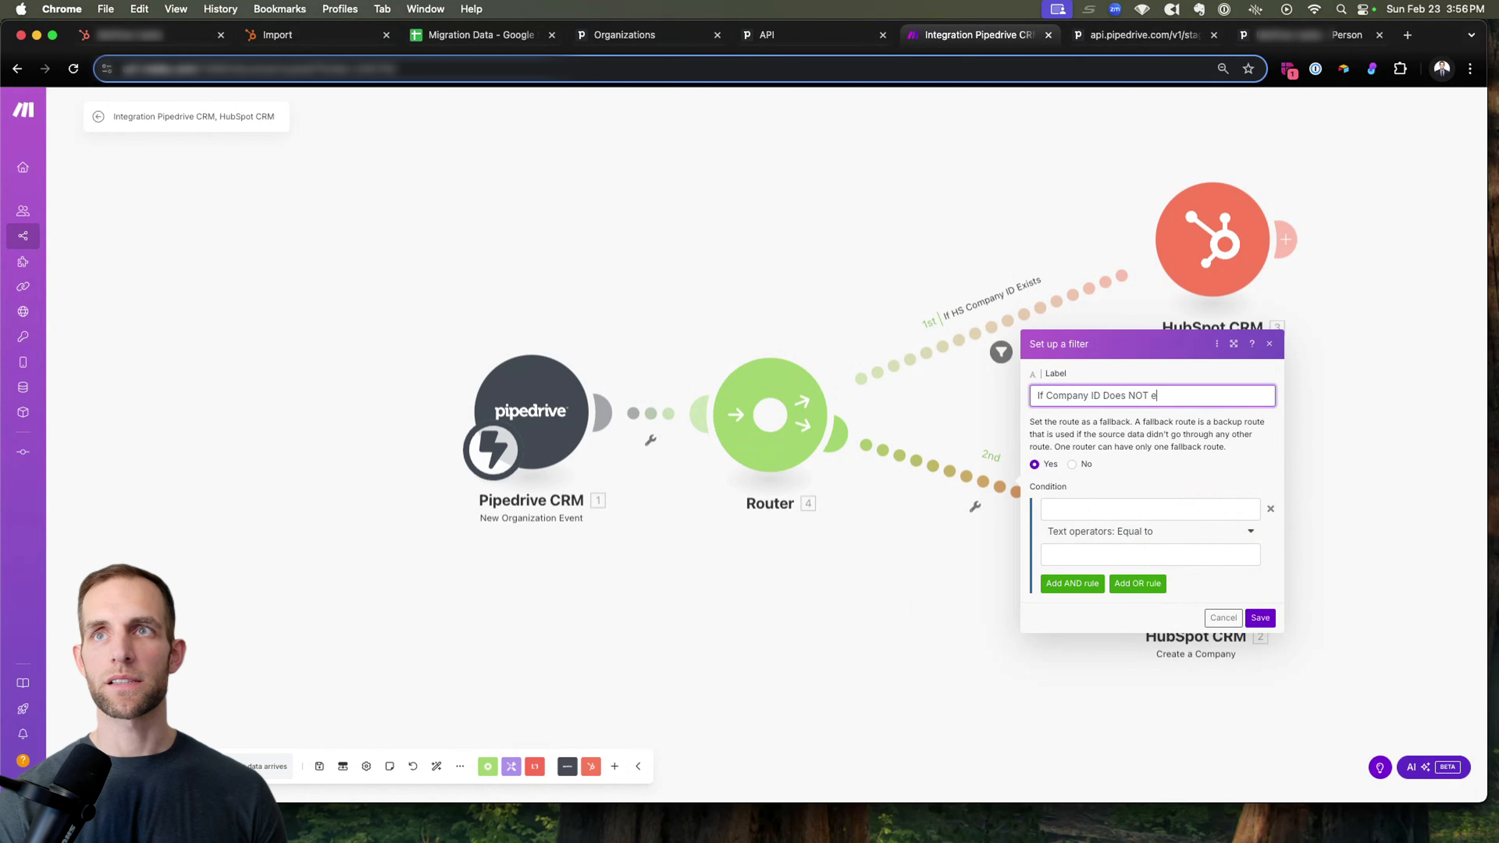
click(1266, 619)
drag(1156, 567, 1166, 622)
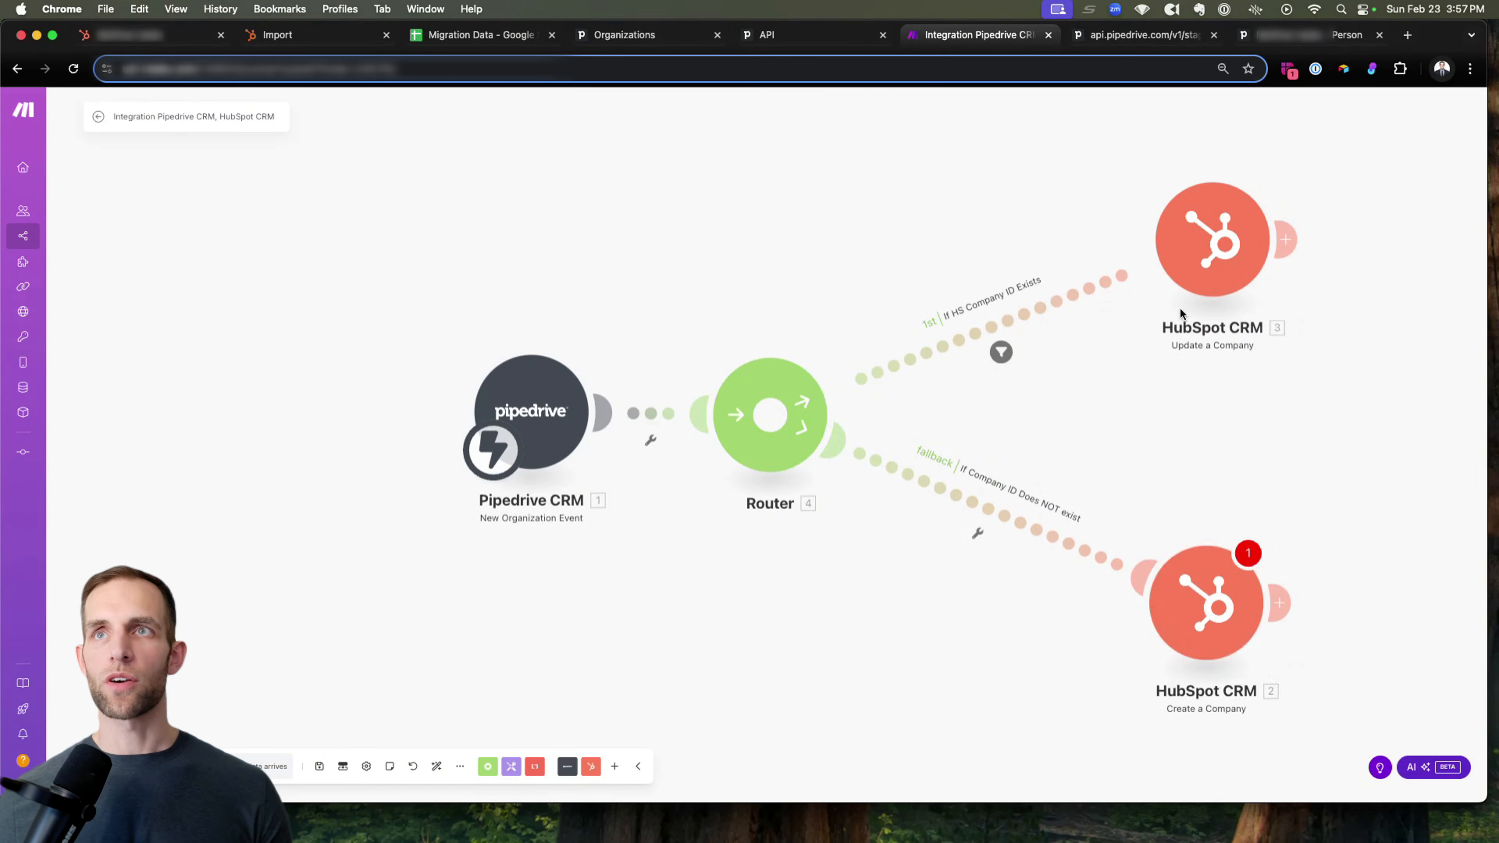
In the Update a Company module, map Company ID to Pipedrive's current HS Company ID (custom) field.
click(1238, 269)
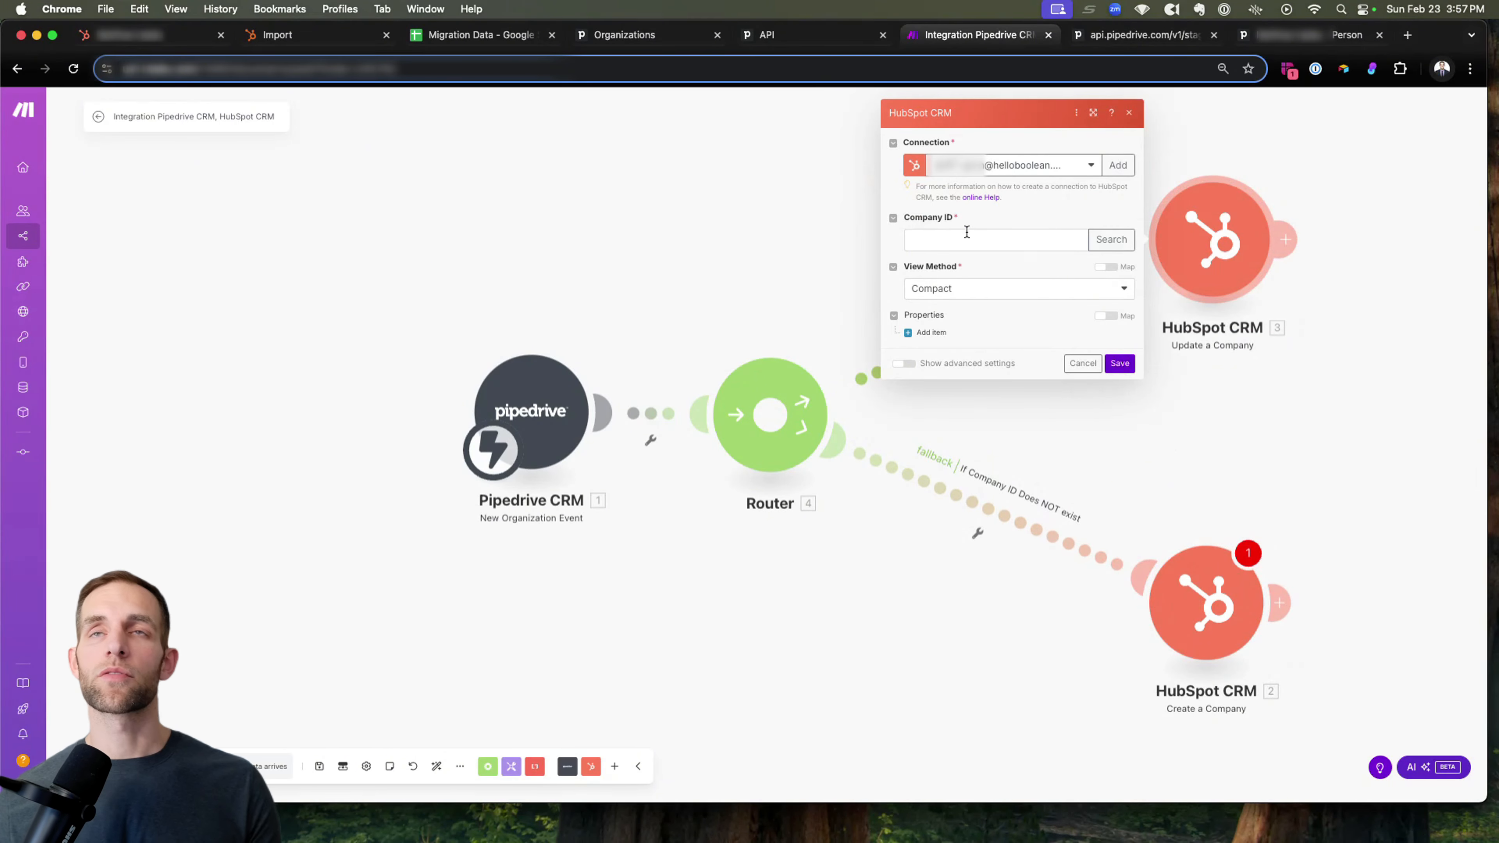
click(976, 238)
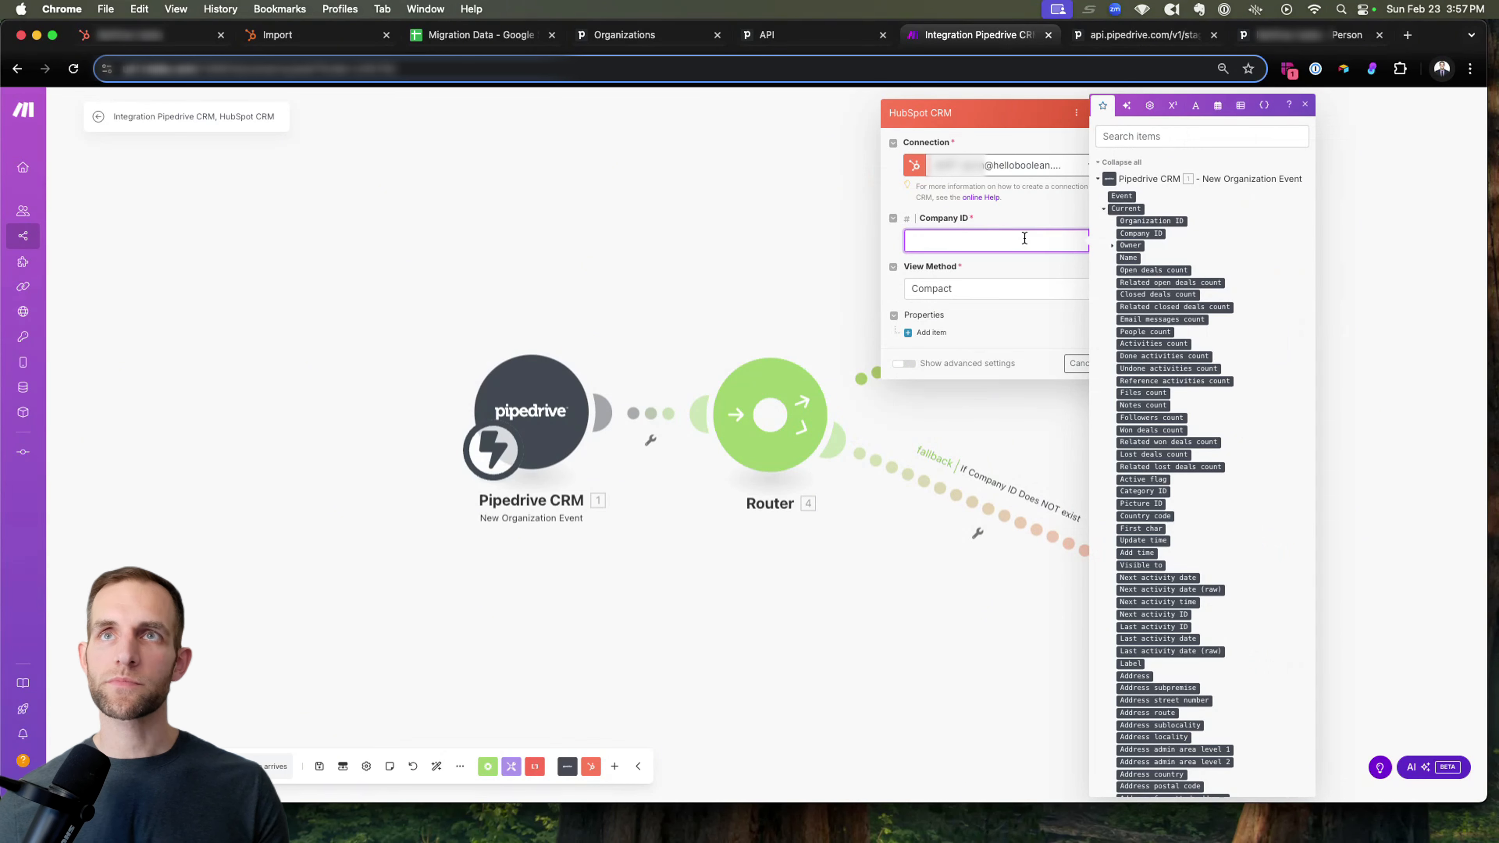
click(1155, 134)
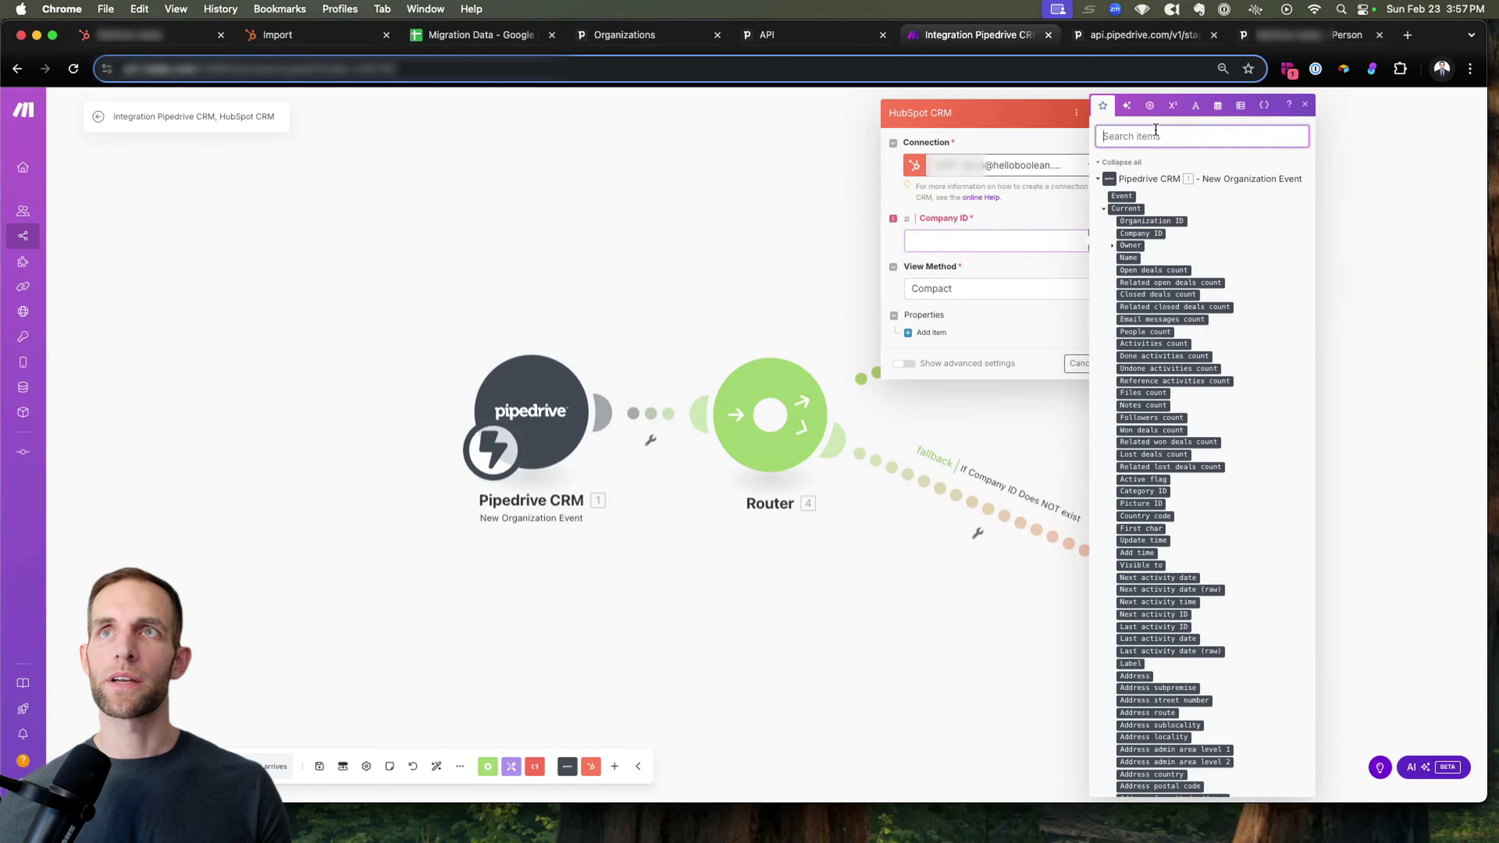
text(comp)
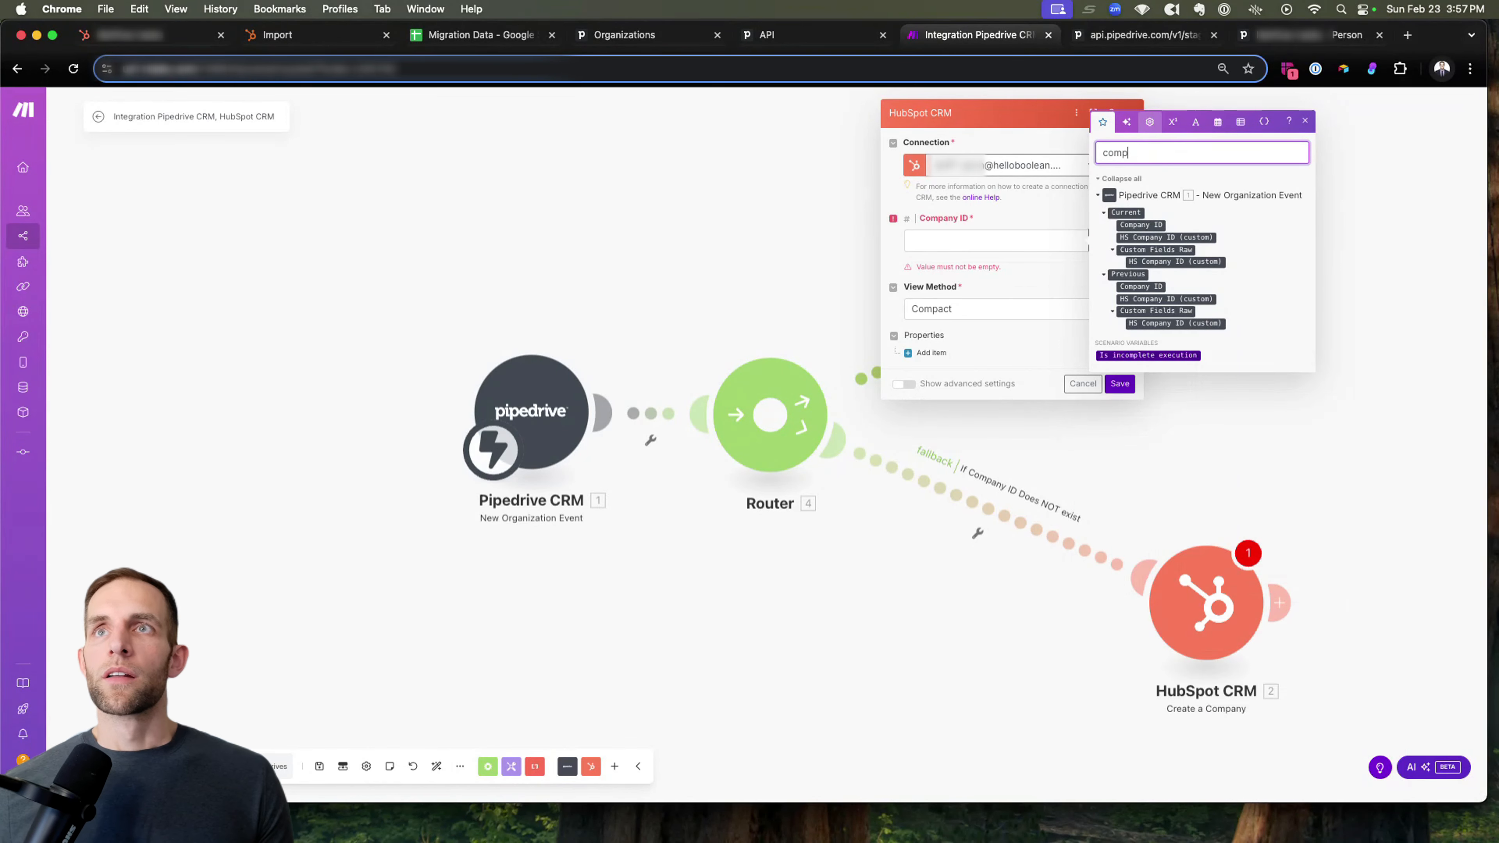
drag(1174, 237, 1011, 235)
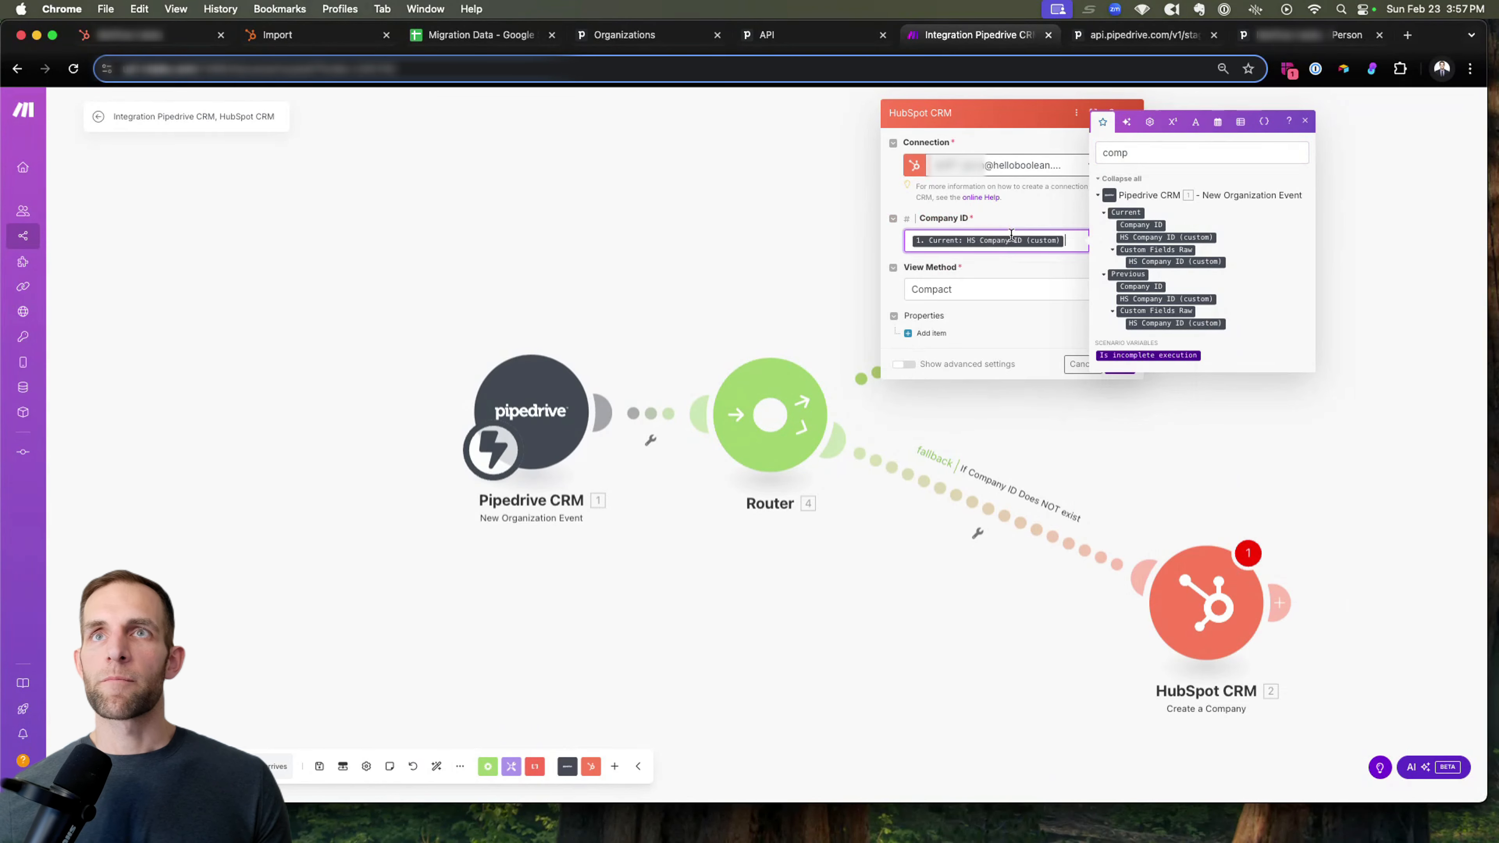
Set the Update a Company module's View Method to All Fields and close the field picker.
click(953, 289)
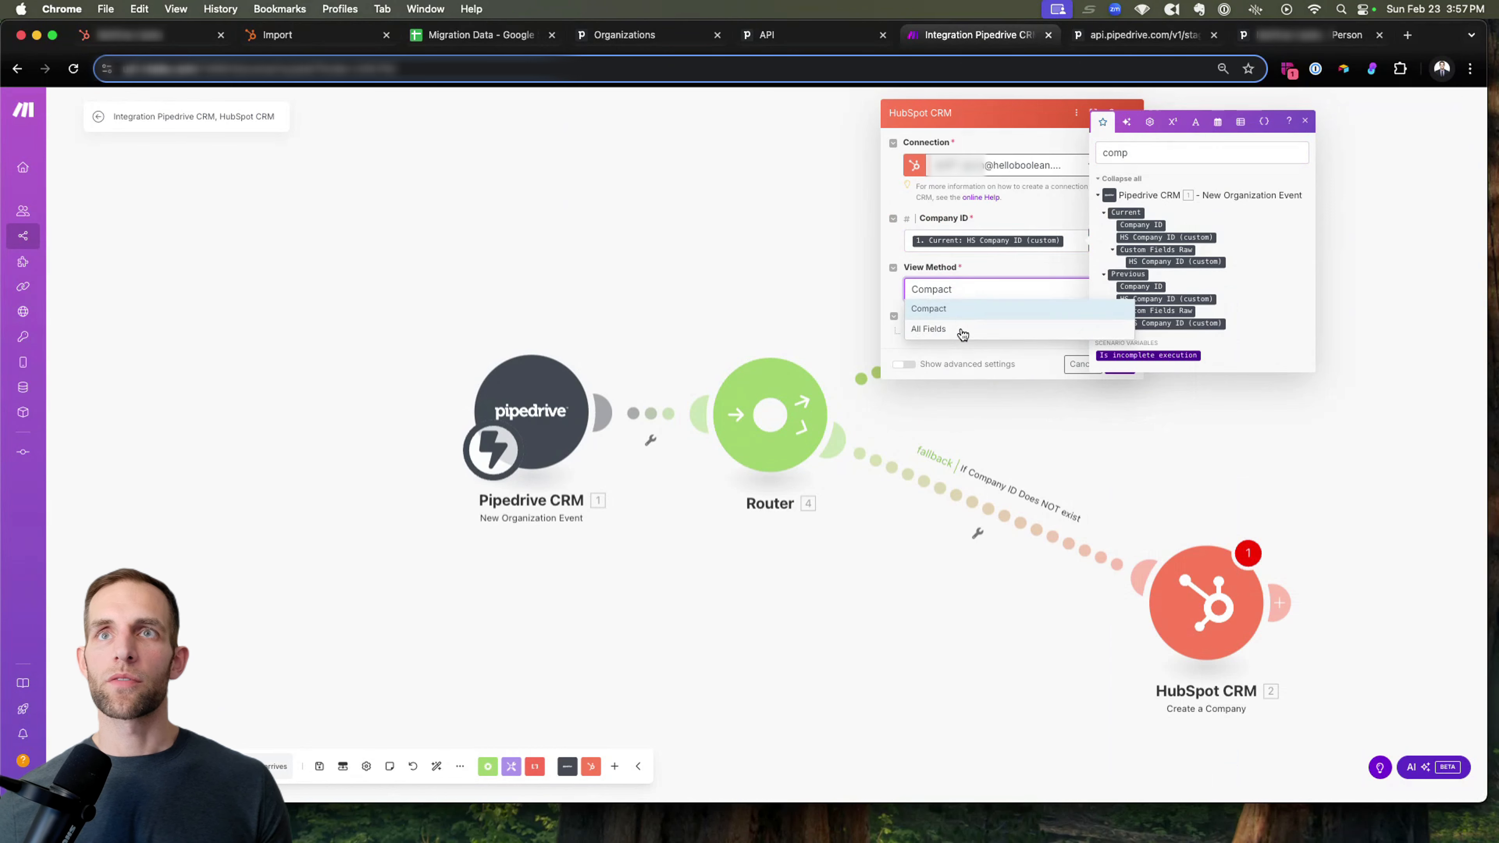
click(963, 331)
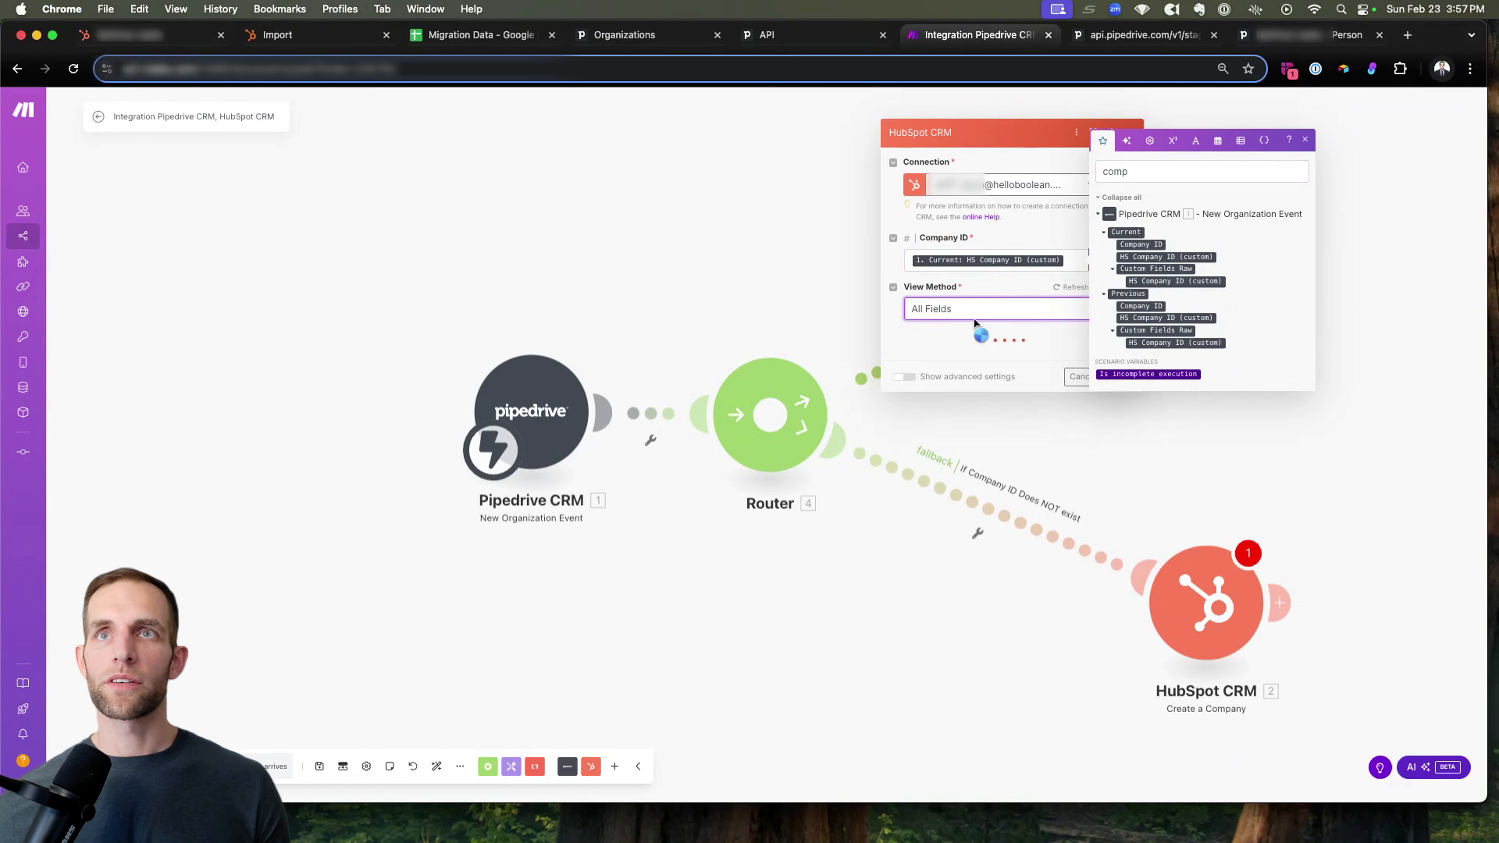
click(1305, 140)
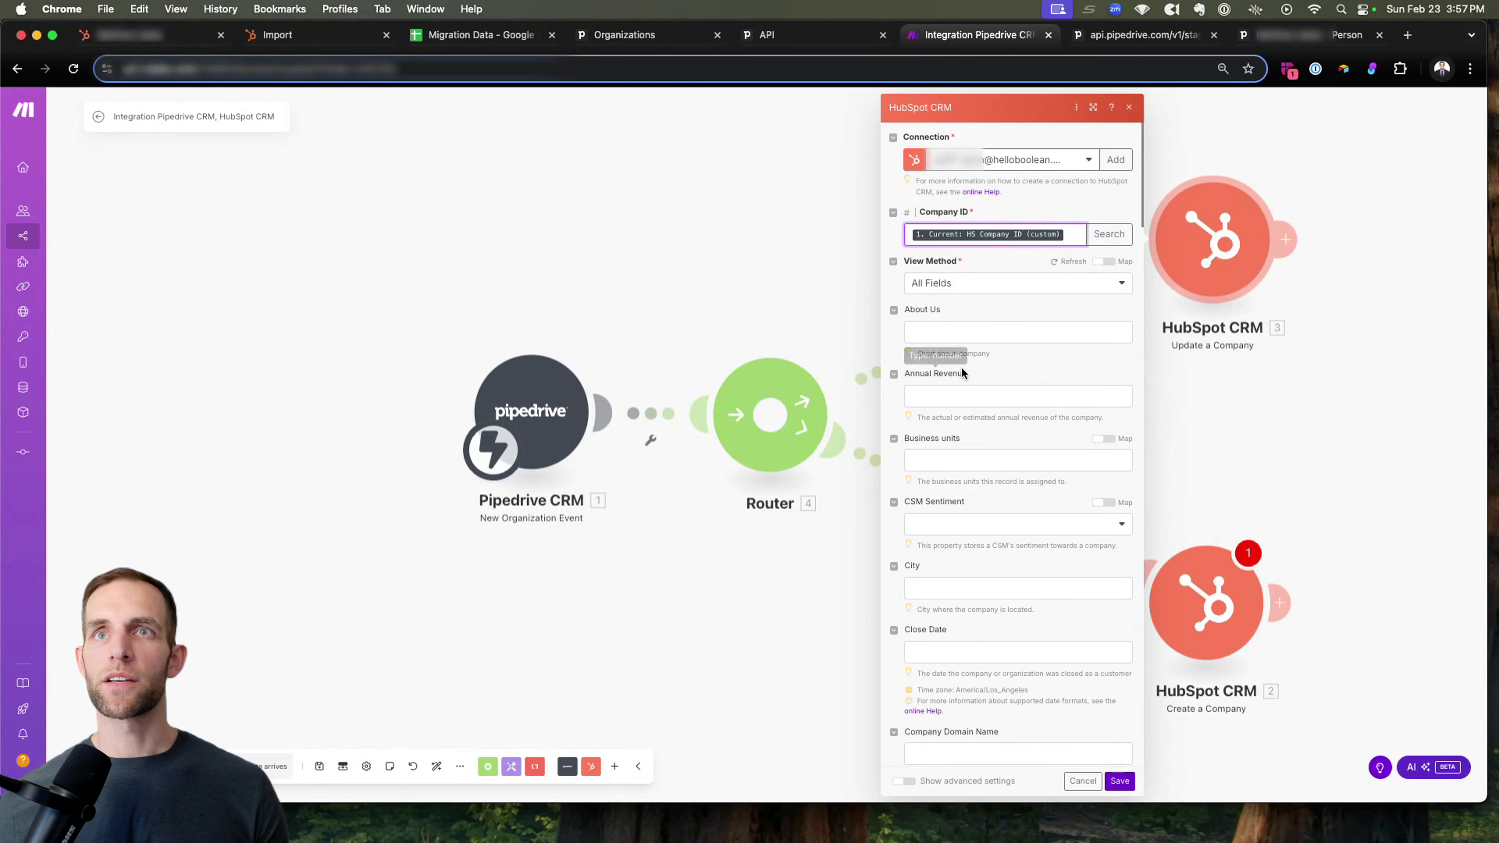
Find the Pipedrive address fields and map the company's City to the current Address locality.
scroll(960, 371, down, 5)
click(934, 367)
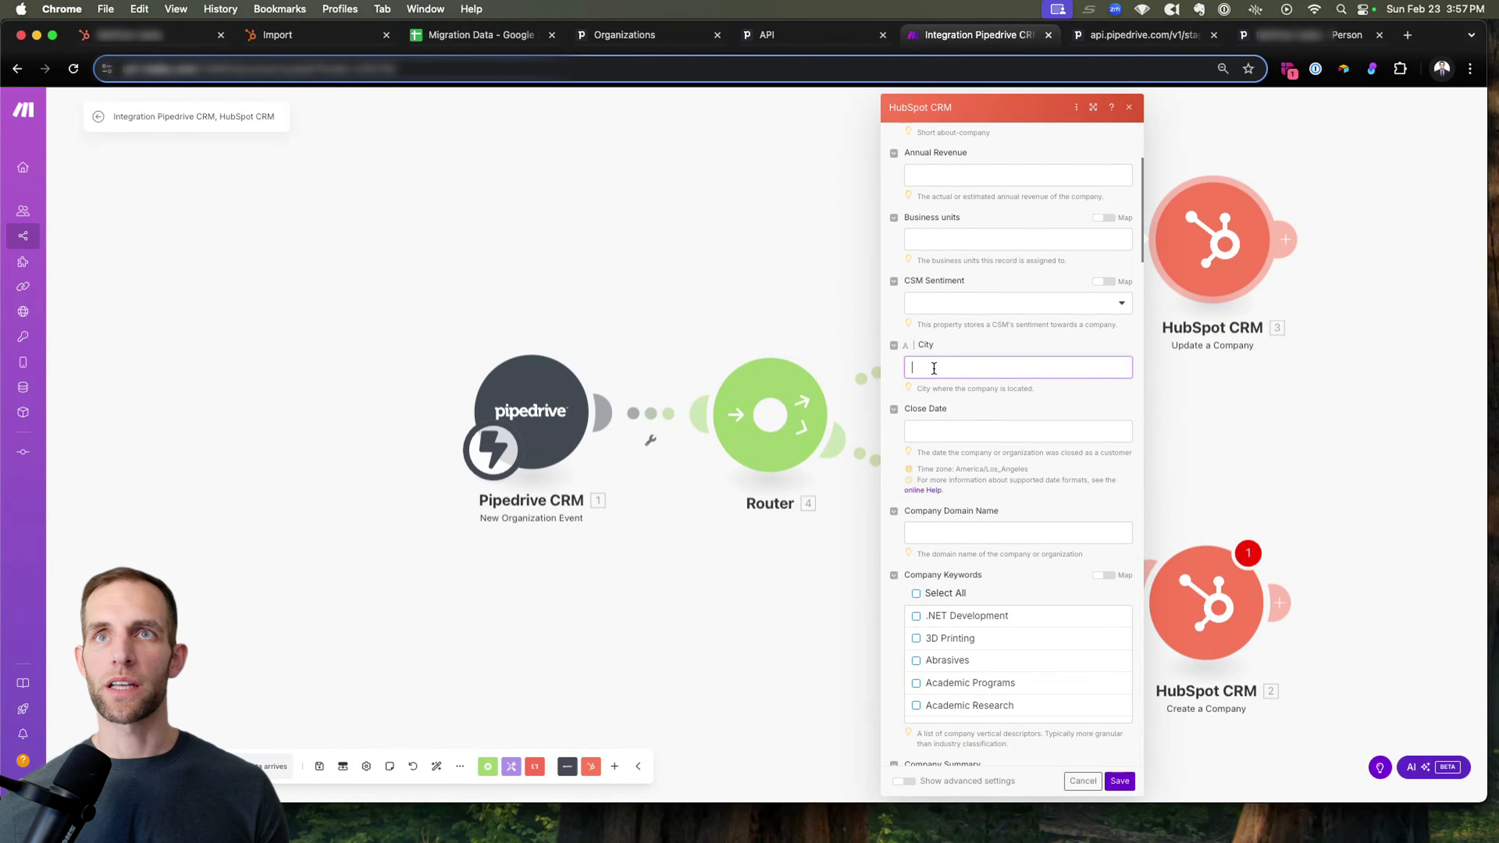
click(1219, 283)
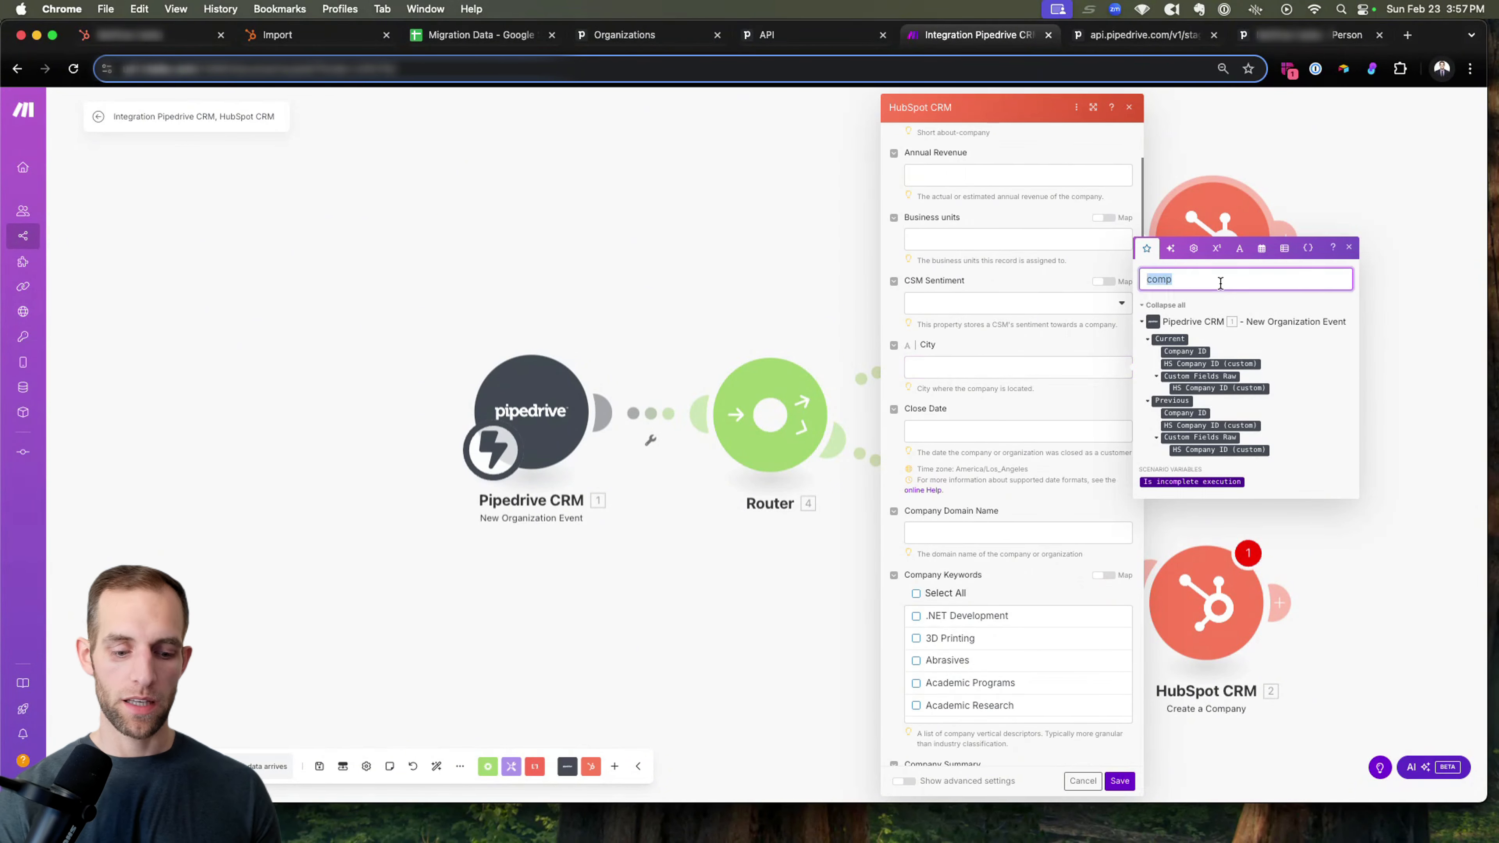
text(address)
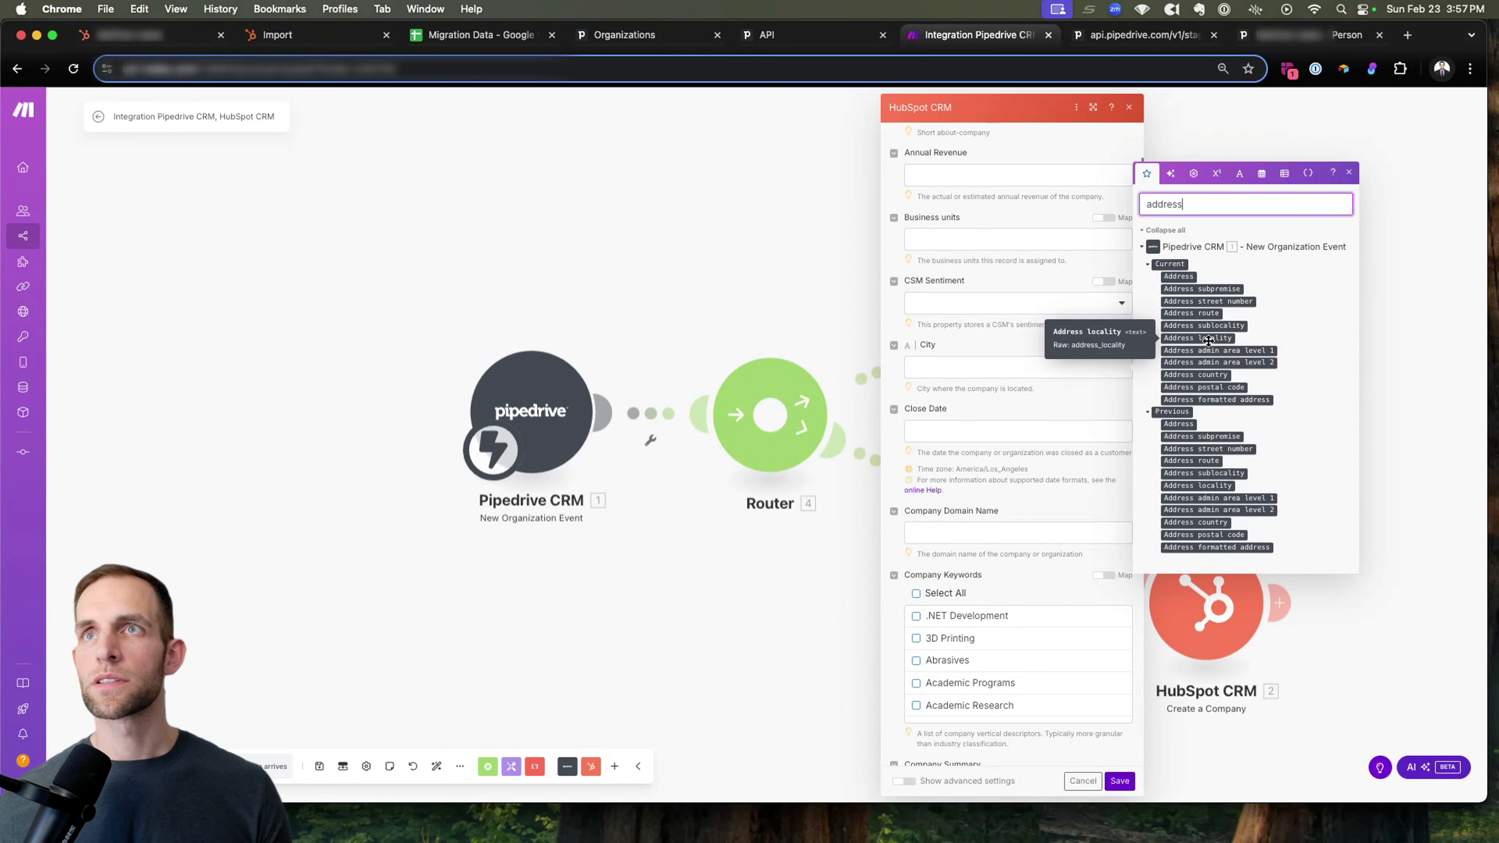
double_click(1186, 206)
text(ci)
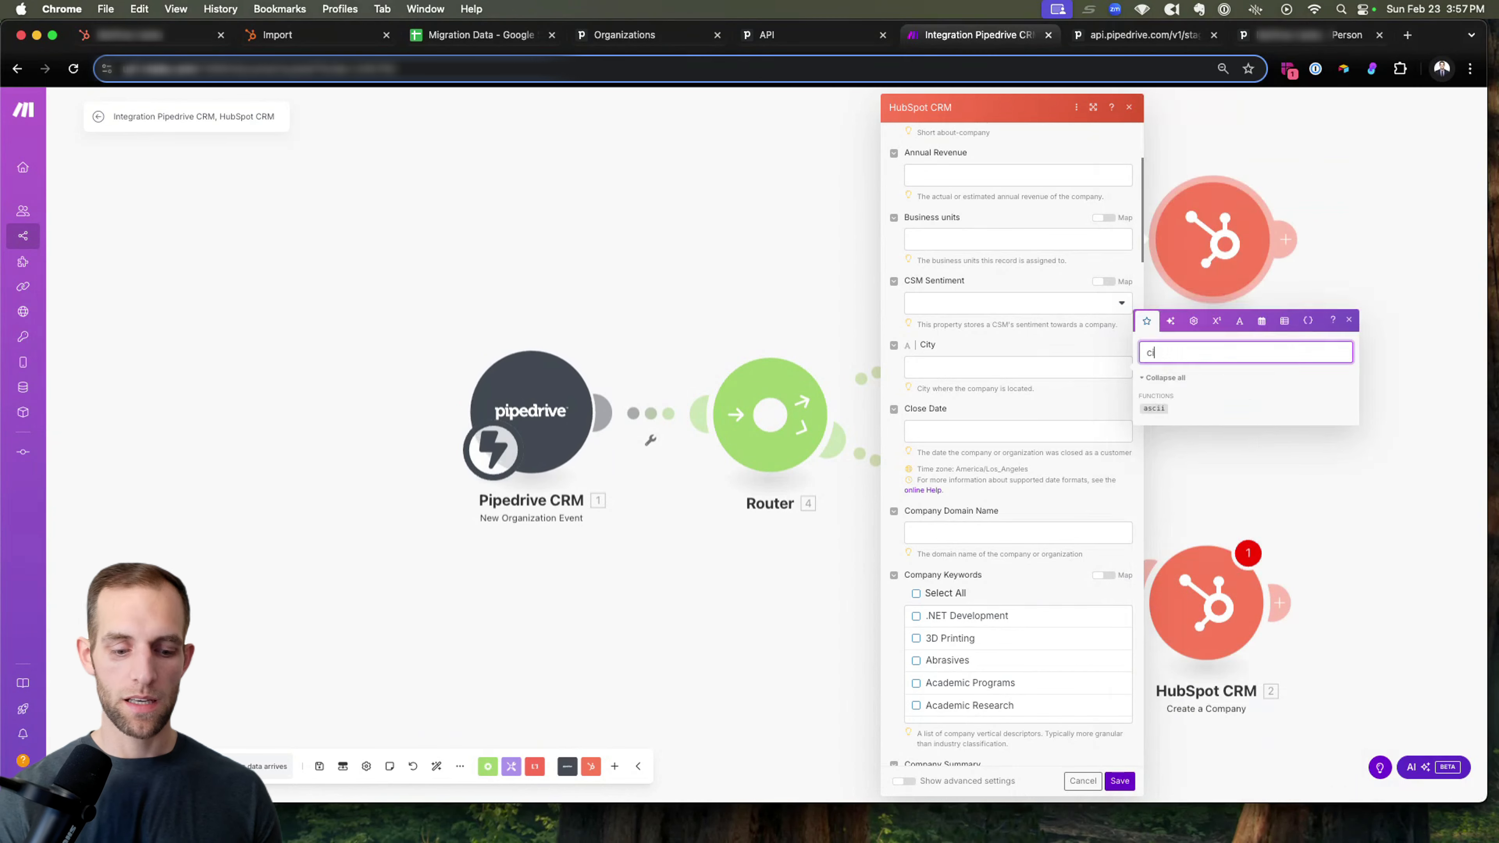
text(tyaddress)
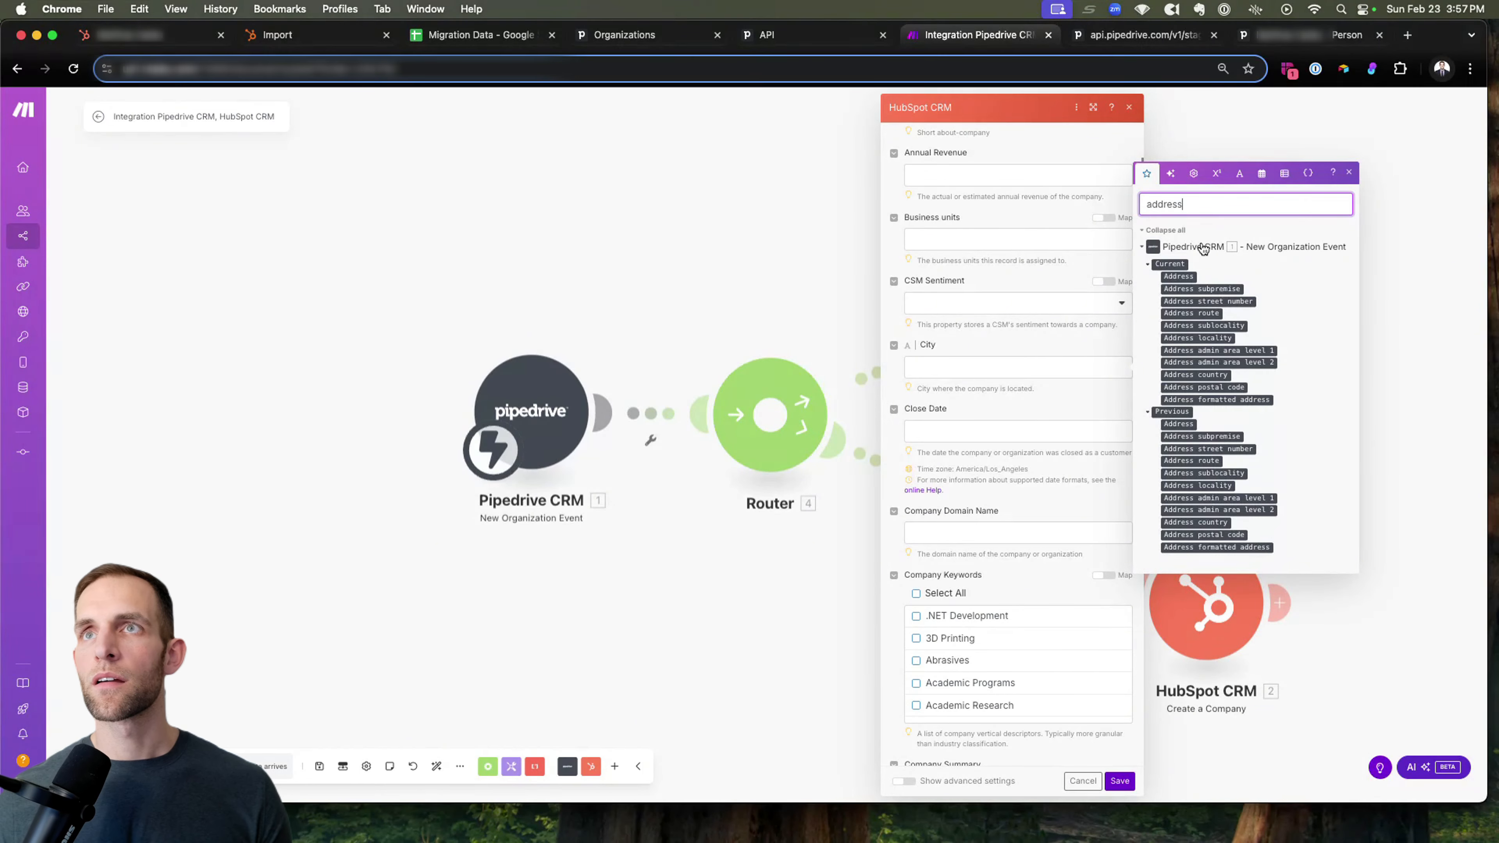
drag(1227, 331, 966, 368)
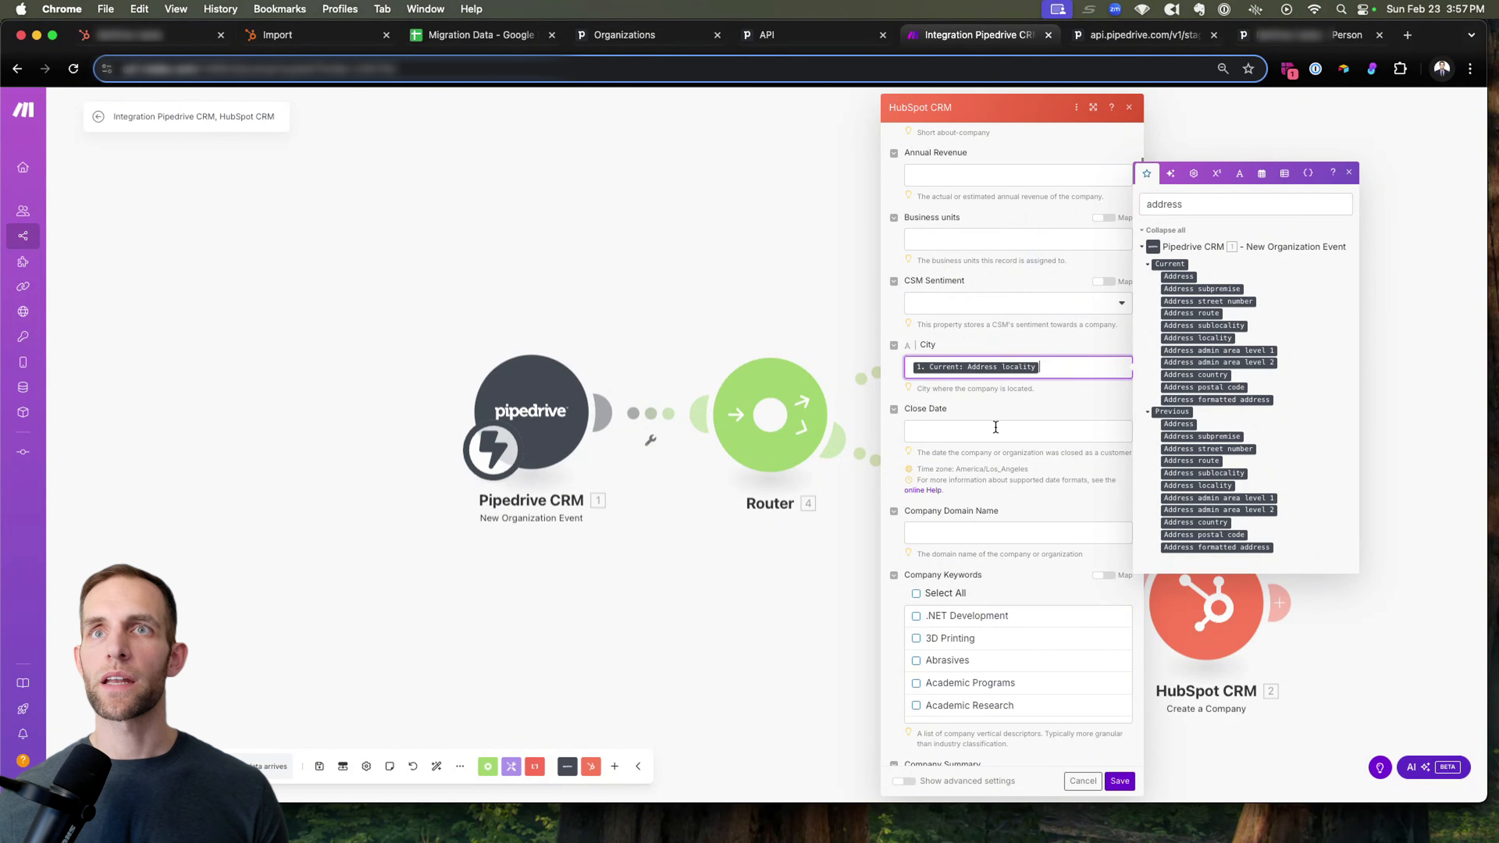
Map the Company name property to the Pipedrive organization's current Name, not the owner's name.
scroll(995, 426, down, 8)
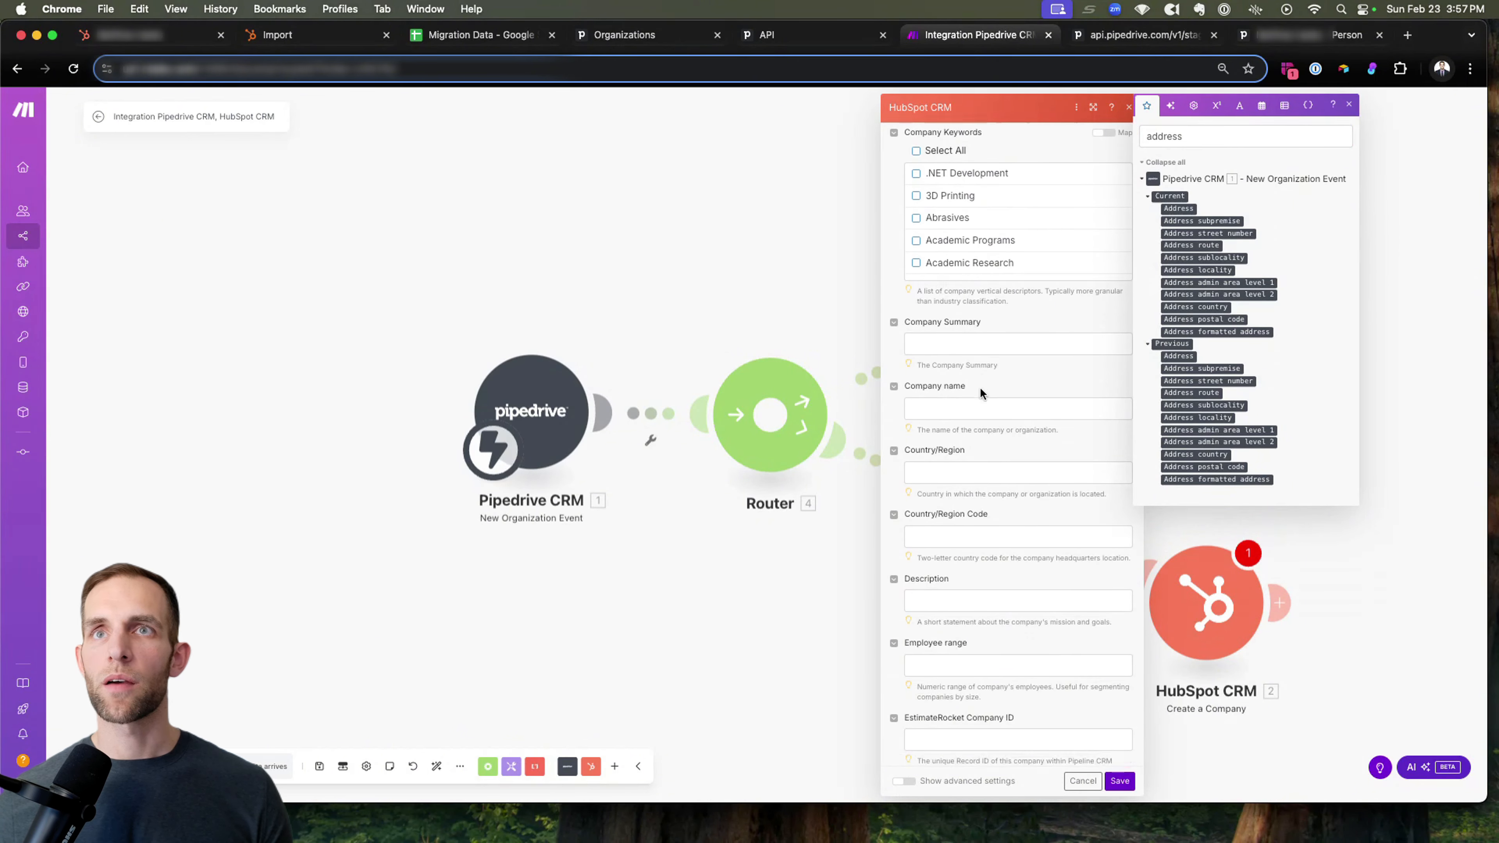
scroll(980, 387, down, 1)
click(971, 391)
double_click(1186, 225)
text(name)
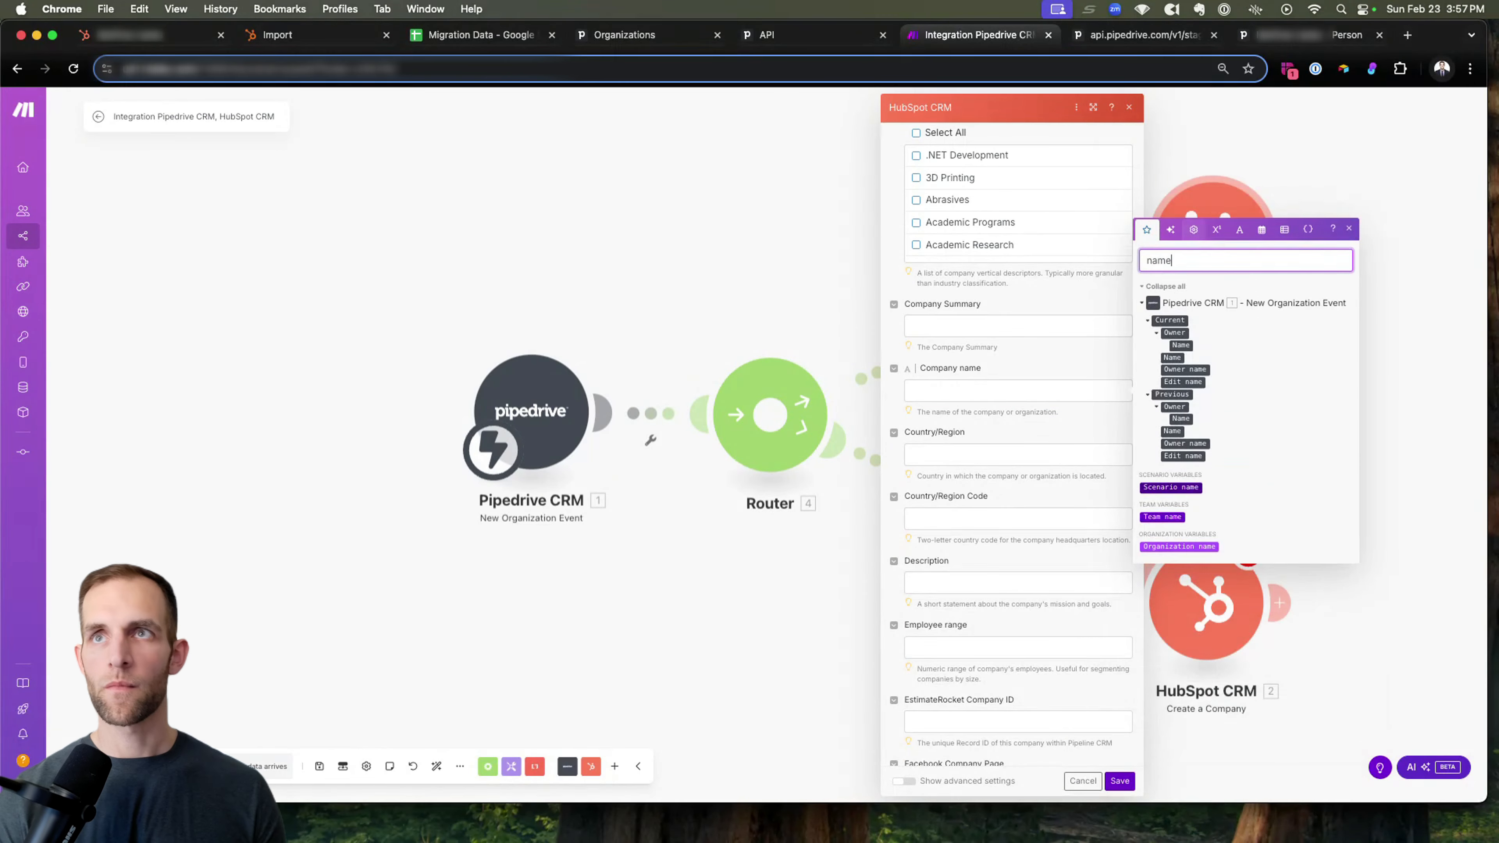
double_click(1180, 260)
text(t)
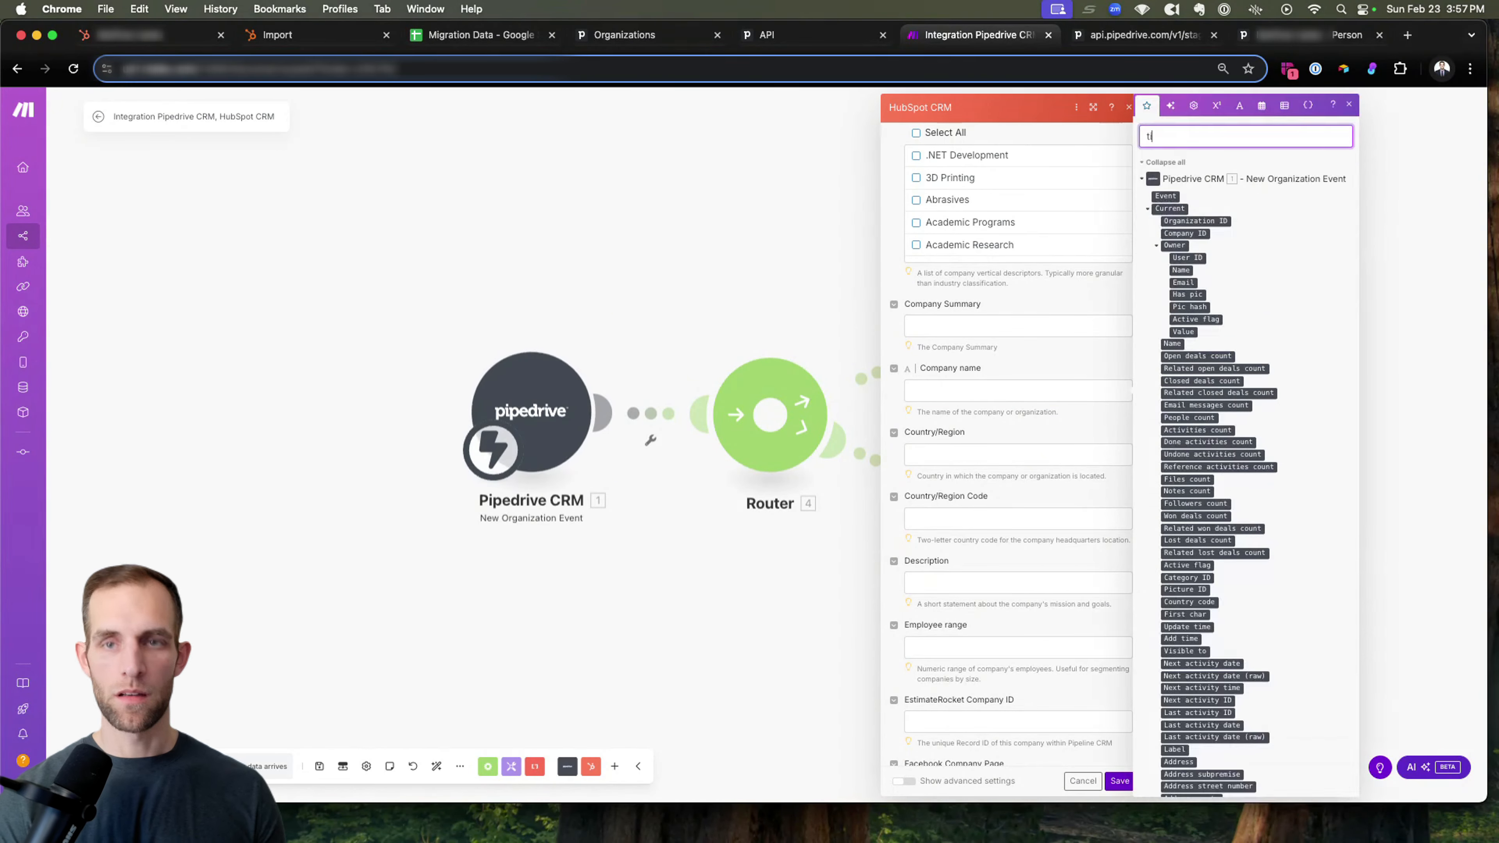
key(BackSpace)
text(org)
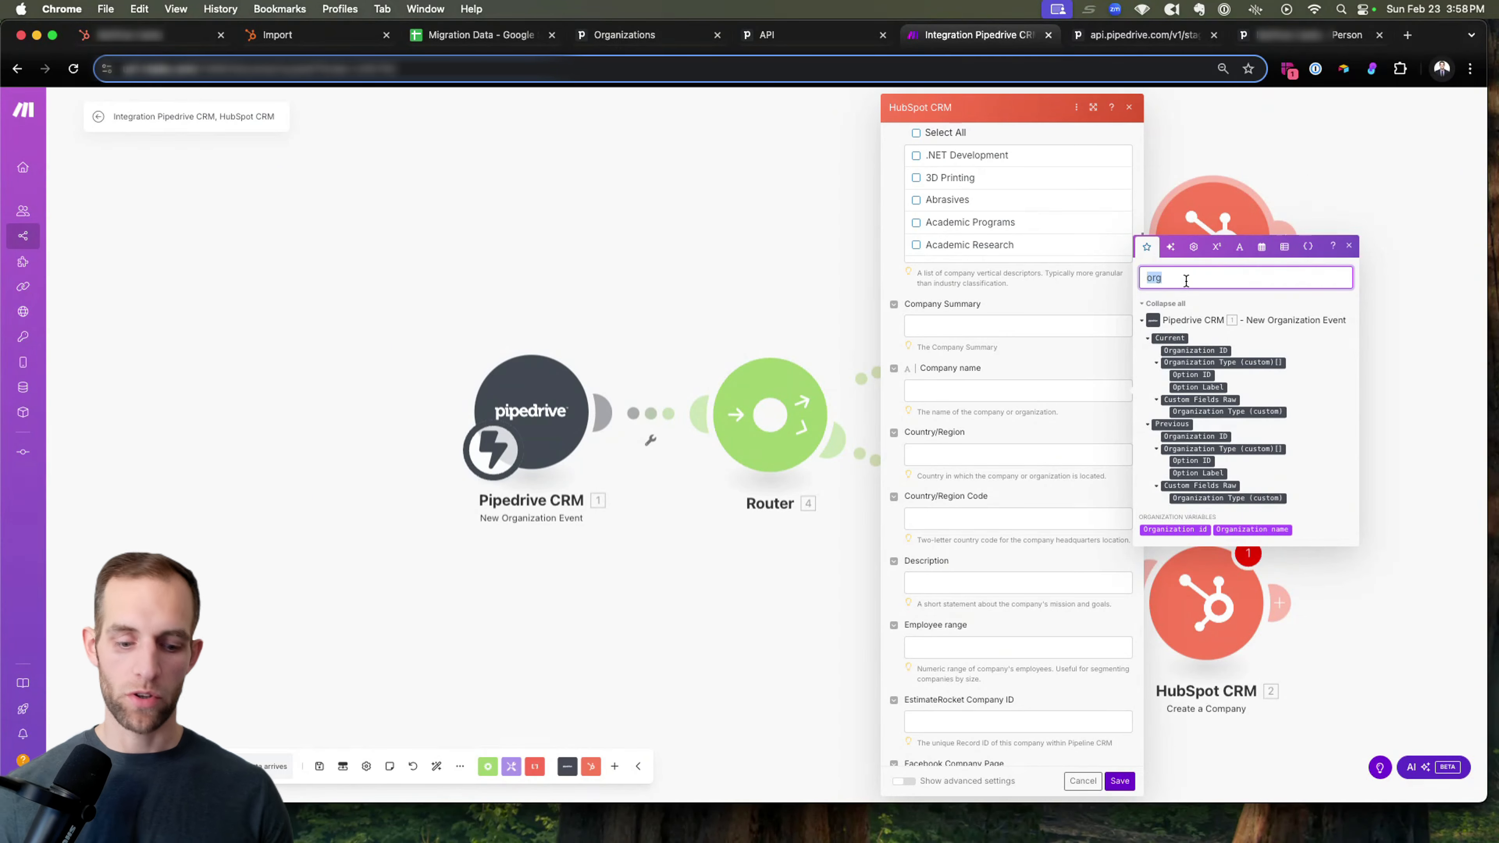
text(name)
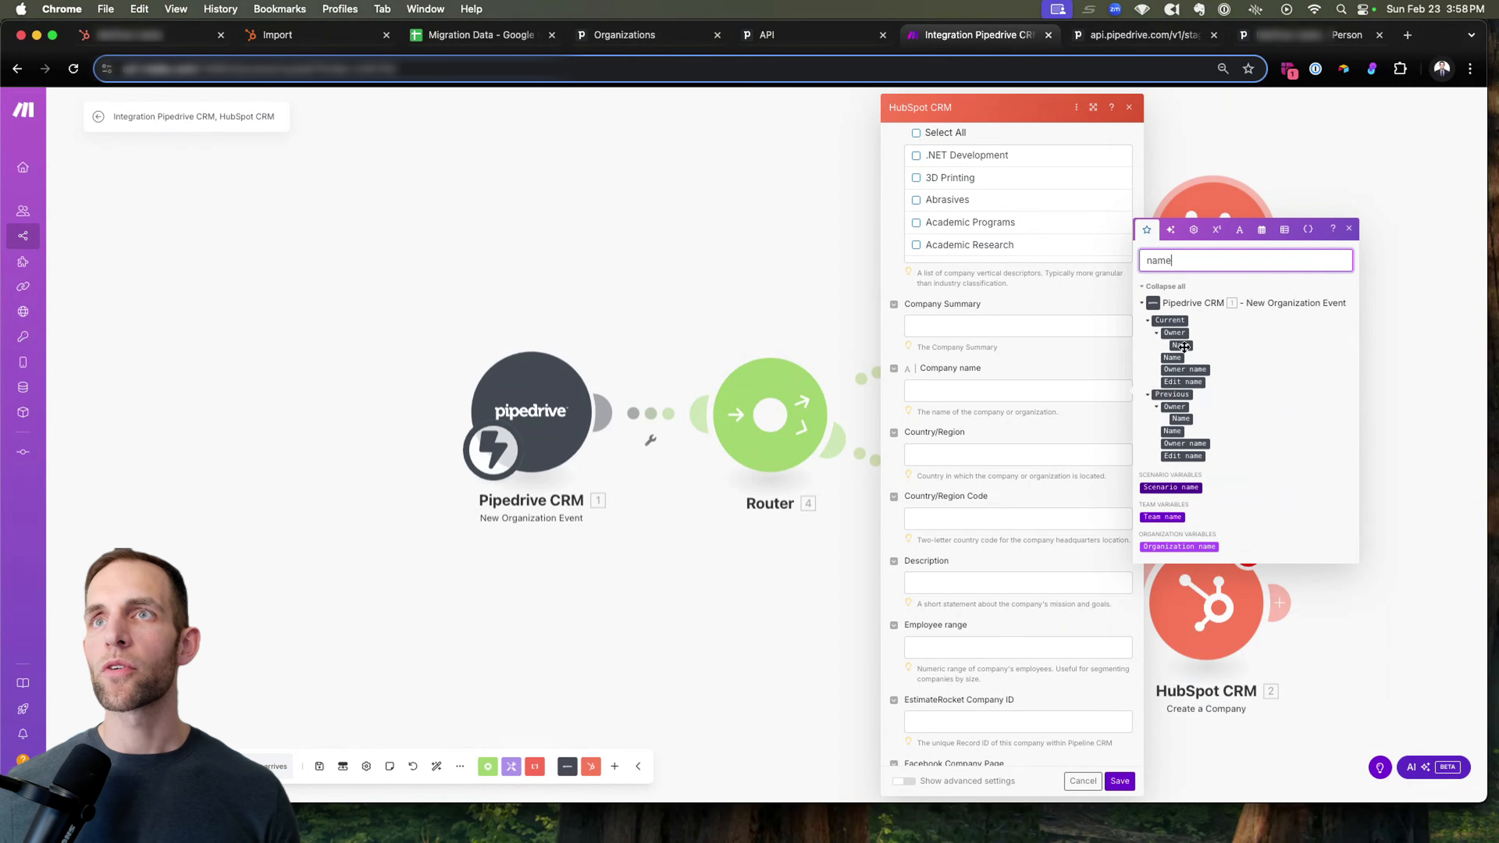
drag(1173, 357, 968, 391)
Map the Country/Region property to Pipedrive's current Address country field.
scroll(999, 429, down, 1)
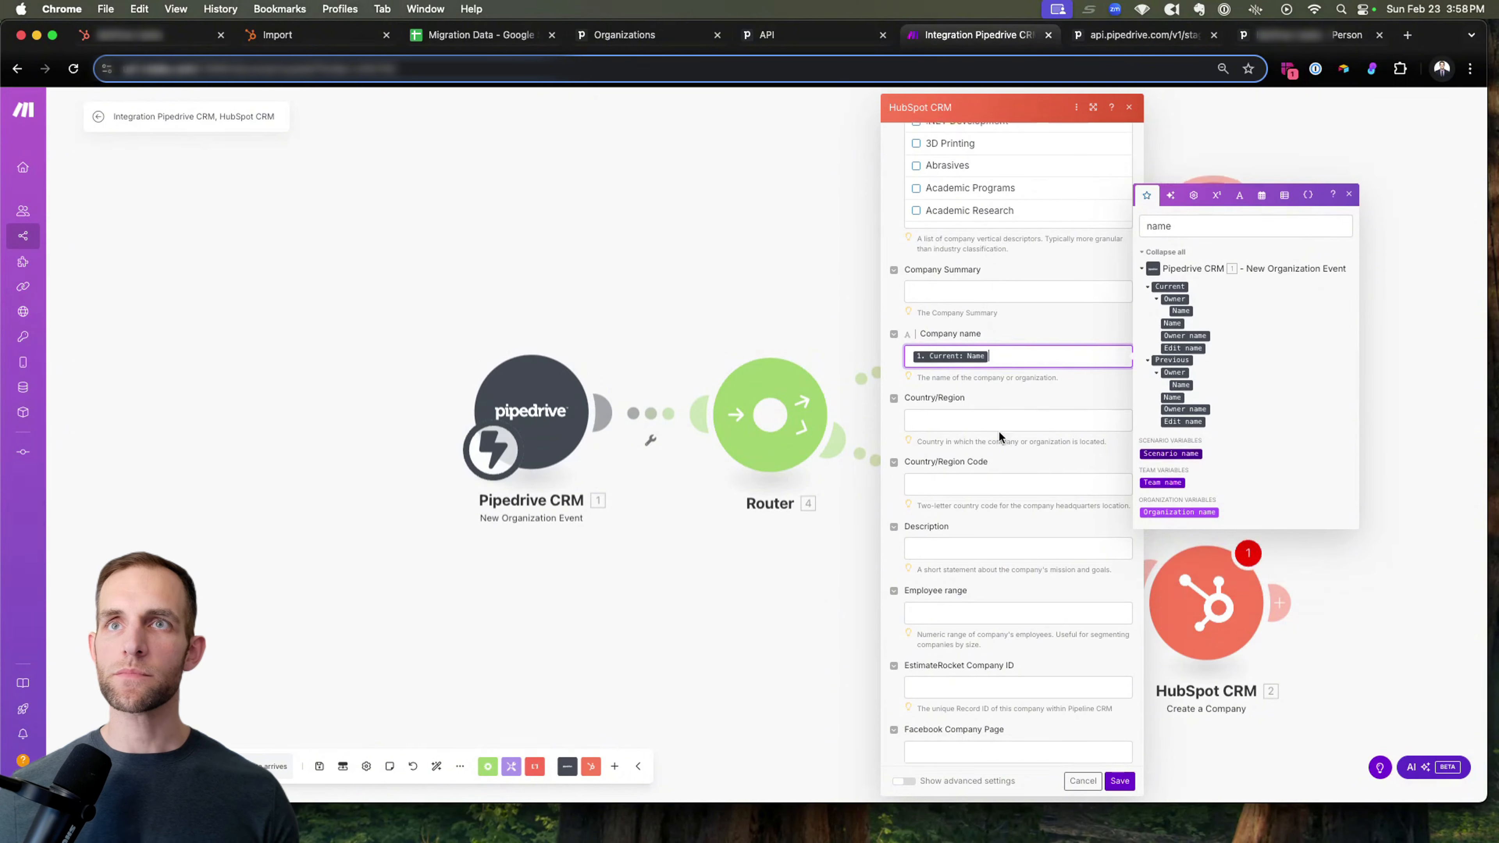
click(962, 419)
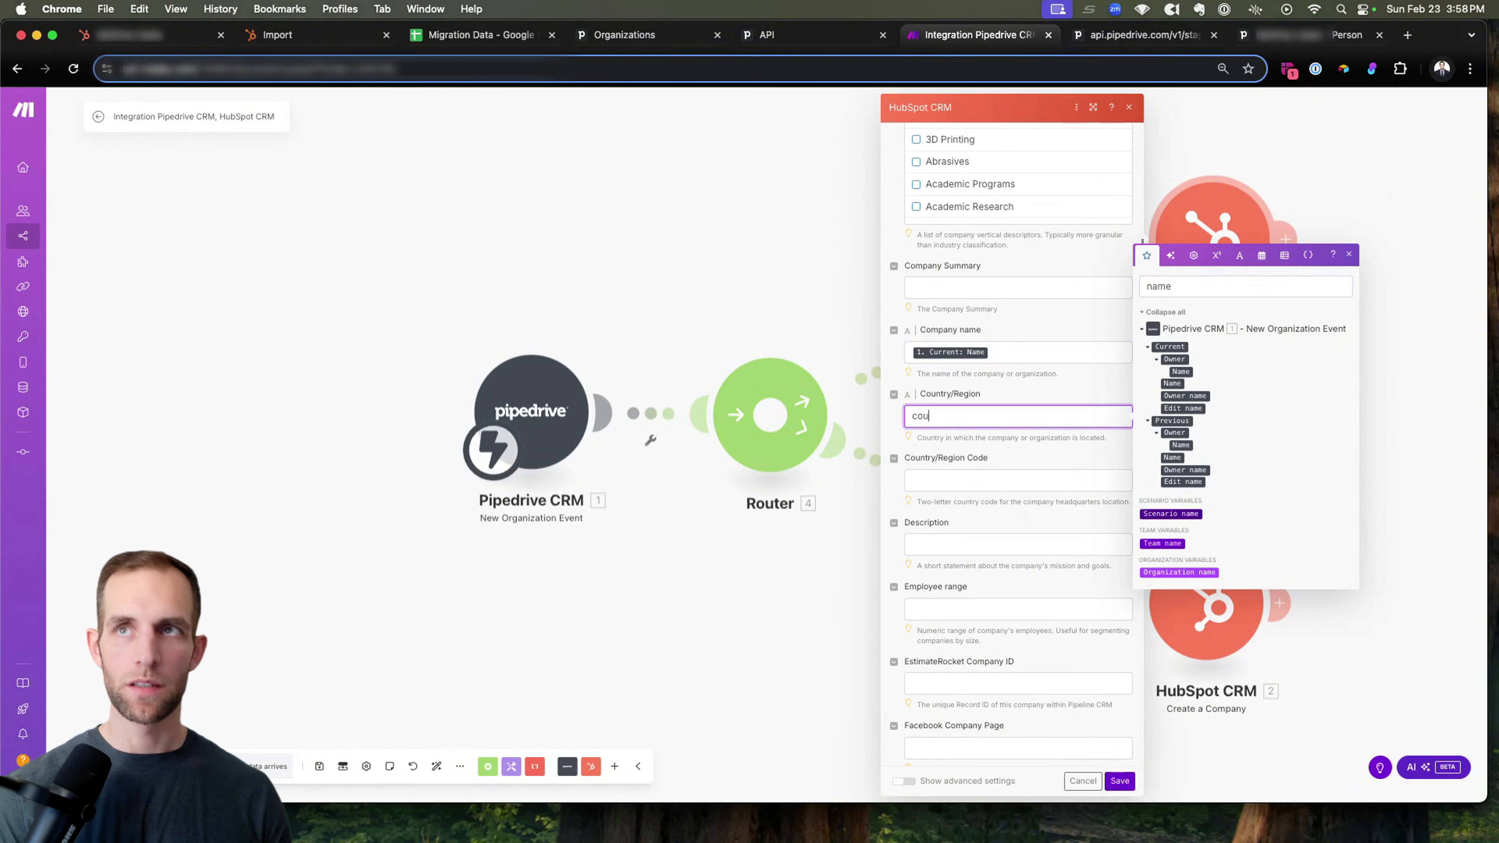
key(super+a)
key(BackSpace)
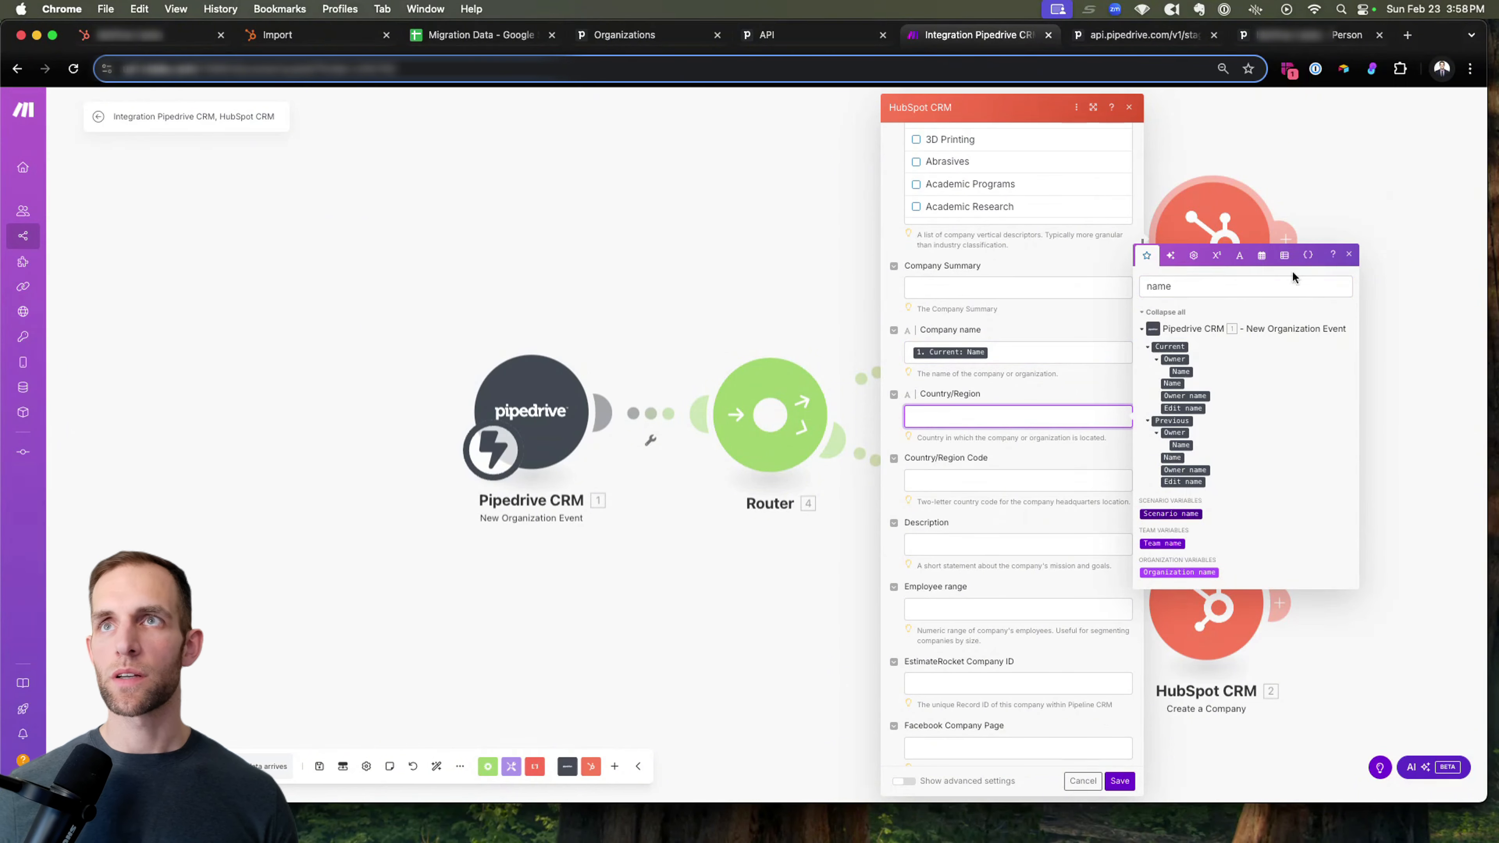
click(1212, 293)
text(country)
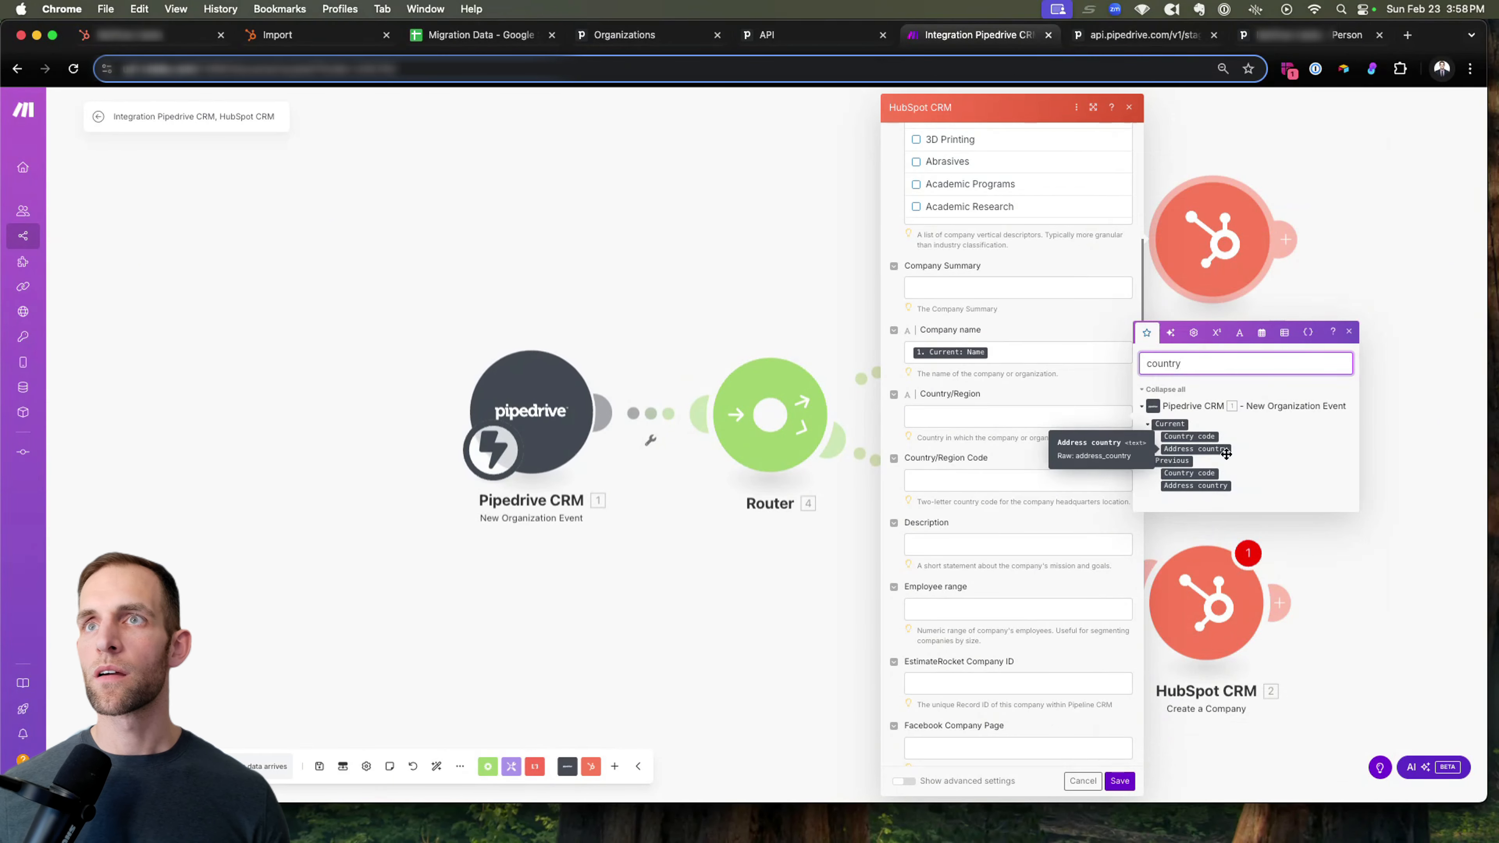
drag(1215, 448, 1008, 411)
Search the Pipedrive fields for "des" to look for a source for the Description, and check the remaining HubSpot properties.
scroll(1049, 452, down, 3)
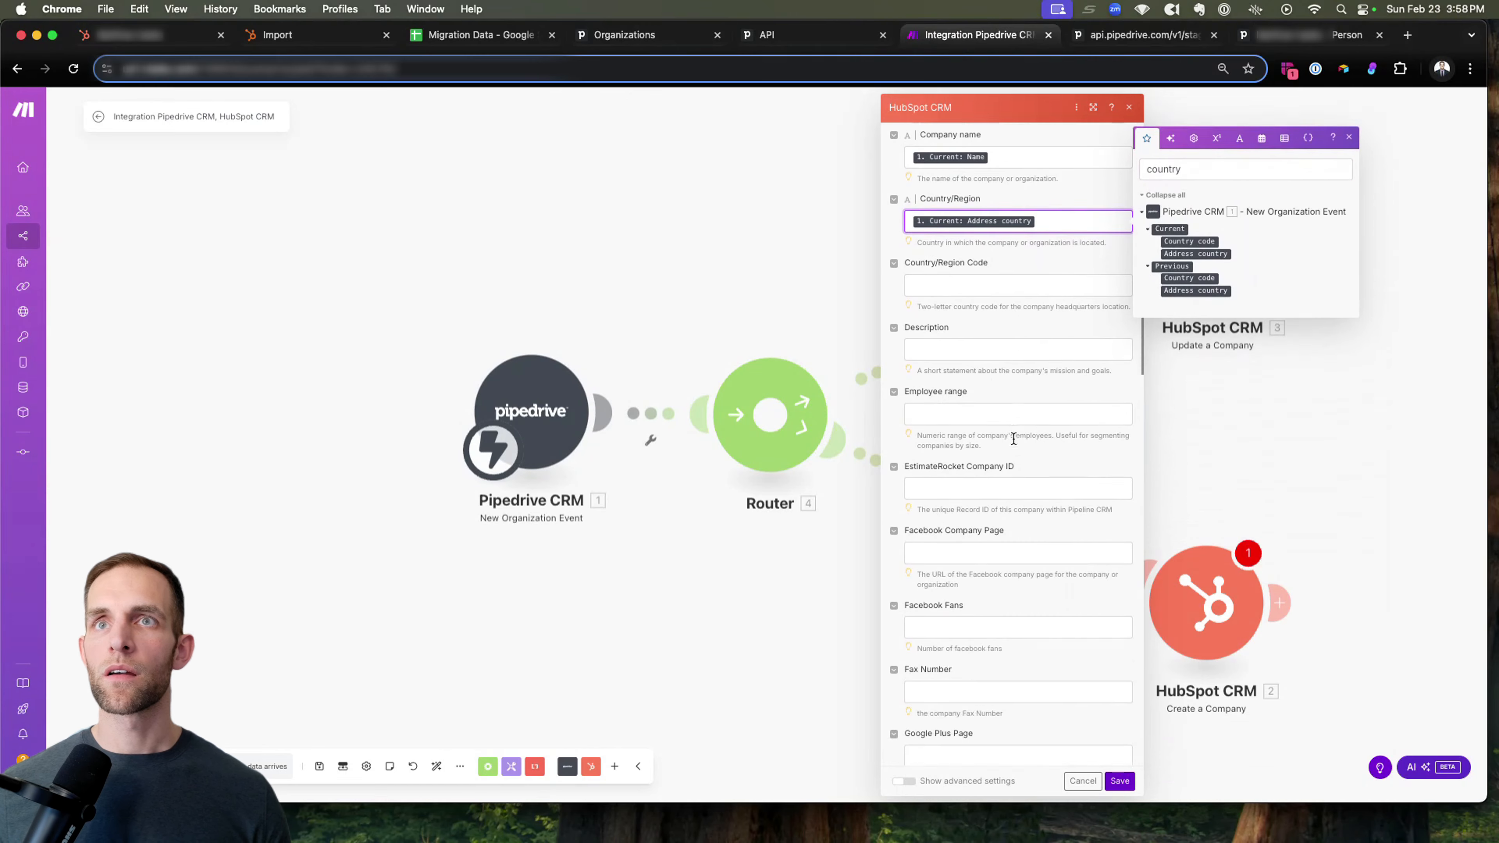
double_click(1174, 161)
text(notes)
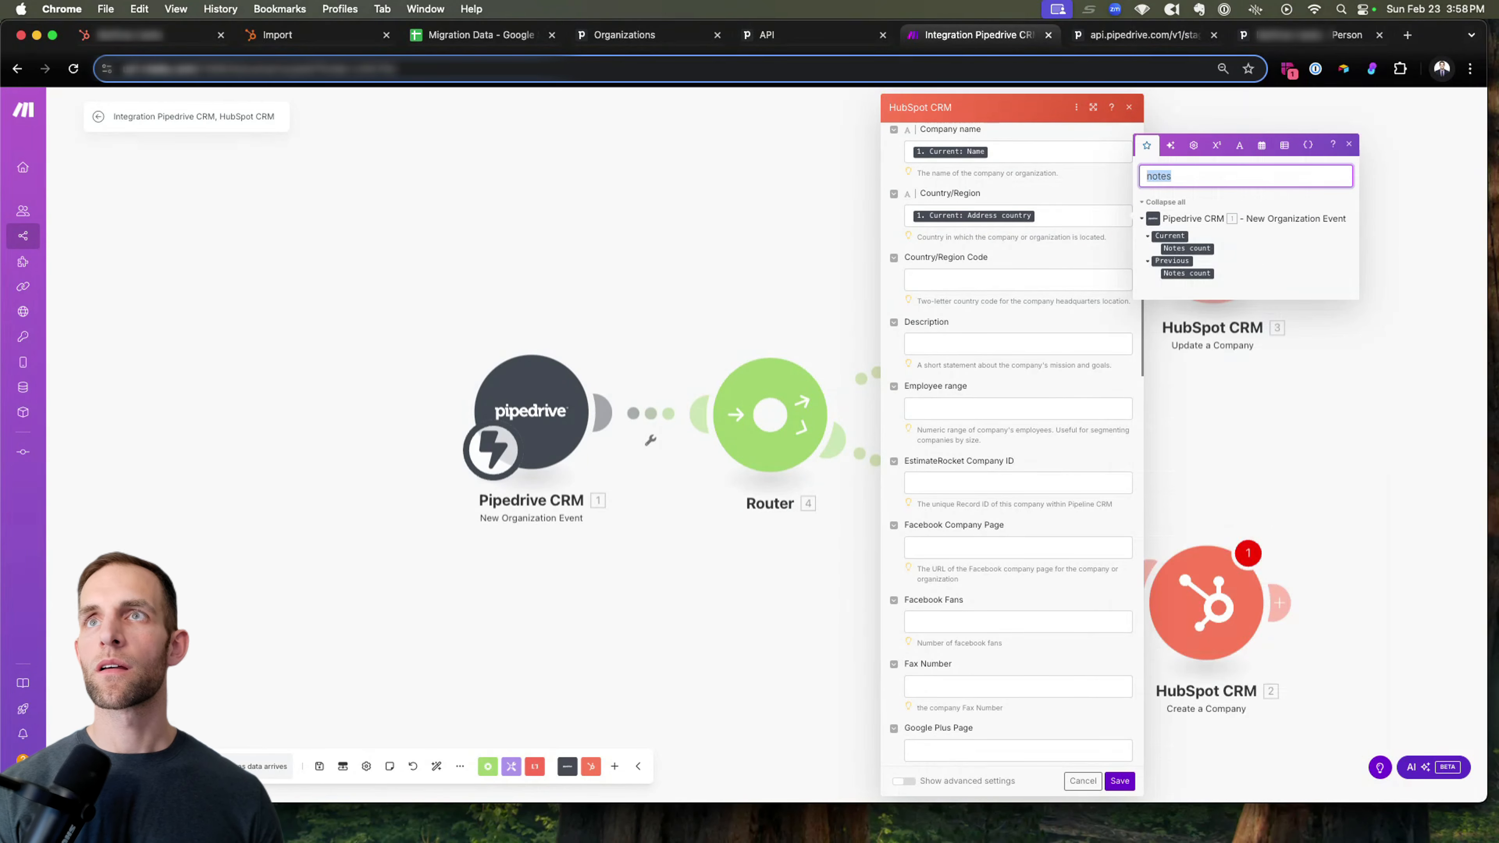
key(BackSpace)
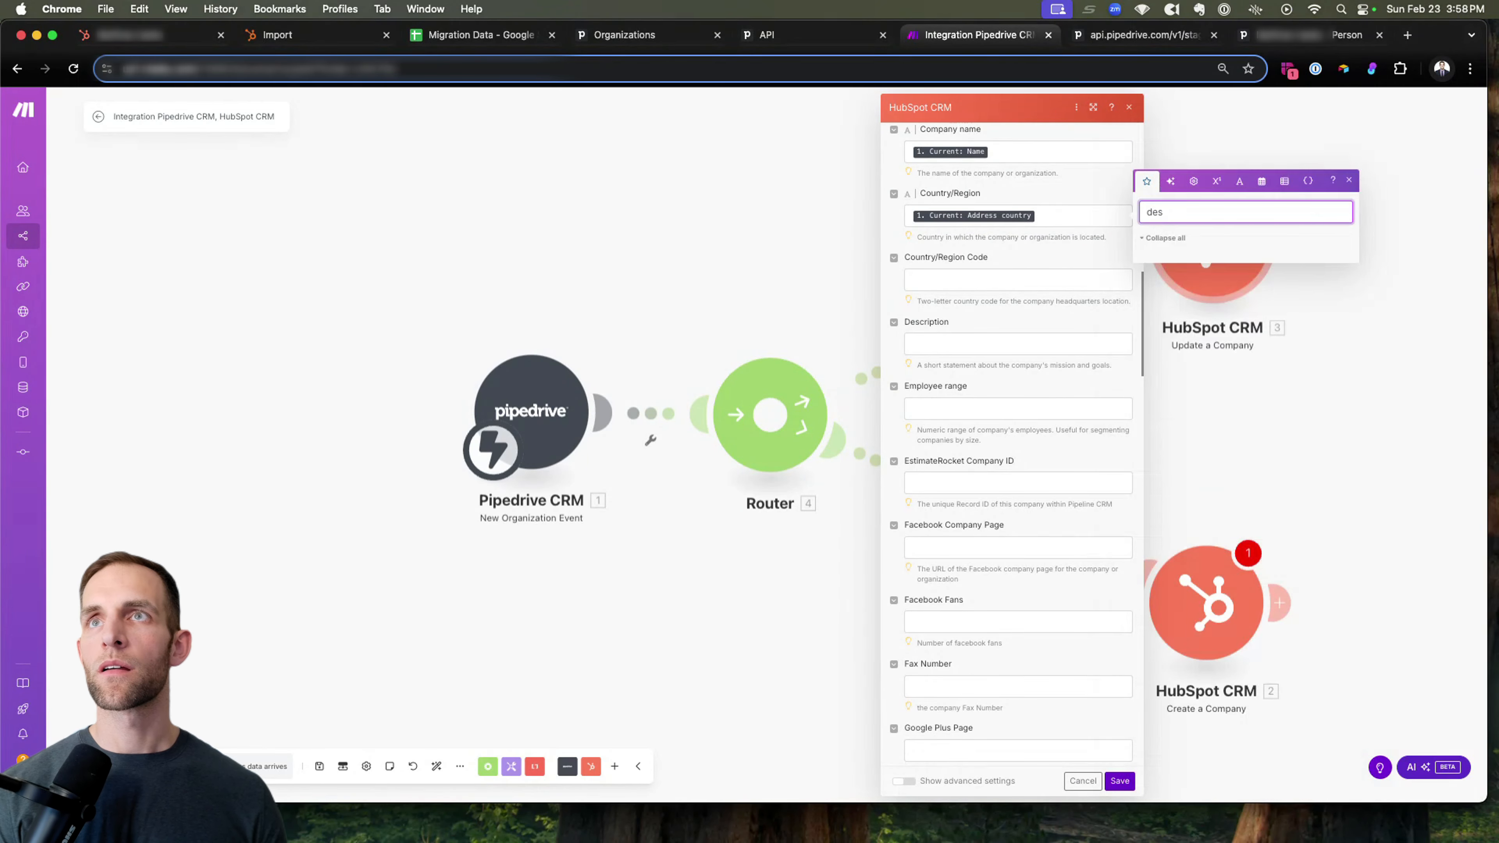
scroll(1034, 366, down, 5)
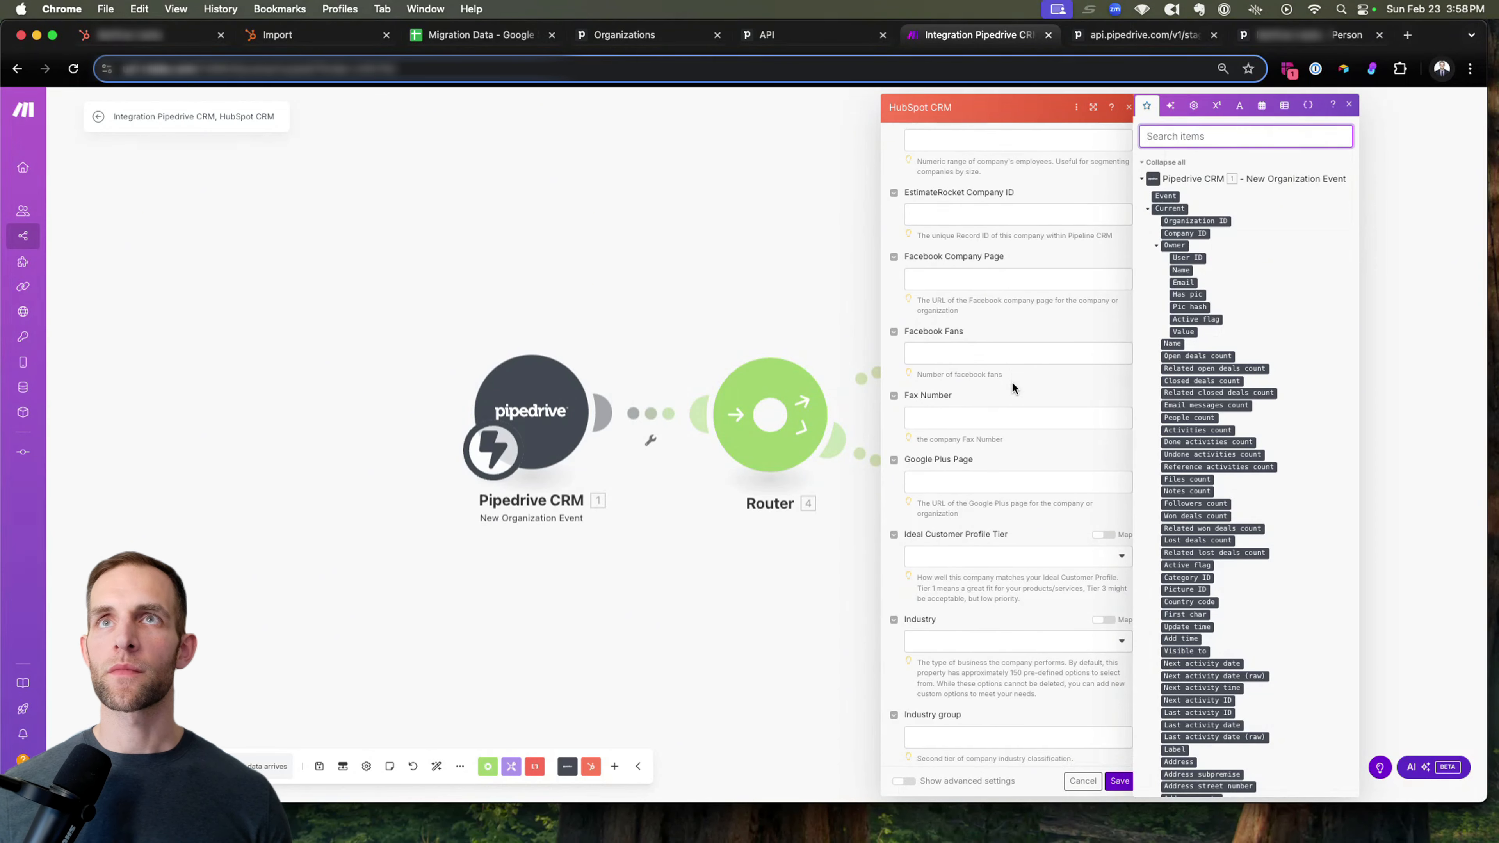
Select another HubSpot connection for the Update a Company module and authorize Make's CRM access, agreeing to the third-party app terms.
scroll(1011, 384, up, 15)
click(1029, 158)
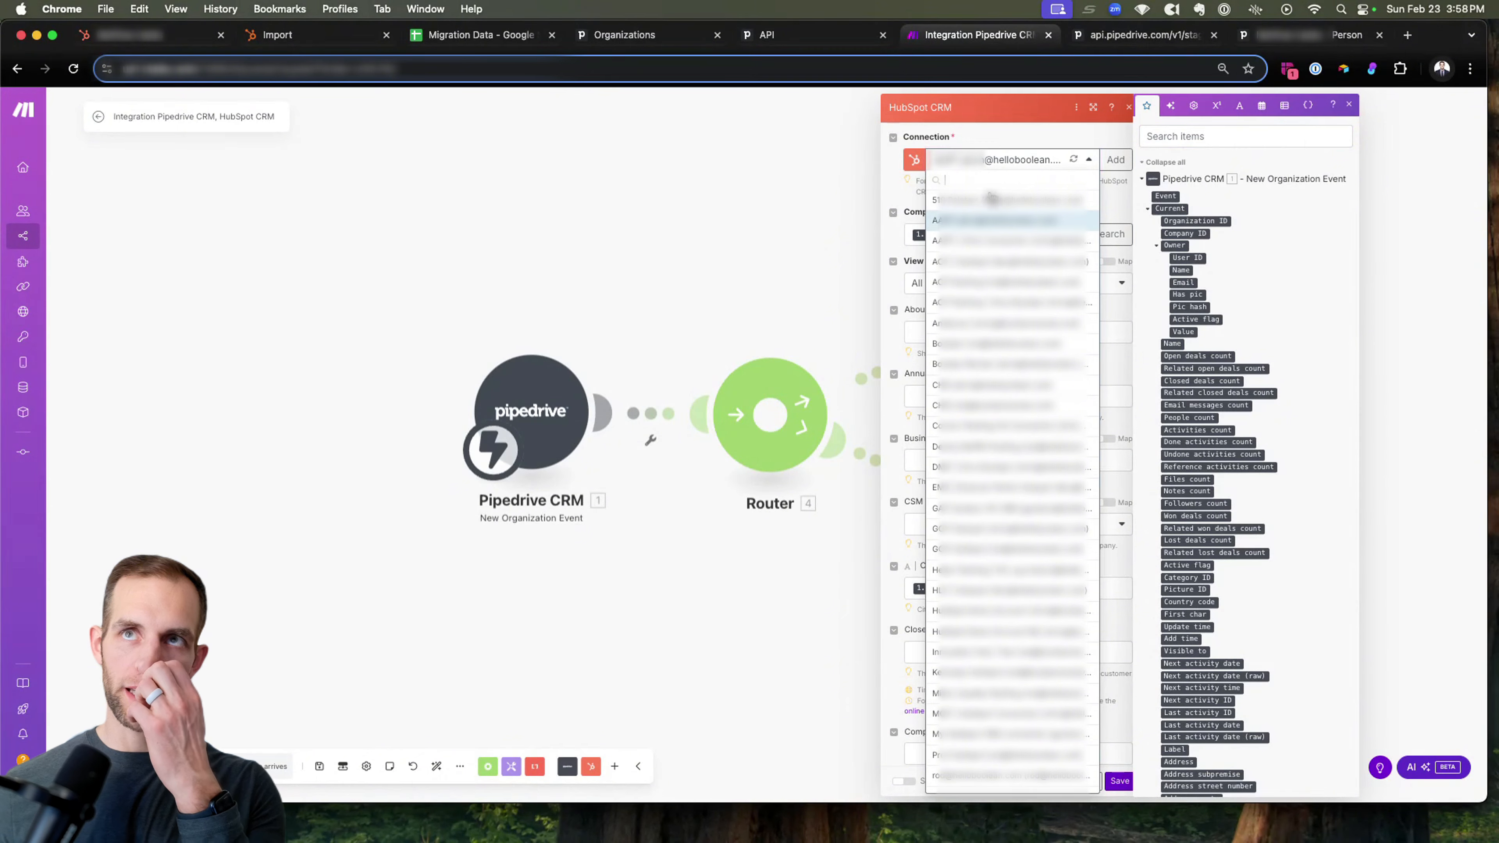
click(1268, 207)
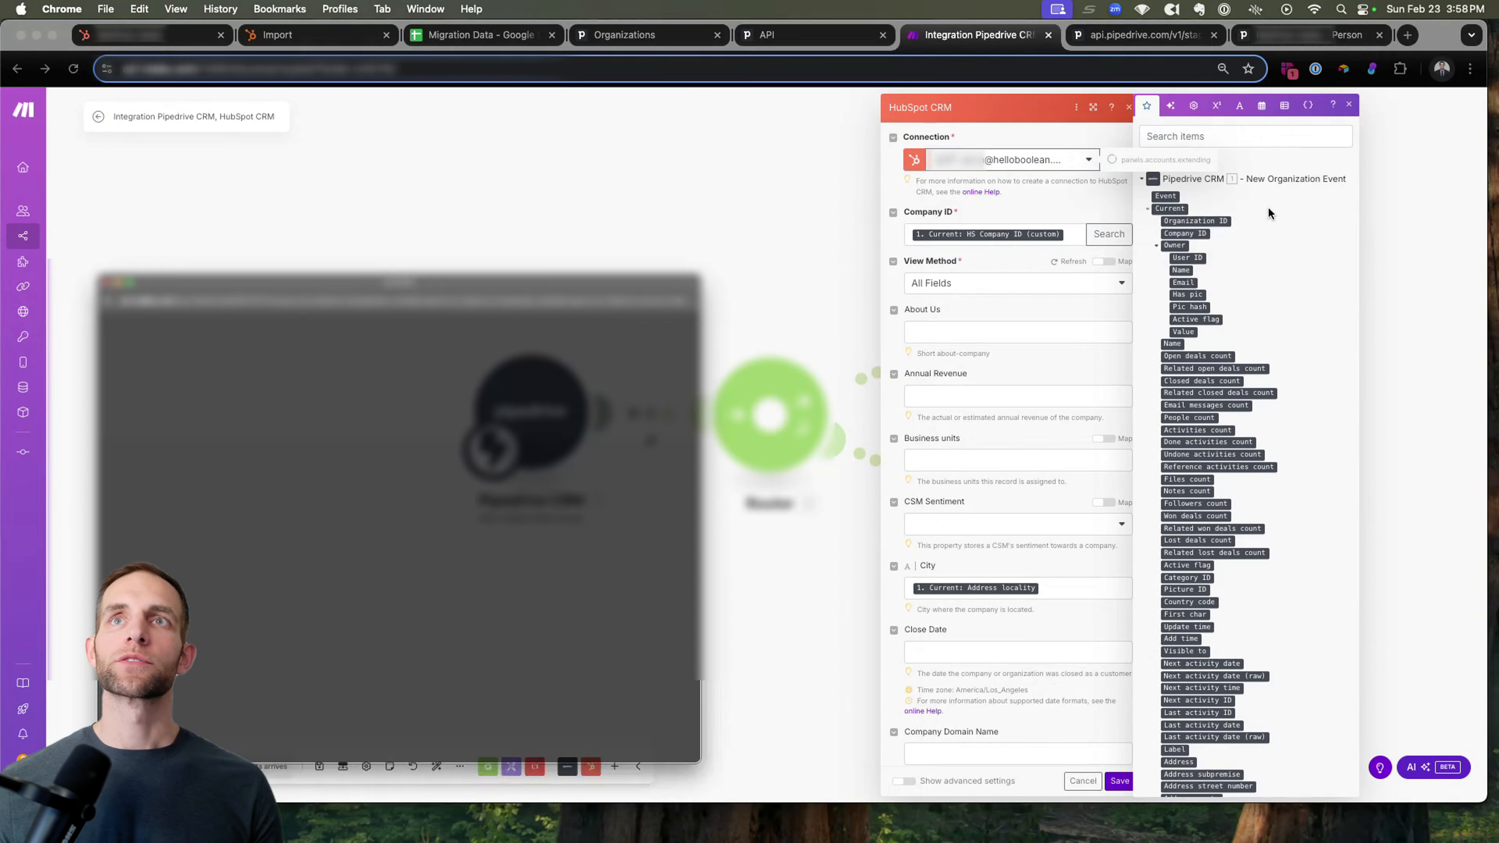
drag(597, 210, 647, 111)
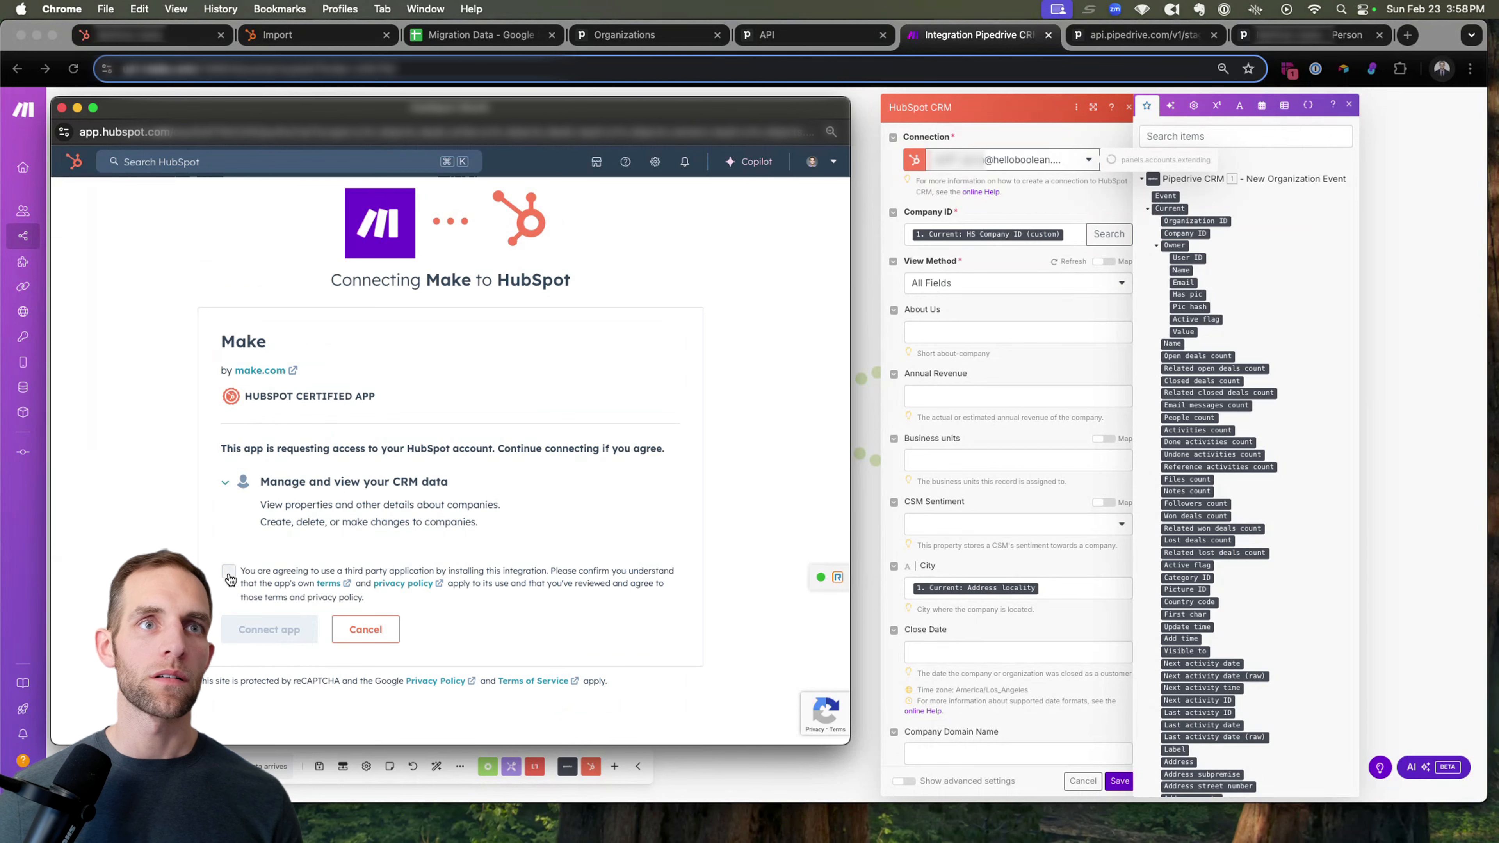
click(228, 573)
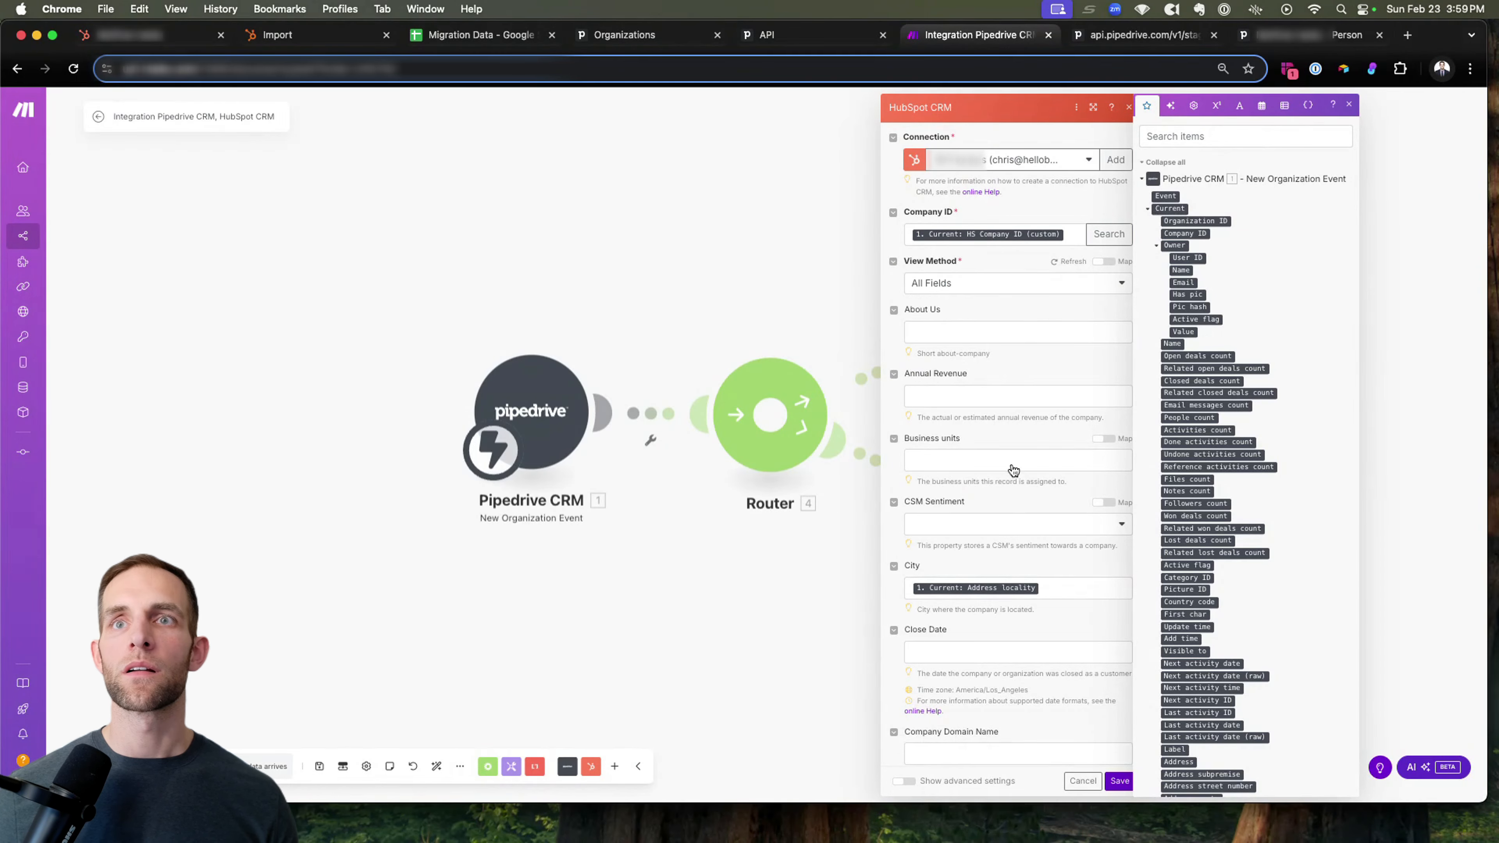
Map the Phone Number property to Pipedrive's current Main Number (custom) field.
scroll(1013, 469, down, 15)
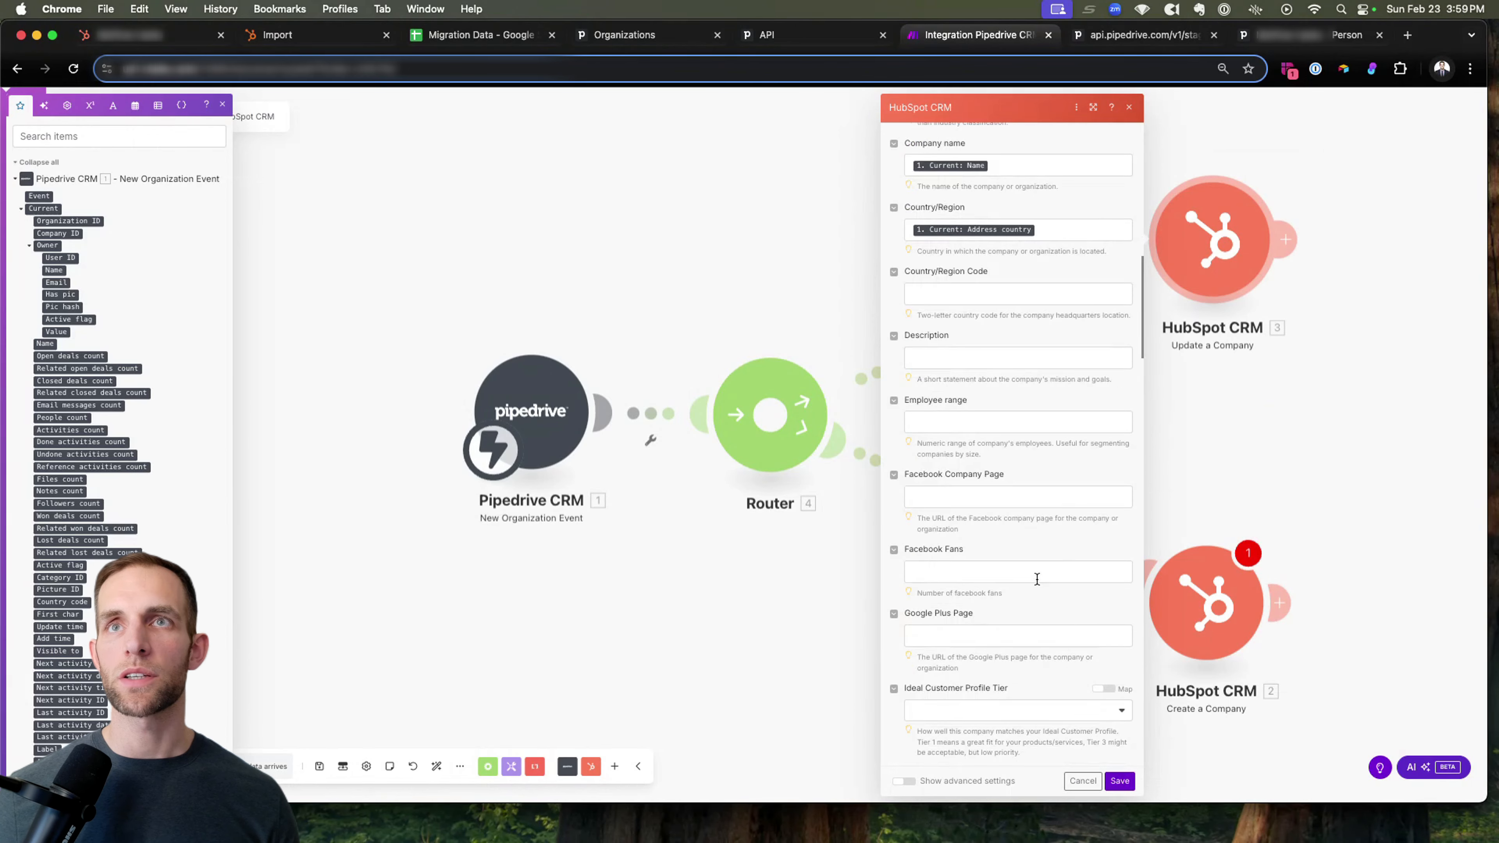
scroll(1036, 578, down, 10)
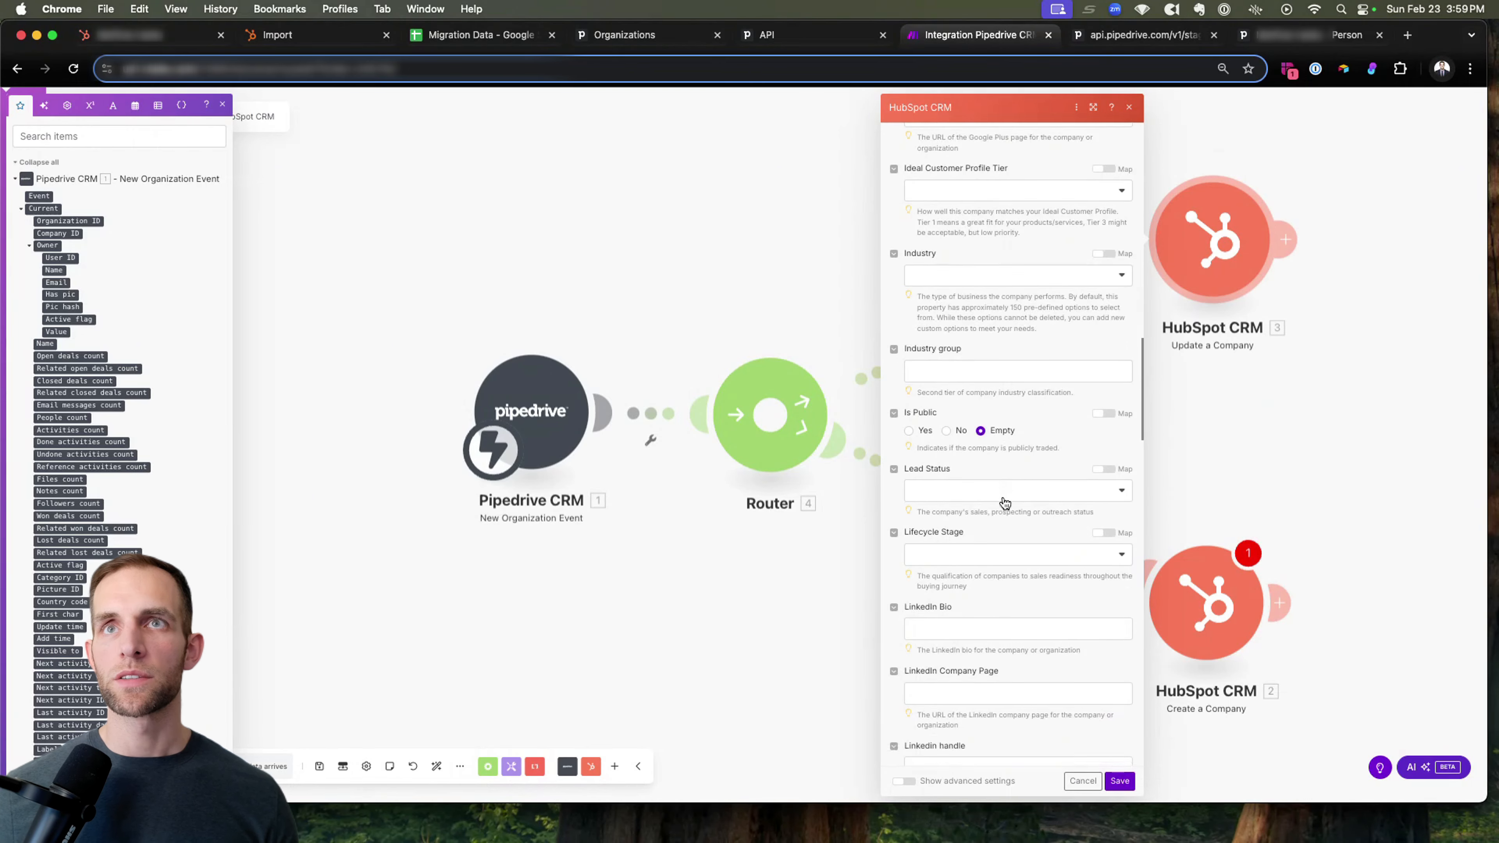
scroll(1004, 502, down, 3)
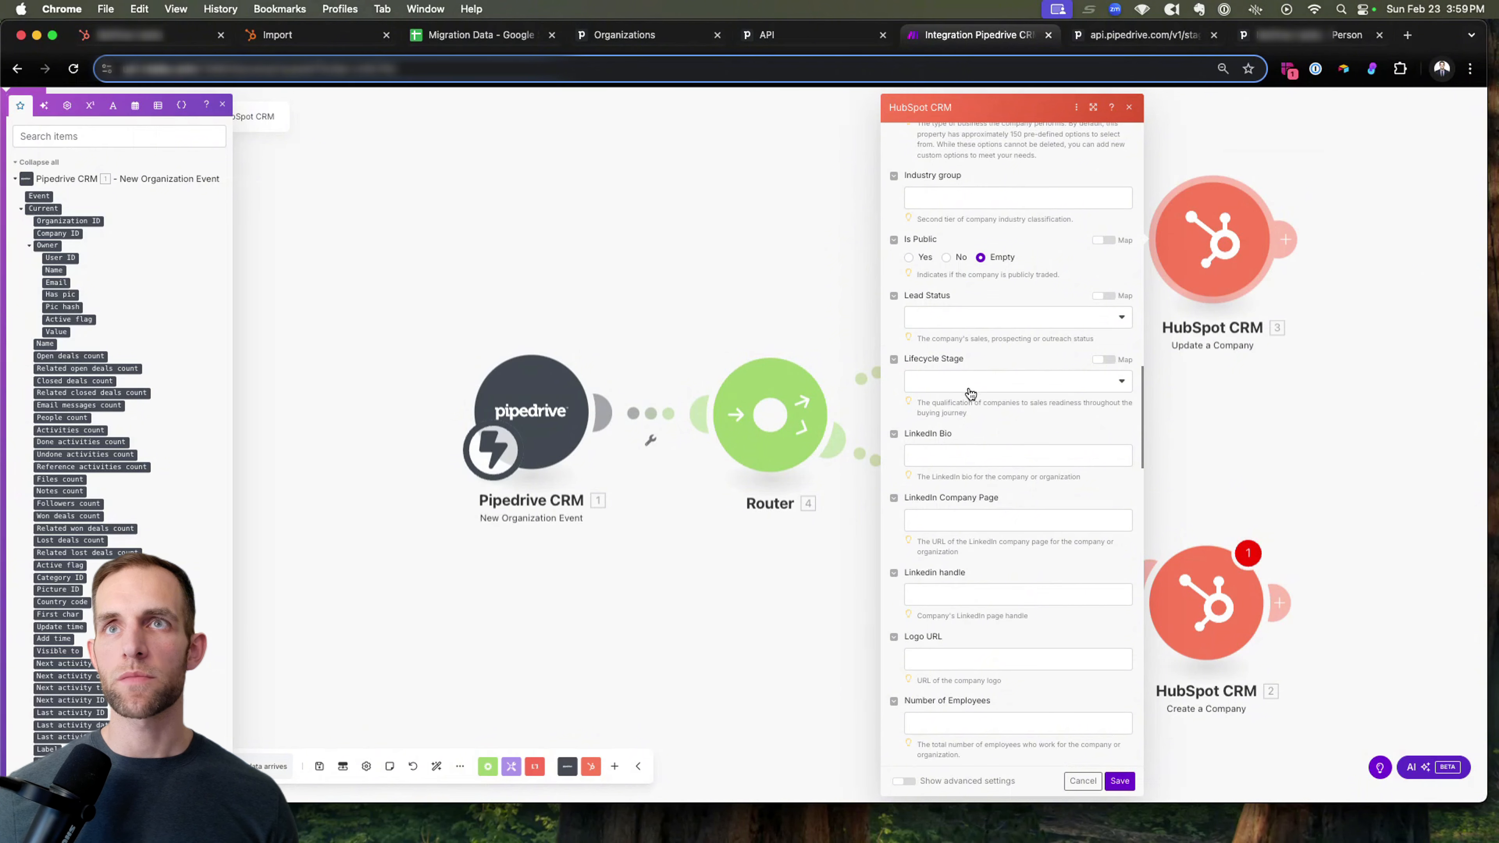
scroll(991, 420, down, 8)
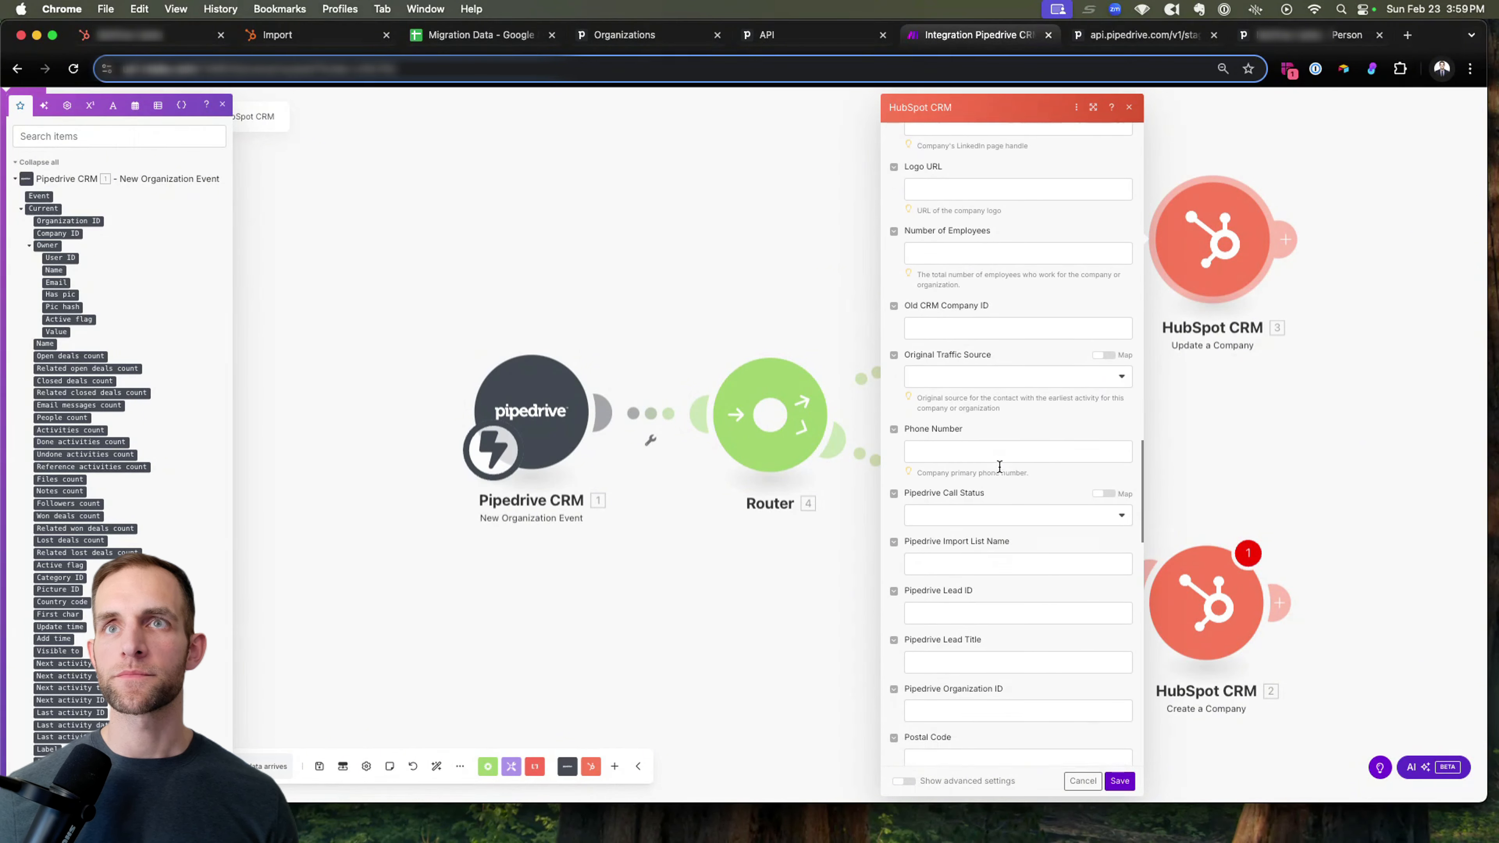
click(956, 436)
click(1205, 146)
text(phon)
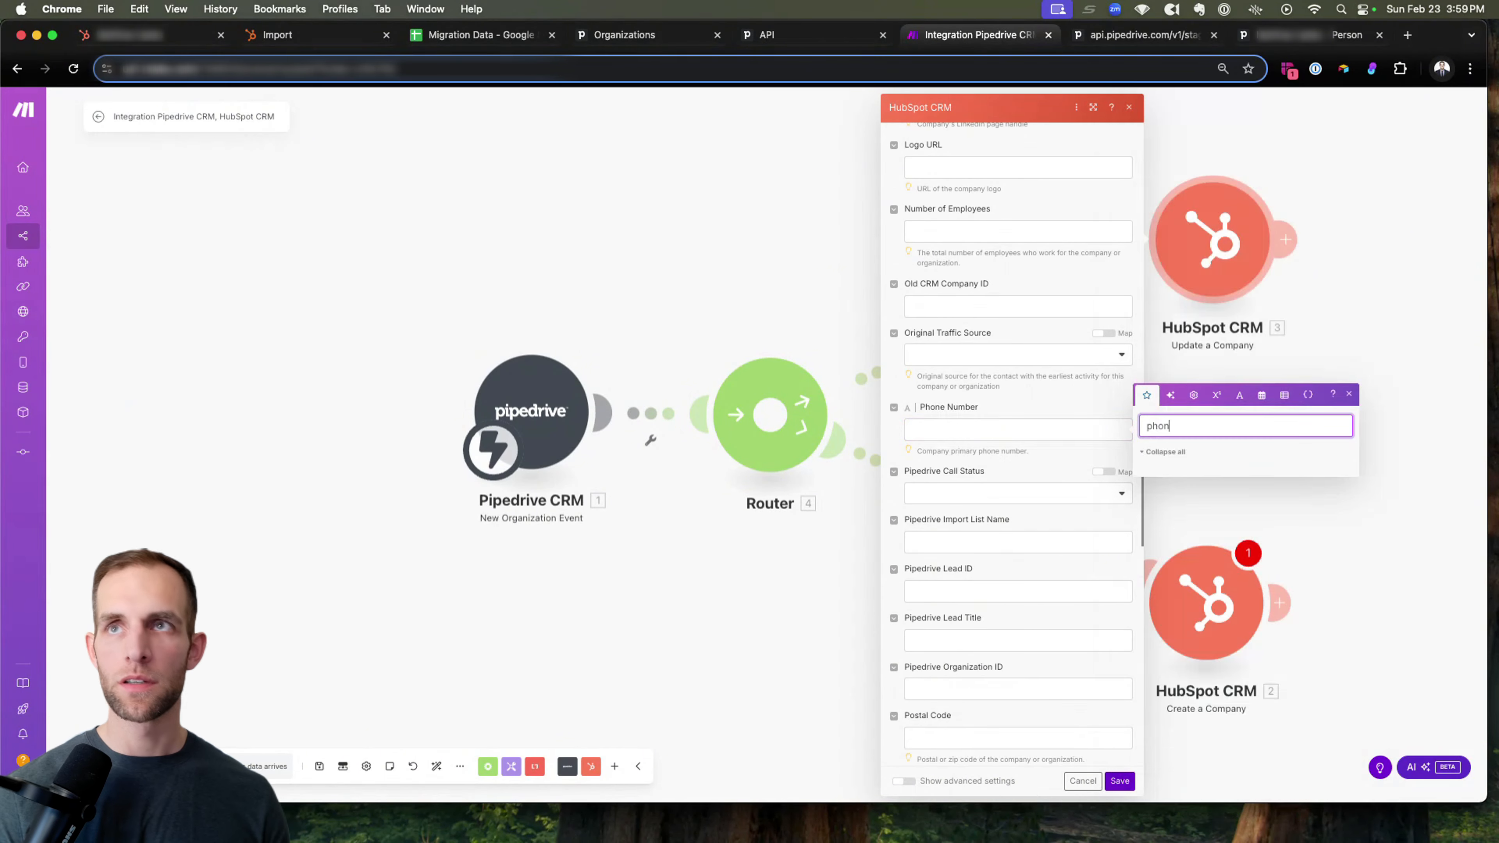
text(num)
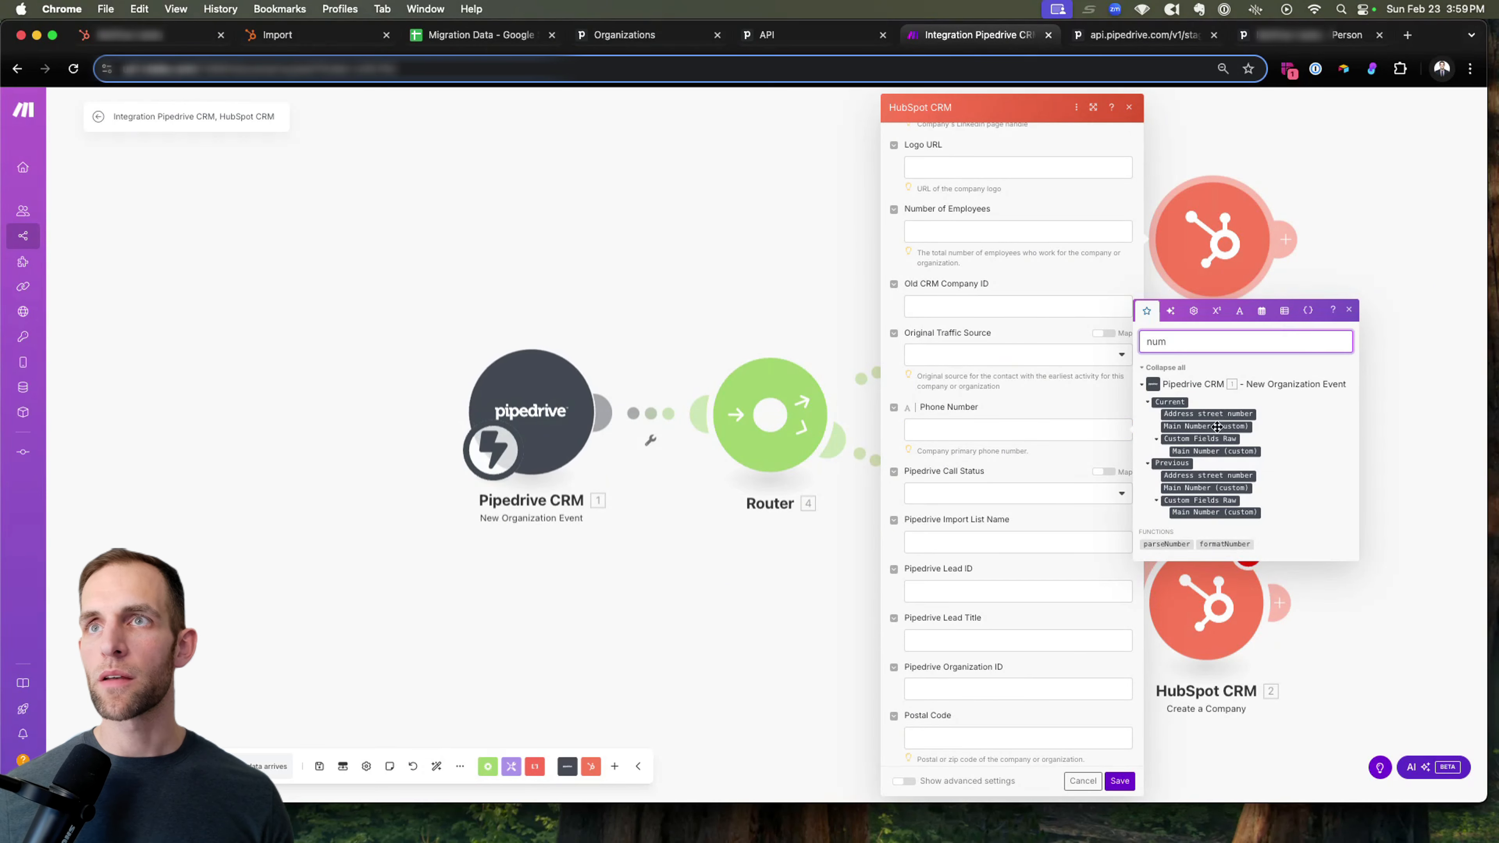
drag(1215, 428, 1027, 430)
scroll(1043, 425, down, 2)
scroll(1043, 426, down, 1)
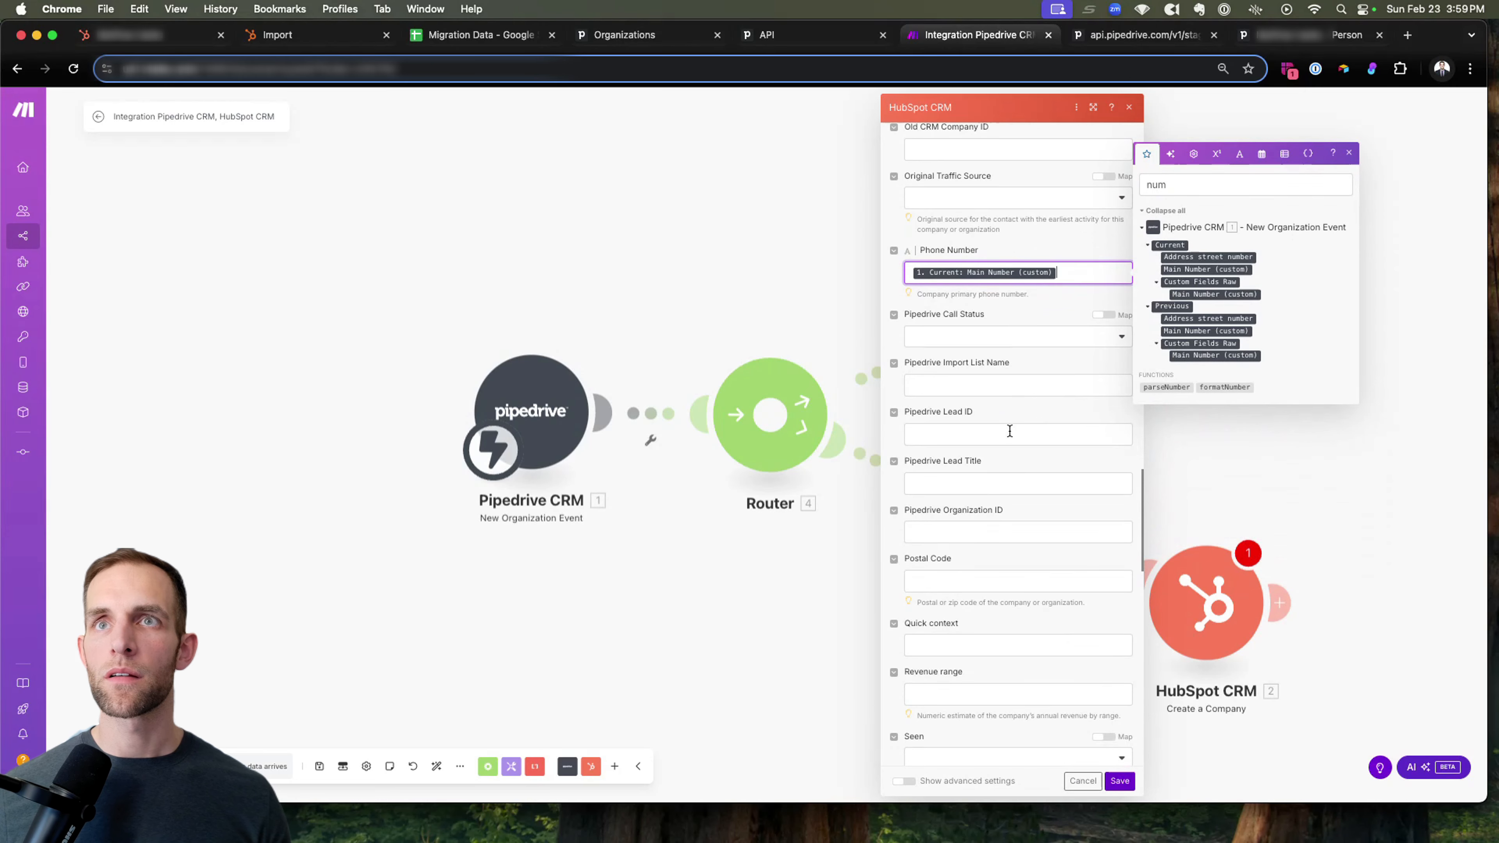
double_click(1180, 186)
text(lead)
key(BackSpace)
key(BackSpace)
key(BackSpace)
key(BackSpace)
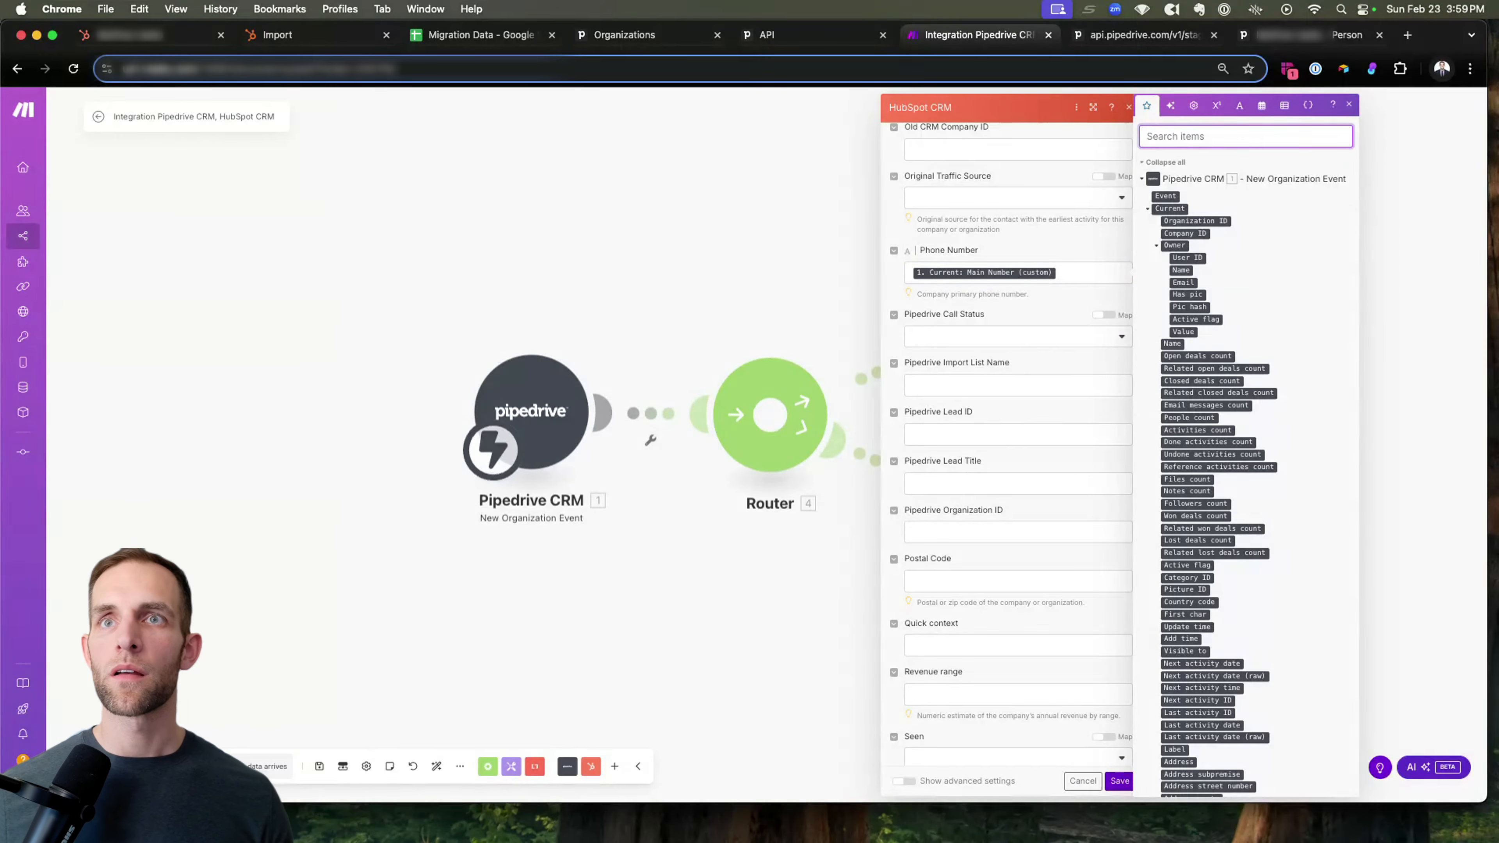
Map the Postal Code property to Pipedrive's current Address postal code field.
scroll(1181, 189, down, 2)
scroll(1013, 491, down, 3)
scroll(1251, 128, up, 2)
text(address)
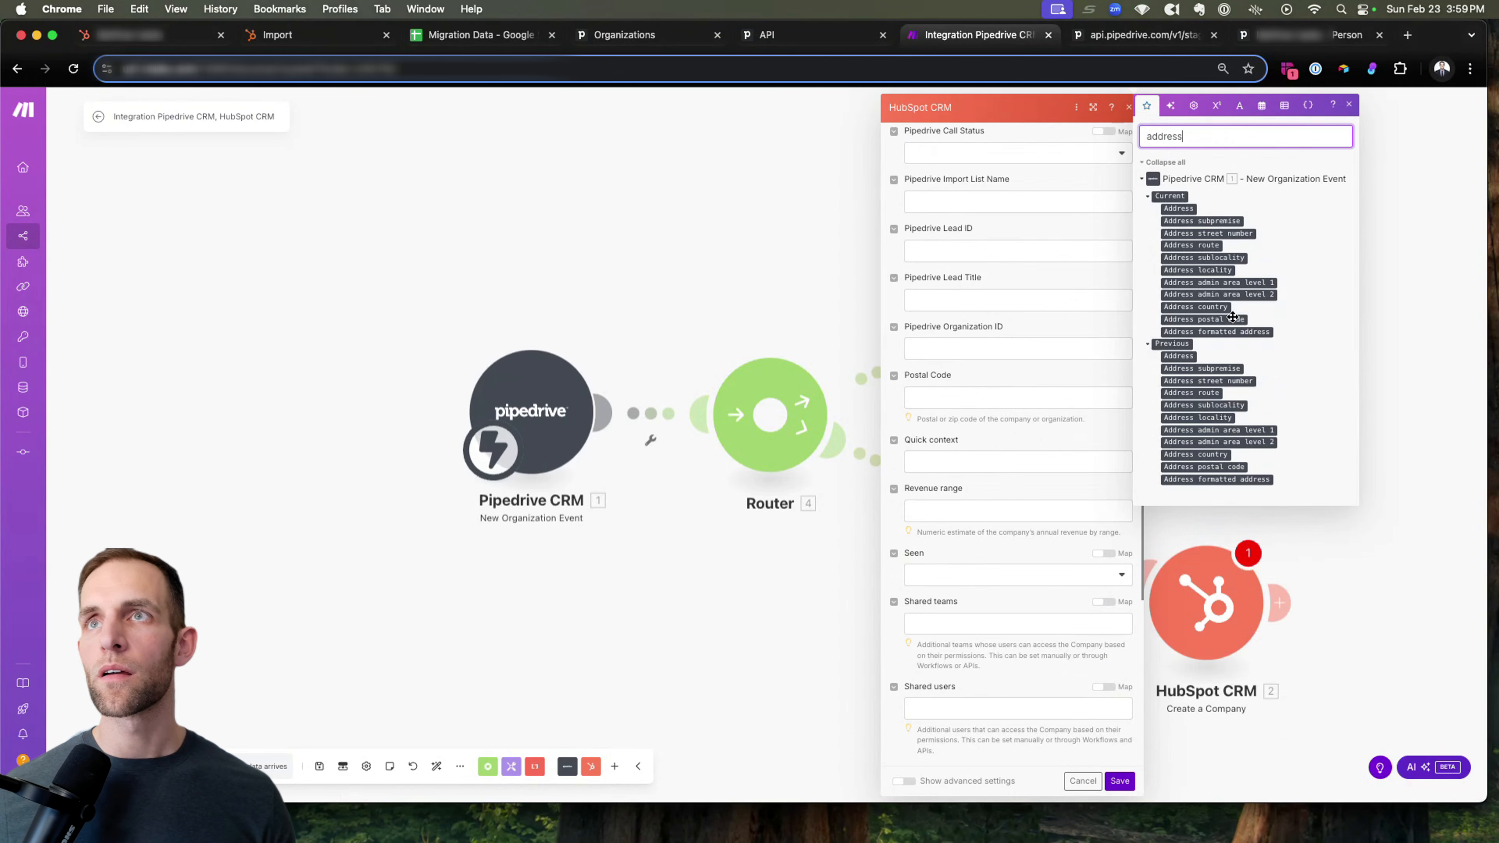
drag(1230, 319, 1029, 395)
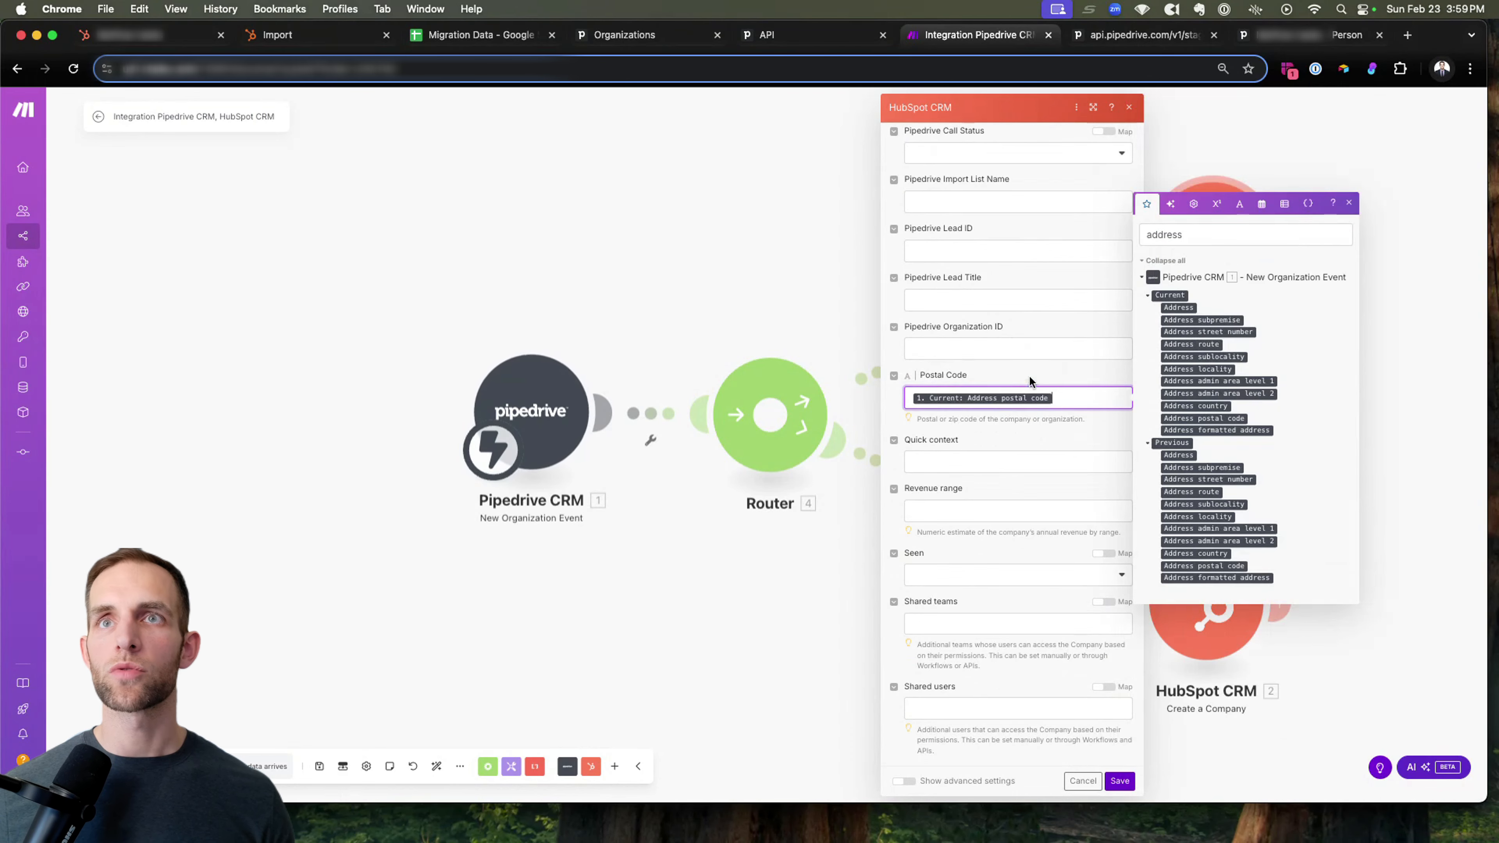
scroll(1033, 384, down, 5)
double_click(1165, 136)
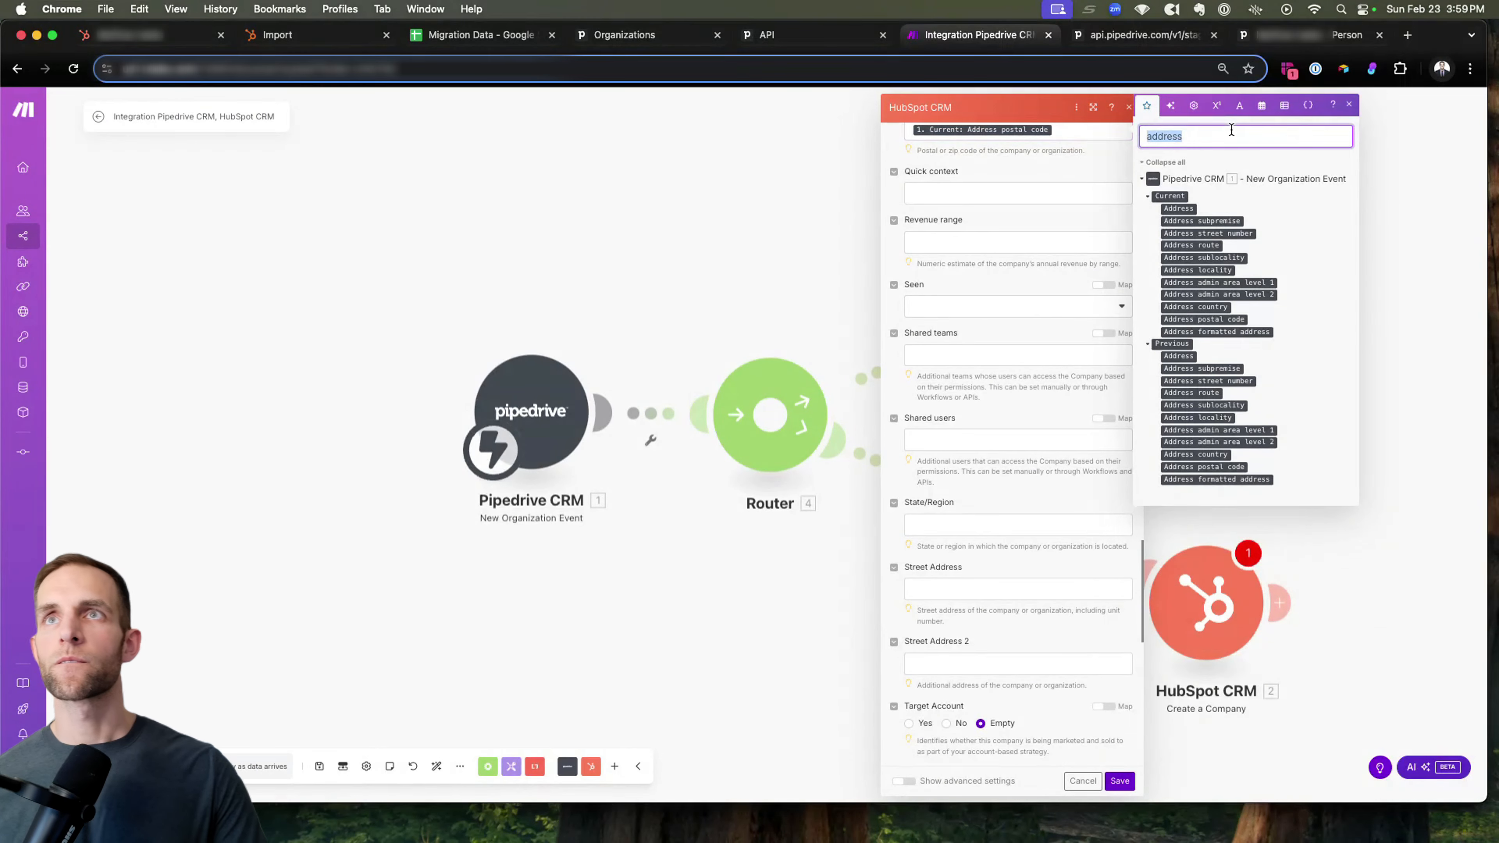
text(see)
key(BackSpace)
Map the Street Address property to Pipedrive's current Address field, not the Address street number.
scroll(1017, 422, down, 3)
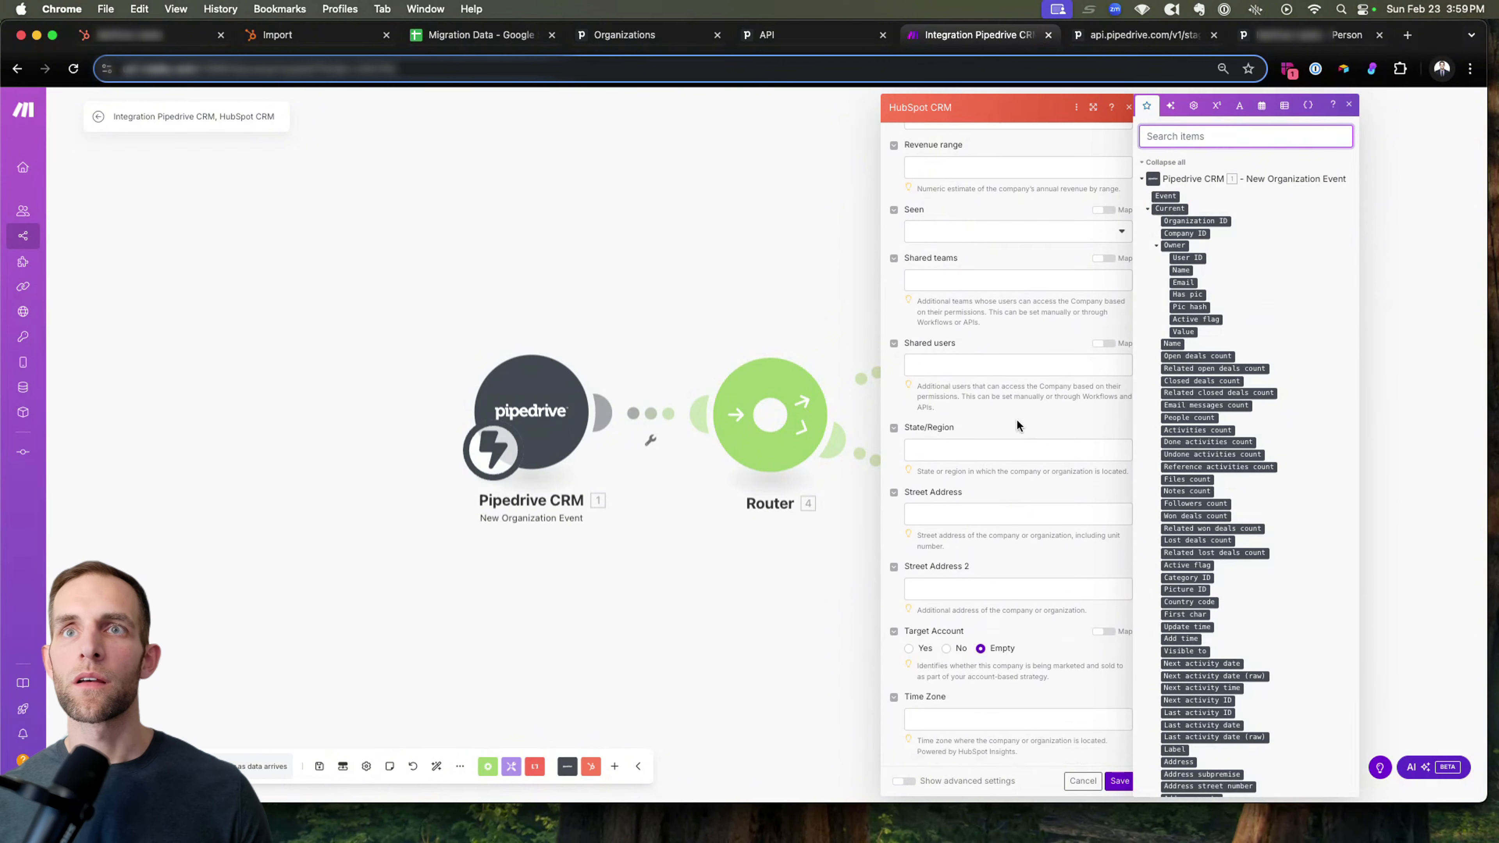
text(address)
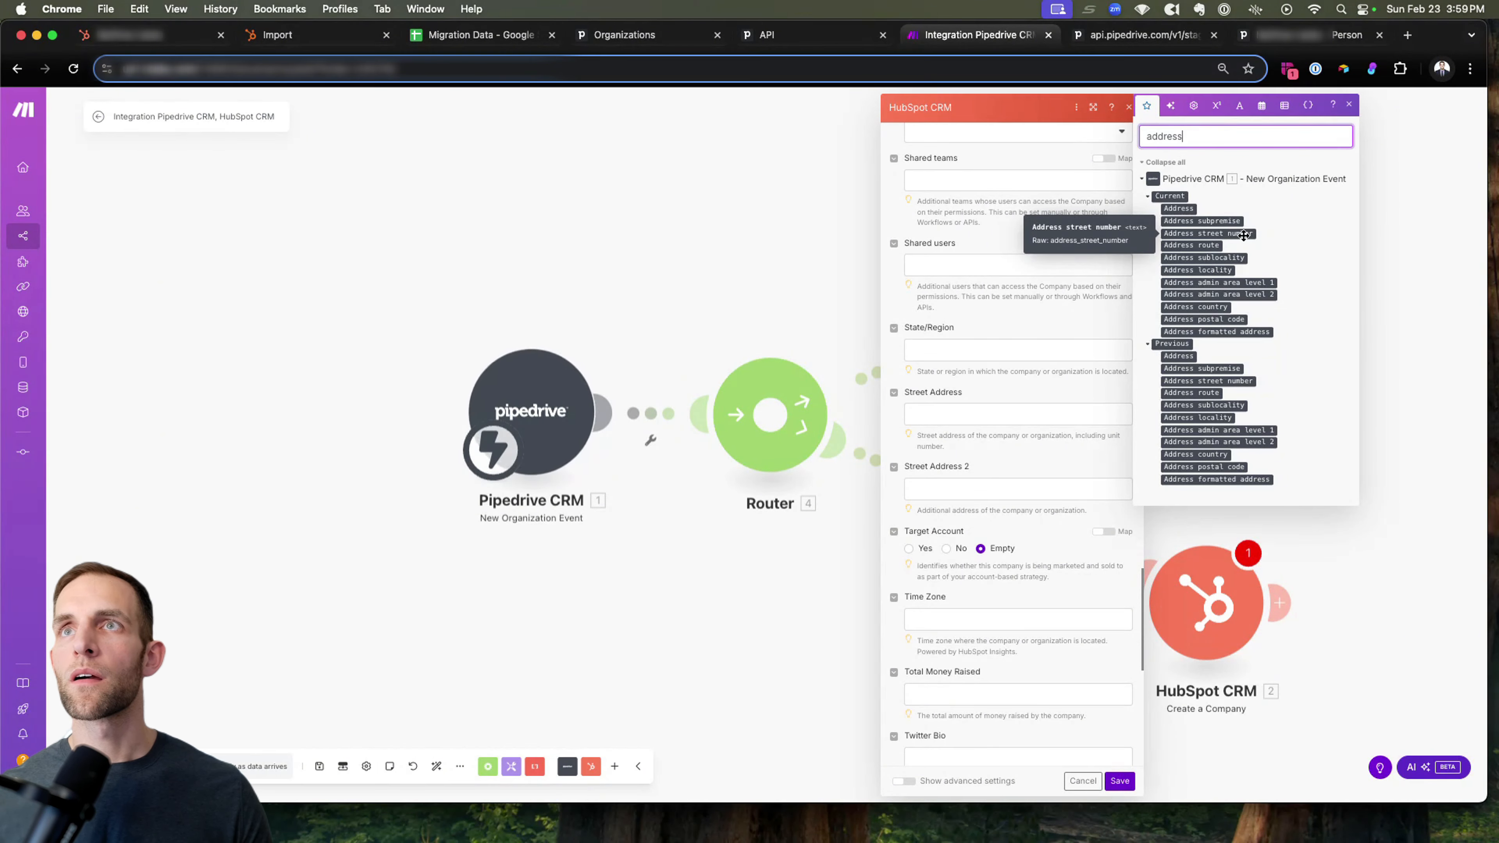
drag(1246, 234, 1020, 408)
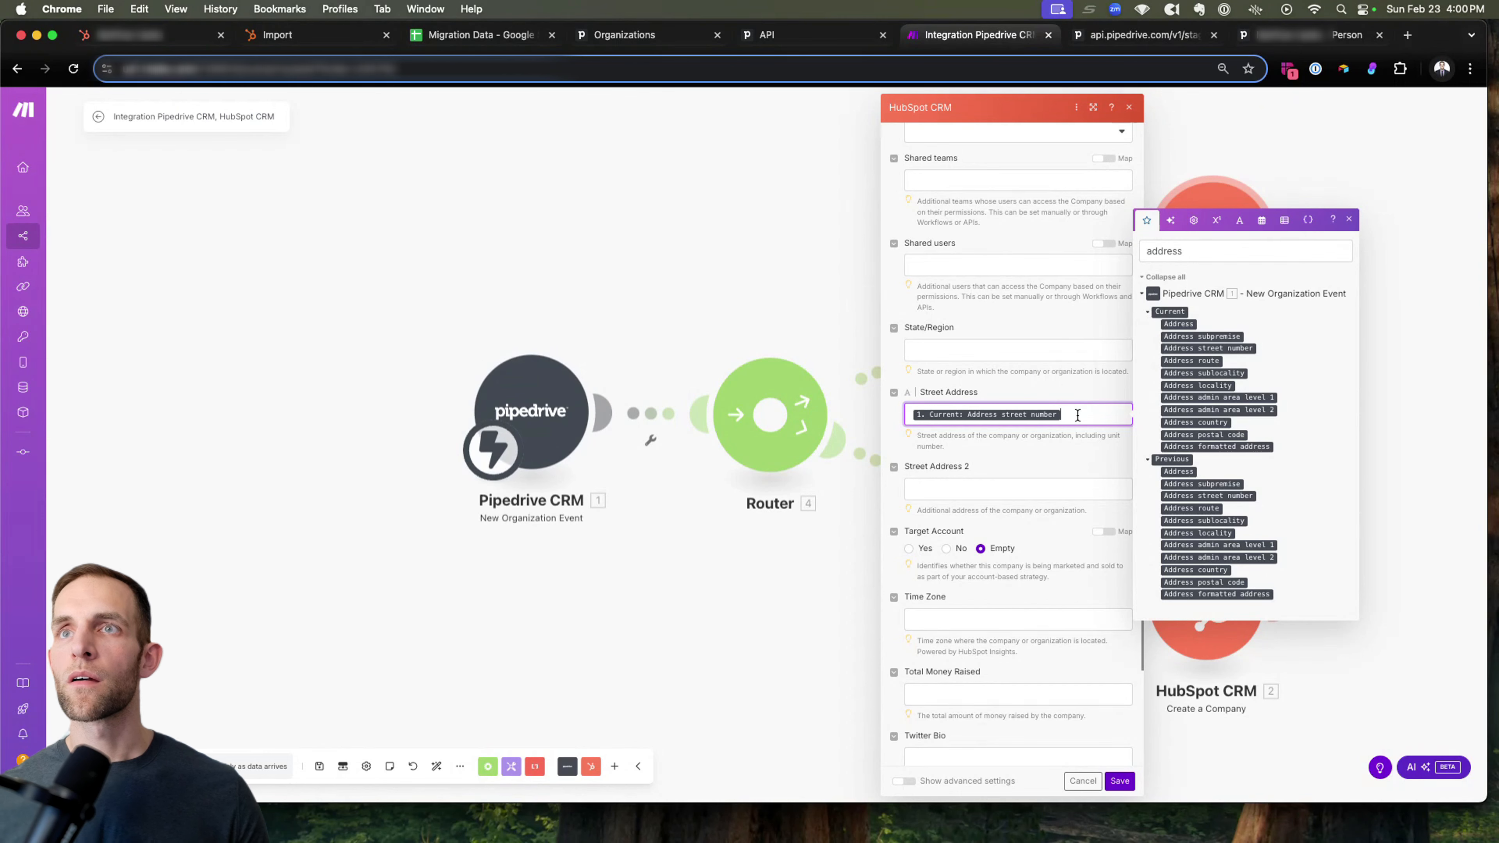
key(BackSpace)
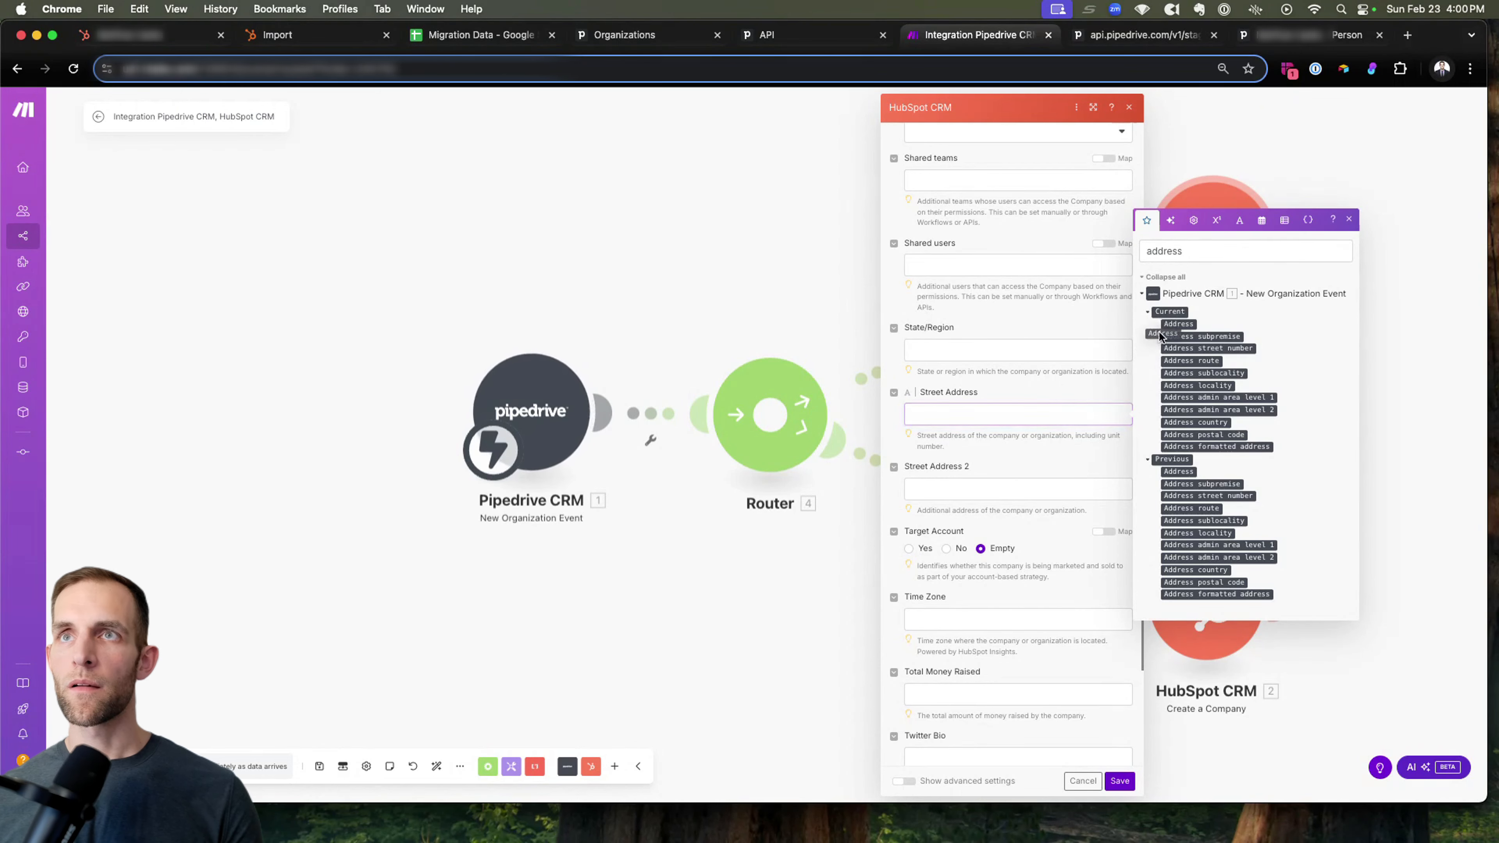
drag(1177, 324, 998, 414)
Map the Website URL property to Pipedrive's current Website (custom) field and save the Update a Company module.
scroll(999, 415, down, 5)
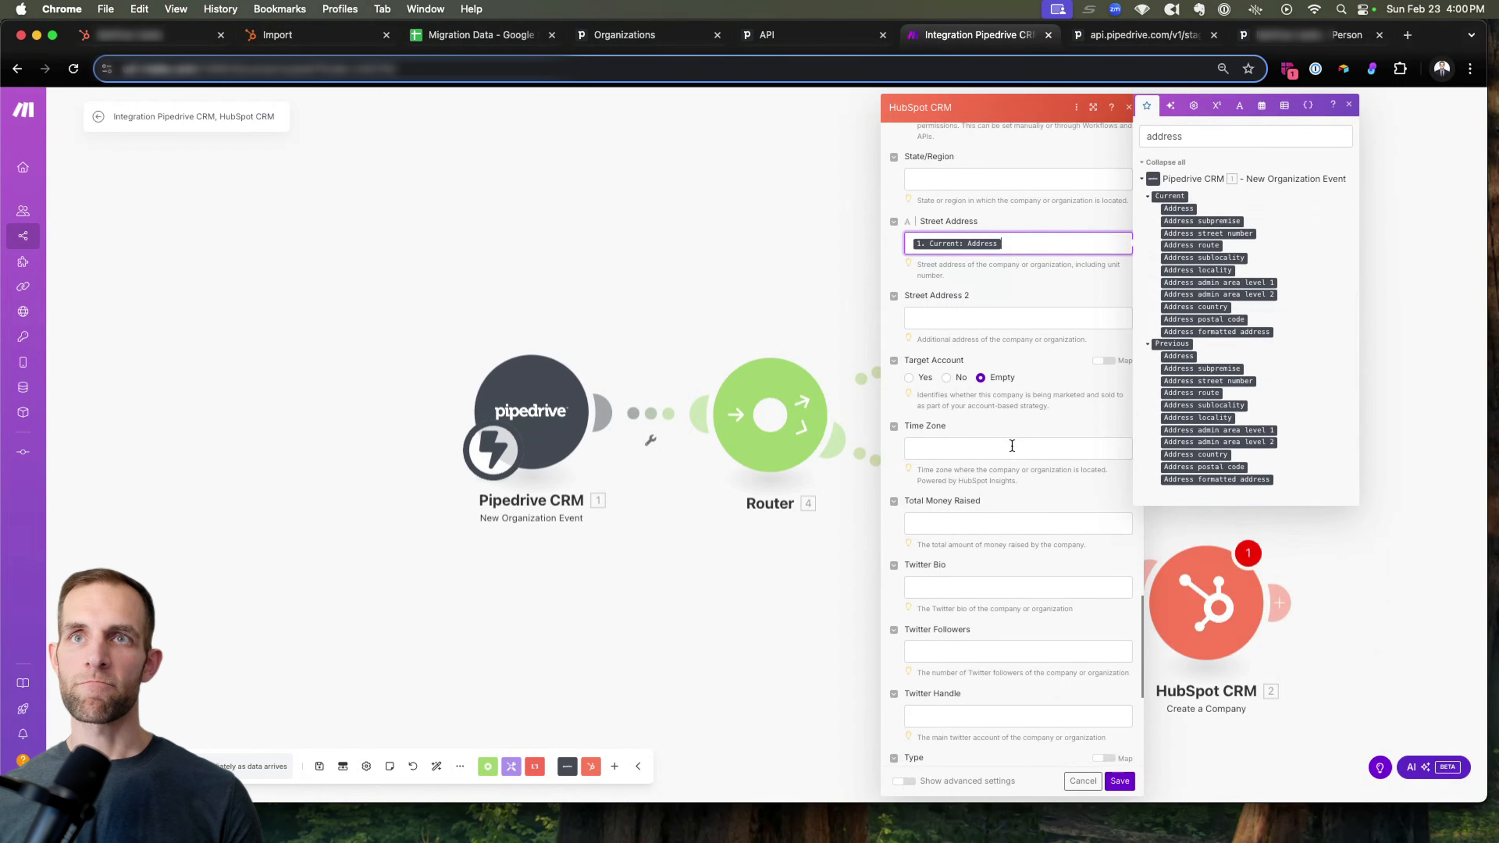
scroll(984, 411, down, 5)
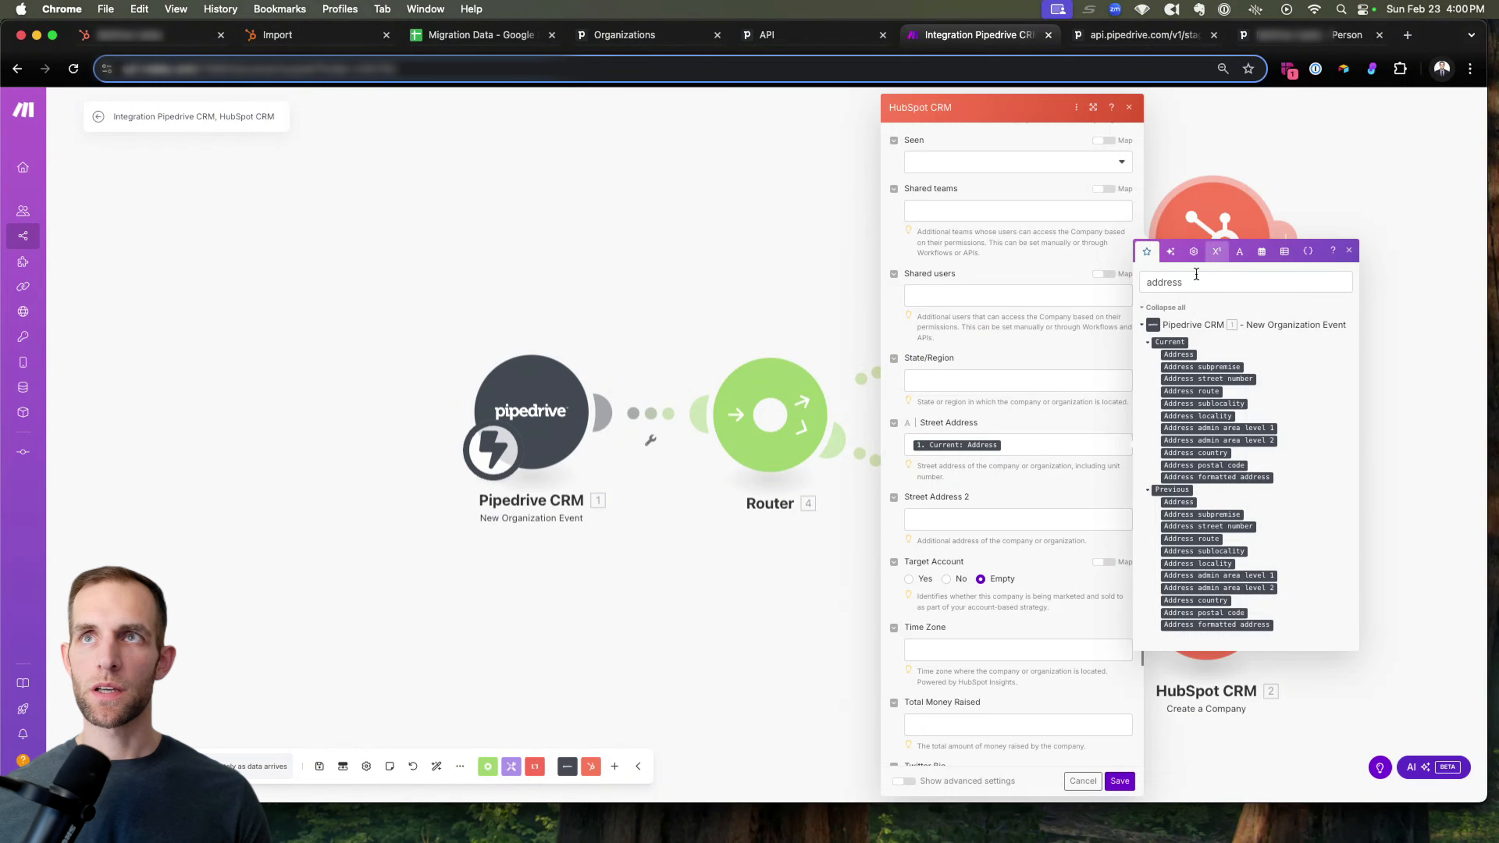
double_click(1195, 276)
text(website)
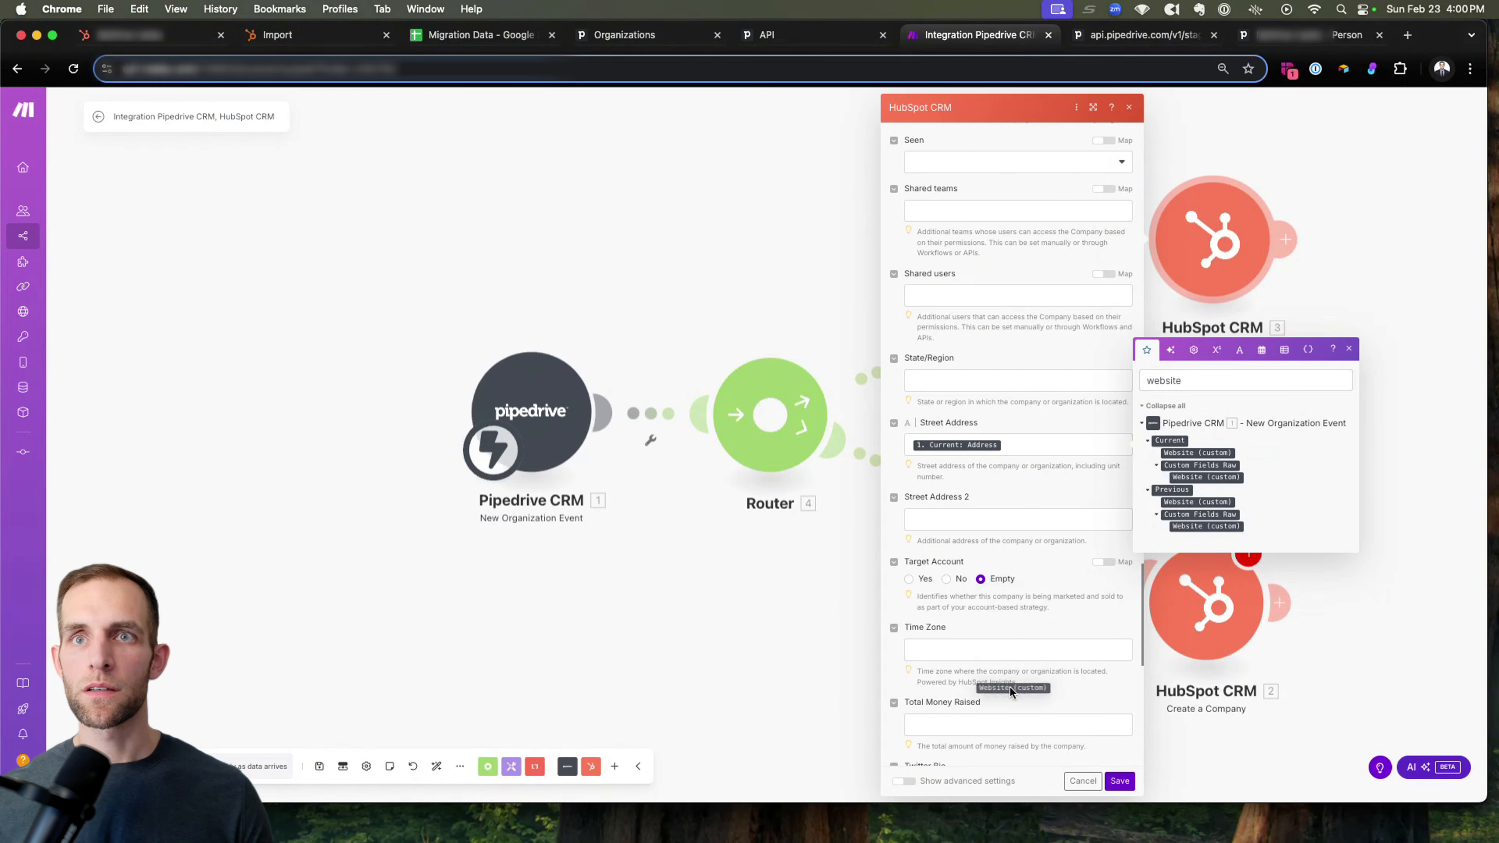
scroll(964, 611, down, 3)
scroll(964, 612, down, 5)
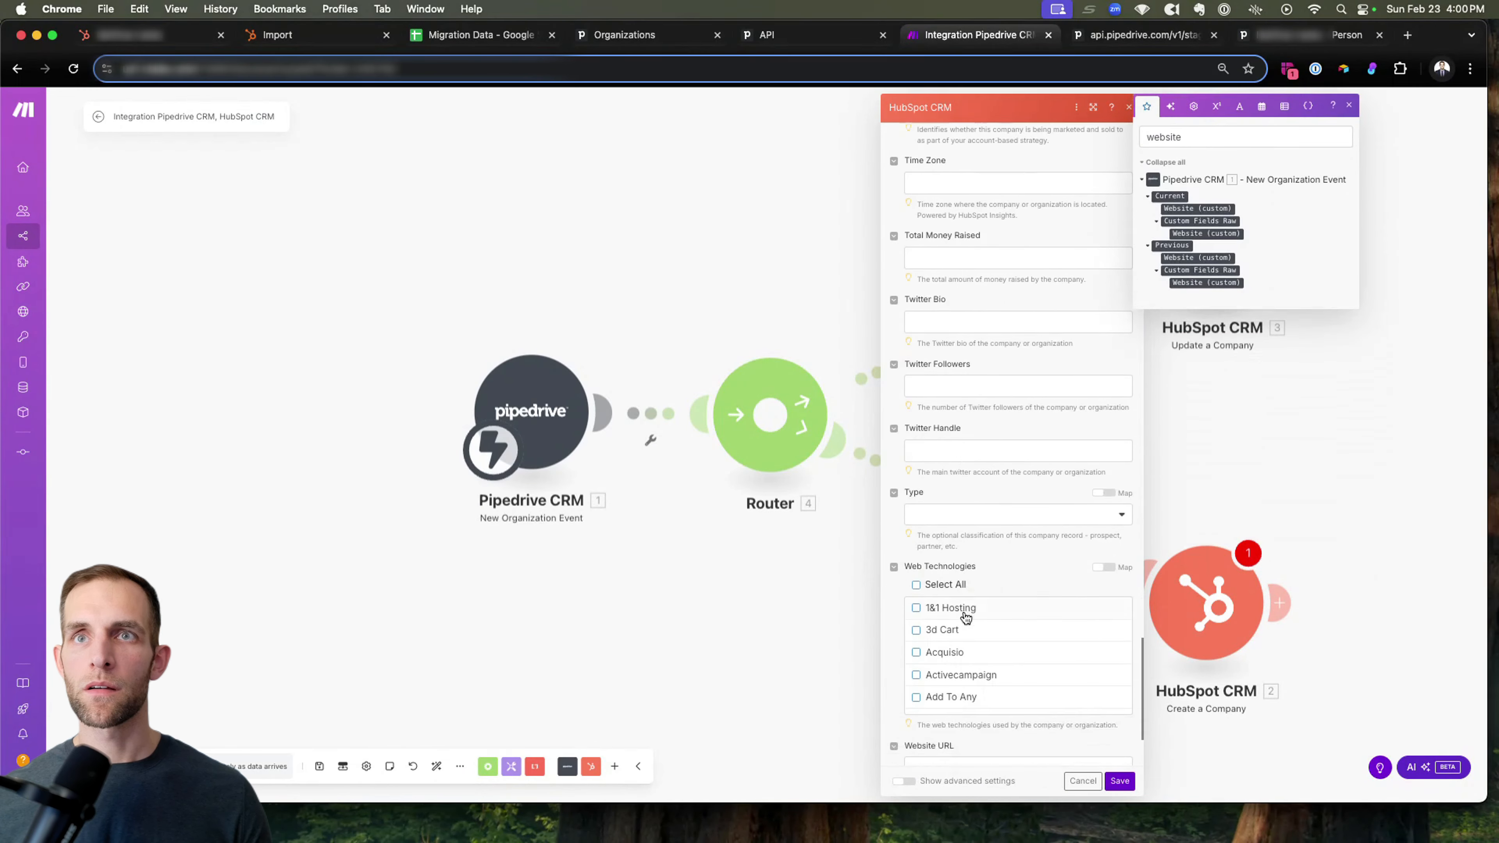
drag(1195, 208, 997, 606)
click(1120, 781)
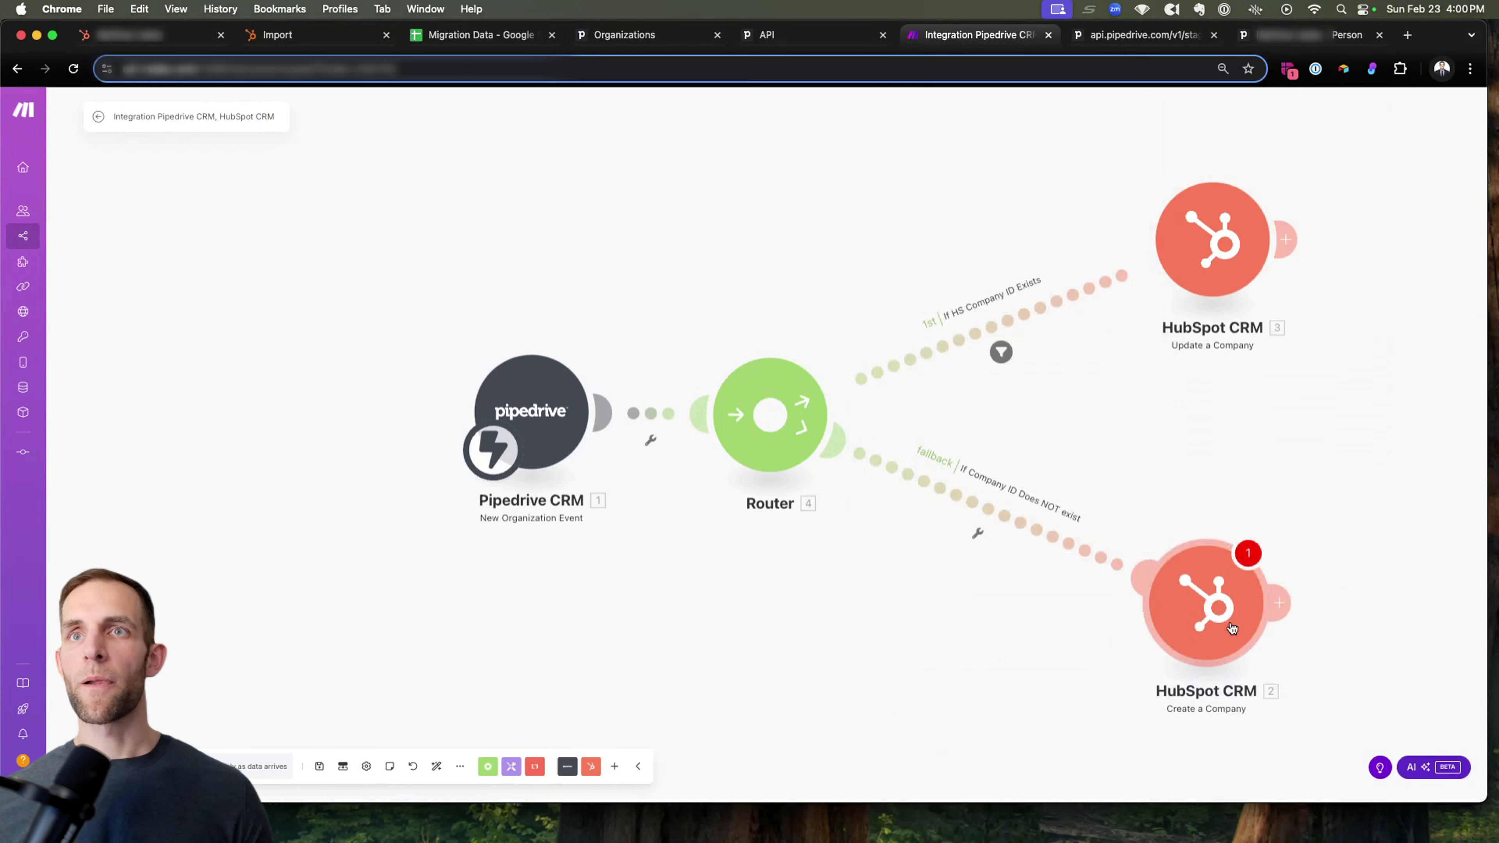
Open the Create a Company module's settings and set its View Method to All Fields.
click(1235, 597)
click(966, 614)
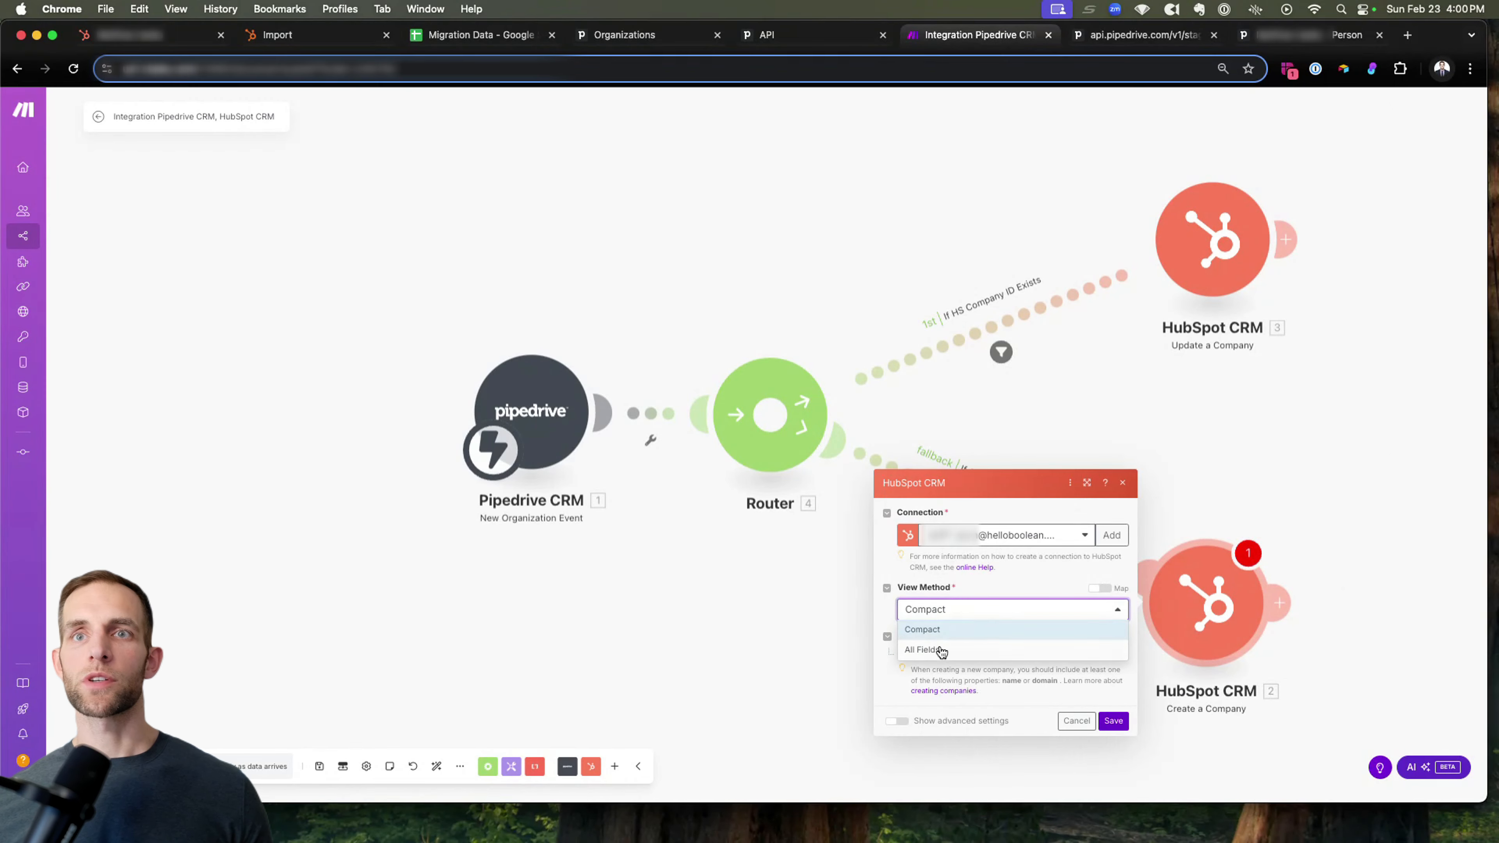
click(937, 637)
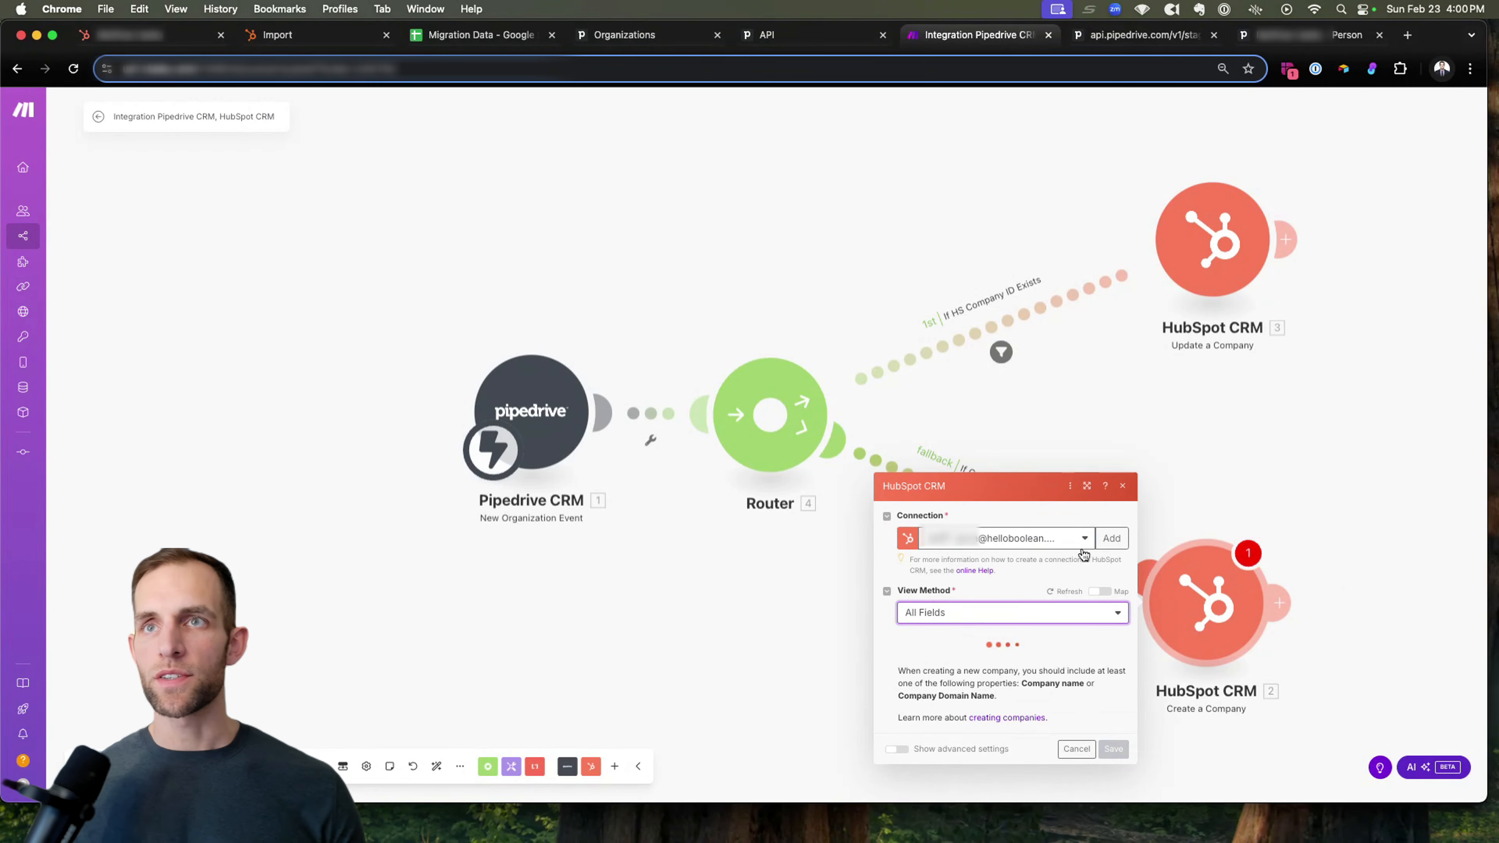
Choose another HubSpot connection for the Create a Company module and authorize Make, agreeing to the third-party app terms.
click(1004, 540)
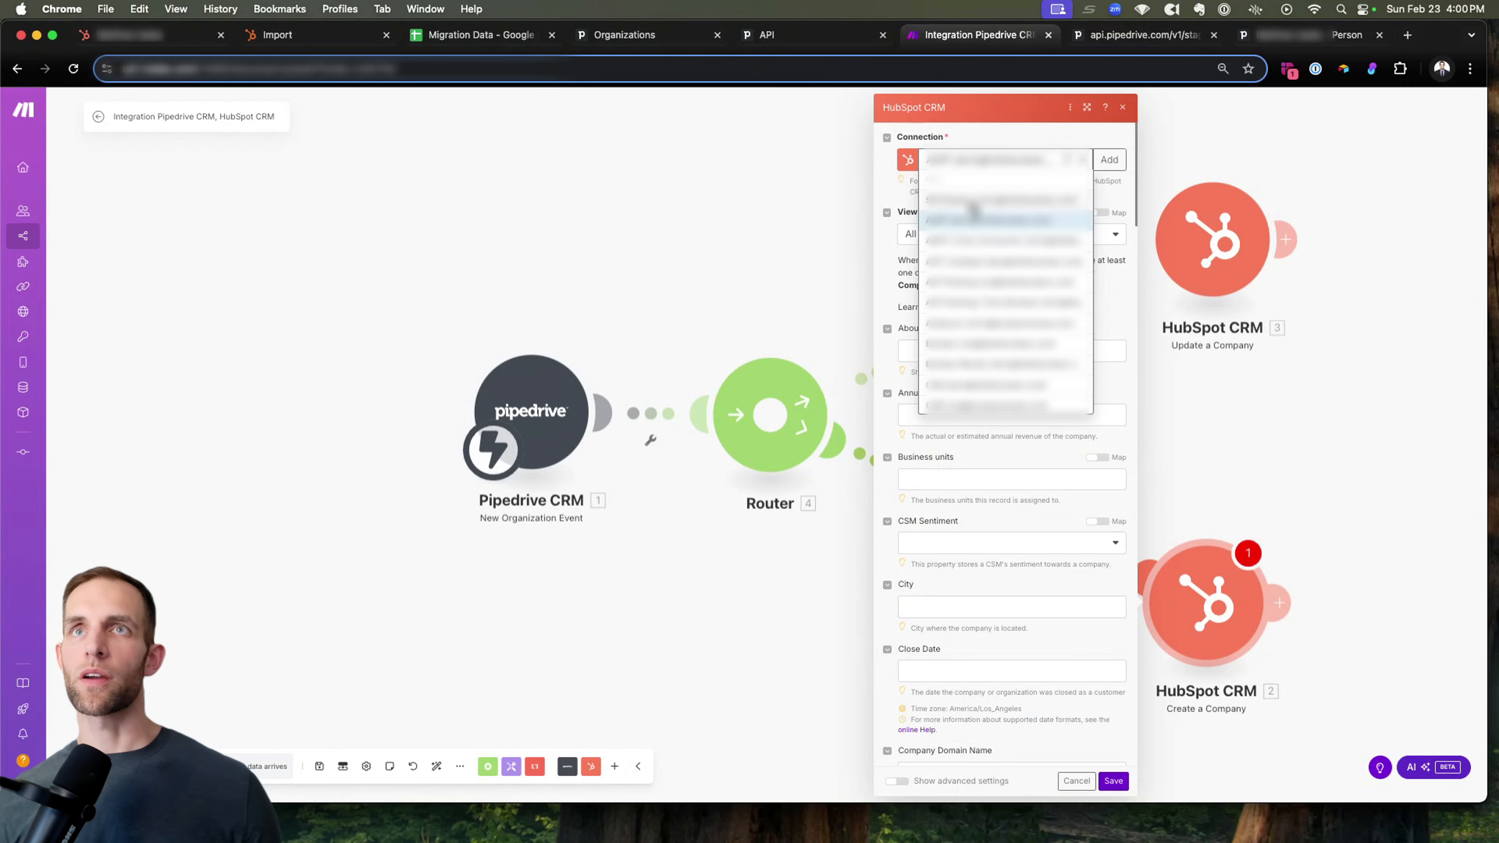
click(1259, 199)
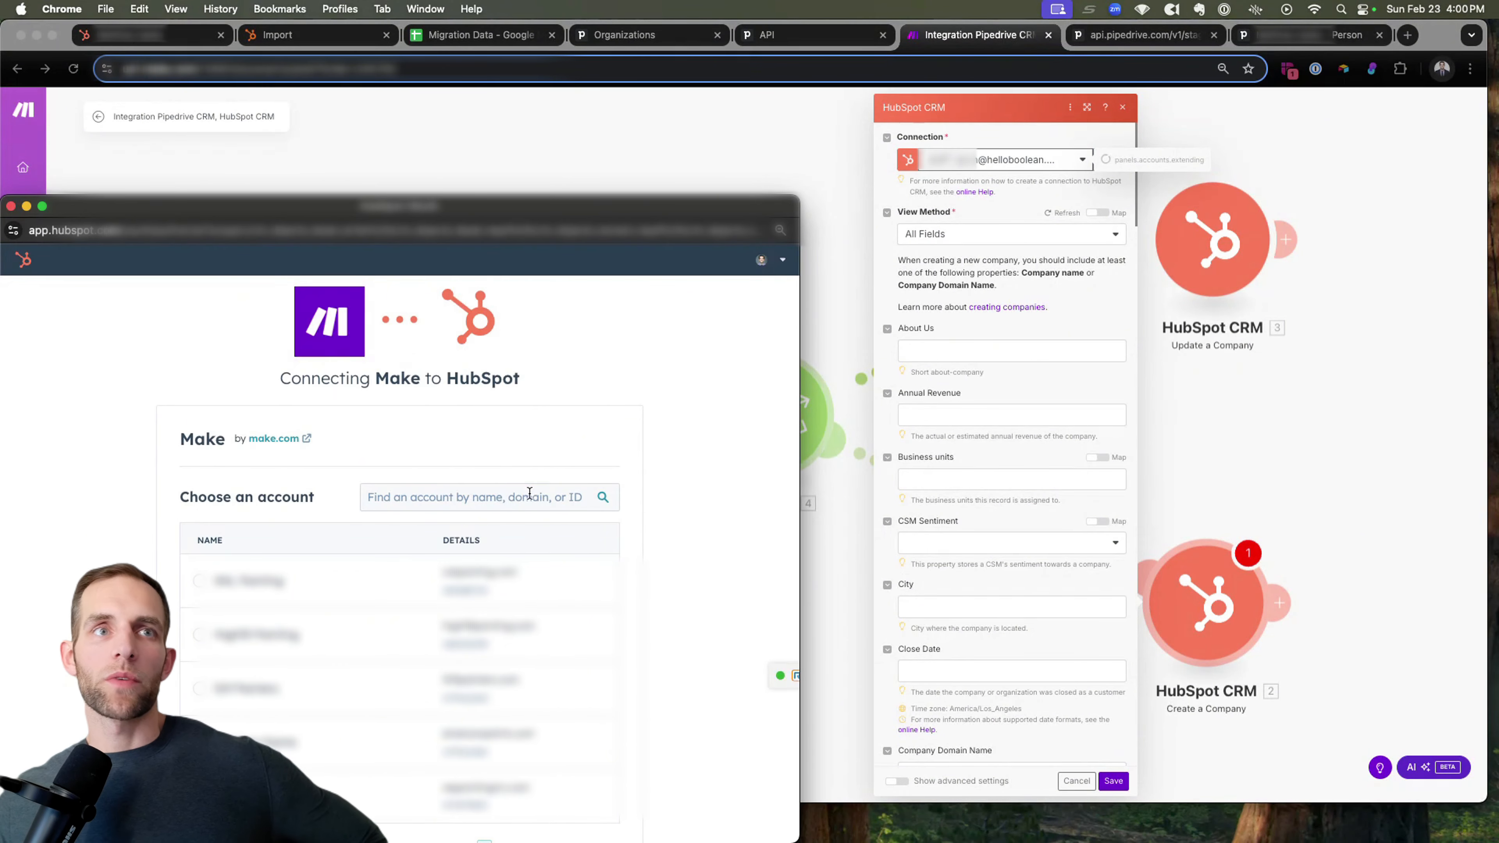
scroll(529, 492, down, 1)
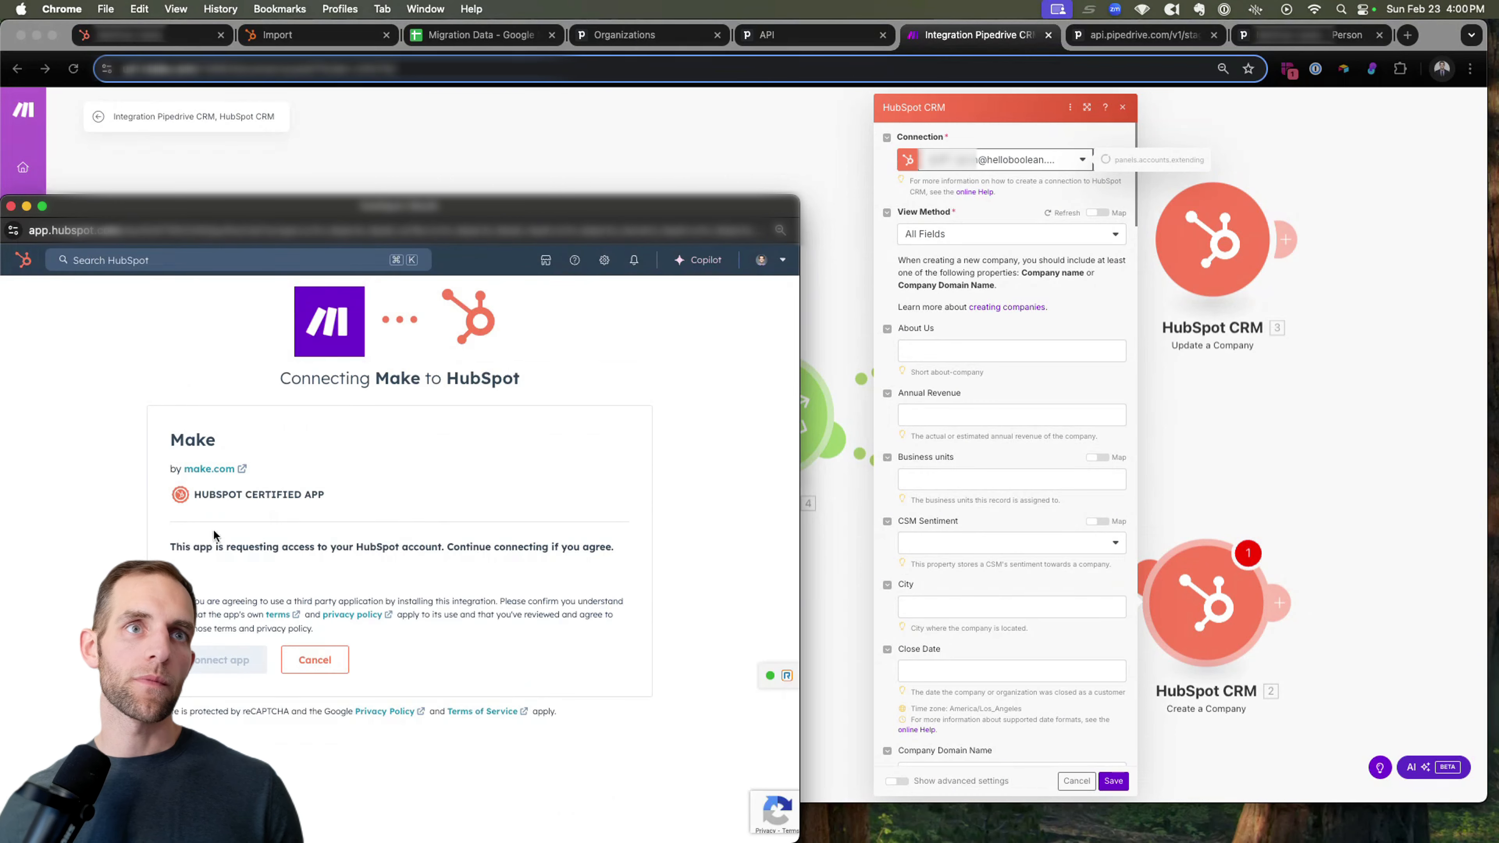
click(204, 665)
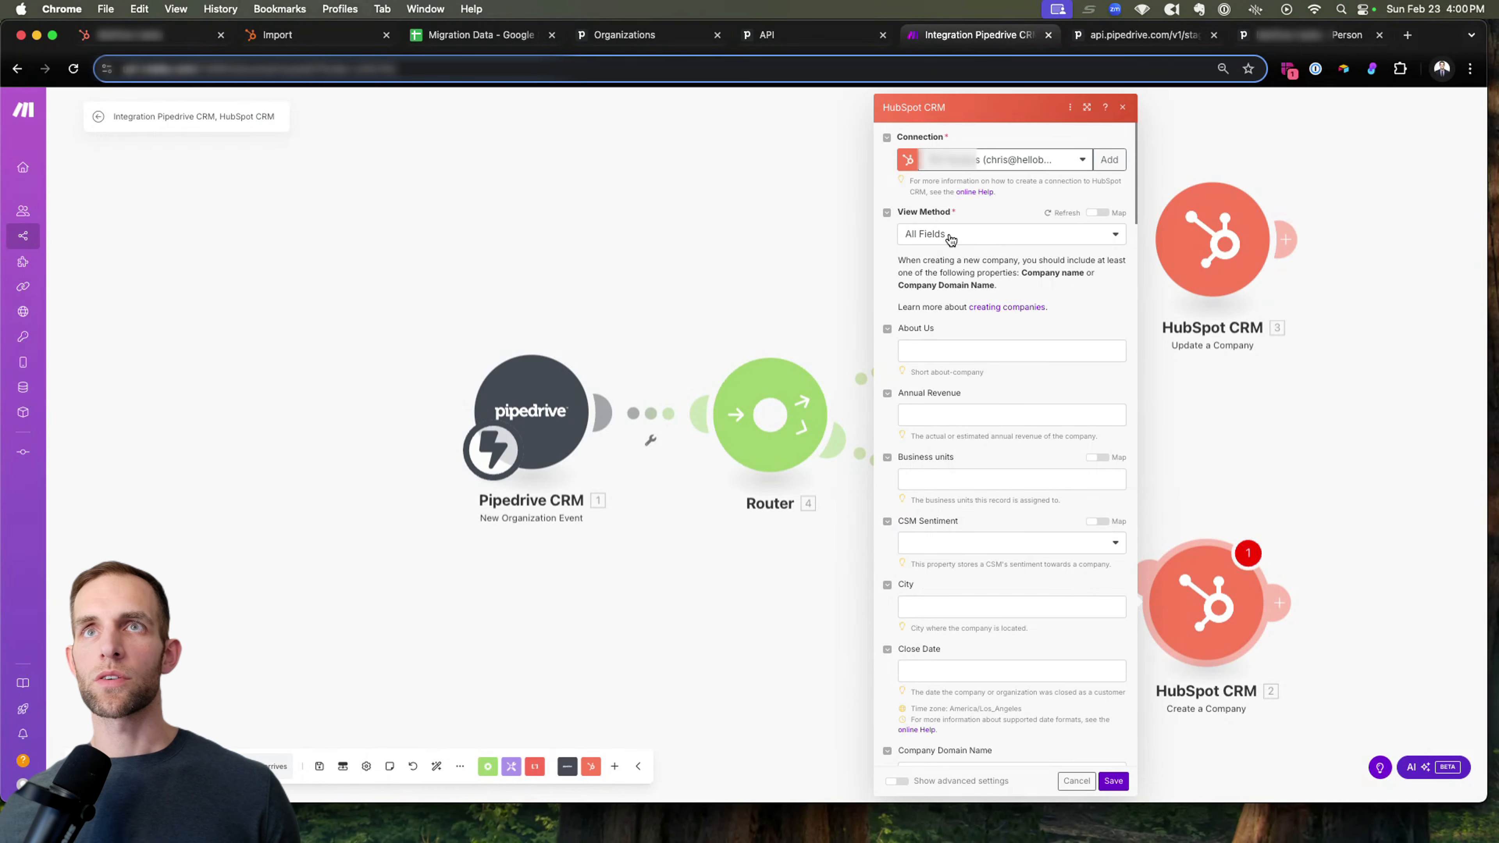
Map the City property of the Create a Company module to Pipedrive's current Address locality field.
click(953, 231)
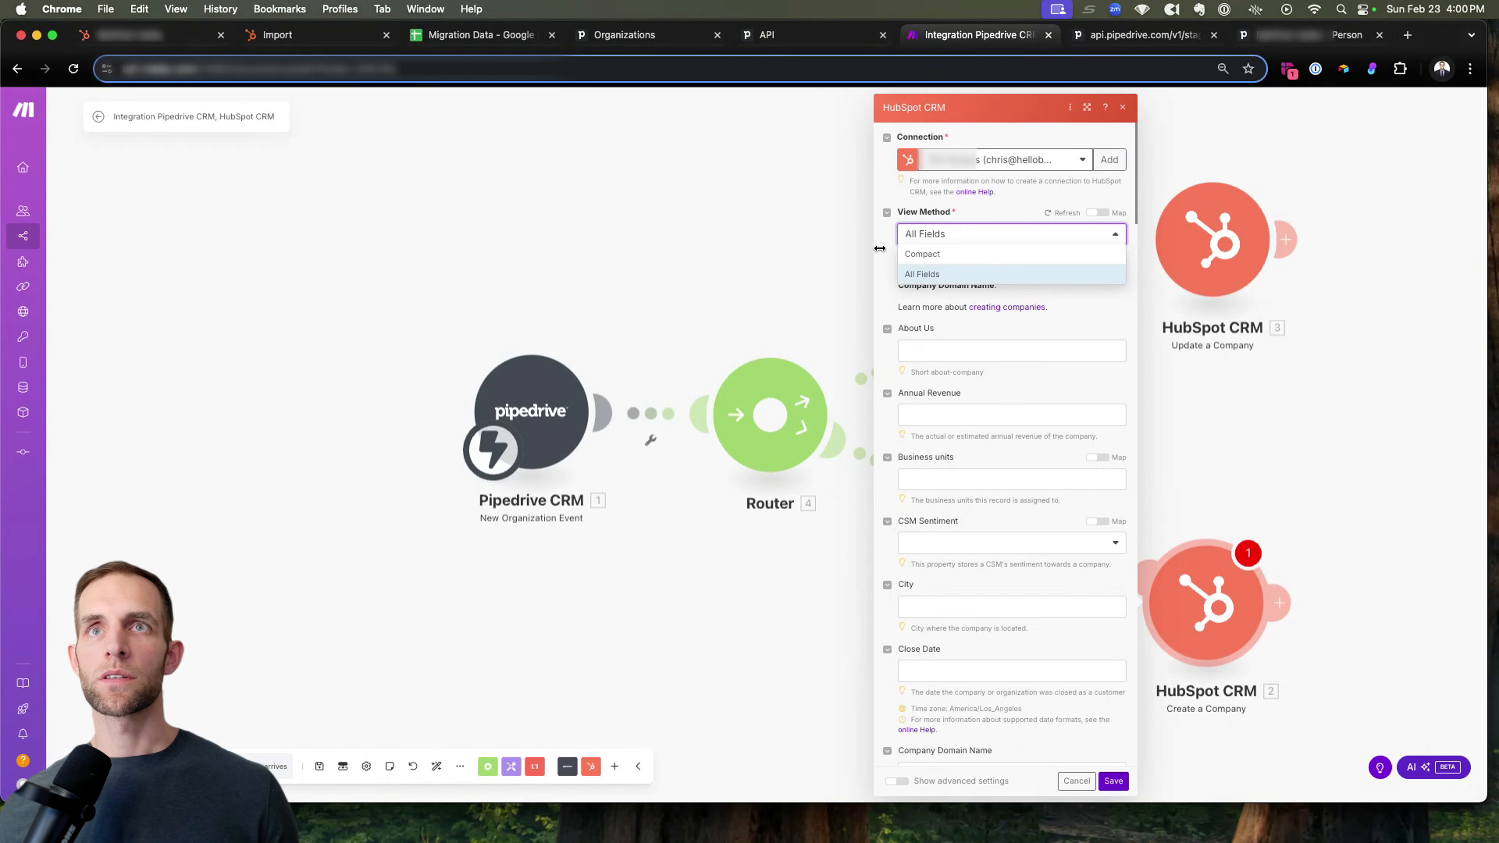
click(879, 248)
scroll(971, 426, down, 4)
click(970, 393)
text(c)
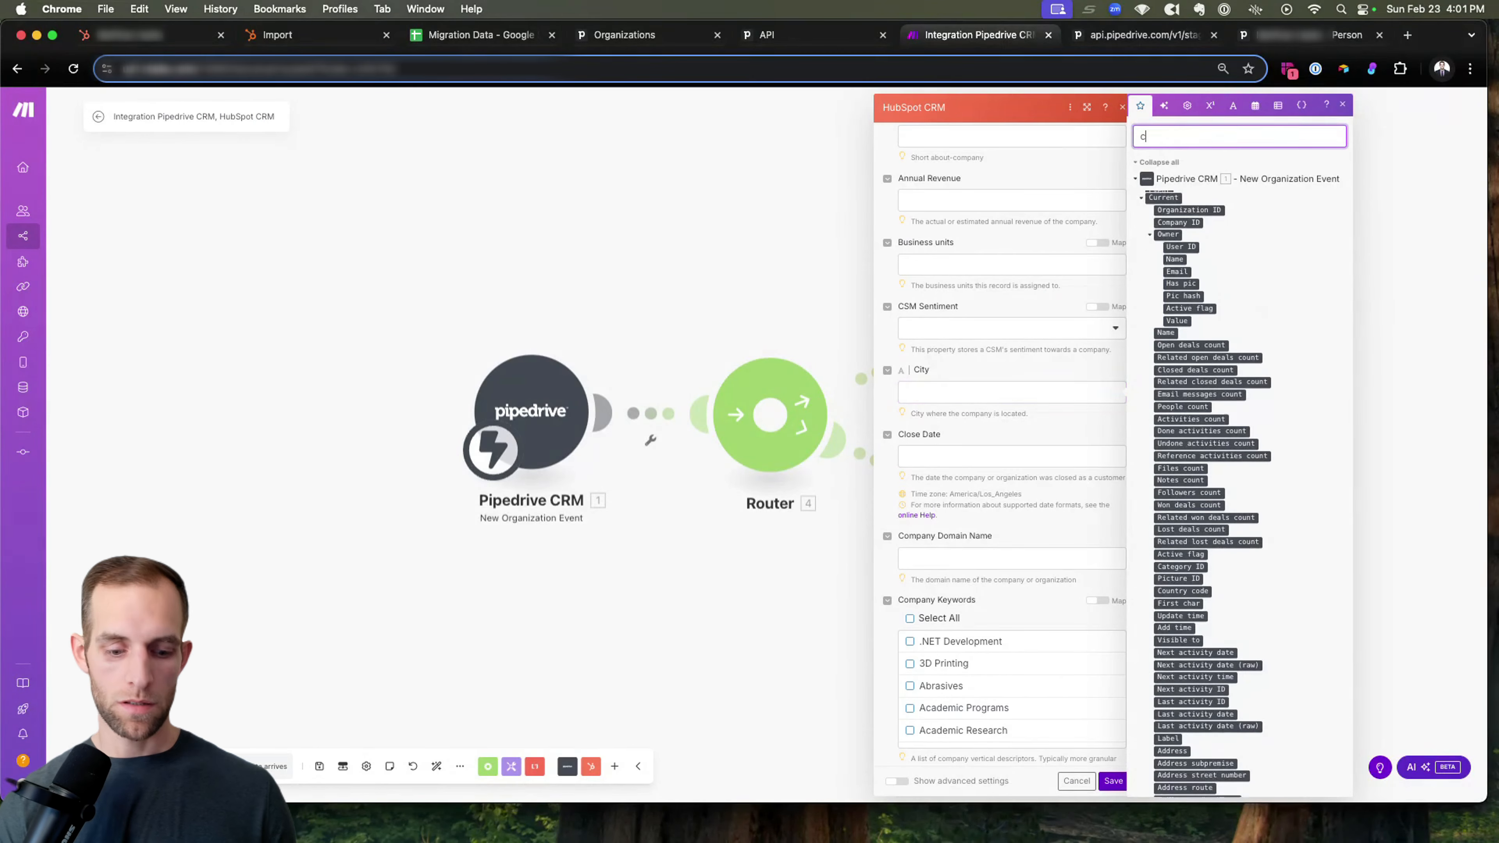
text(ityaddress)
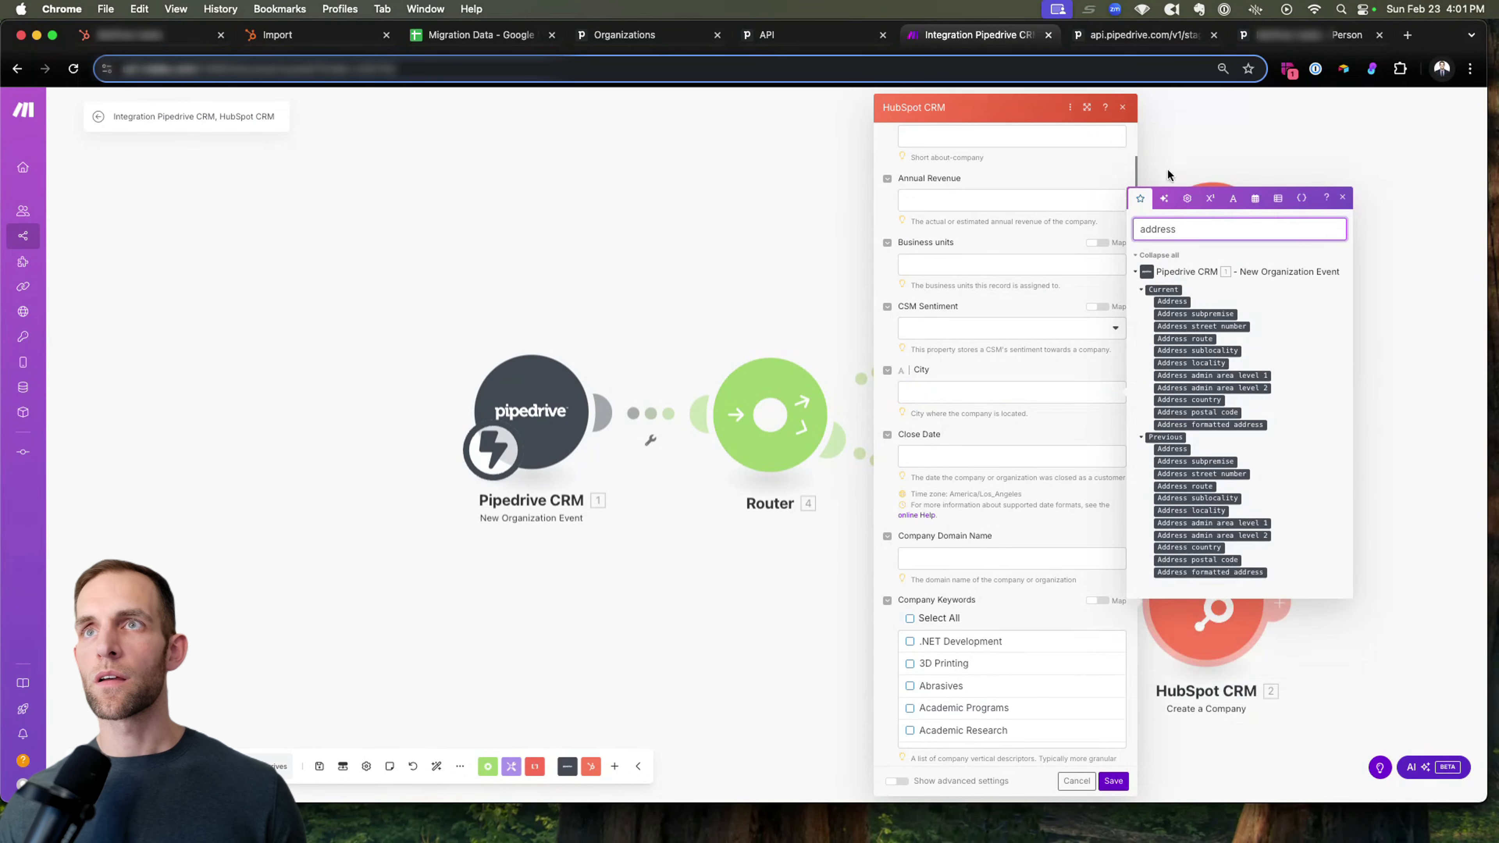
drag(1191, 363, 957, 392)
Map the Company Domain Name property of the Create a Company module to Pipedrive's current Website (custom) field.
scroll(962, 407, down, 6)
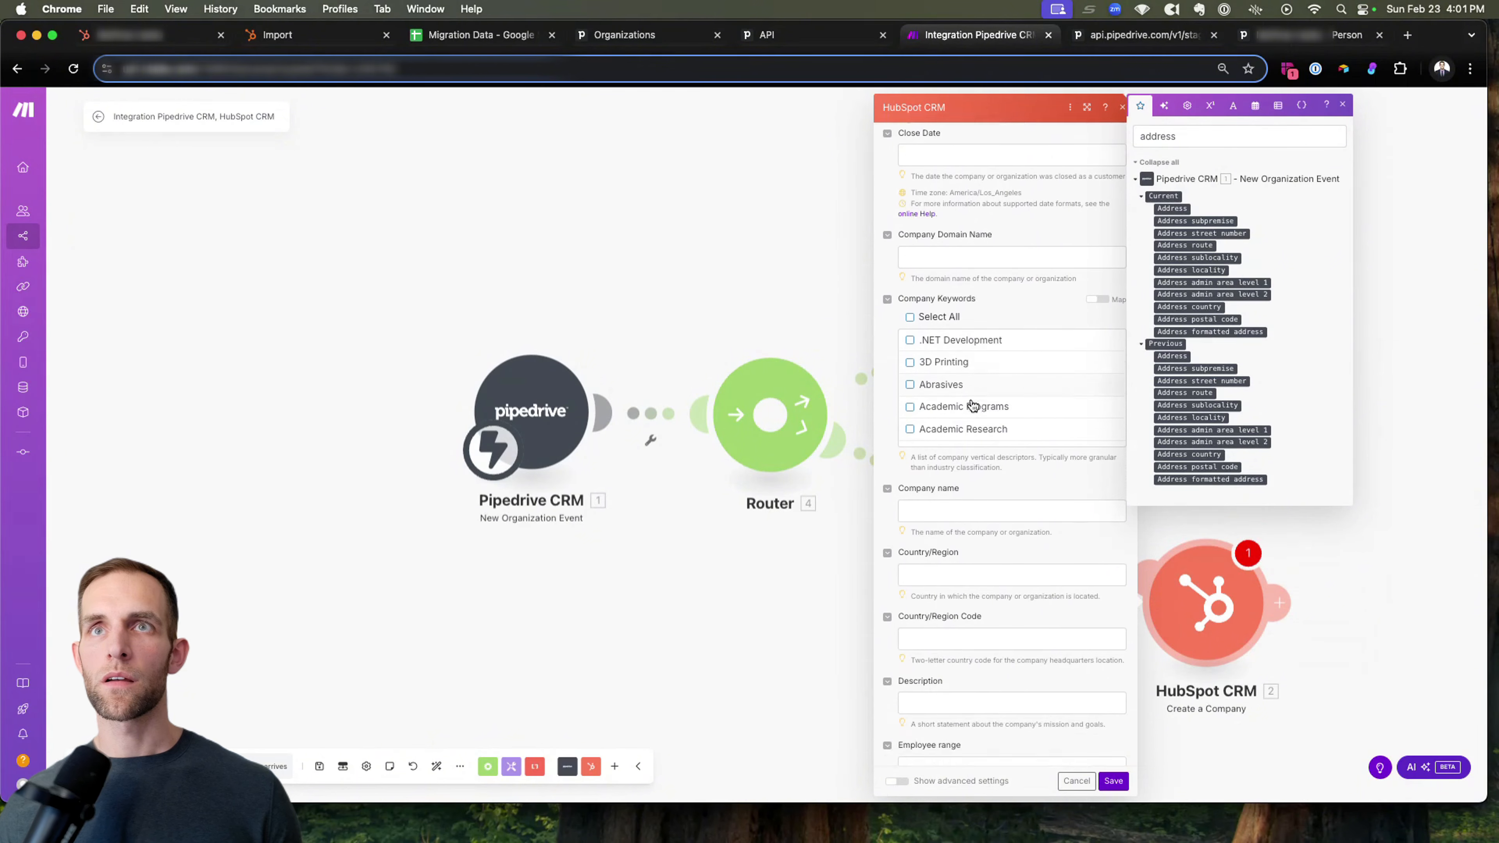
double_click(1180, 139)
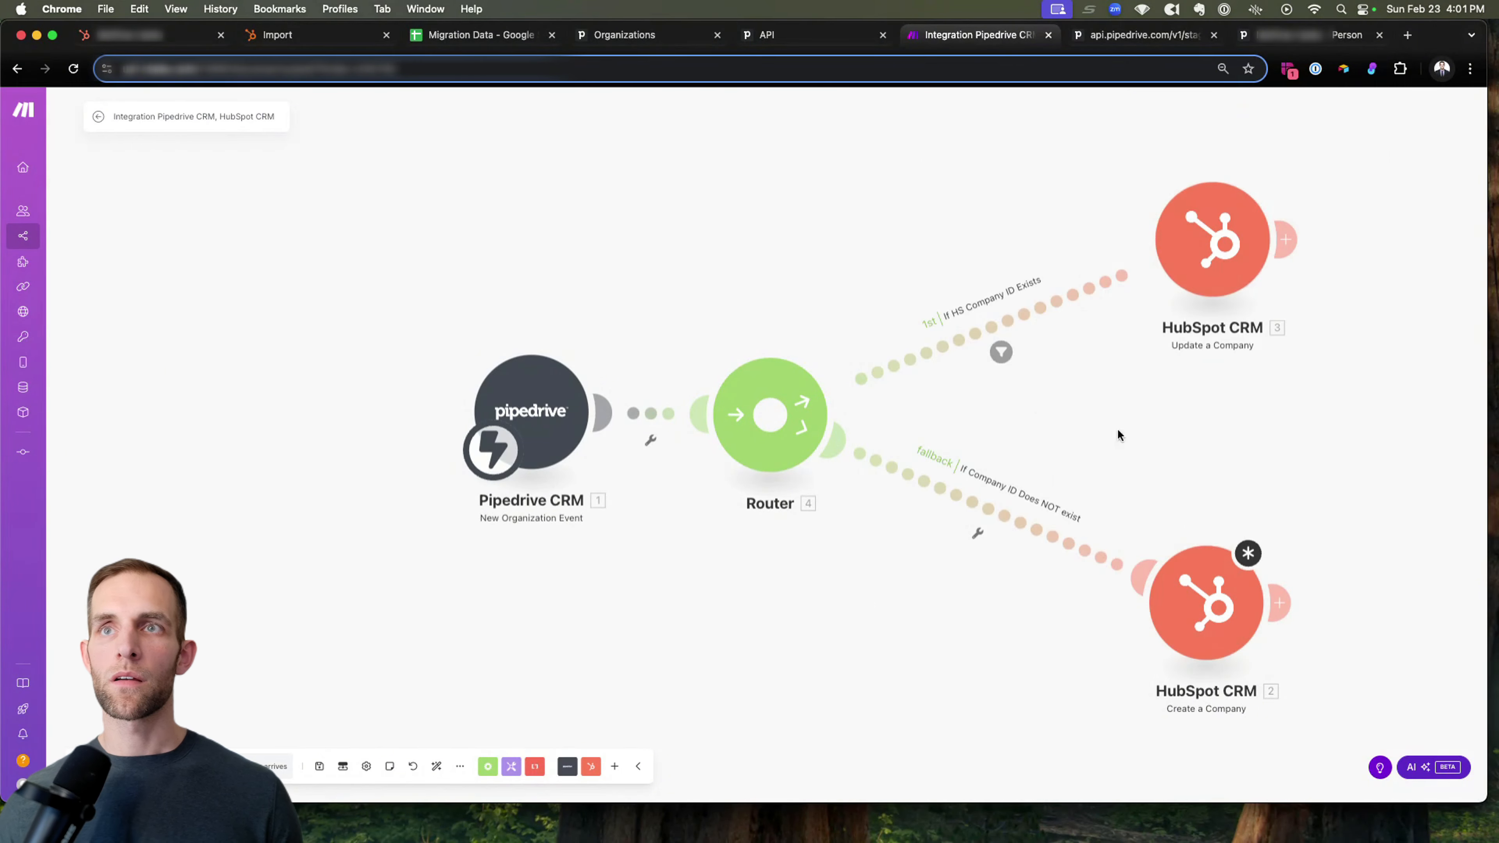
click(1204, 573)
double_click(1171, 282)
text(websi)
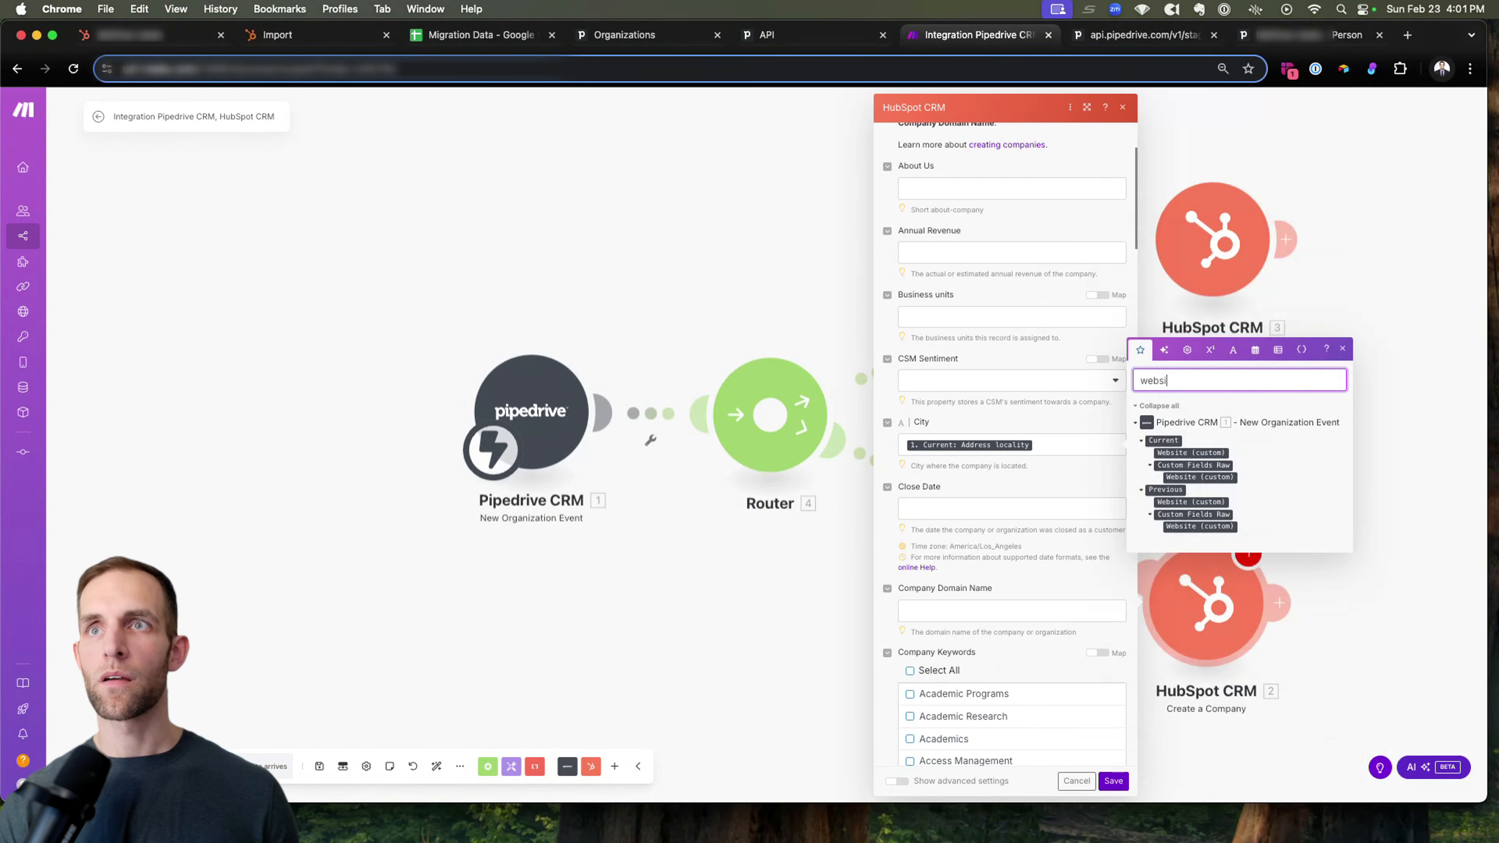
drag(1192, 452, 992, 607)
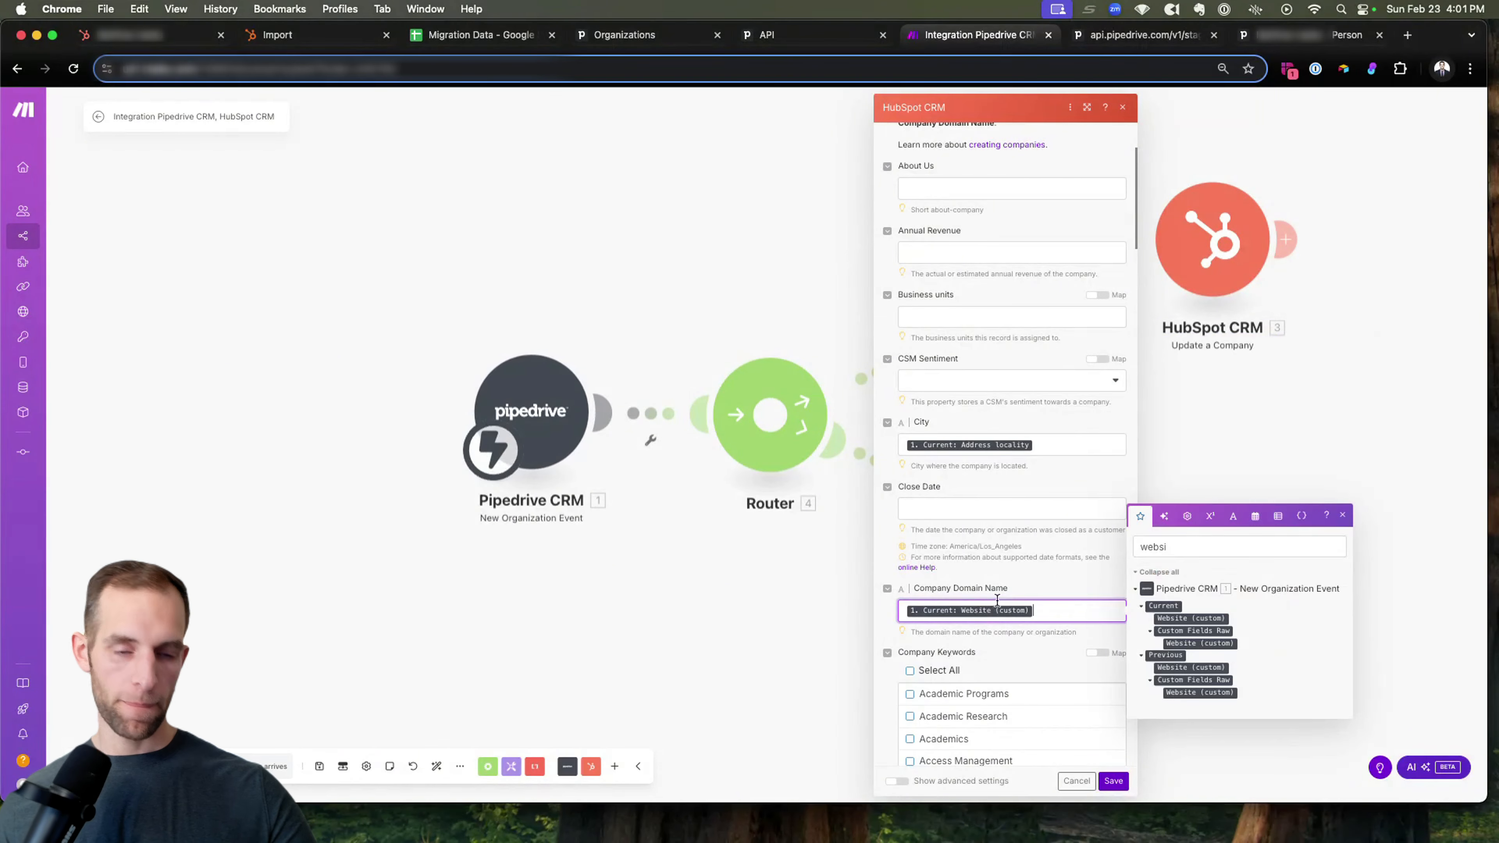
Map the Company name property of the Create a Company module to Pipedrive's current Name field.
scroll(1053, 574, down, 7)
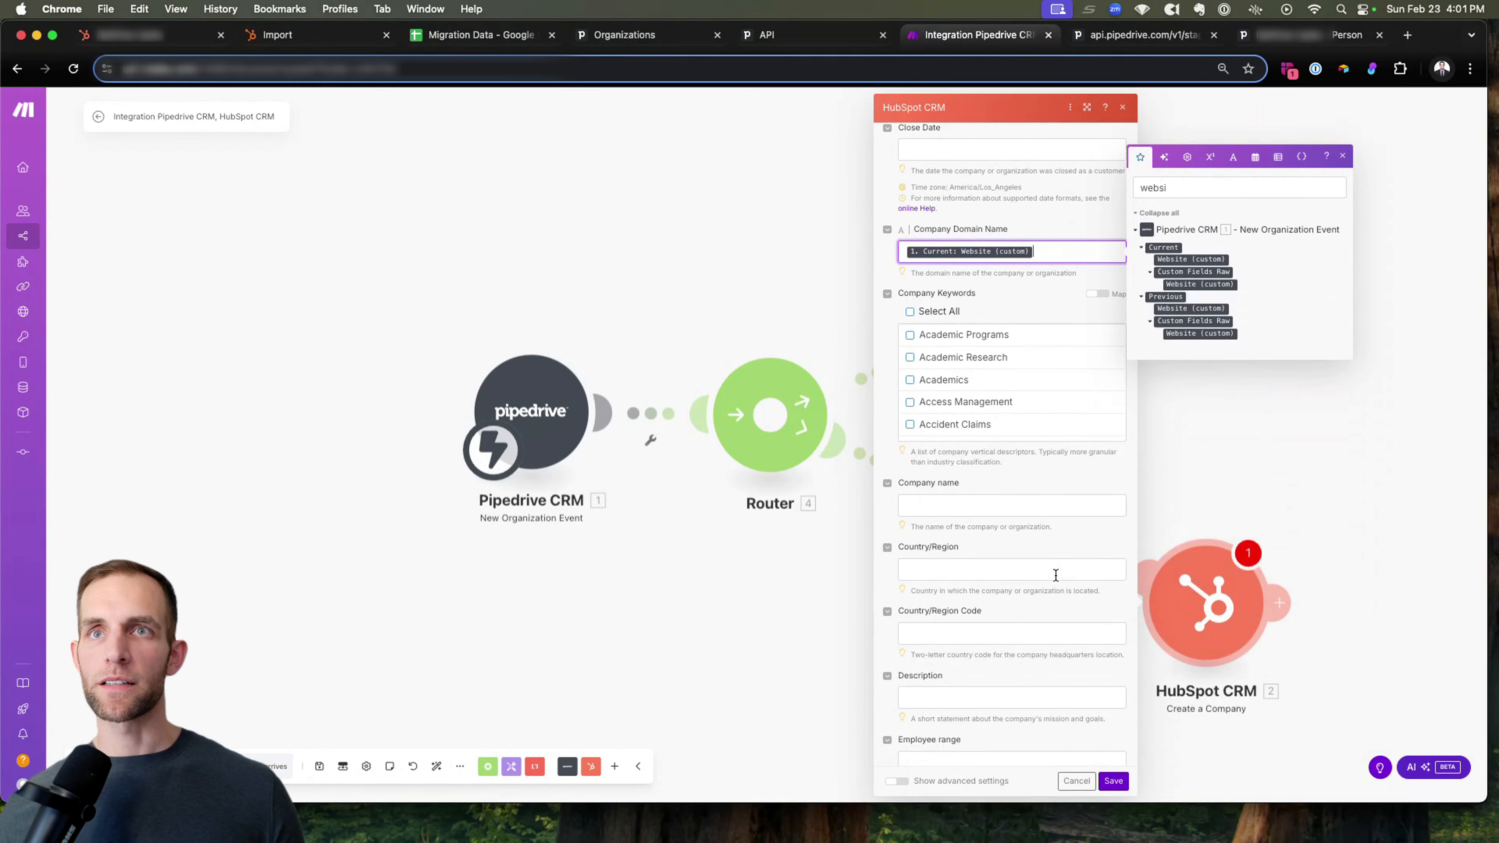
double_click(1163, 137)
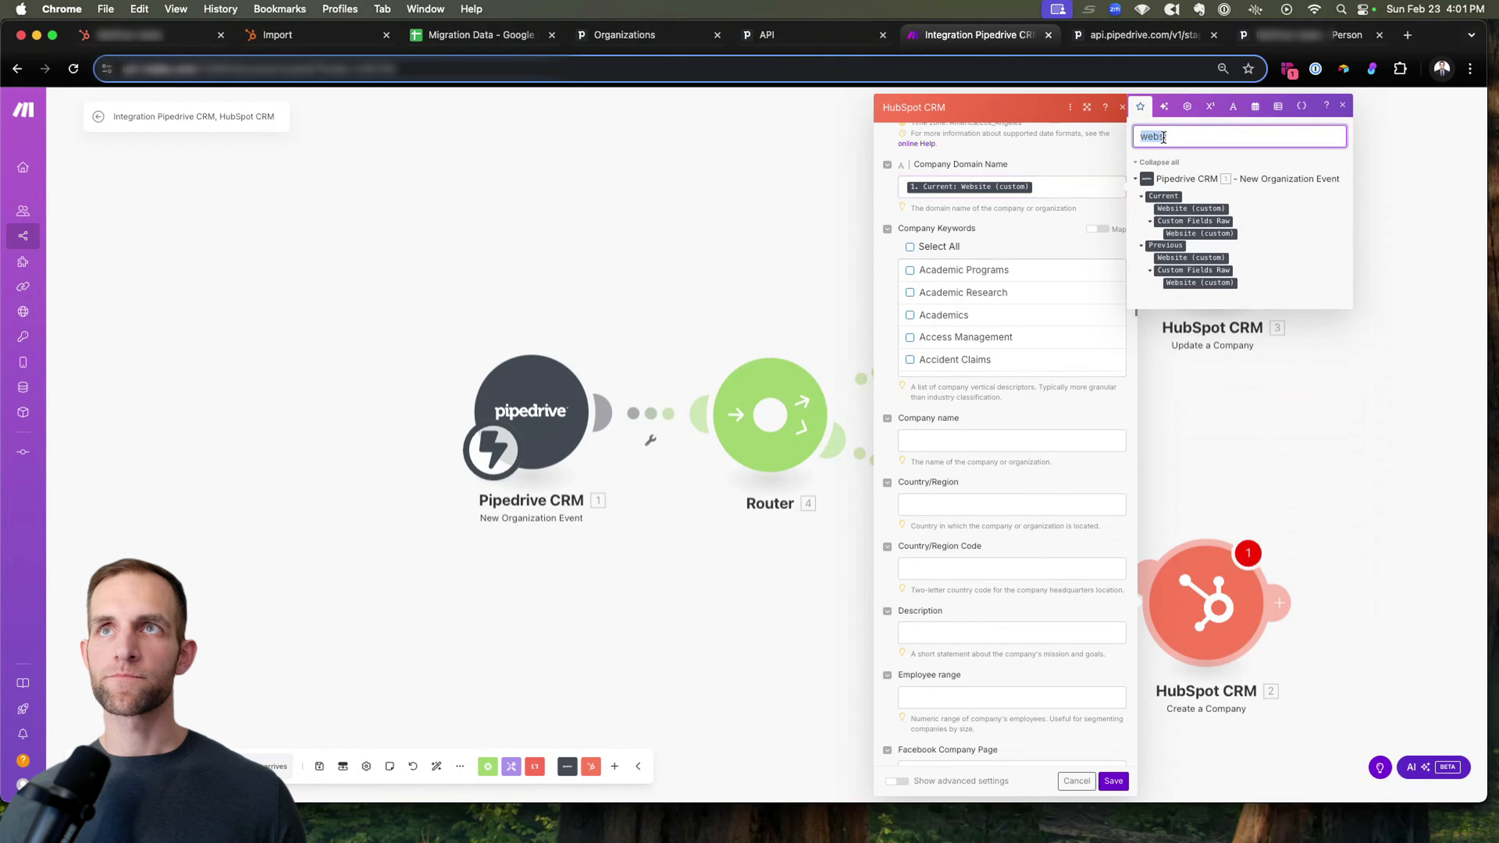
text(name)
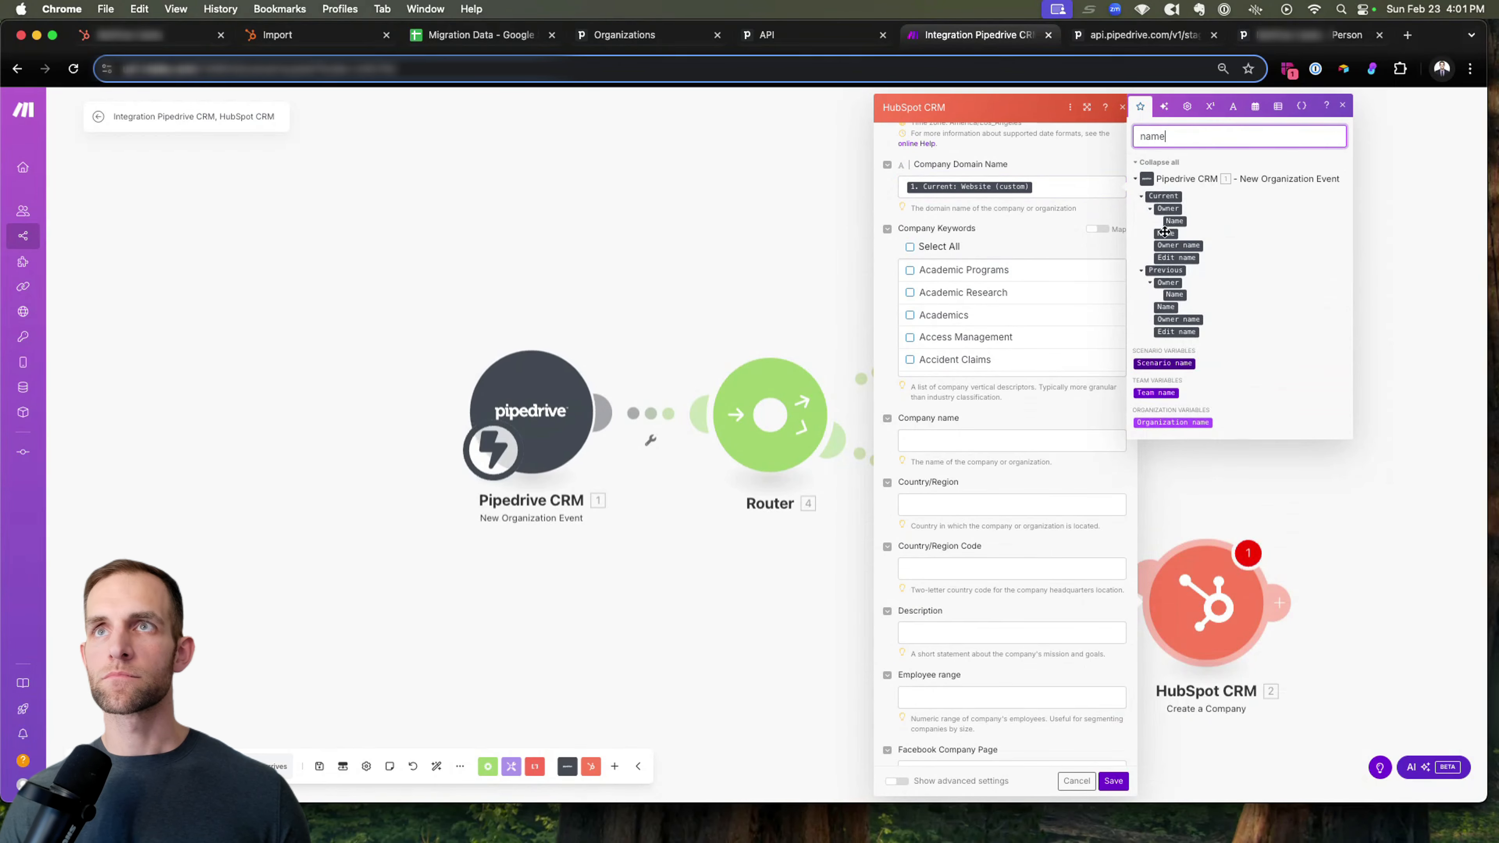
drag(1165, 233, 944, 434)
Map the Country/Region property of the Create a Company module to Pipedrive's current Address country field.
scroll(945, 433, down, 1)
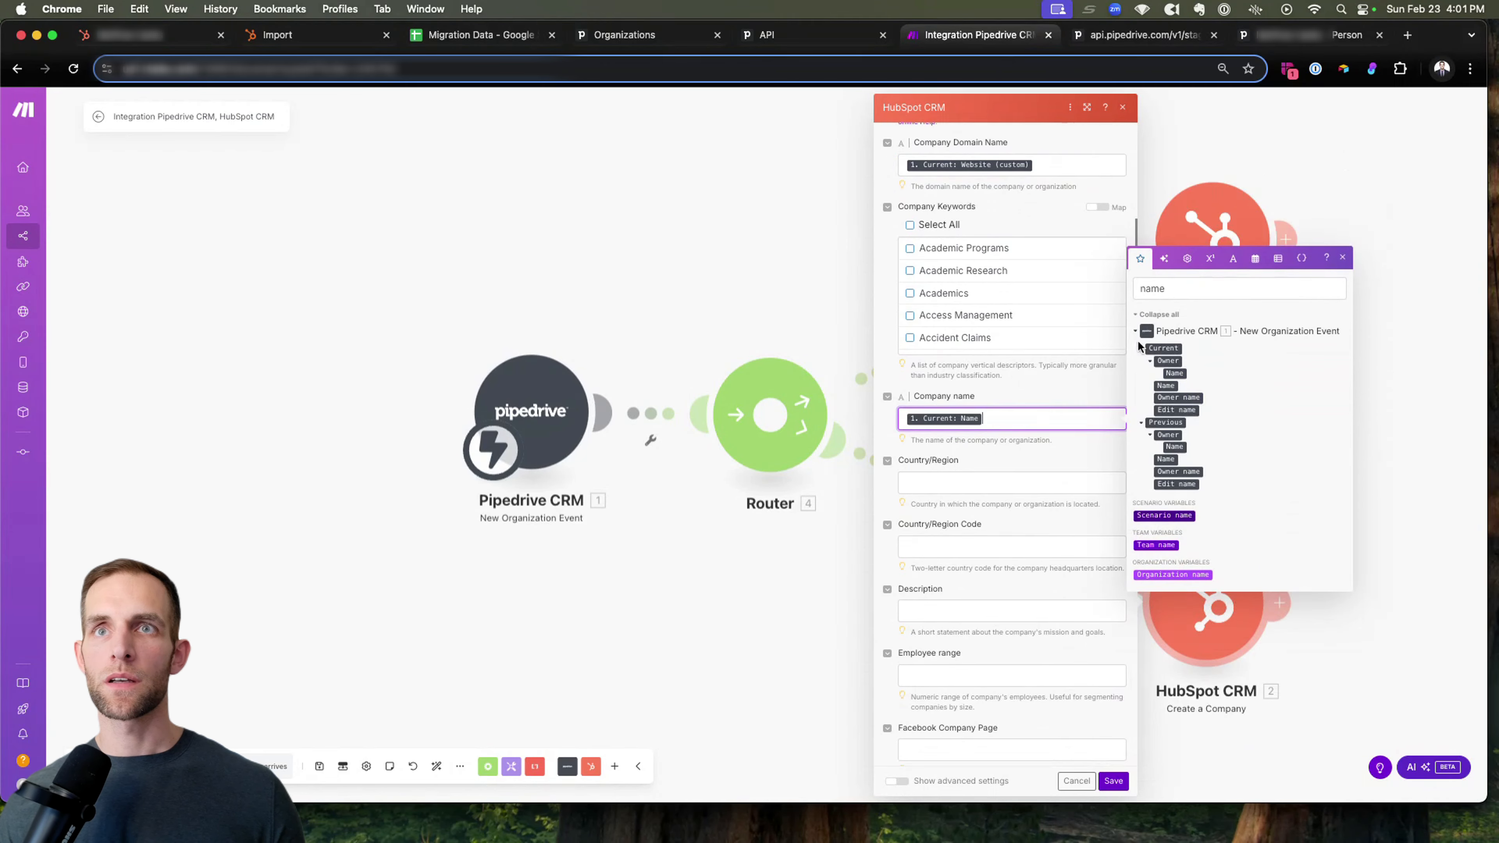
double_click(1184, 292)
text(coutn)
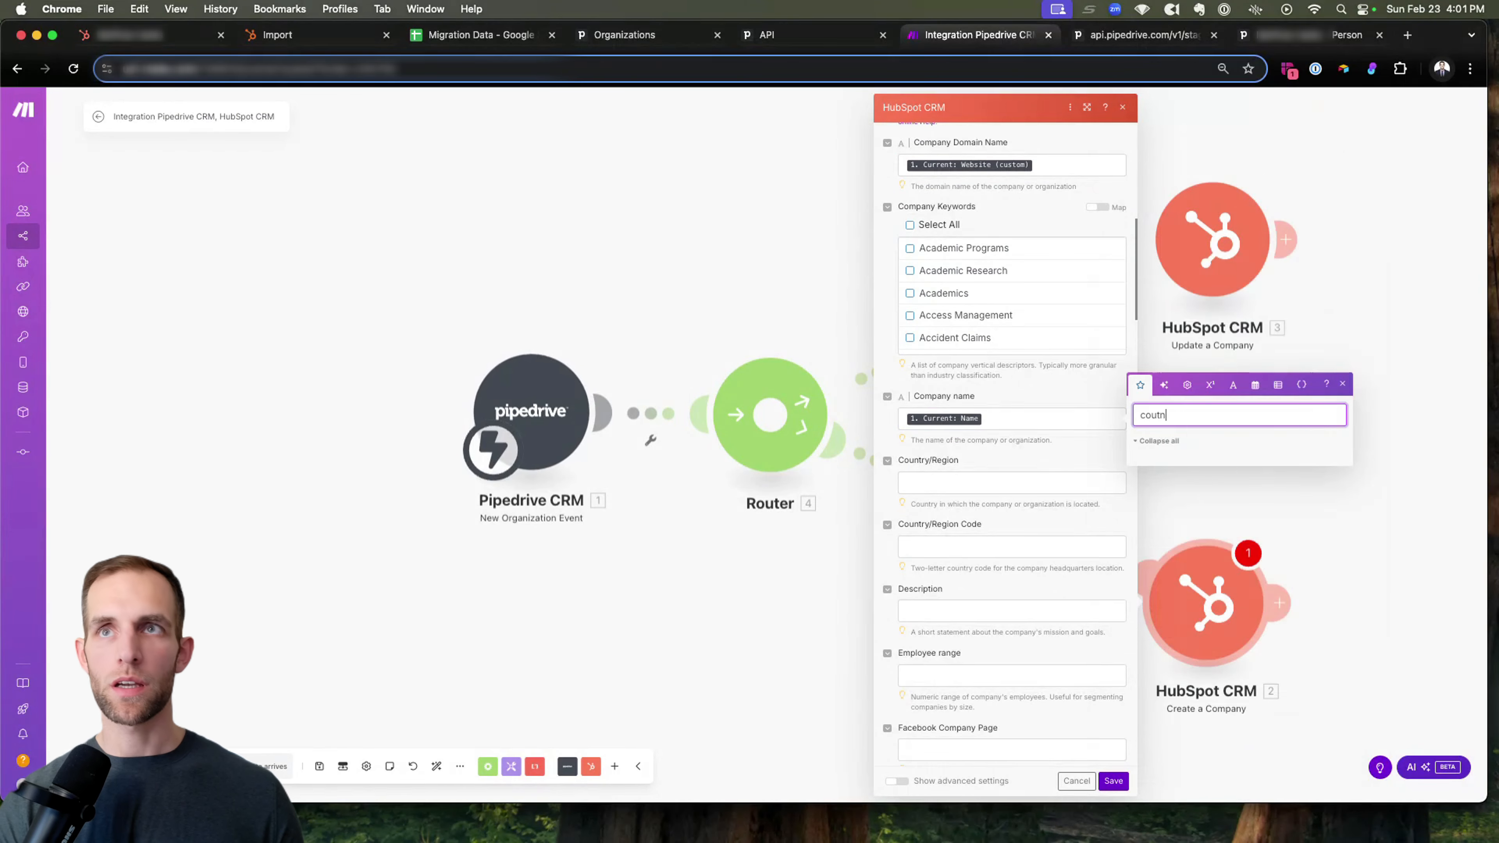
key(BackSpace)
key(BackSpace)
key(BackSpace)
key(BackSpace)
text(ntry)
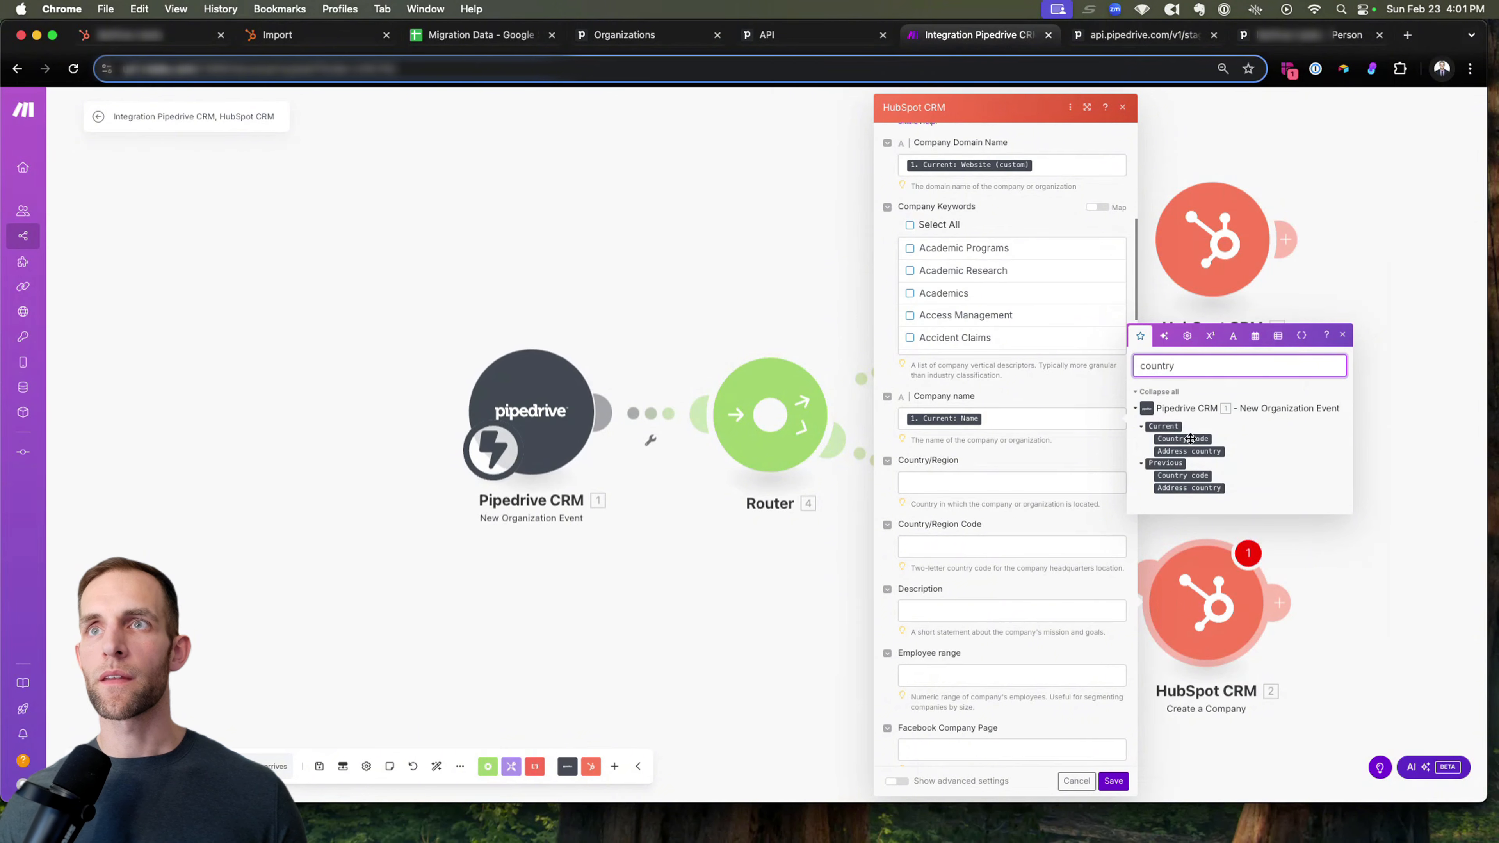
click(1189, 452)
Map the Phone Number property of the Create a Company module to Pipedrive's current Main Number (custom) field.
scroll(994, 450, down, 5)
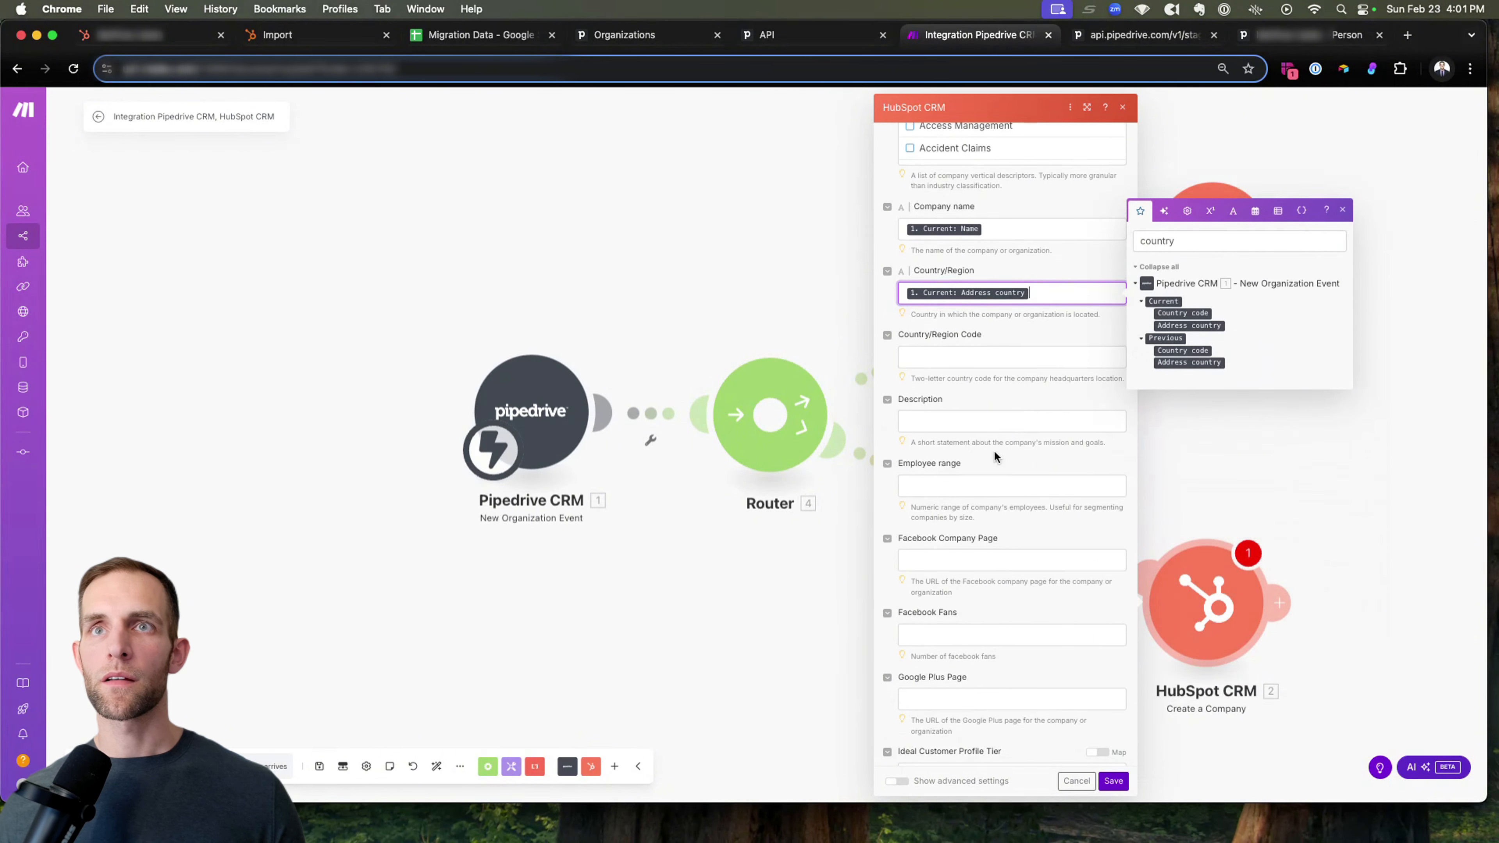
scroll(975, 477, down, 15)
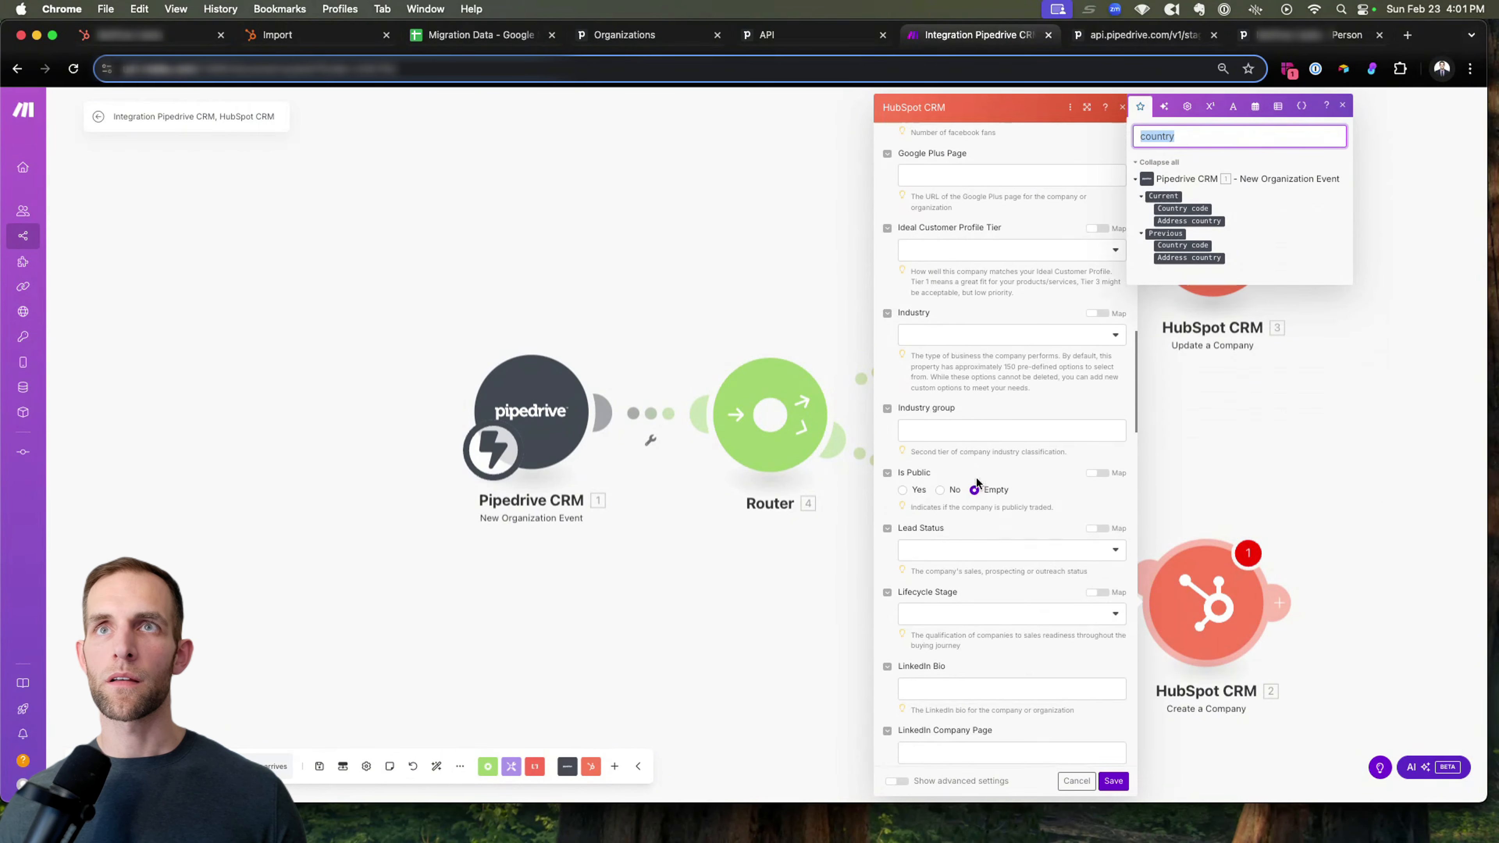
scroll(977, 478, down, 9)
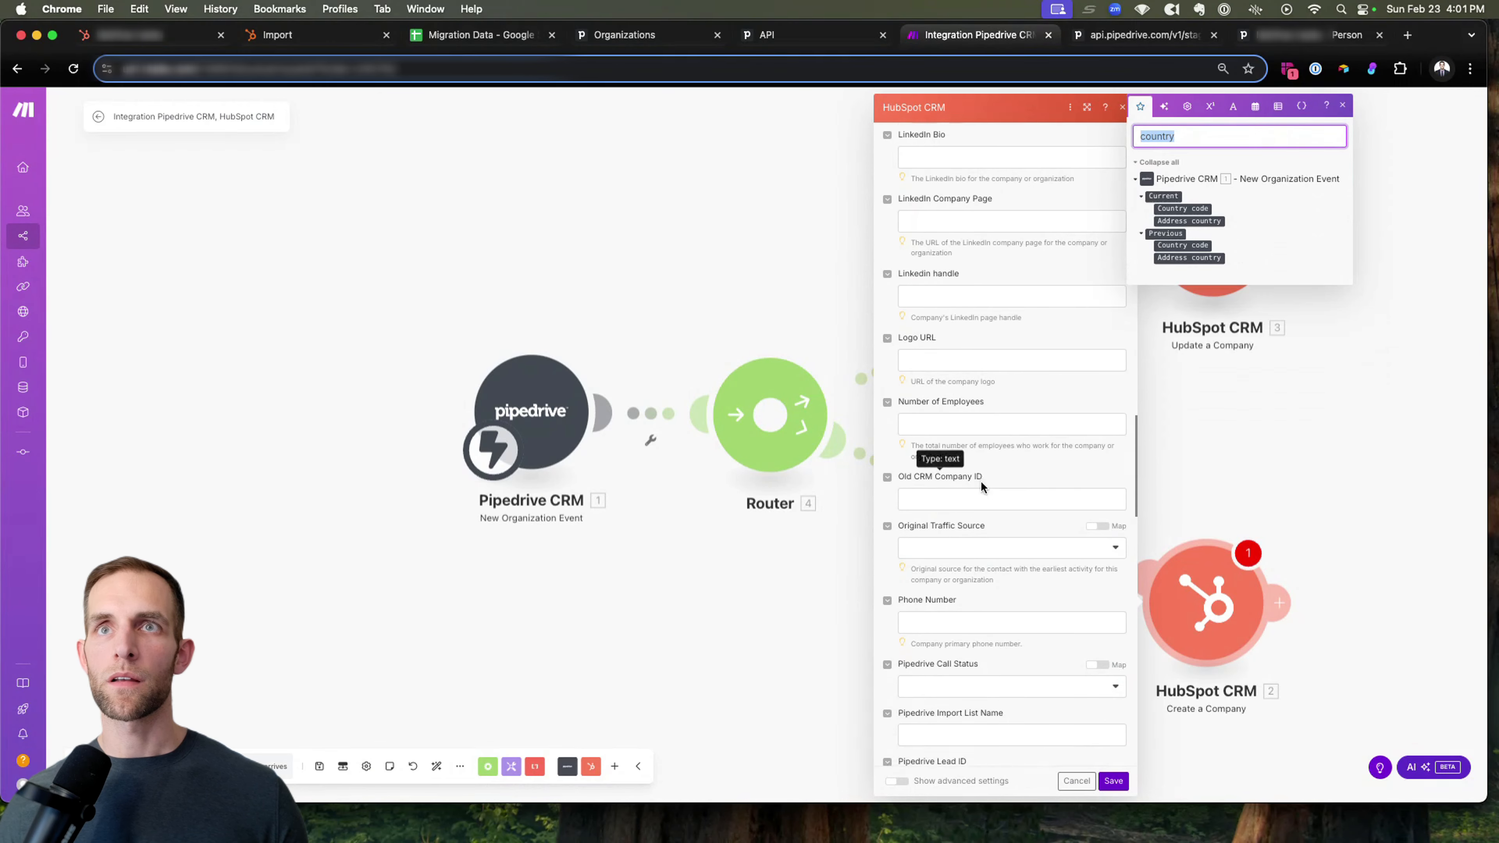
scroll(982, 487, down, 3)
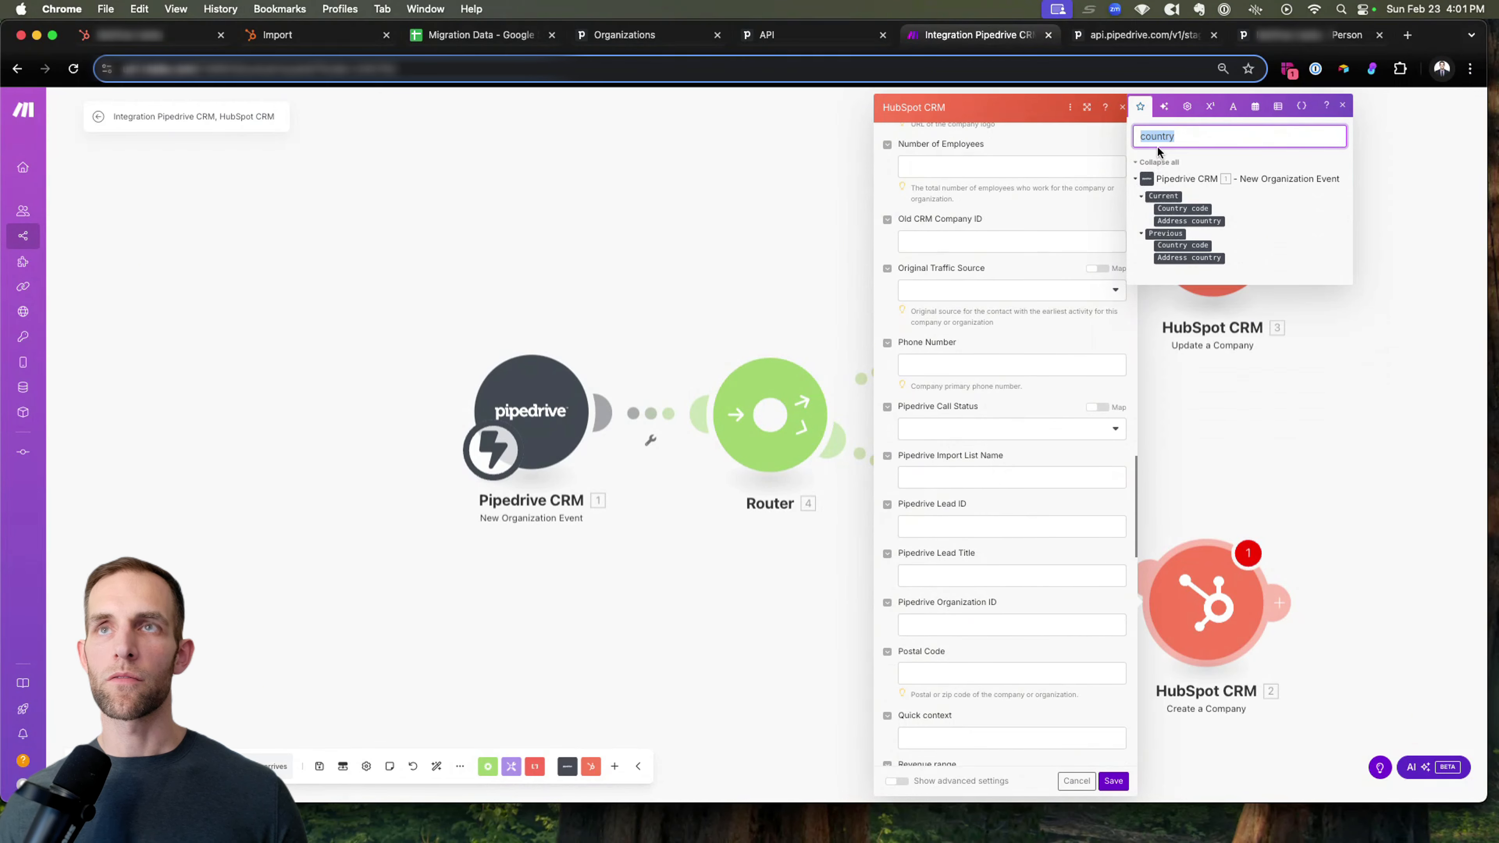
text(main)
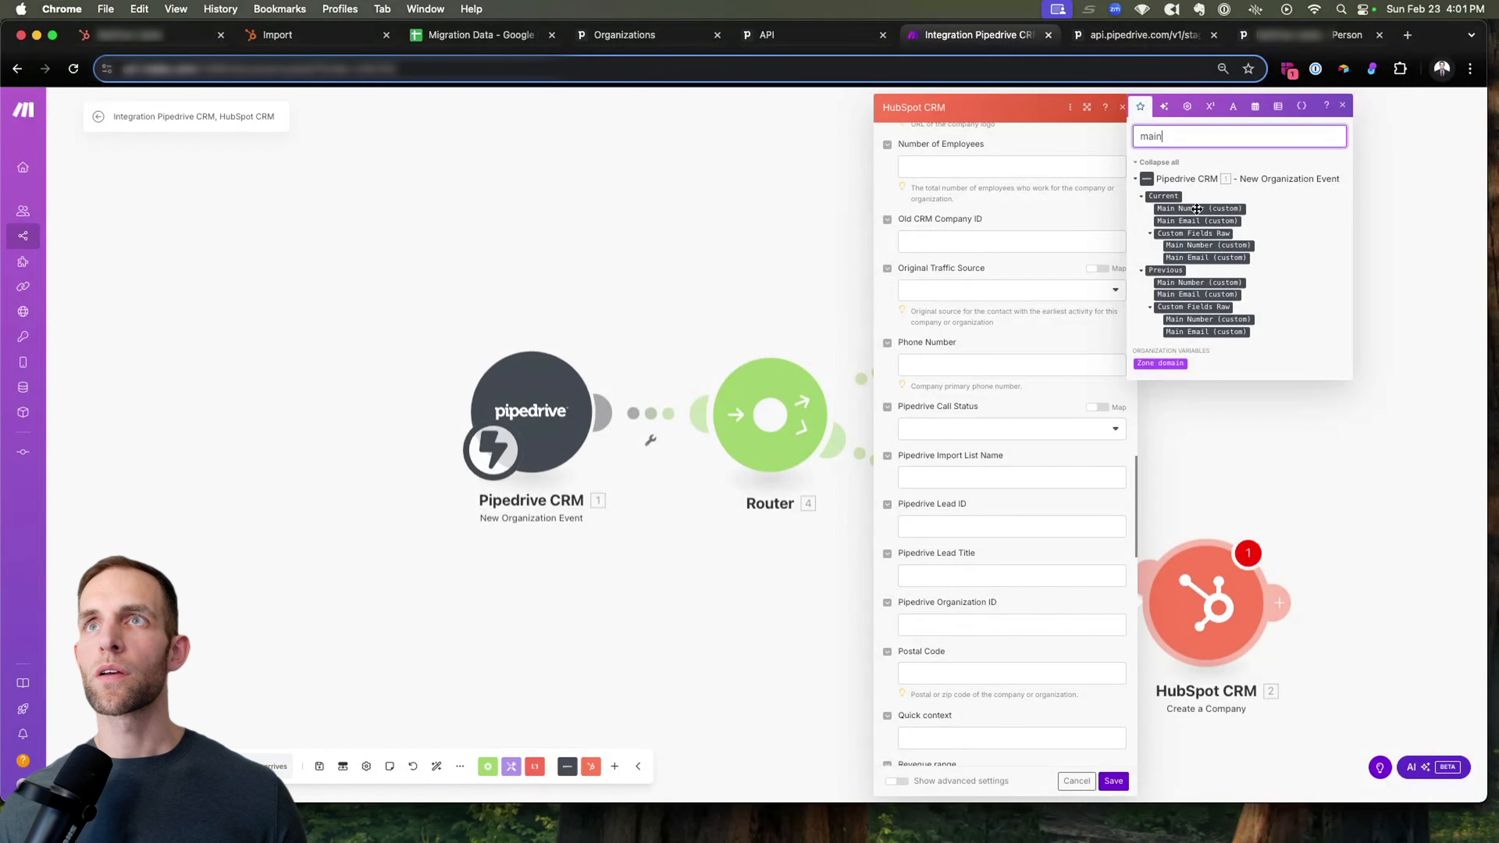
drag(1199, 207, 956, 354)
Map the Pipedrive Organization ID property of the Create a Company module to Pipedrive's current Organization ID.
scroll(956, 355, down, 5)
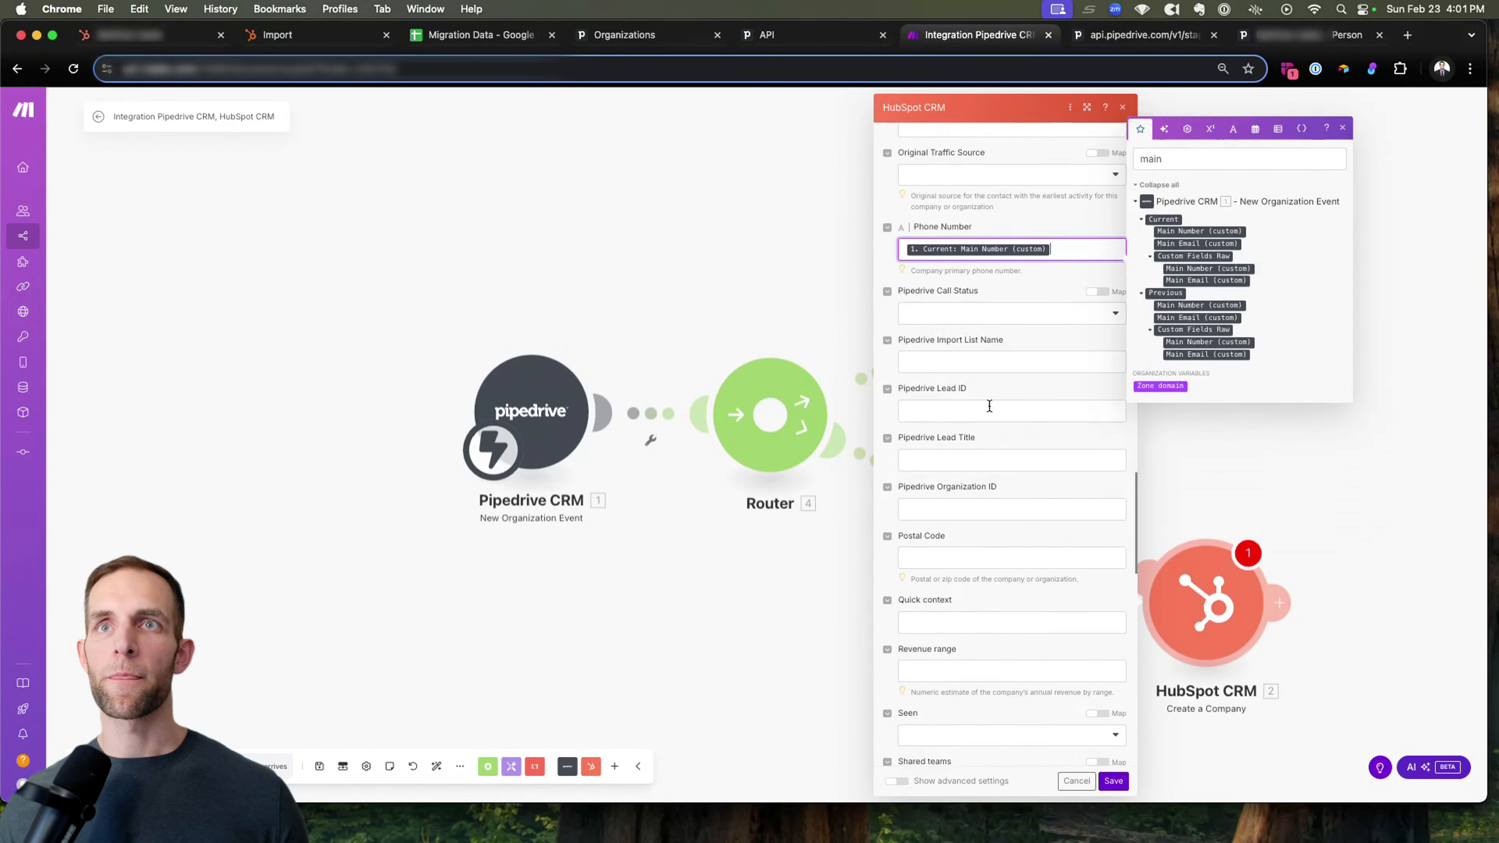
scroll(984, 384, down, 1)
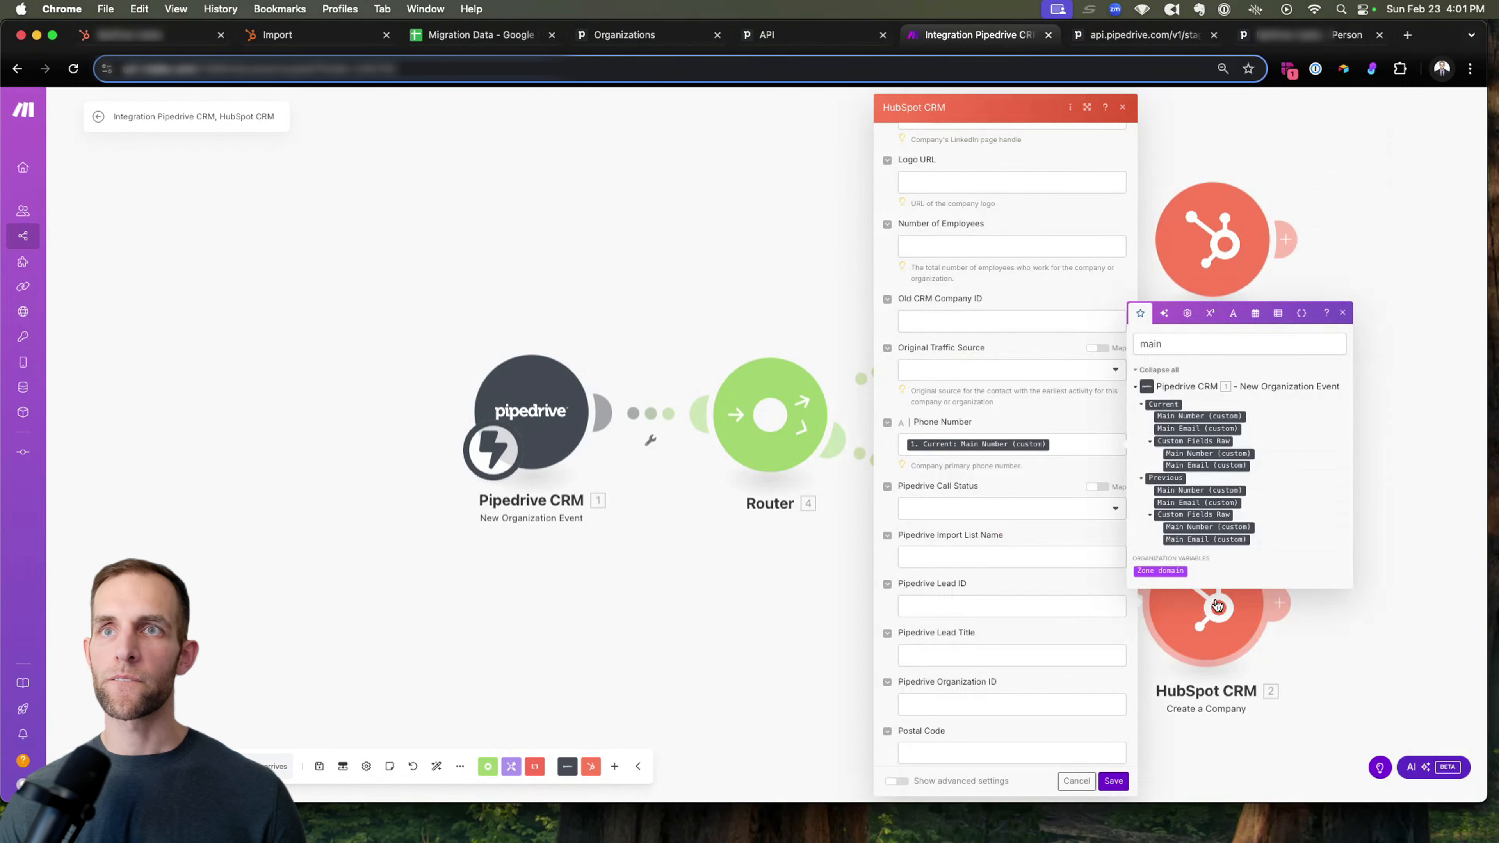
double_click(1180, 337)
text(id)
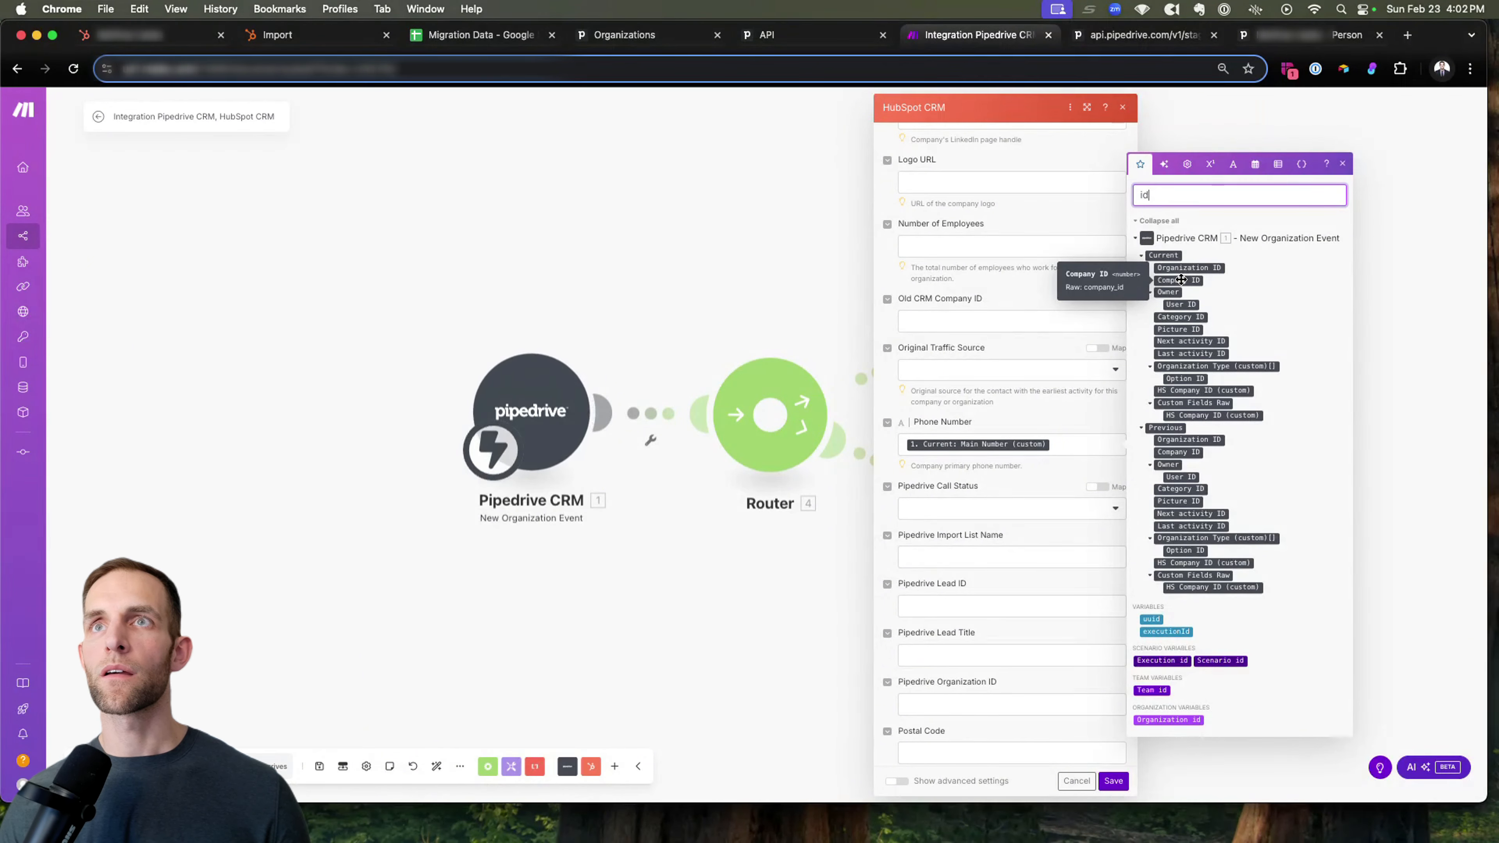
drag(1182, 268, 1131, 307)
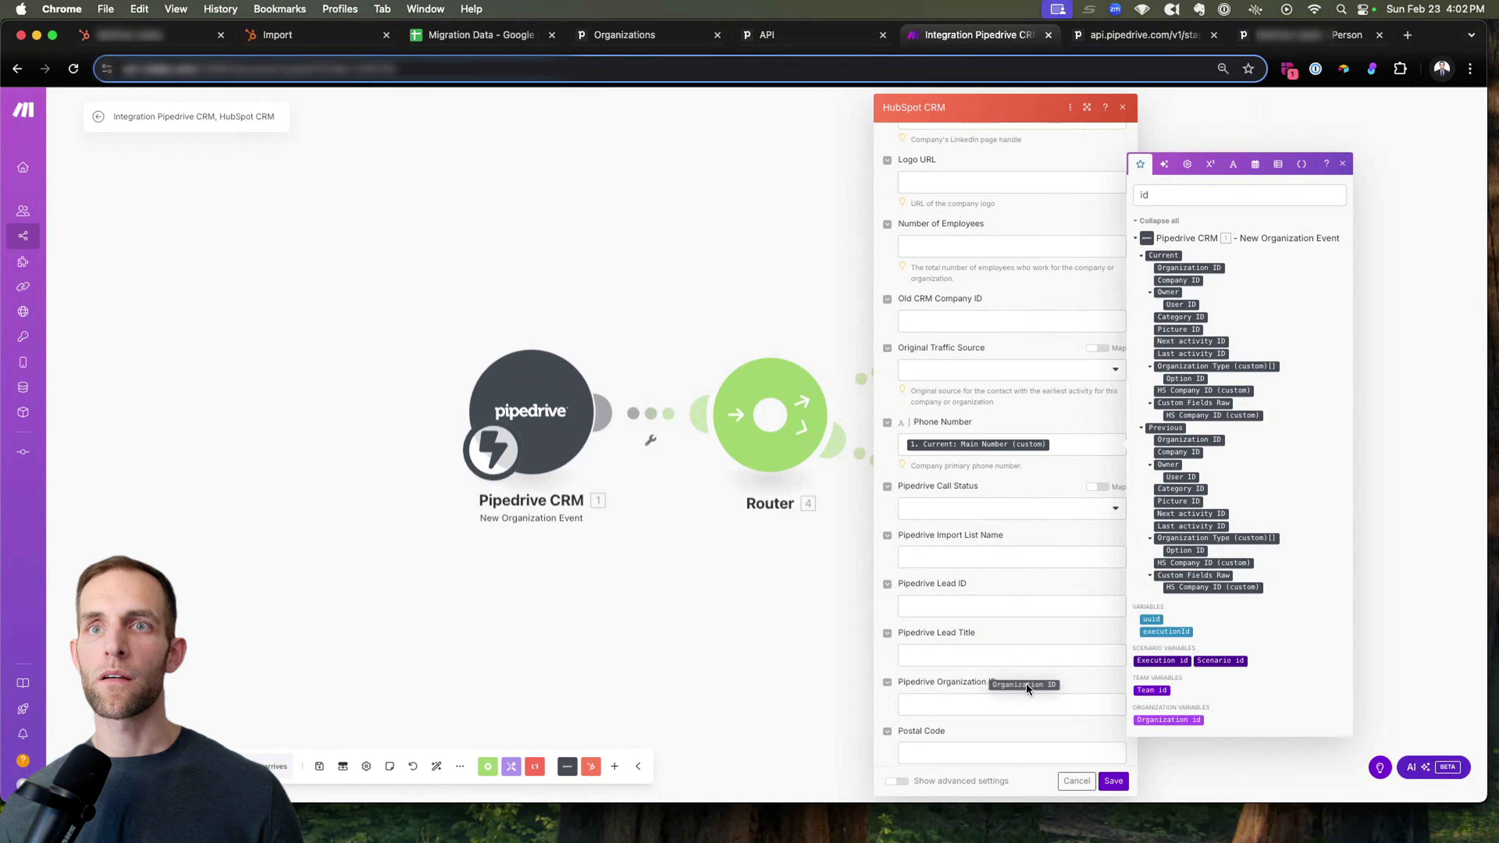
drag(1001, 703, 1002, 701)
Map the Postal Code property of the Create a Company module to Pipedrive's current Address postal code field.
scroll(1020, 652, down, 15)
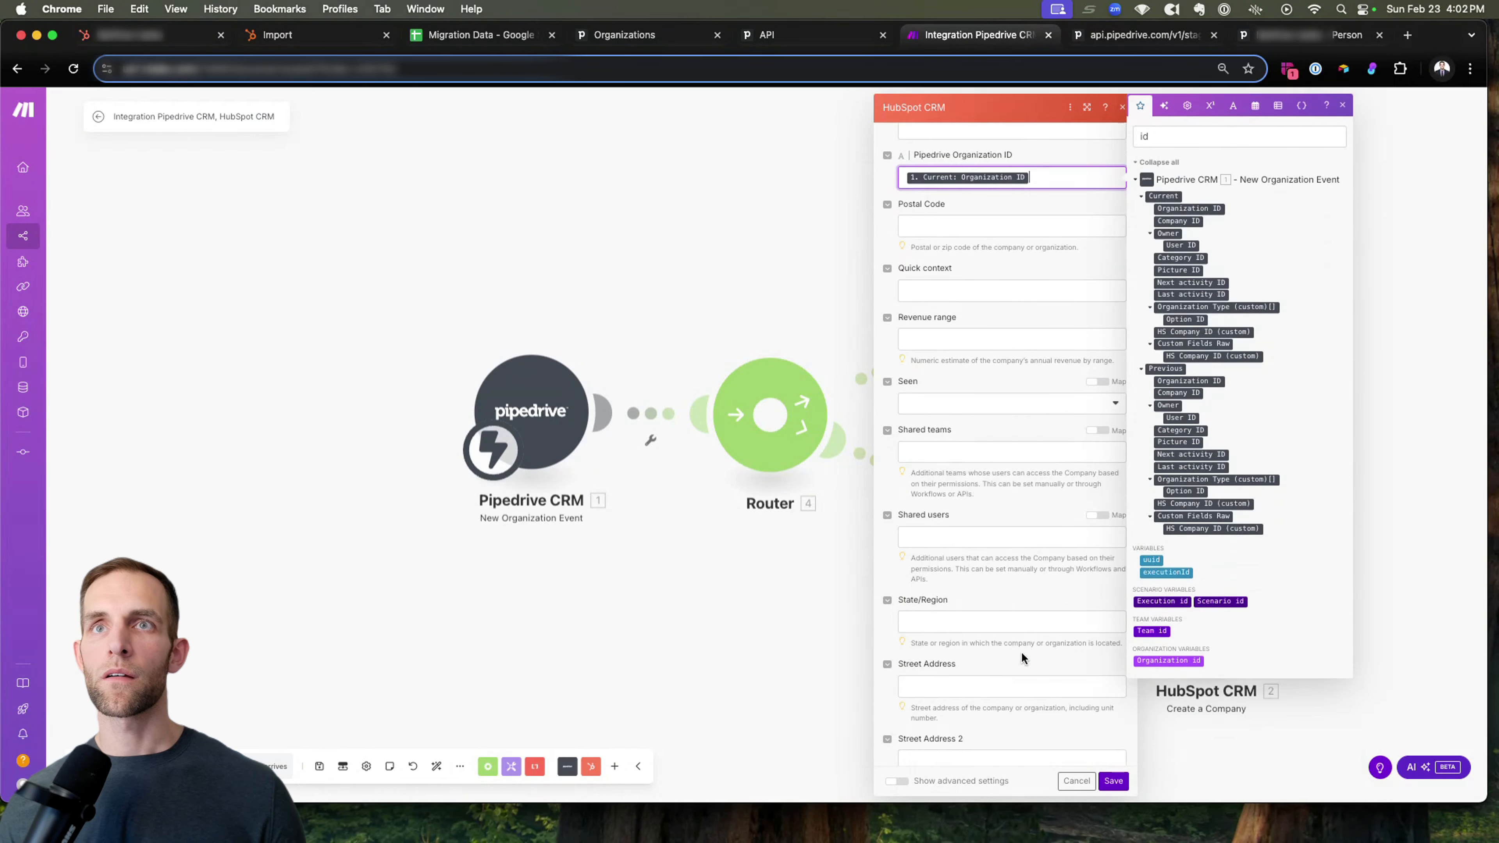
scroll(1022, 648, down, 3)
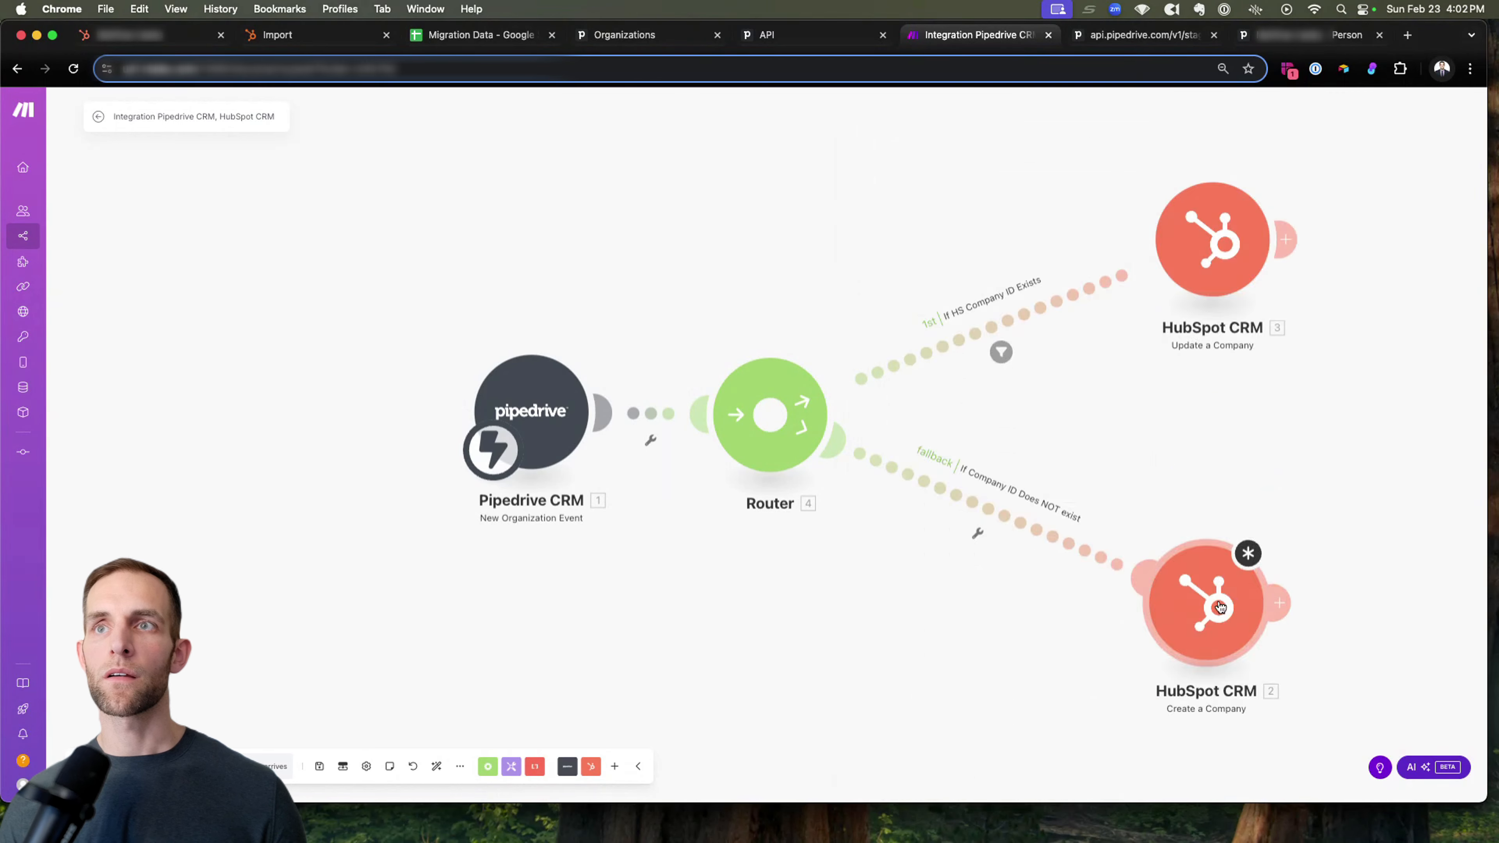
click(1177, 195)
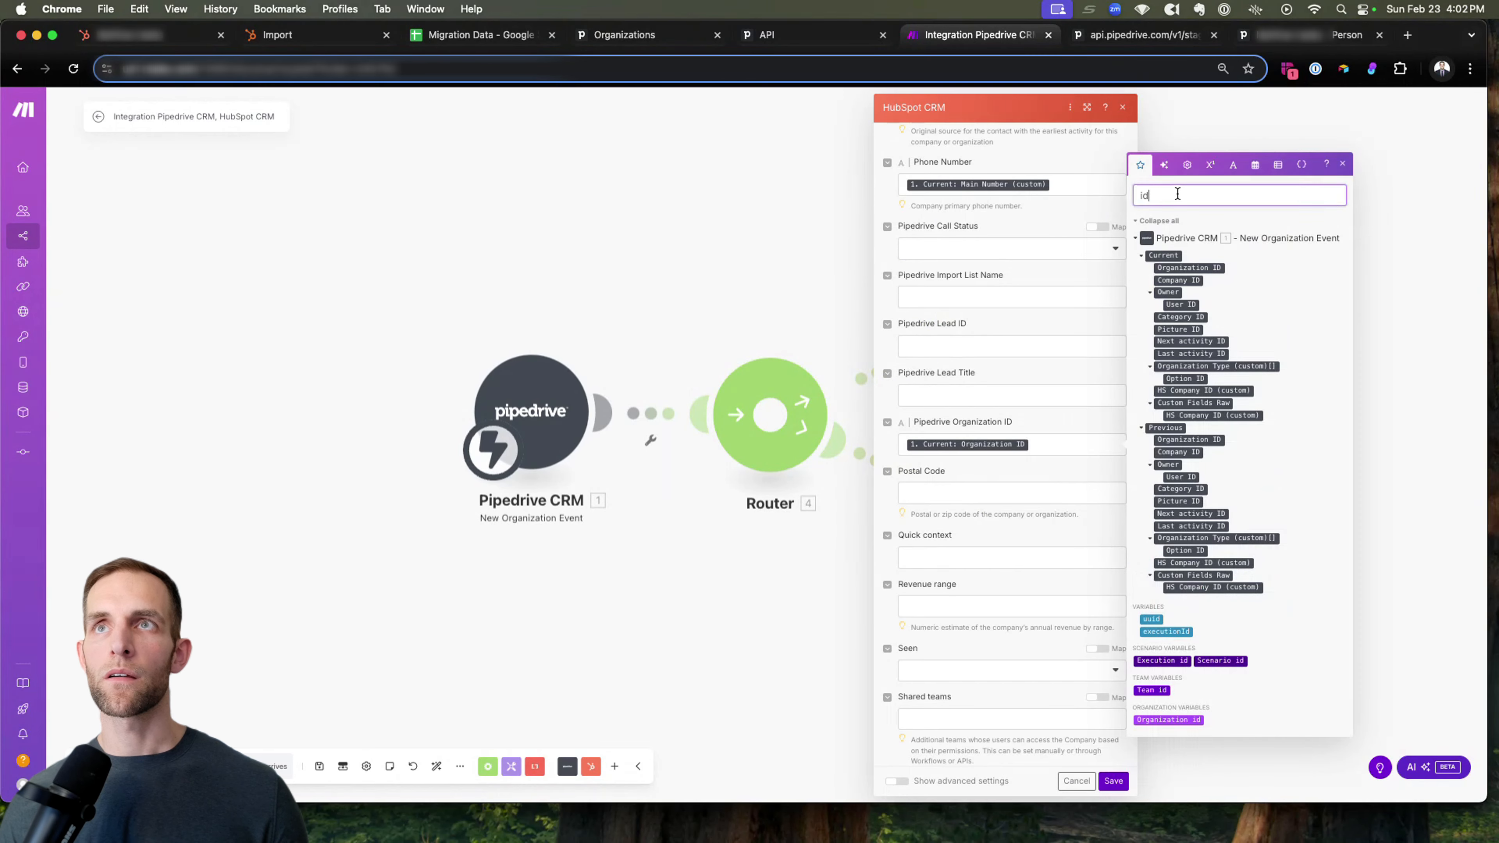
key(BackSpace)
key(BackSpace)
text(addre)
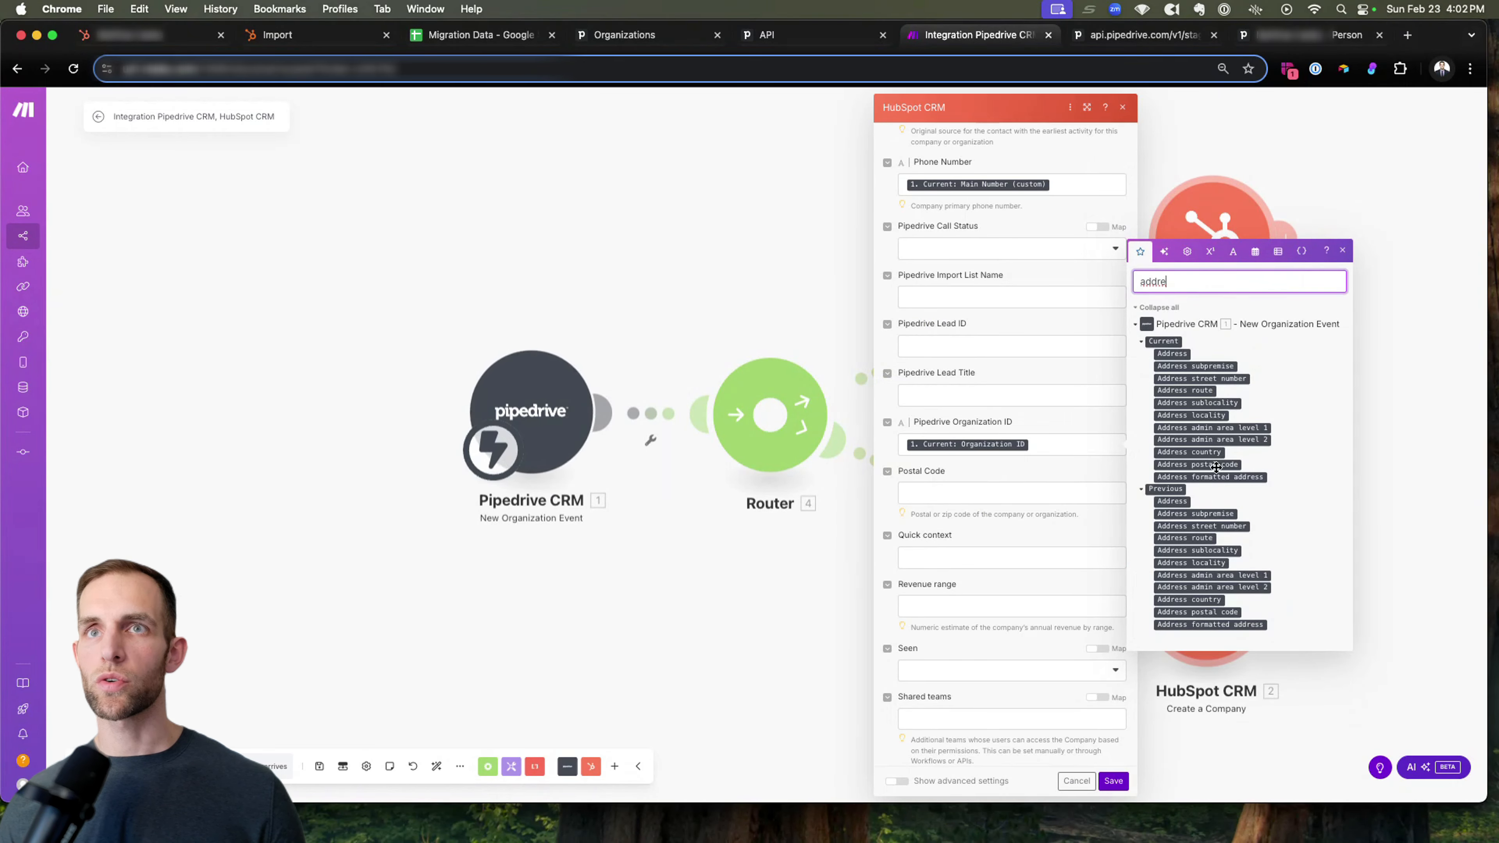
drag(1216, 467, 1023, 487)
Map State/Region to Pipedrive's current Address locality and Street Address to the current Address field.
scroll(1022, 496, down, 3)
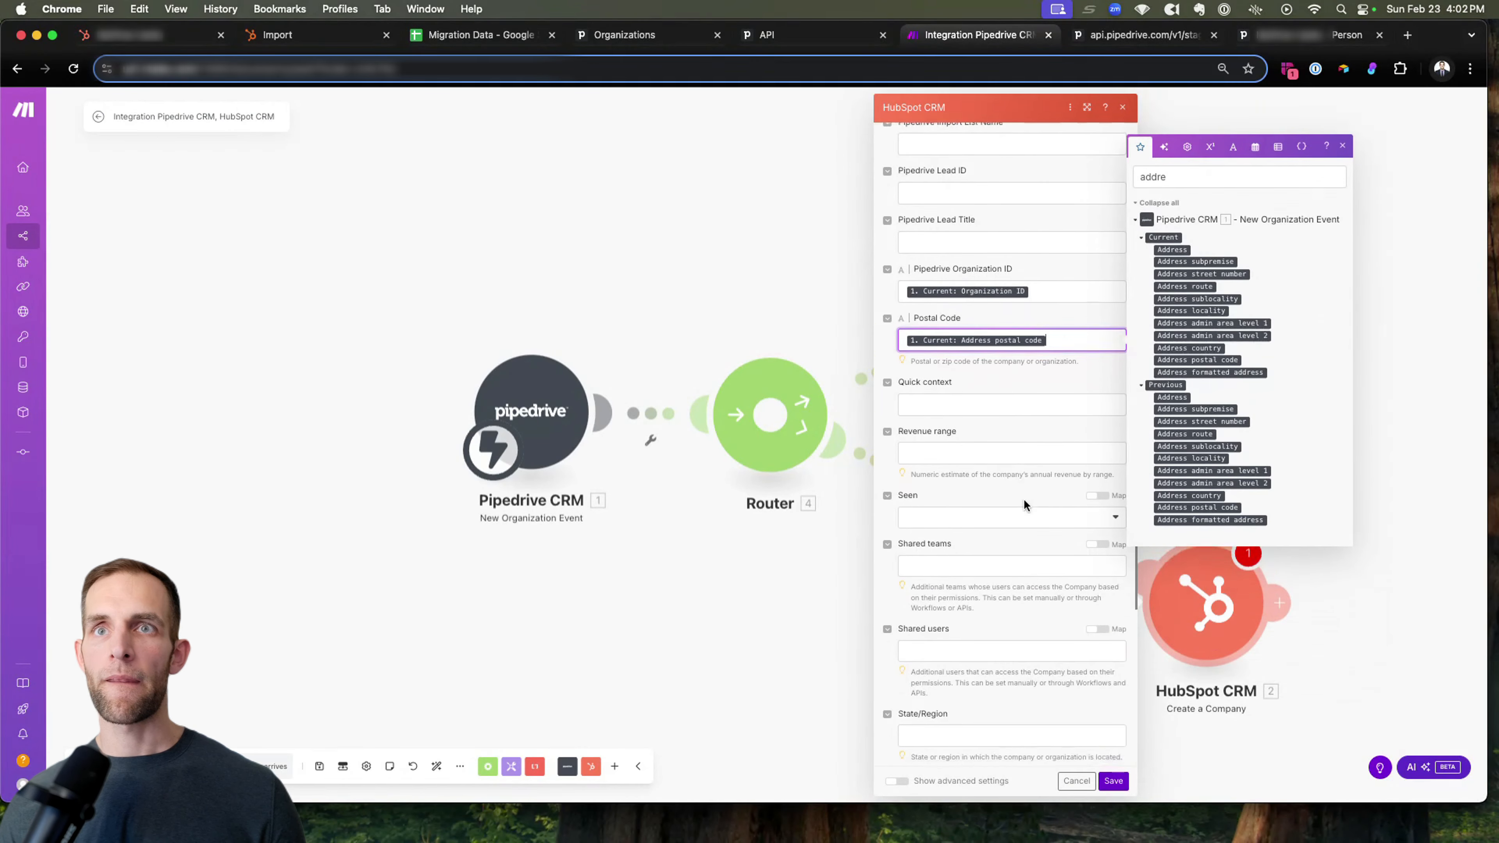
scroll(1023, 502, down, 5)
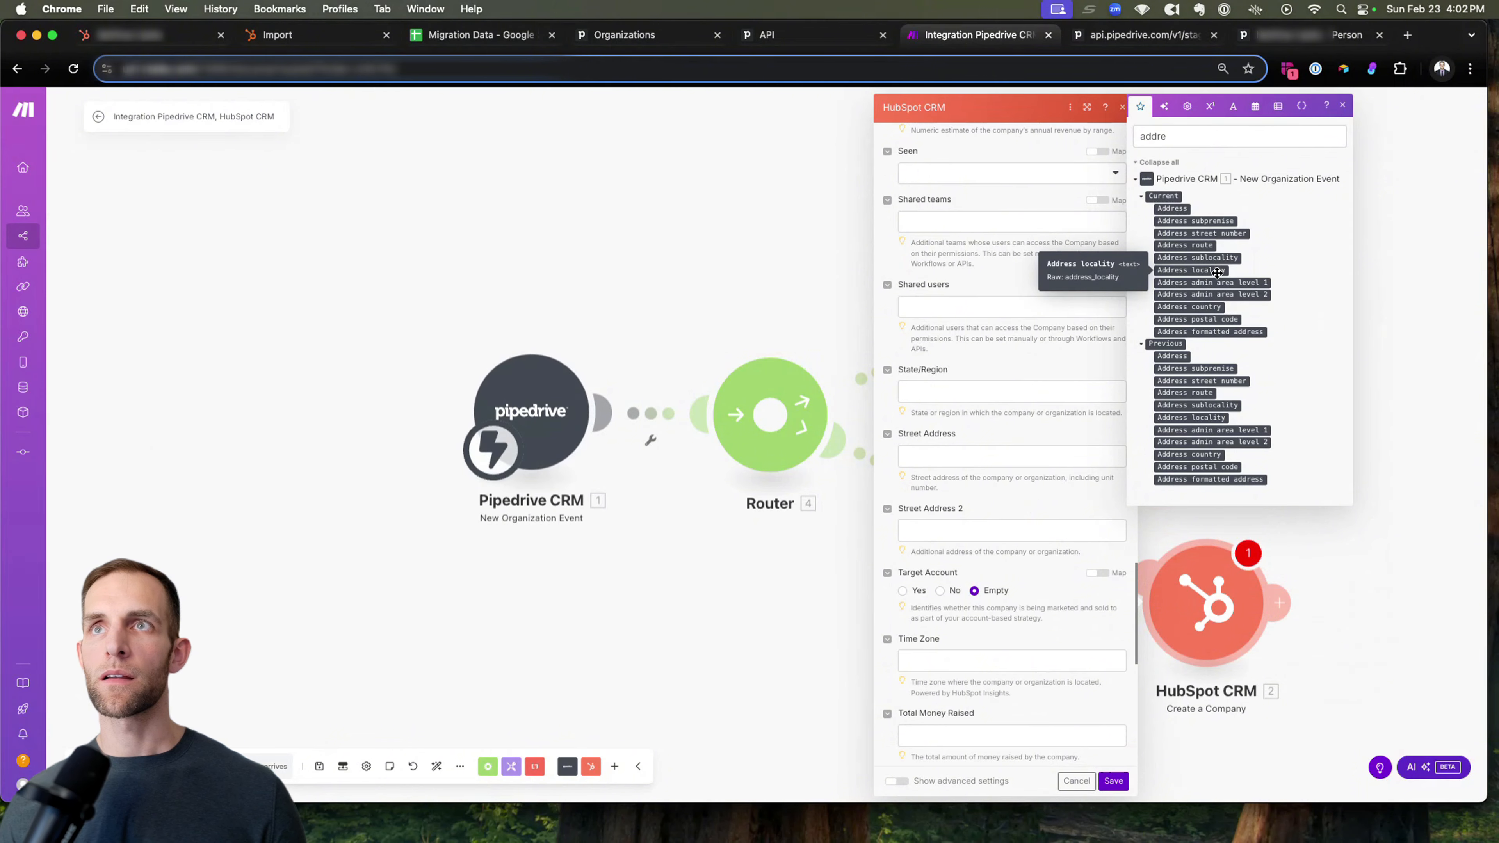
drag(1217, 272, 1211, 276)
drag(1004, 447, 1003, 391)
scroll(1010, 428, down, 2)
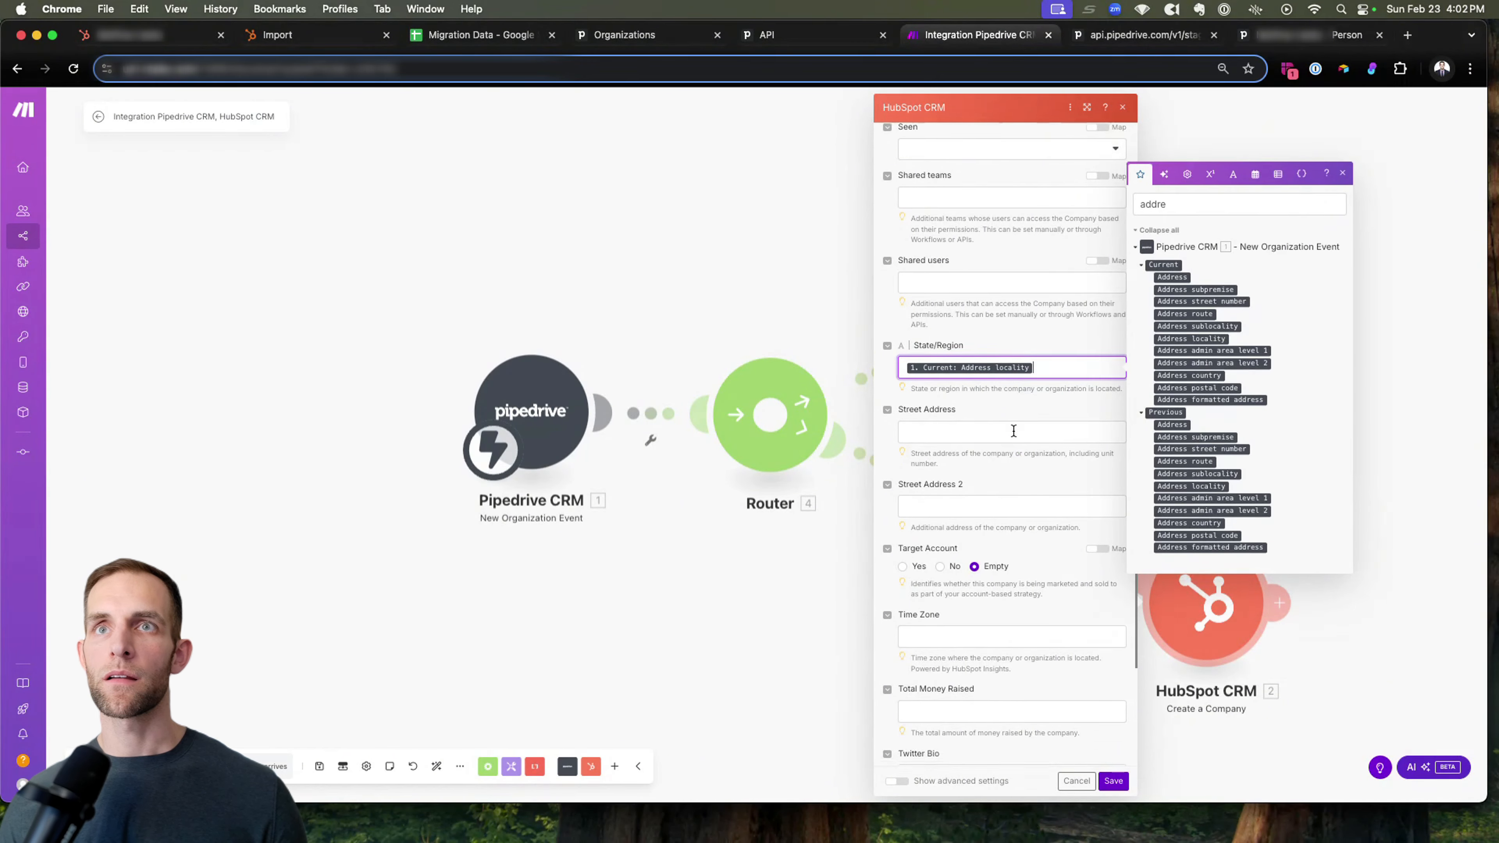
scroll(1043, 440, down, 10)
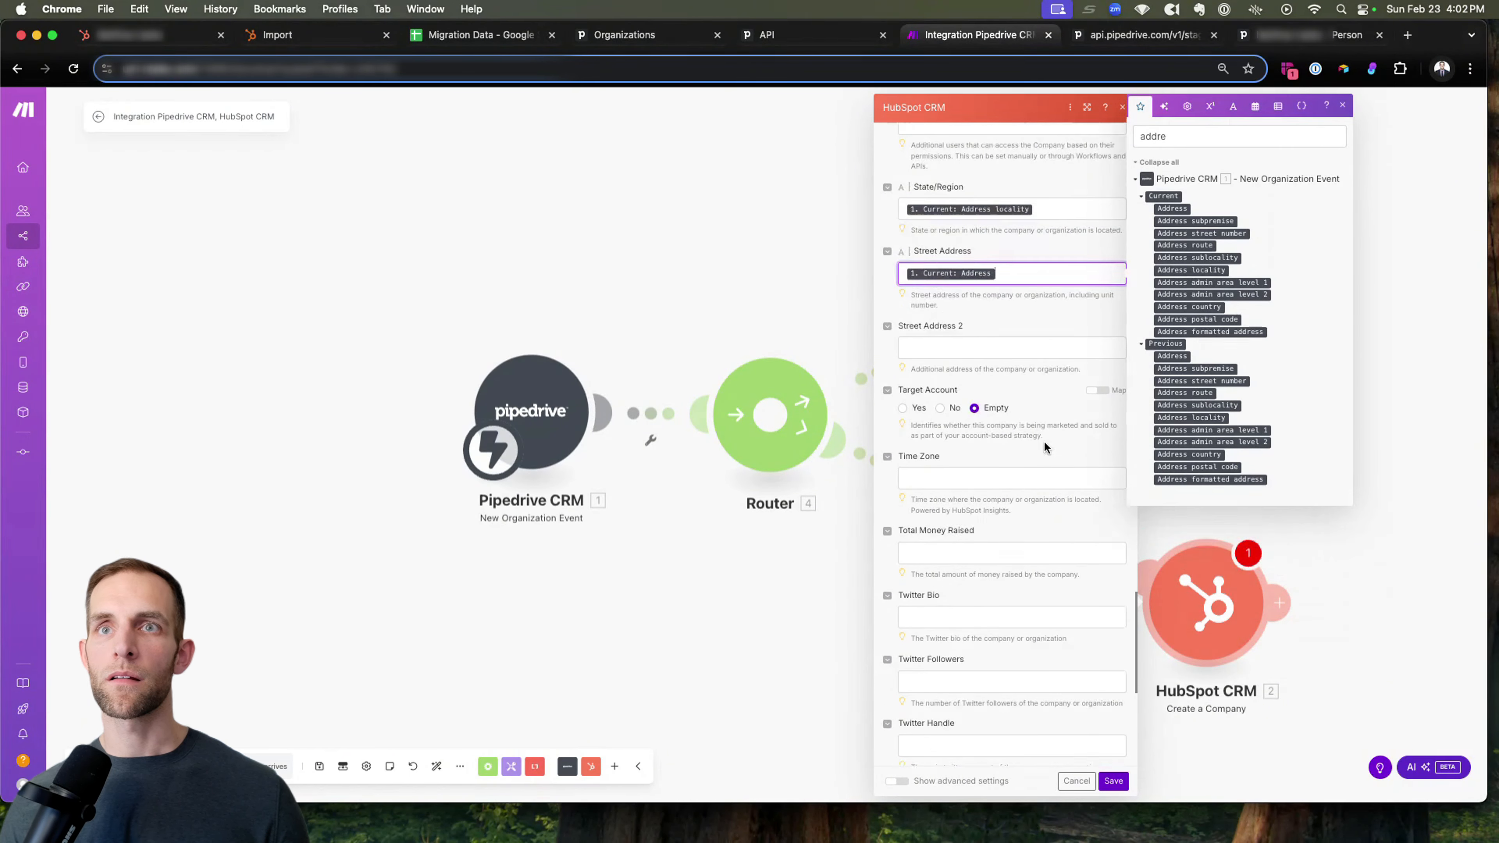
Map the Website URL property to Pipedrive's current Website (custom) field and save the Create a Company module.
click(1180, 141)
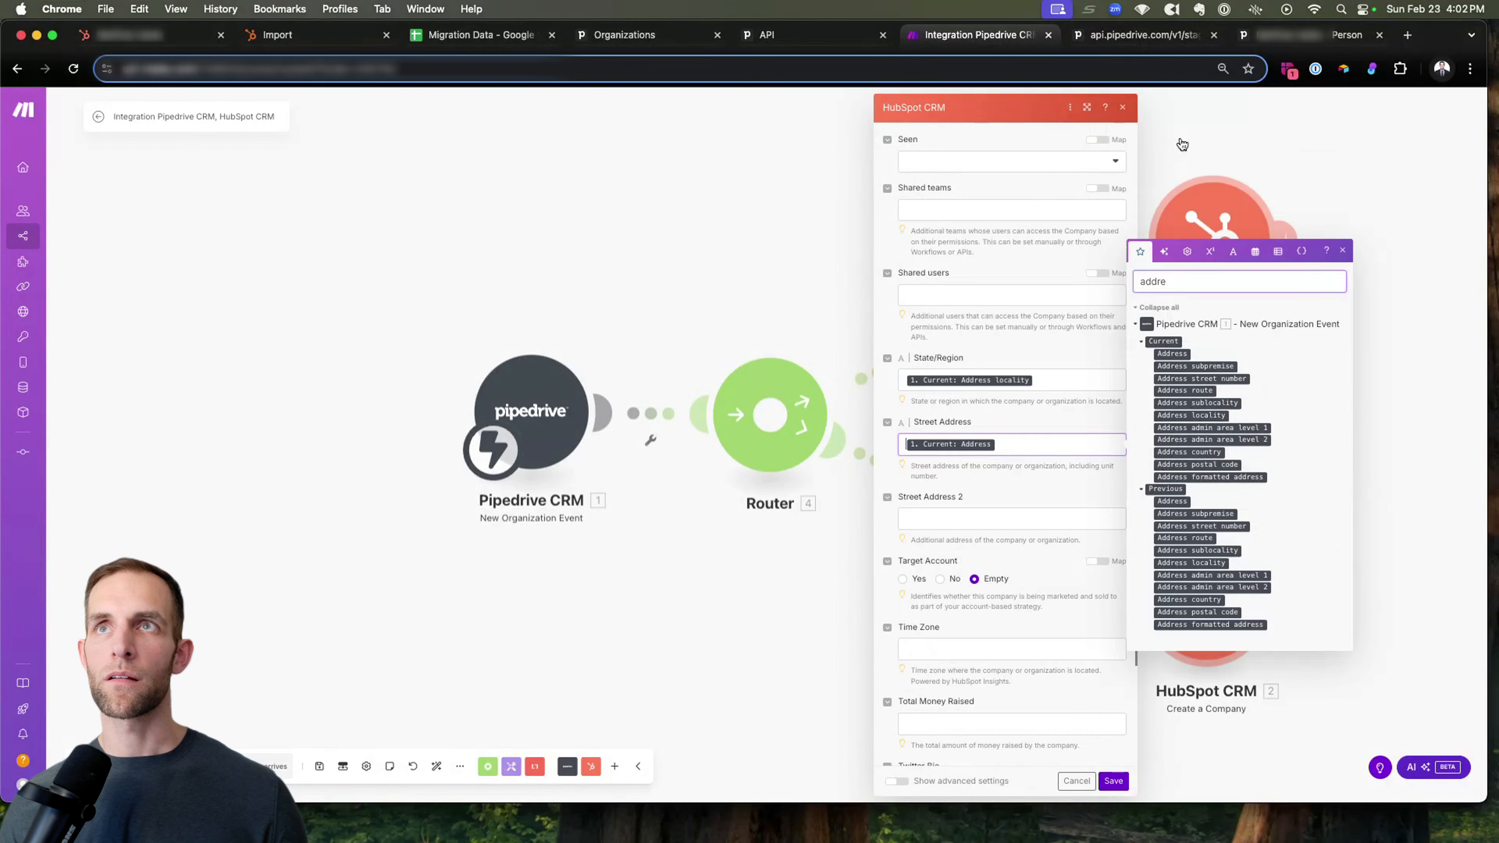
double_click(1179, 284)
text(web)
drag(1200, 453, 1028, 691)
scroll(994, 599, down, 10)
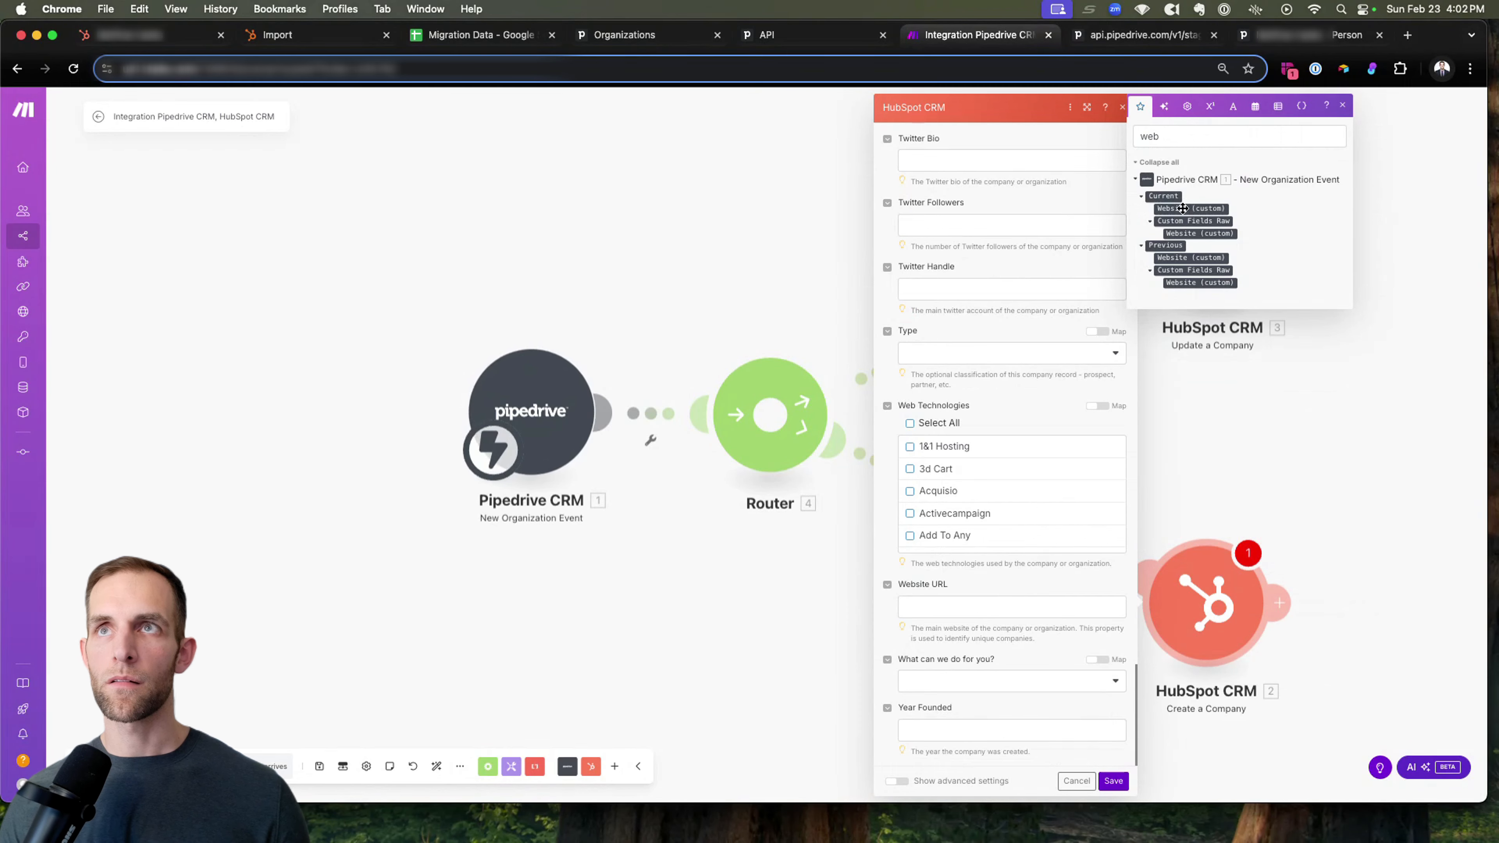
drag(1183, 209, 988, 609)
click(1112, 780)
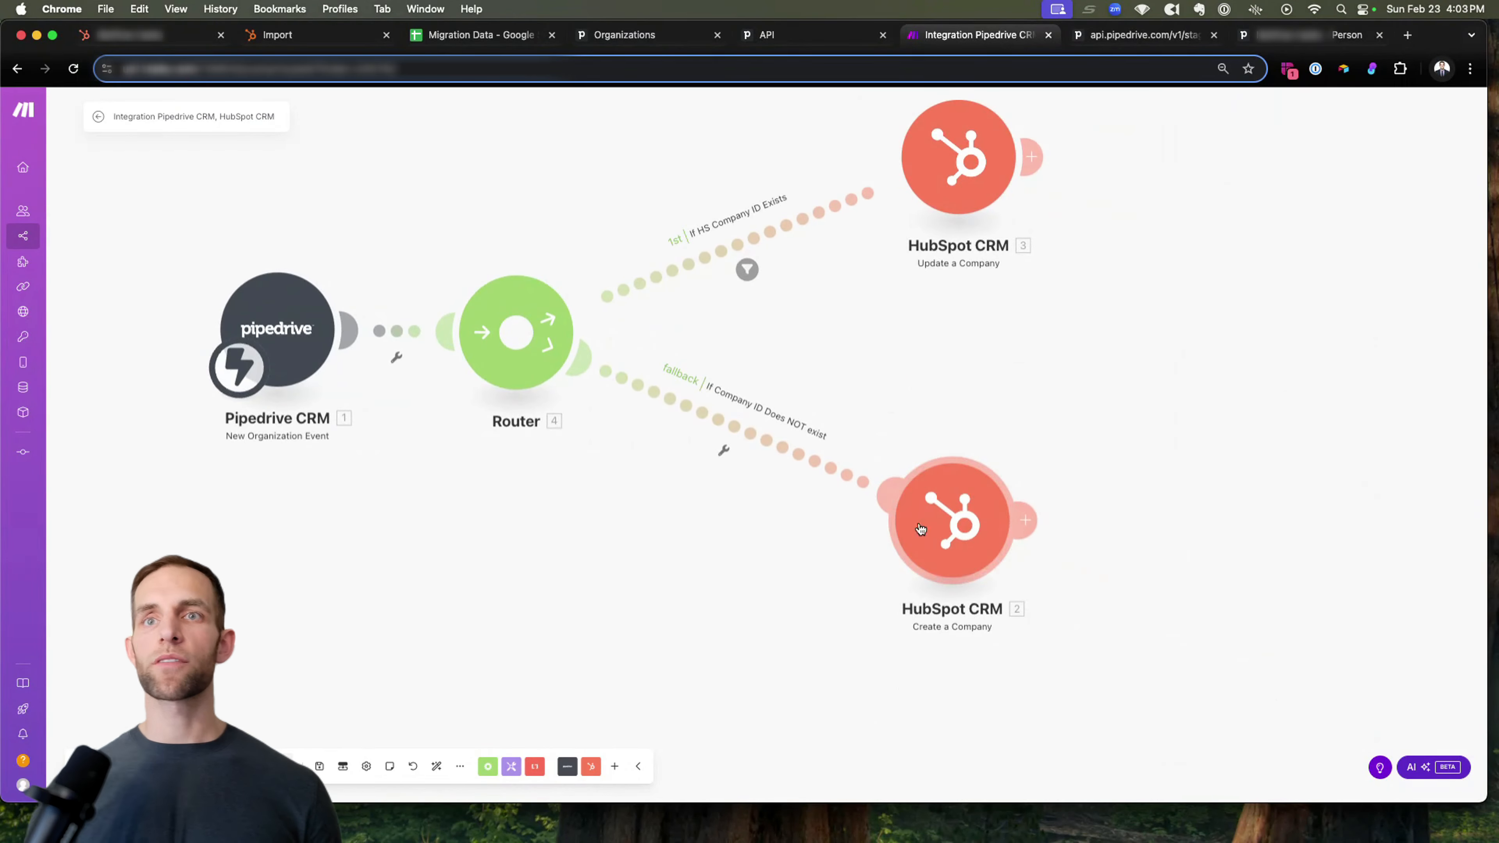
Add a Pipedrive CRM Update an Organization module after the HubSpot Create a Company module.
click(1036, 518)
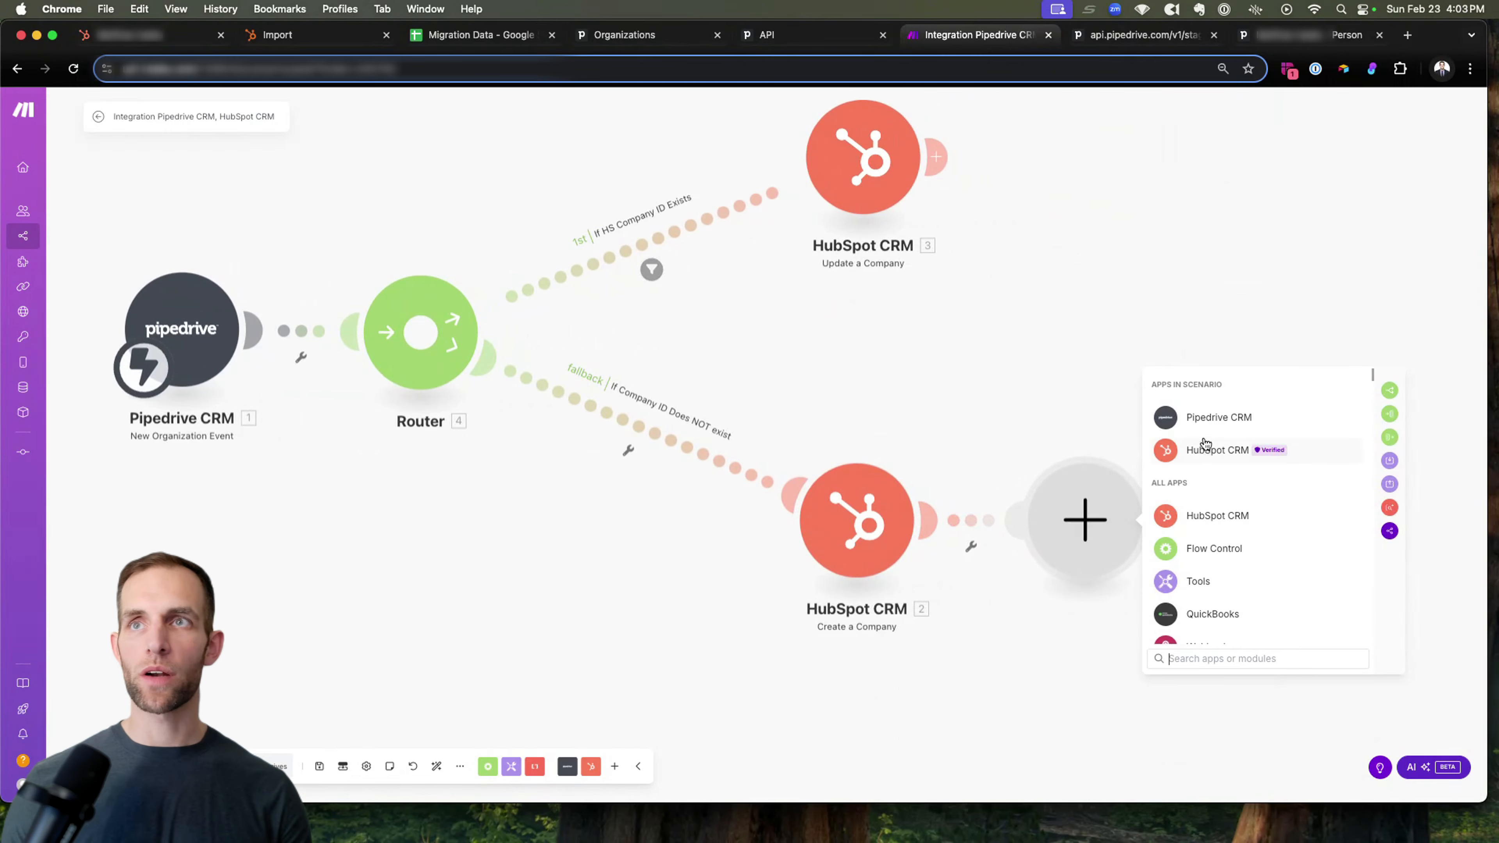
click(1204, 420)
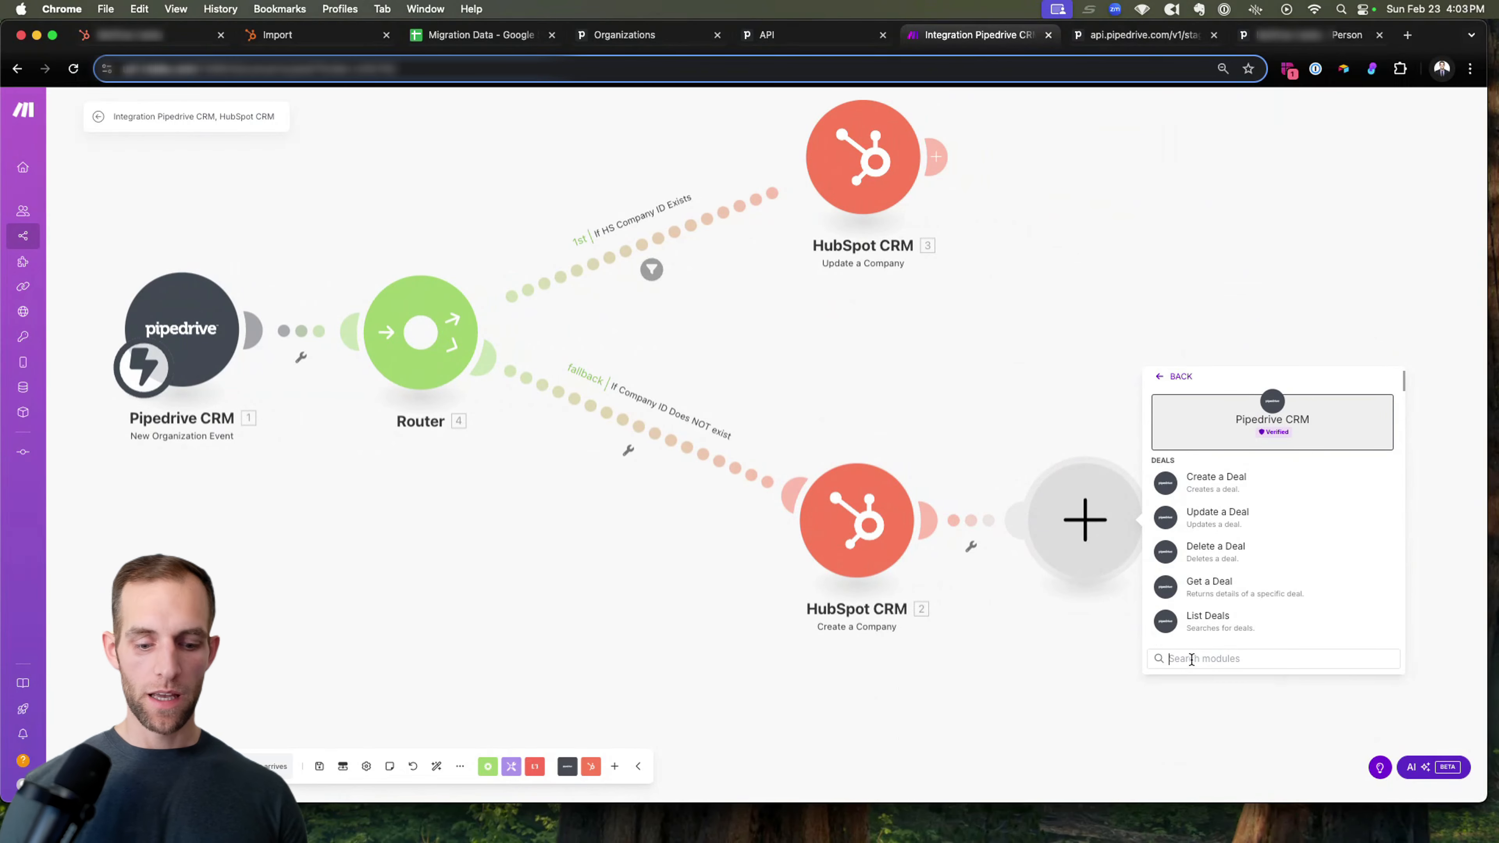
text(update or)
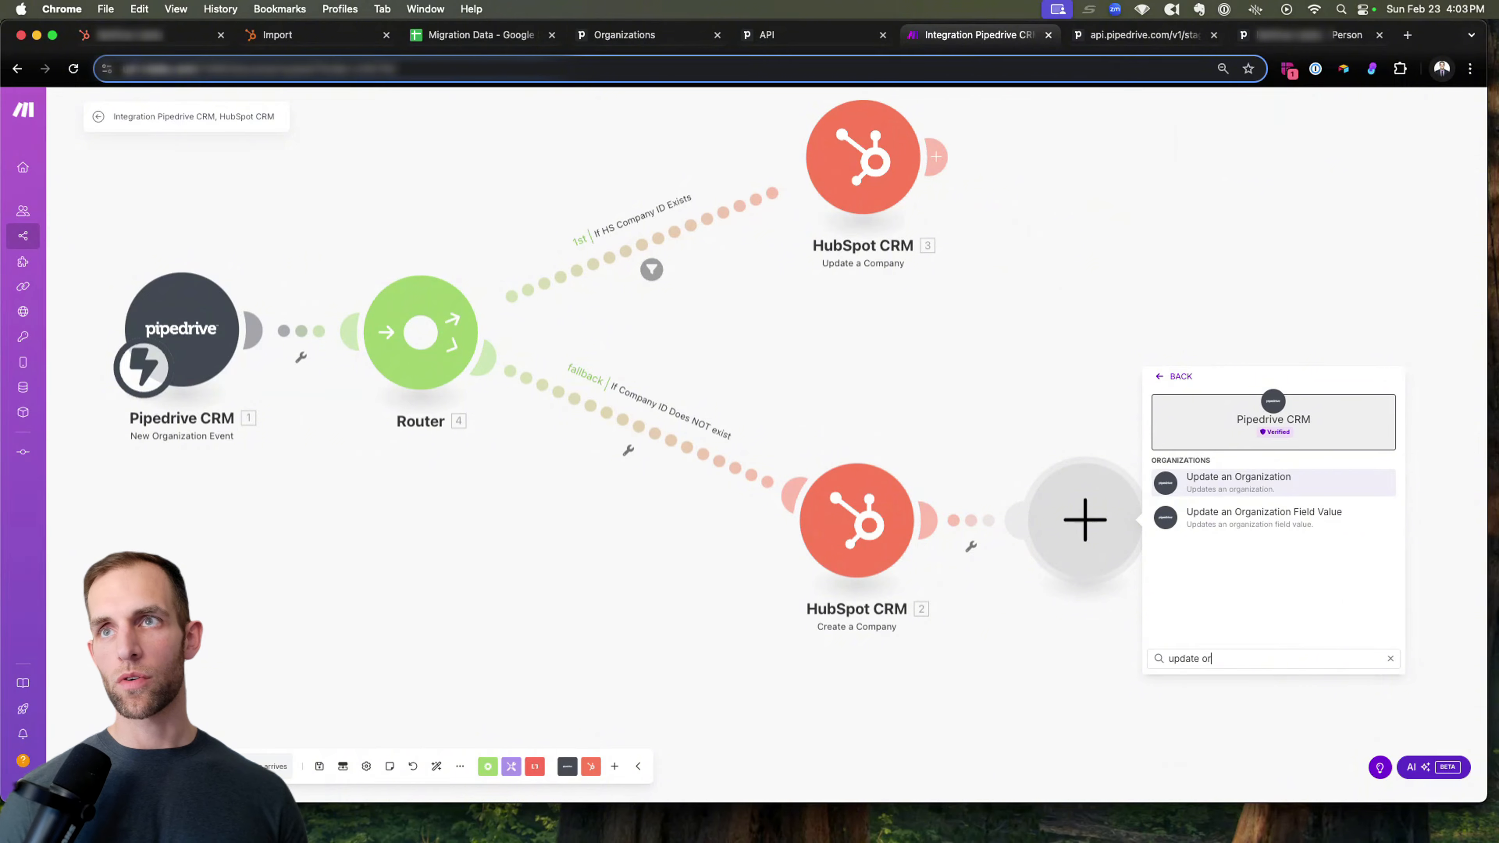
key(Return)
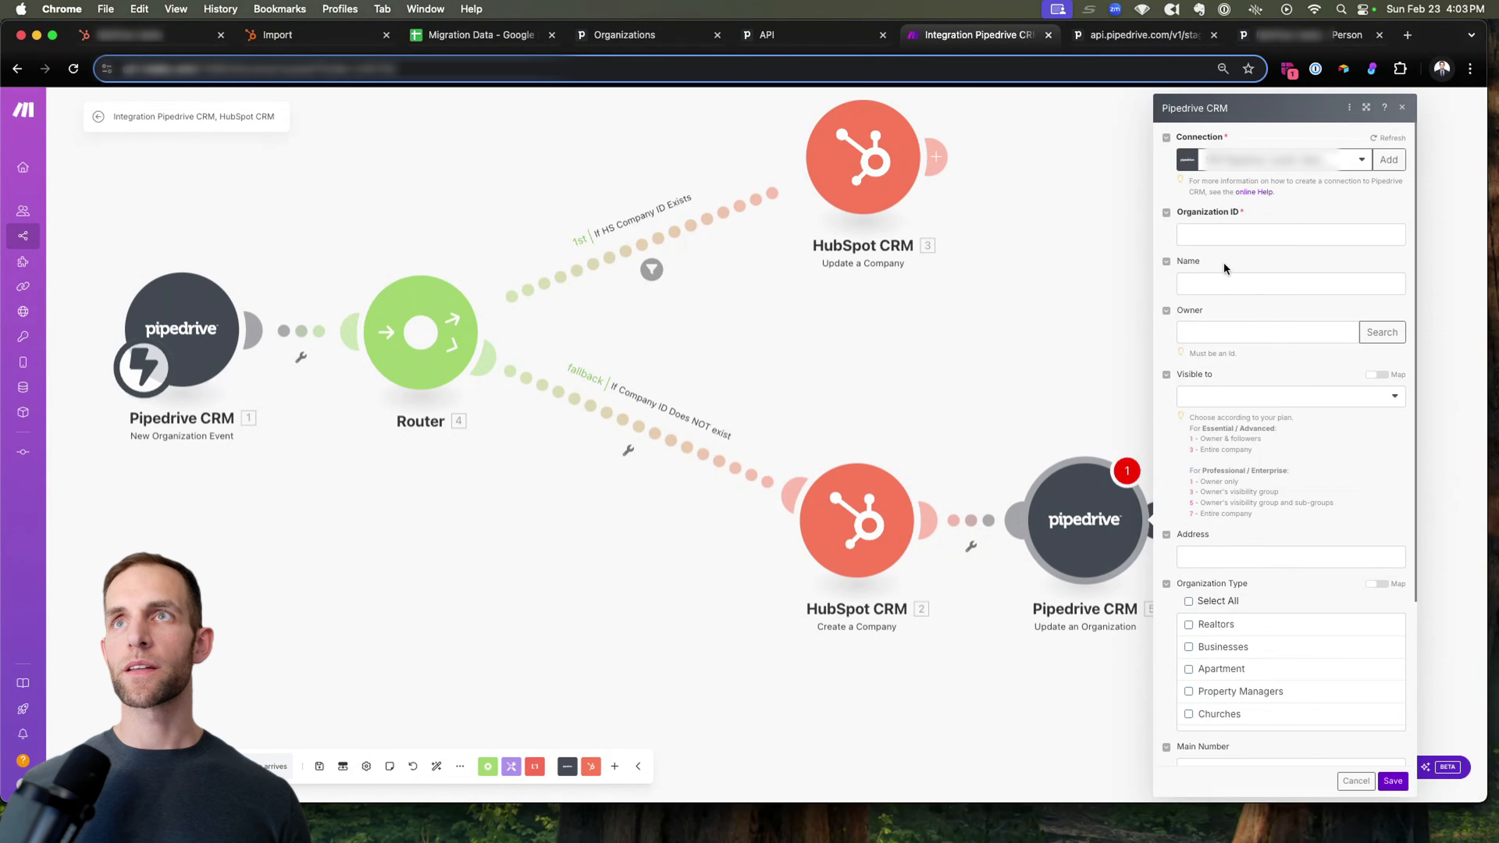
Map the Organization ID of the Update an Organization module to the current Organization ID from the New Organization Event.
click(1226, 238)
click(987, 163)
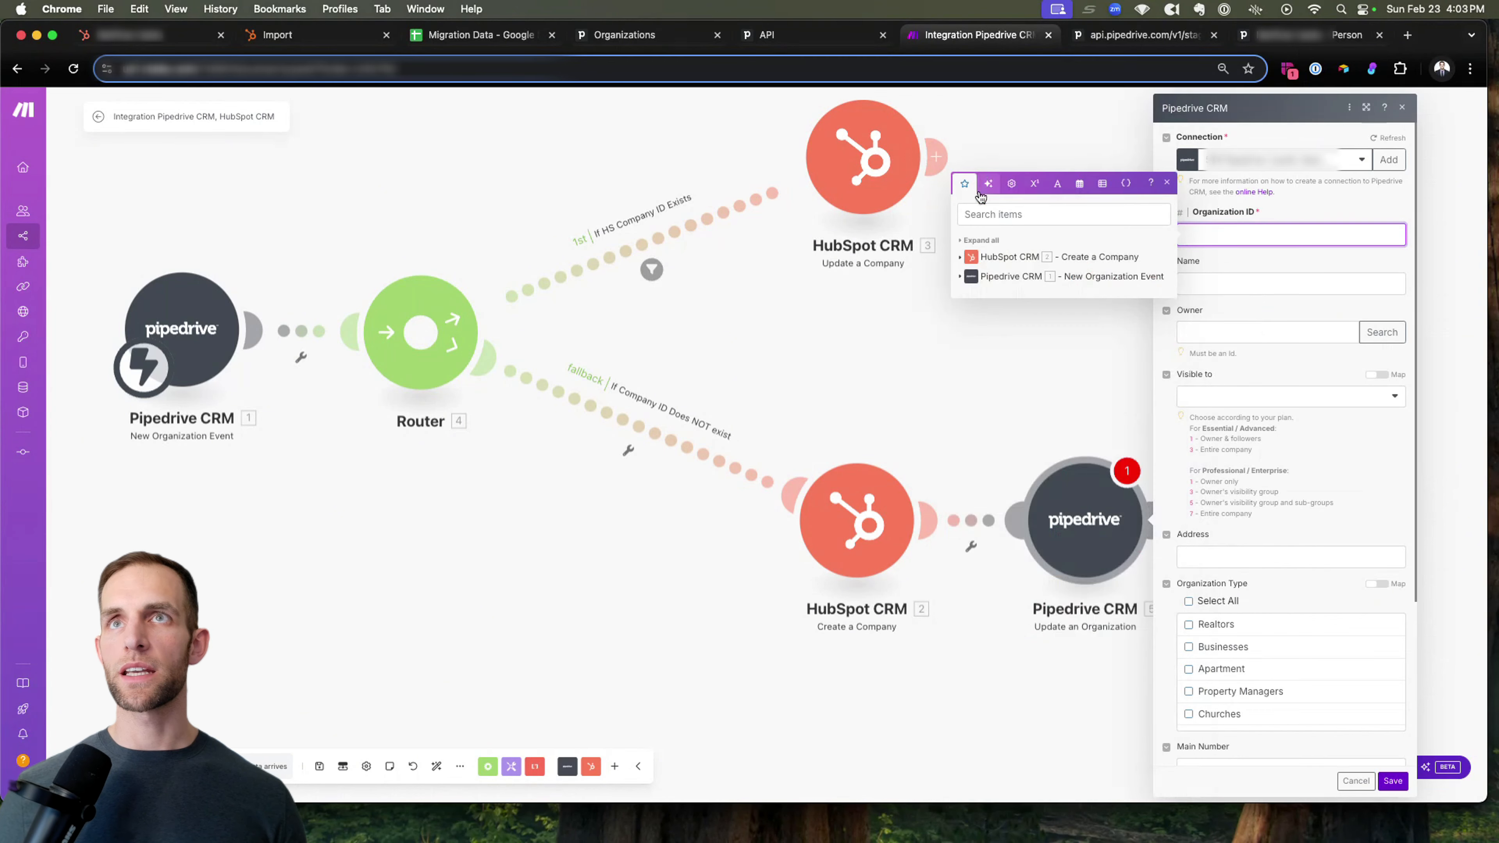
click(994, 277)
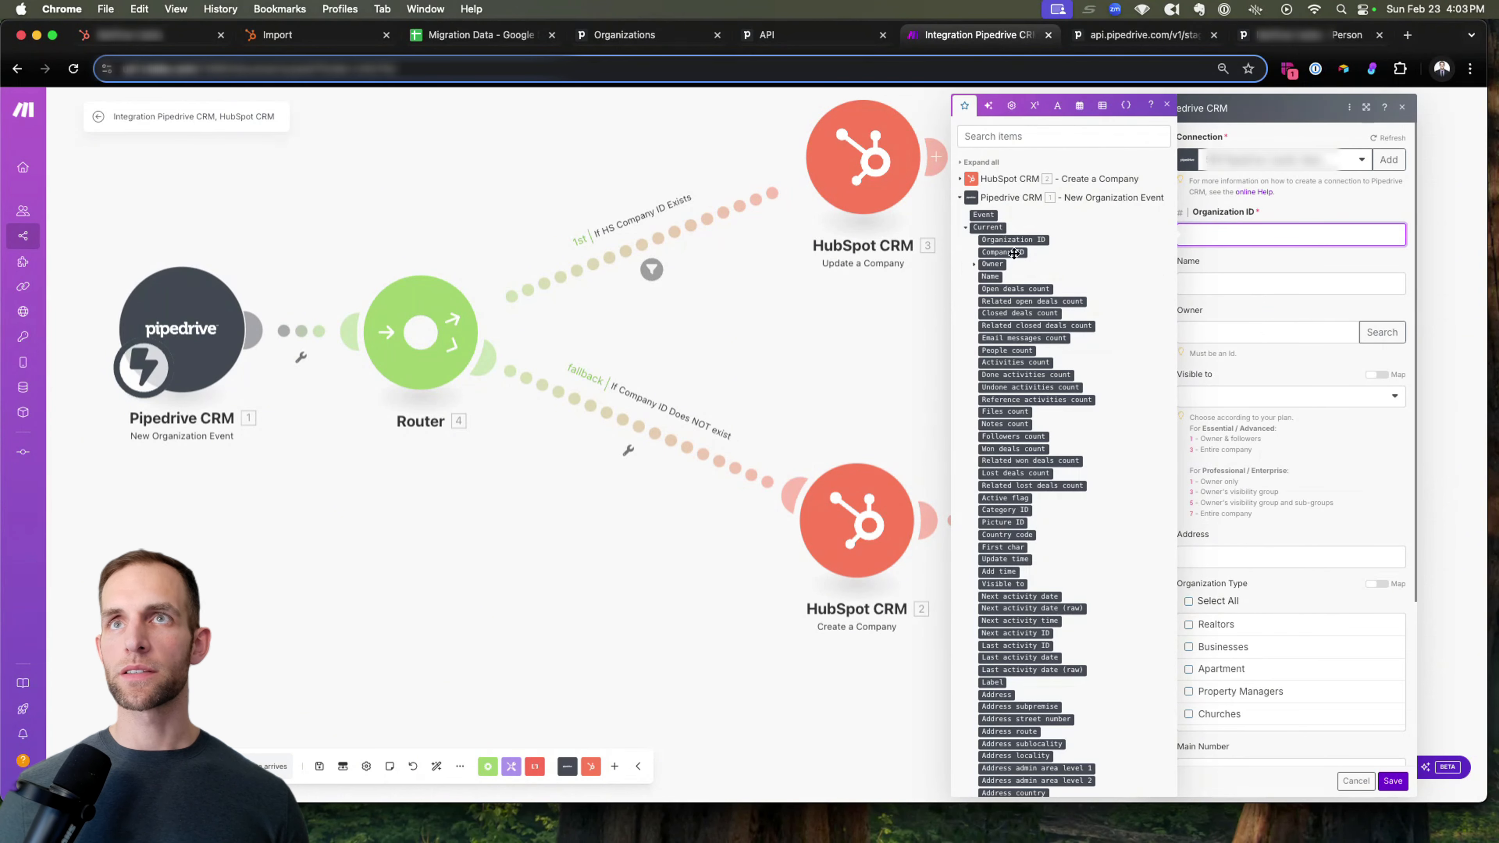
drag(1029, 239, 1220, 239)
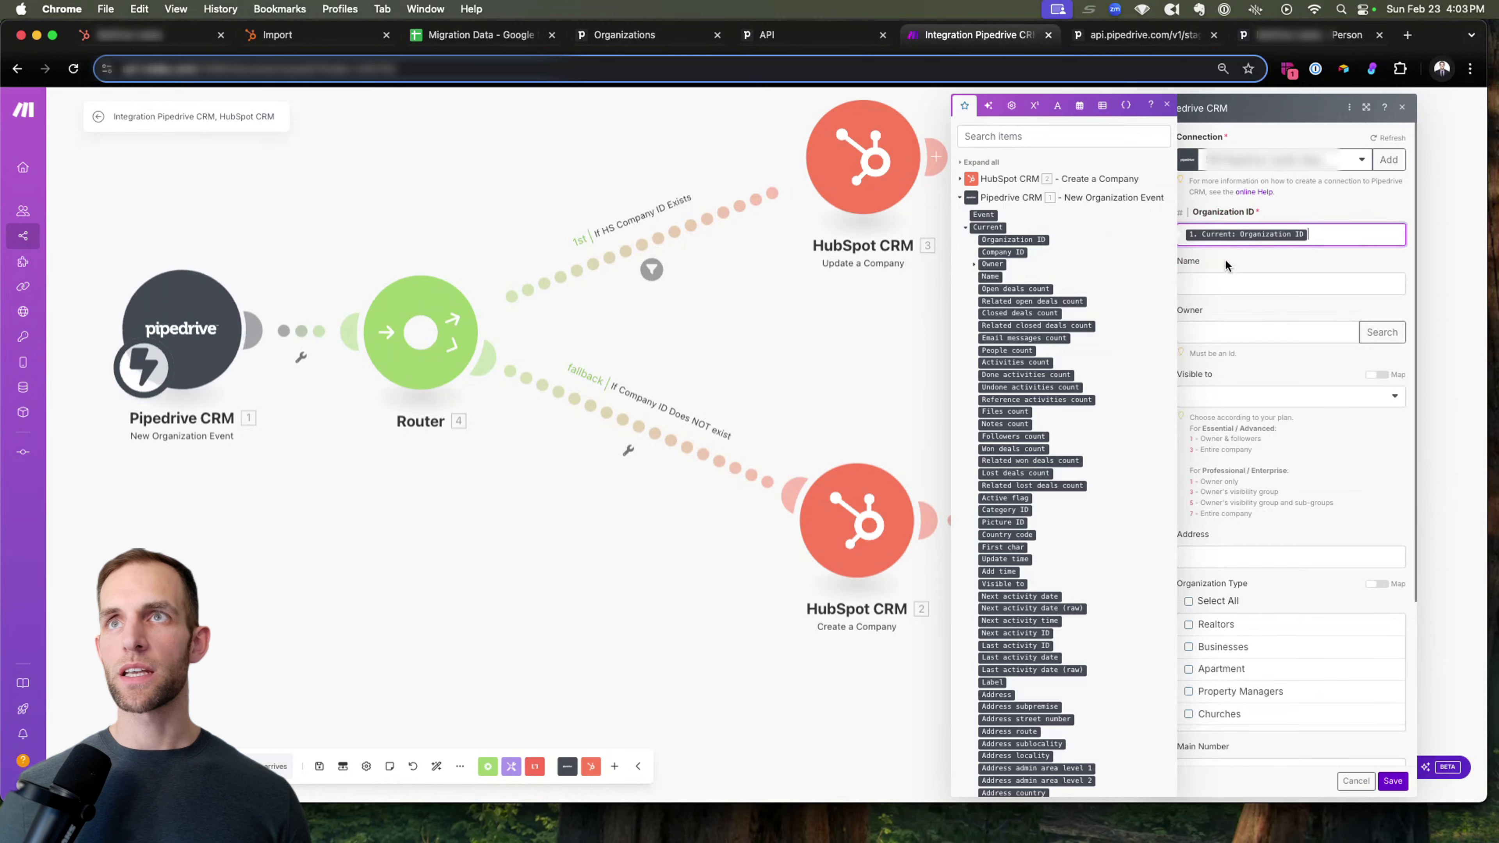
Map HS Company ID to the ID from HubSpot's Create a Company module and save the Update an Organization module.
click(1214, 284)
scroll(1252, 332, down, 4)
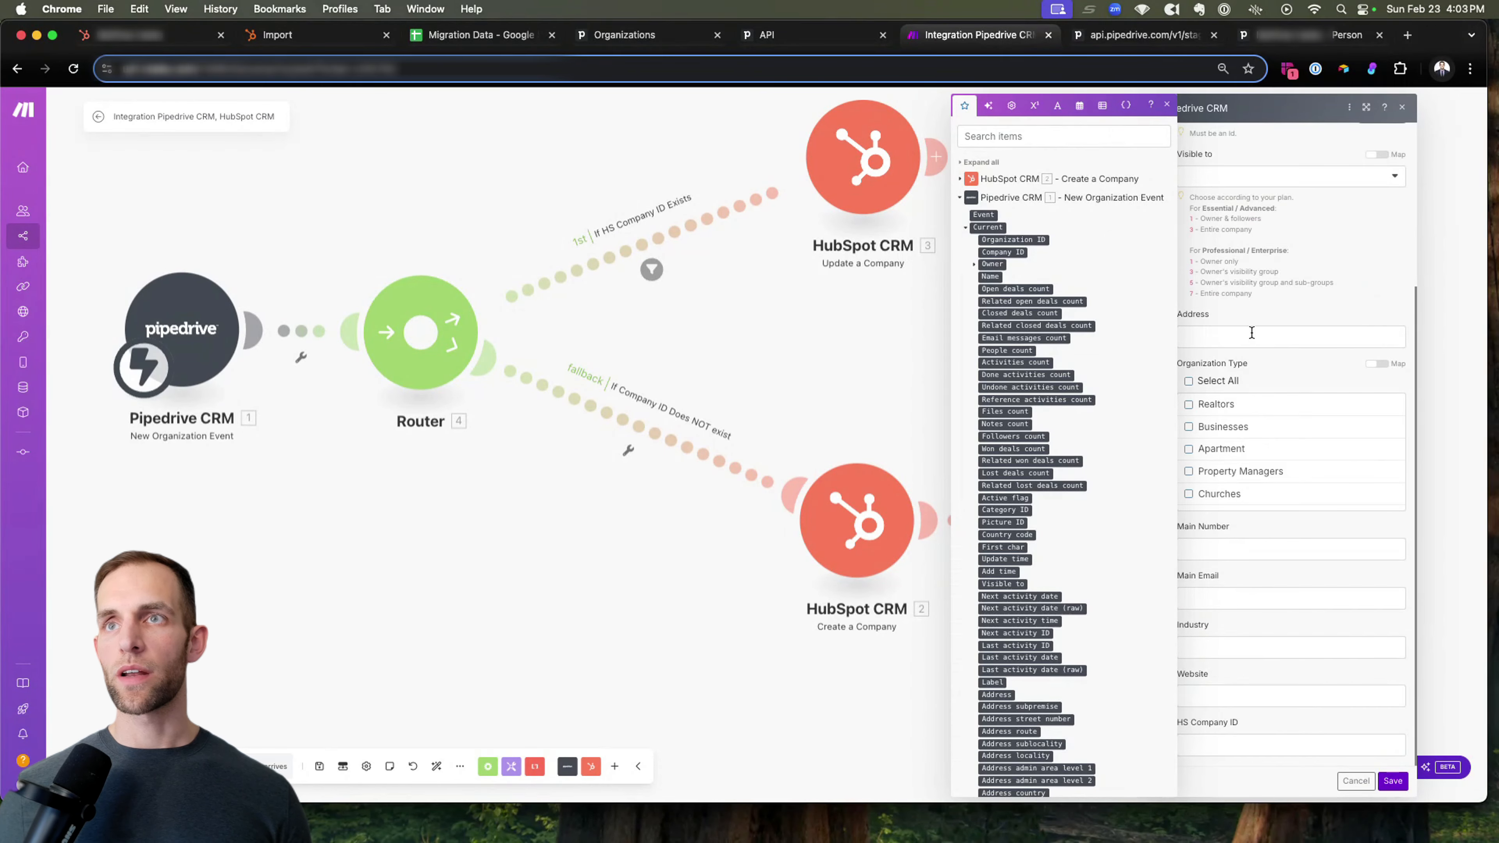
click(1234, 745)
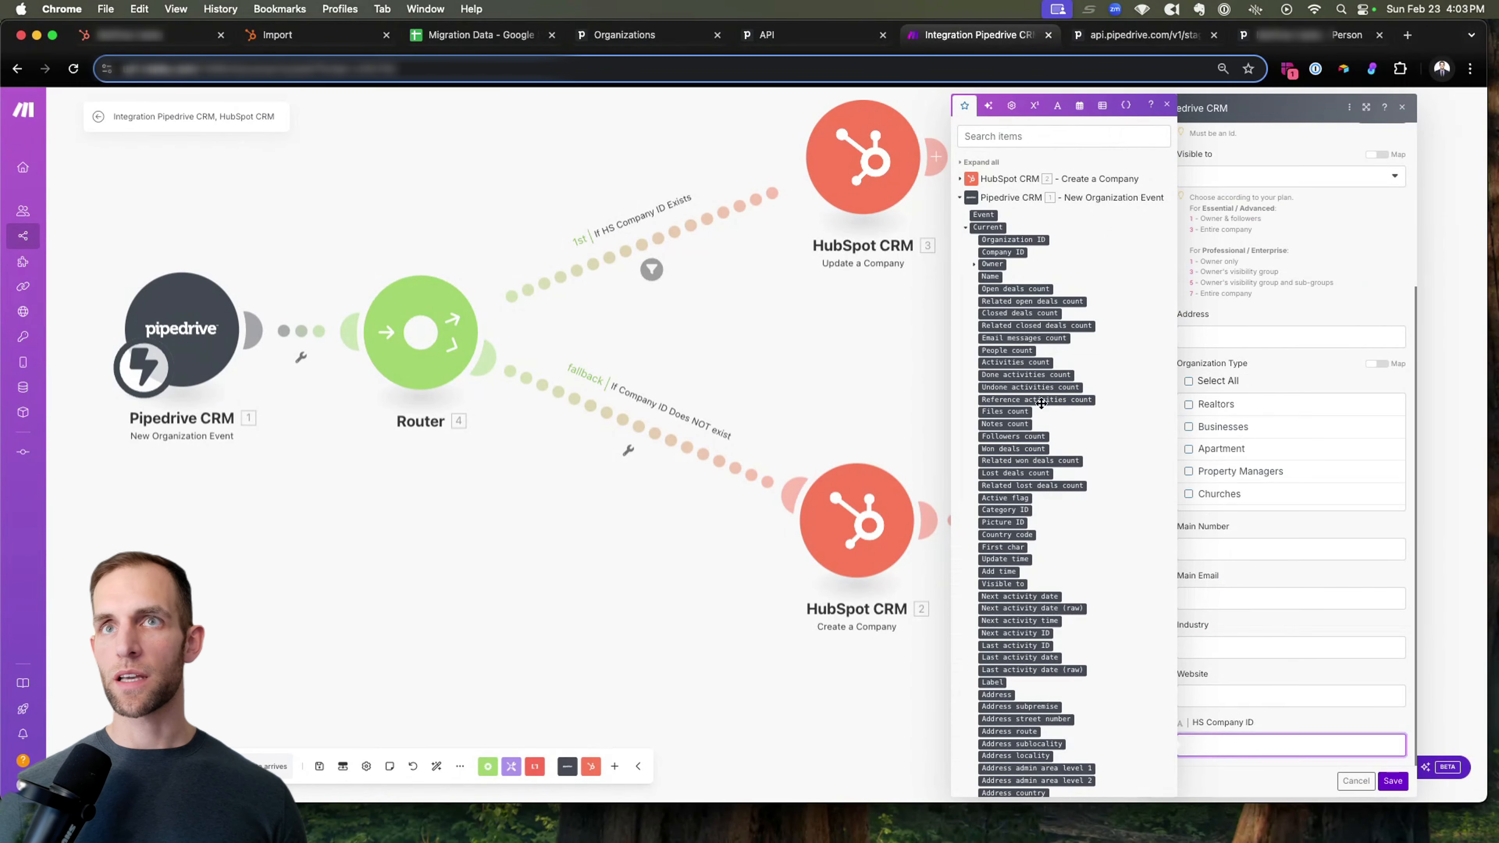
click(985, 180)
drag(979, 194, 1293, 688)
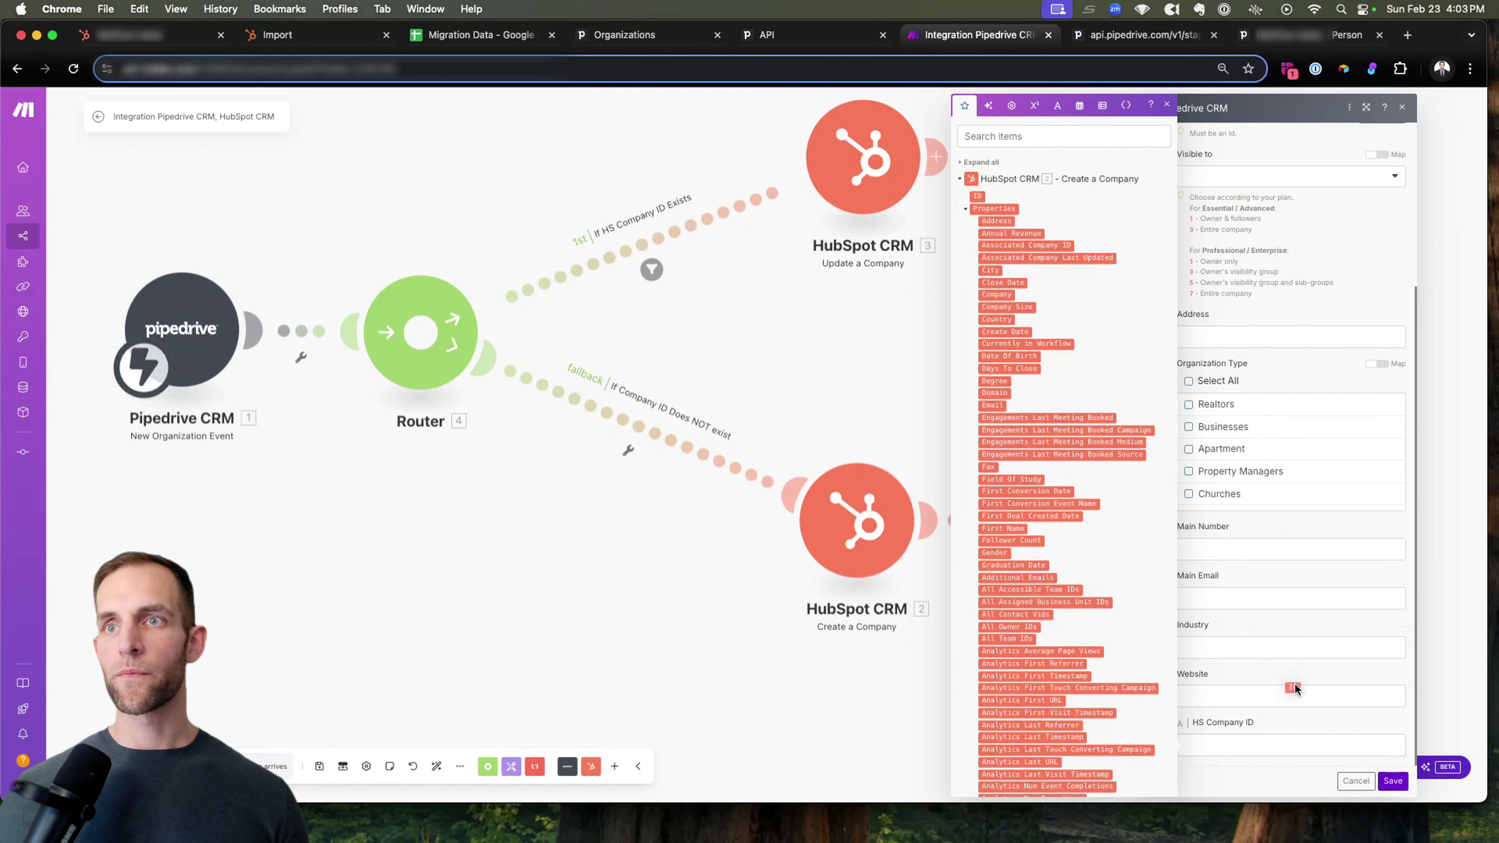
click(1391, 781)
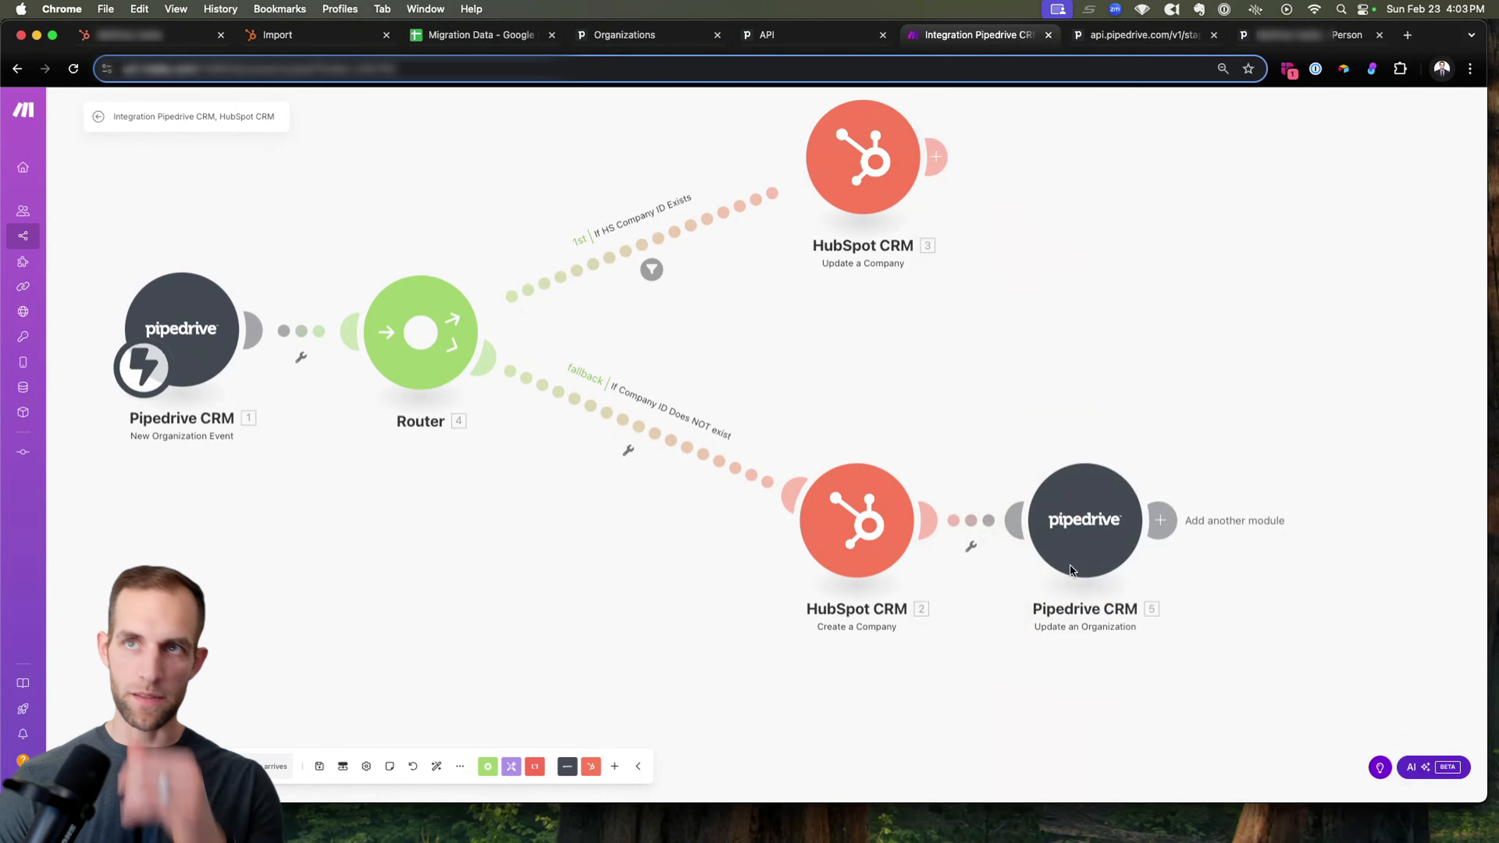
Exit the scenario editor with the changes saved and switch the scenario on.
click(891, 190)
click(518, 661)
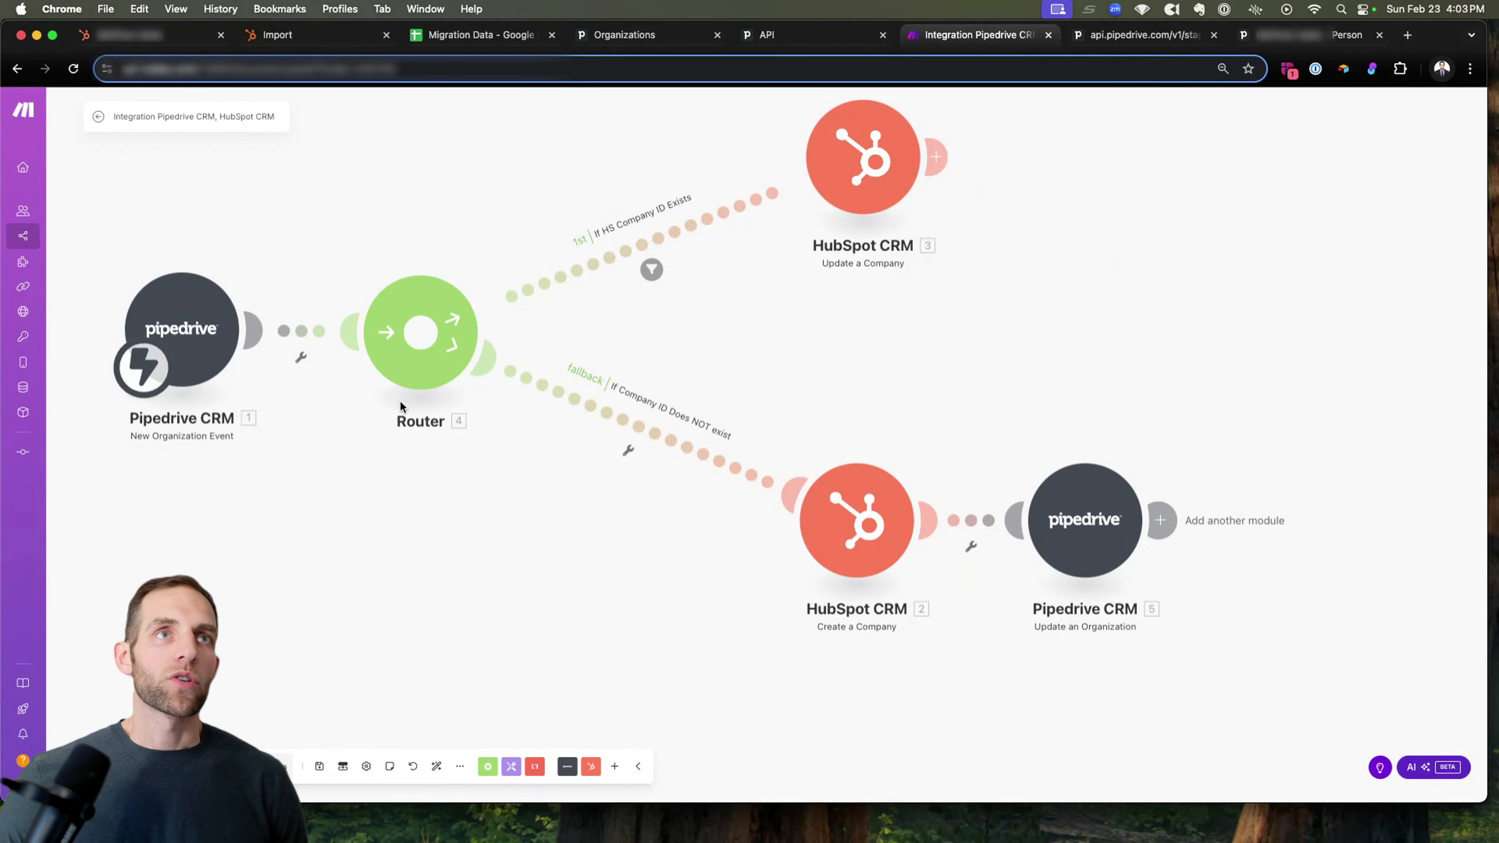
click(99, 117)
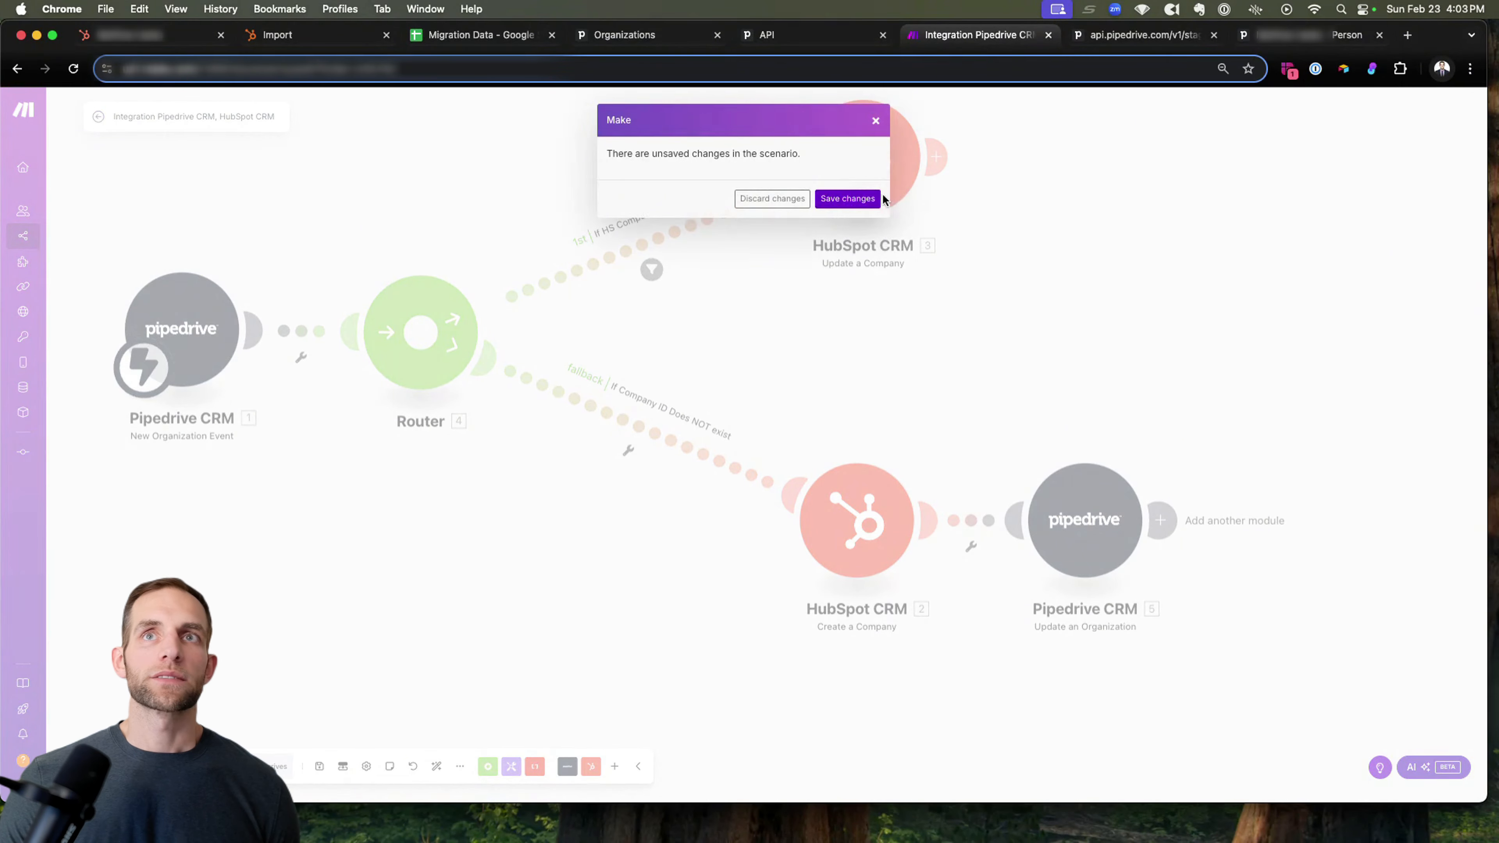
click(864, 198)
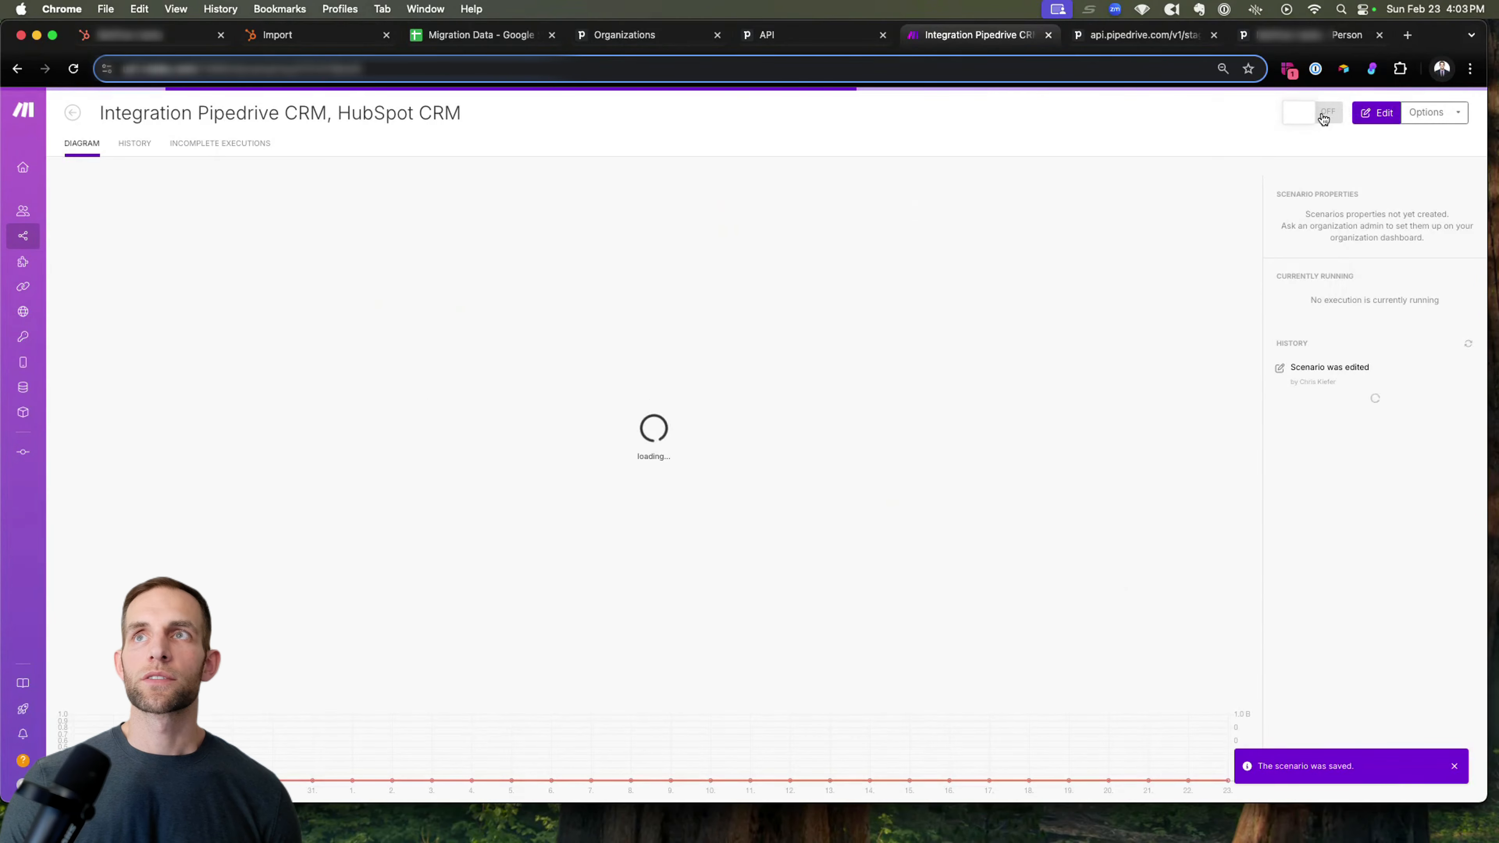
click(1323, 117)
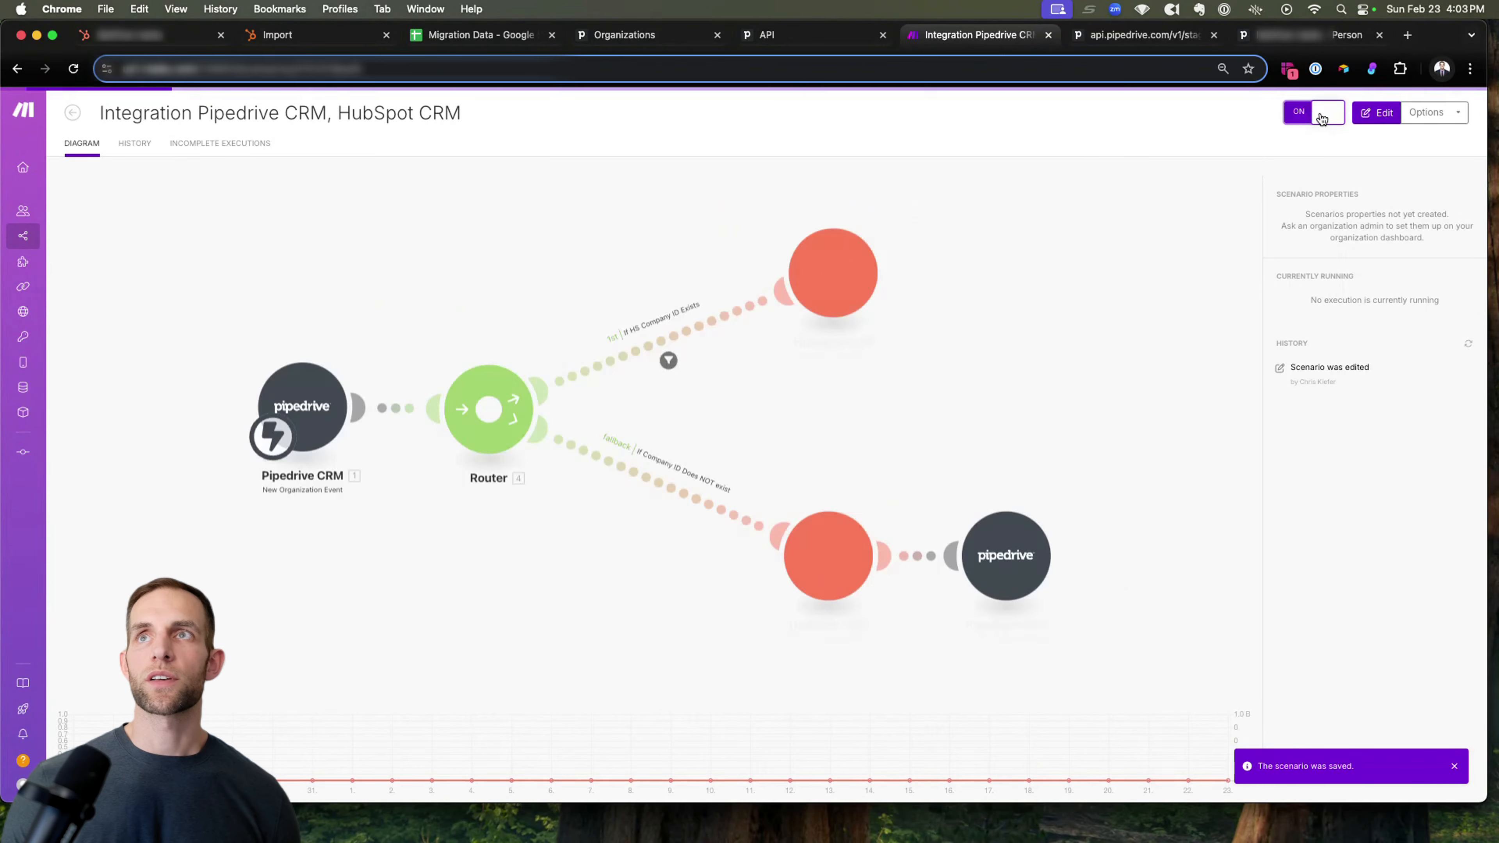
Rename the scenario as 519 | Pipedrive to HubSpot Company Update (During Migration) and open the Migration folder of the scenario list.
triple_click(249, 107)
text(St)
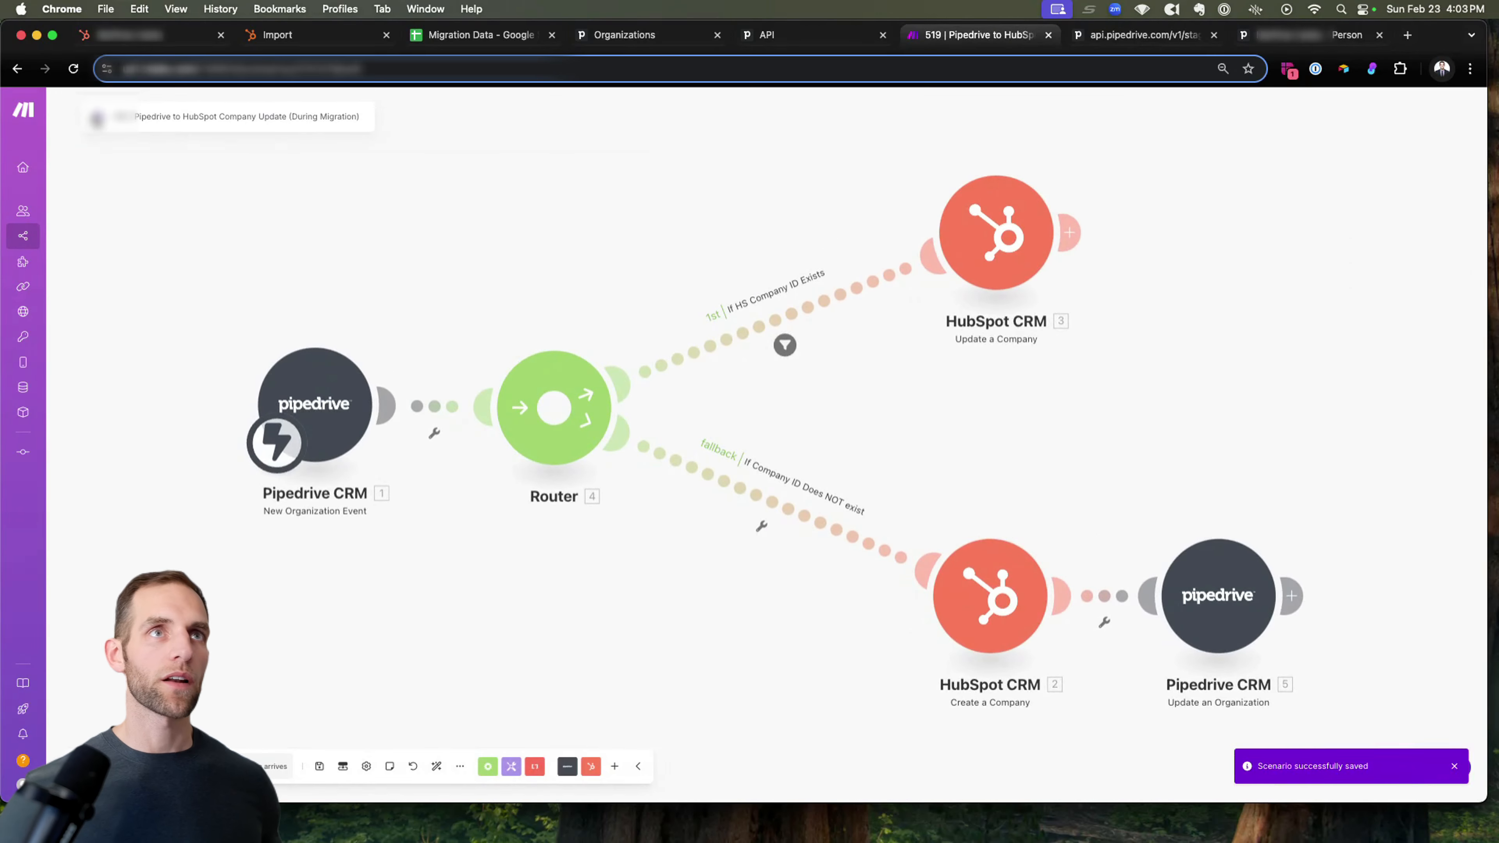
click(95, 118)
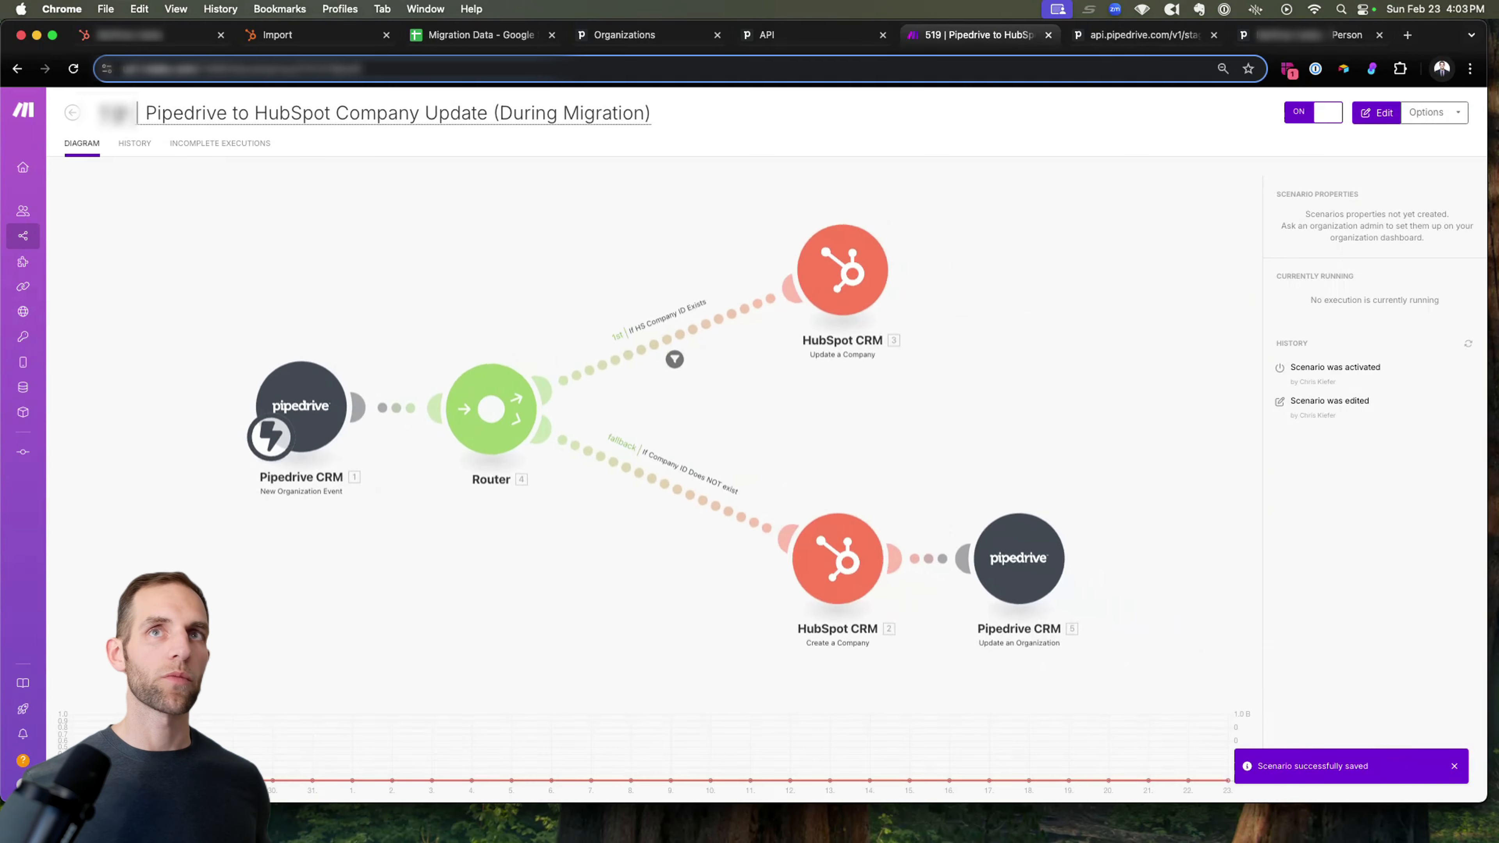
click(72, 112)
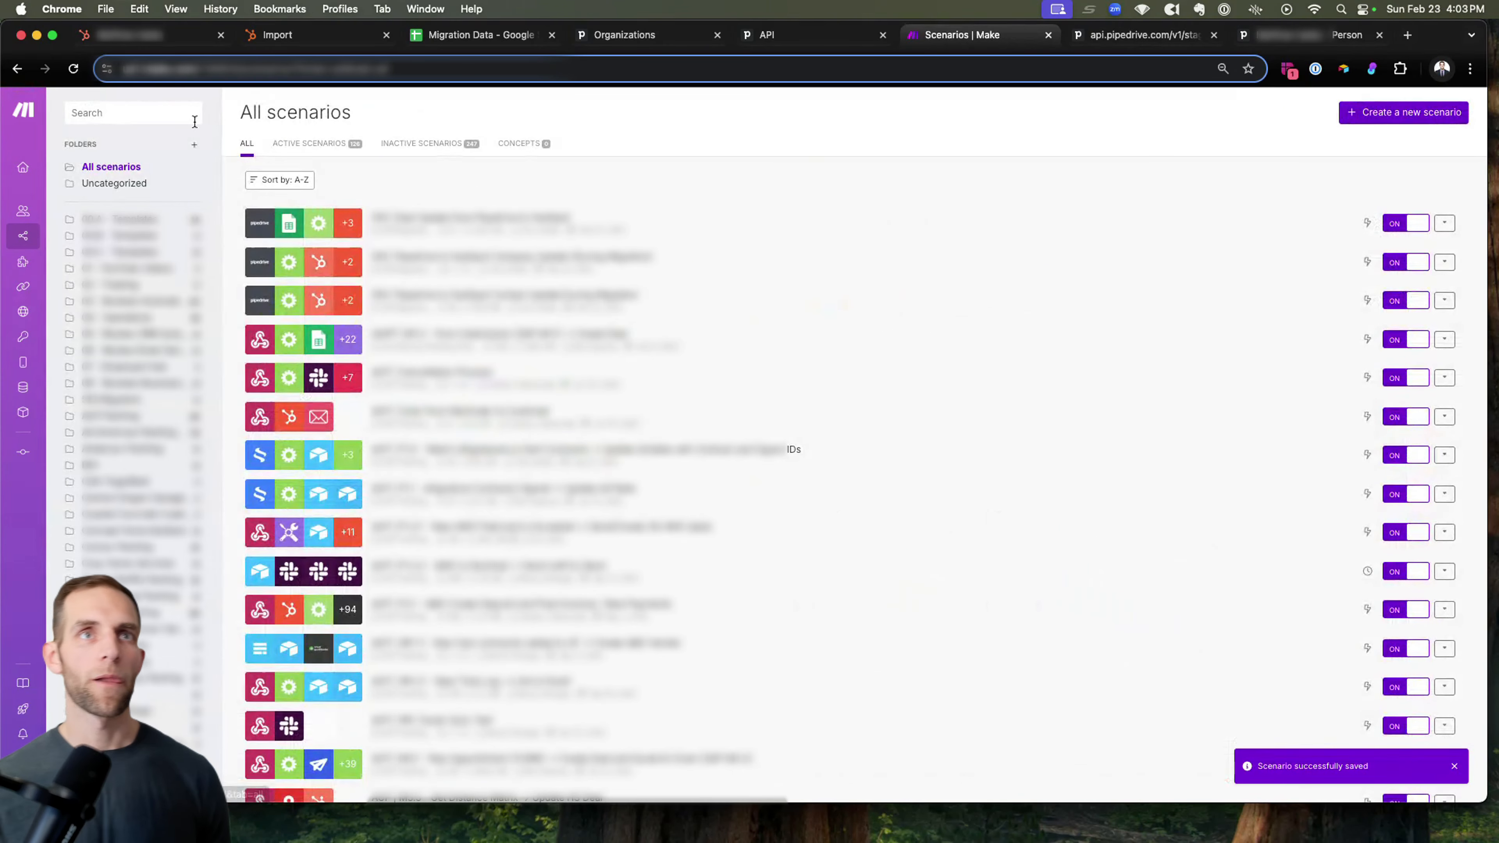
click(152, 407)
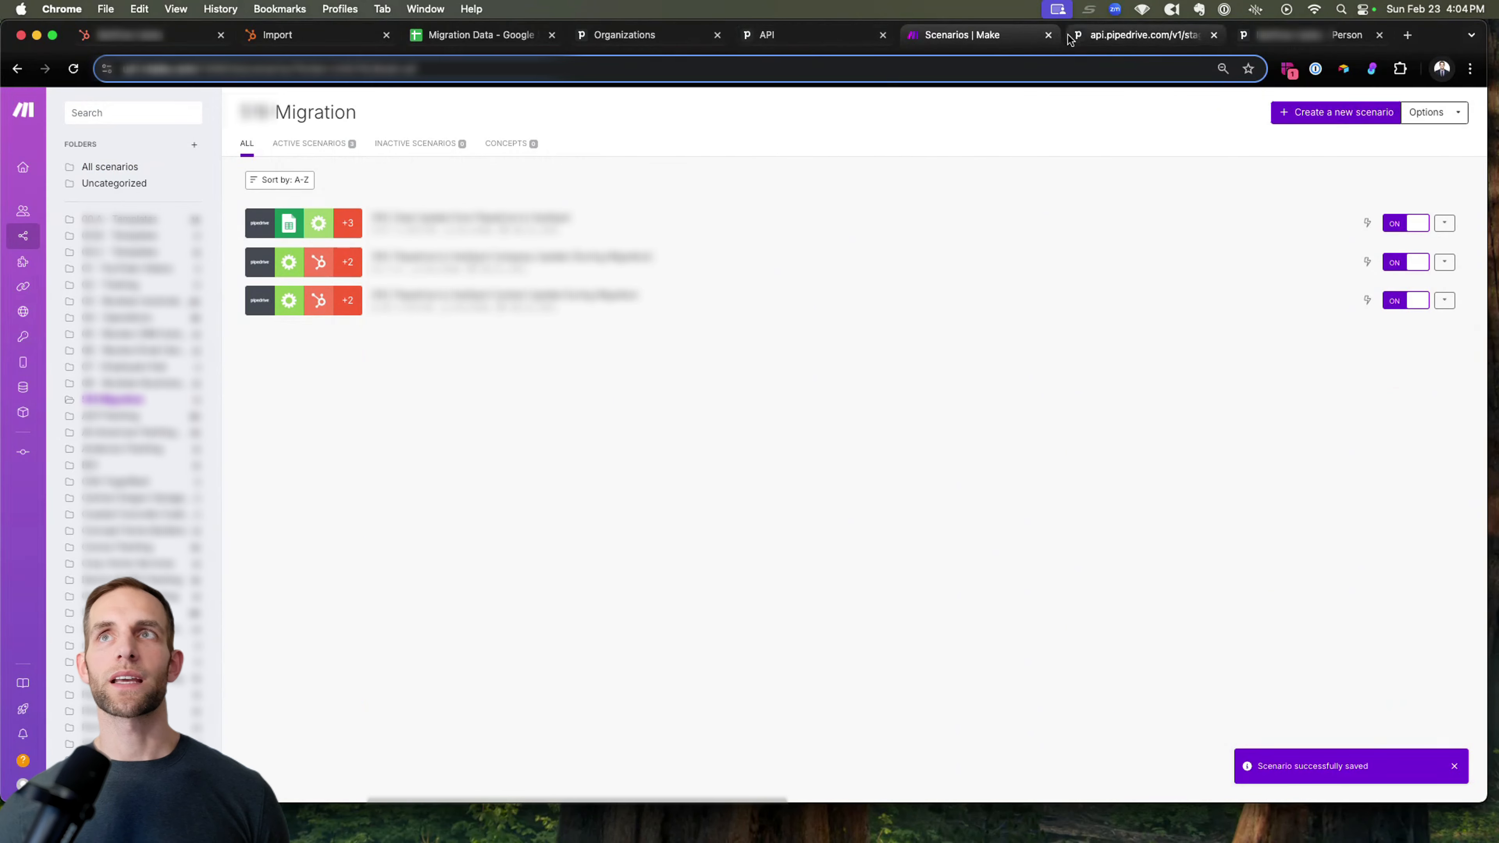
Switch to Pipedrive and rename the organization JW Services as JW. Services.
click(643, 38)
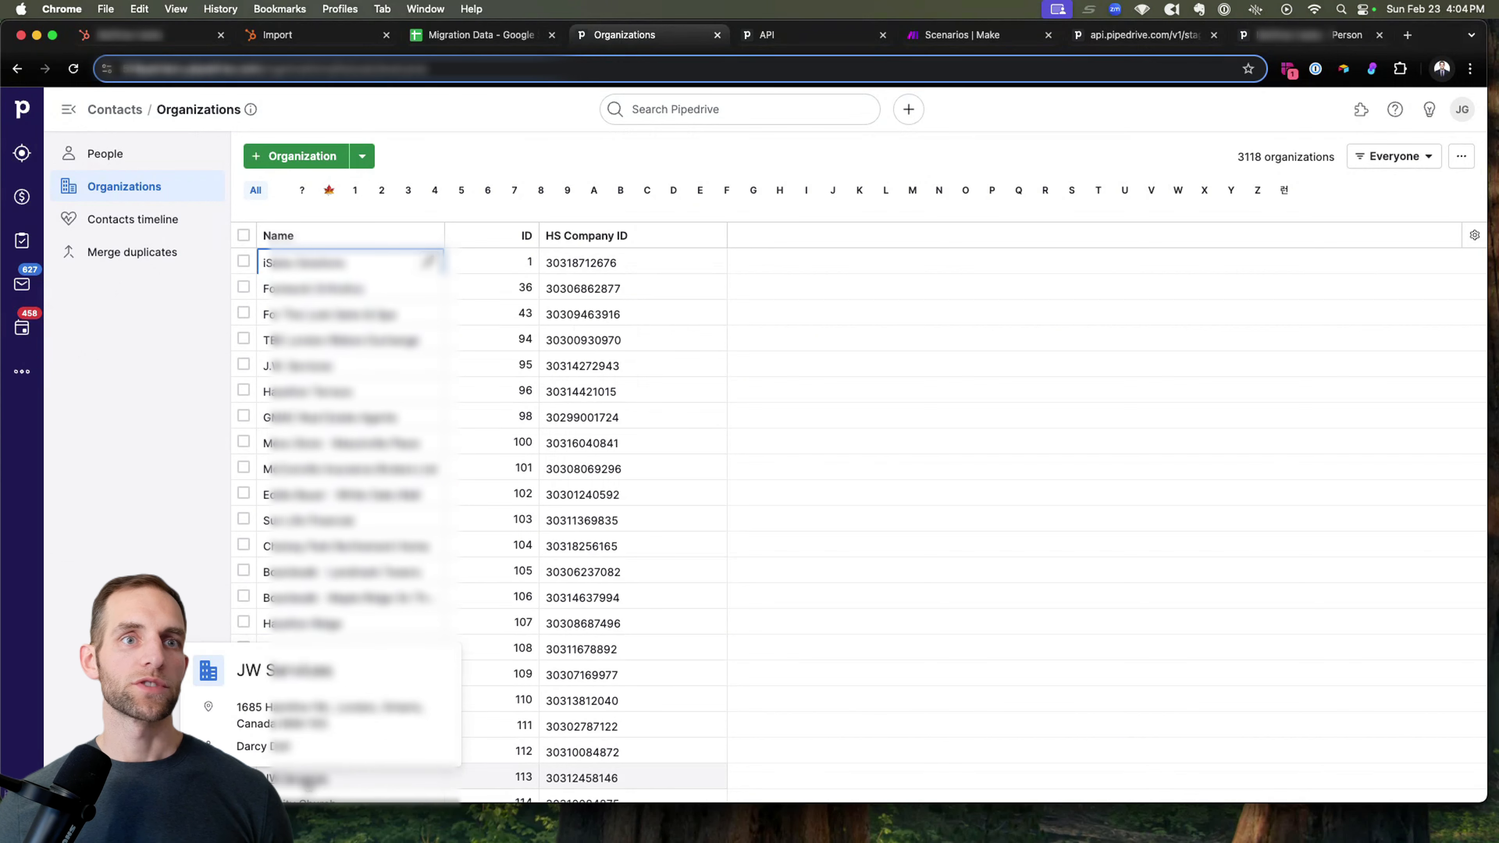
click(309, 781)
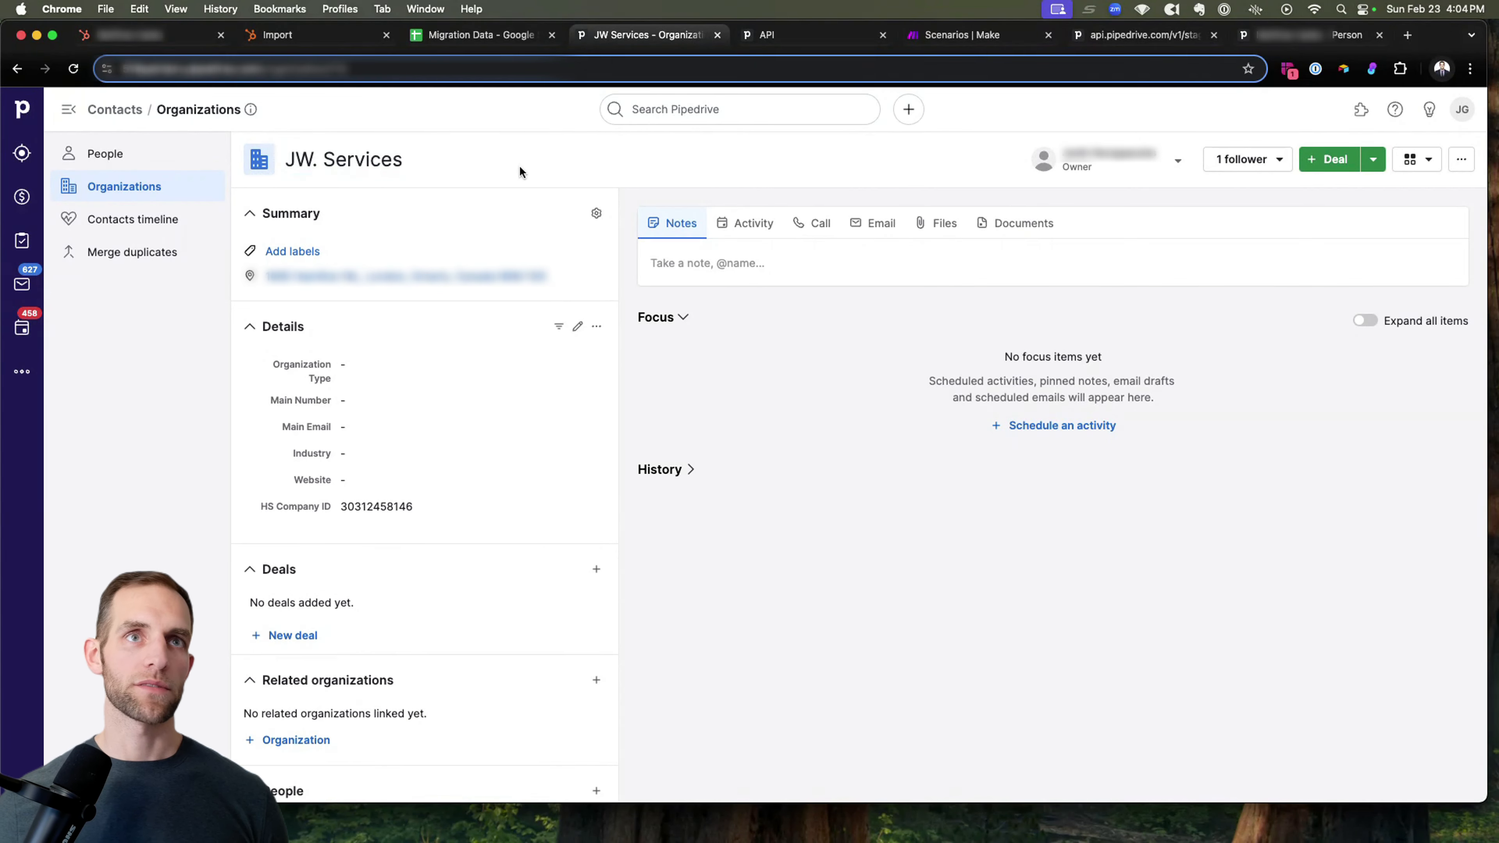
Switch to Make and open the latest run of the Pipedrive to HubSpot Company Update scenario.
click(986, 36)
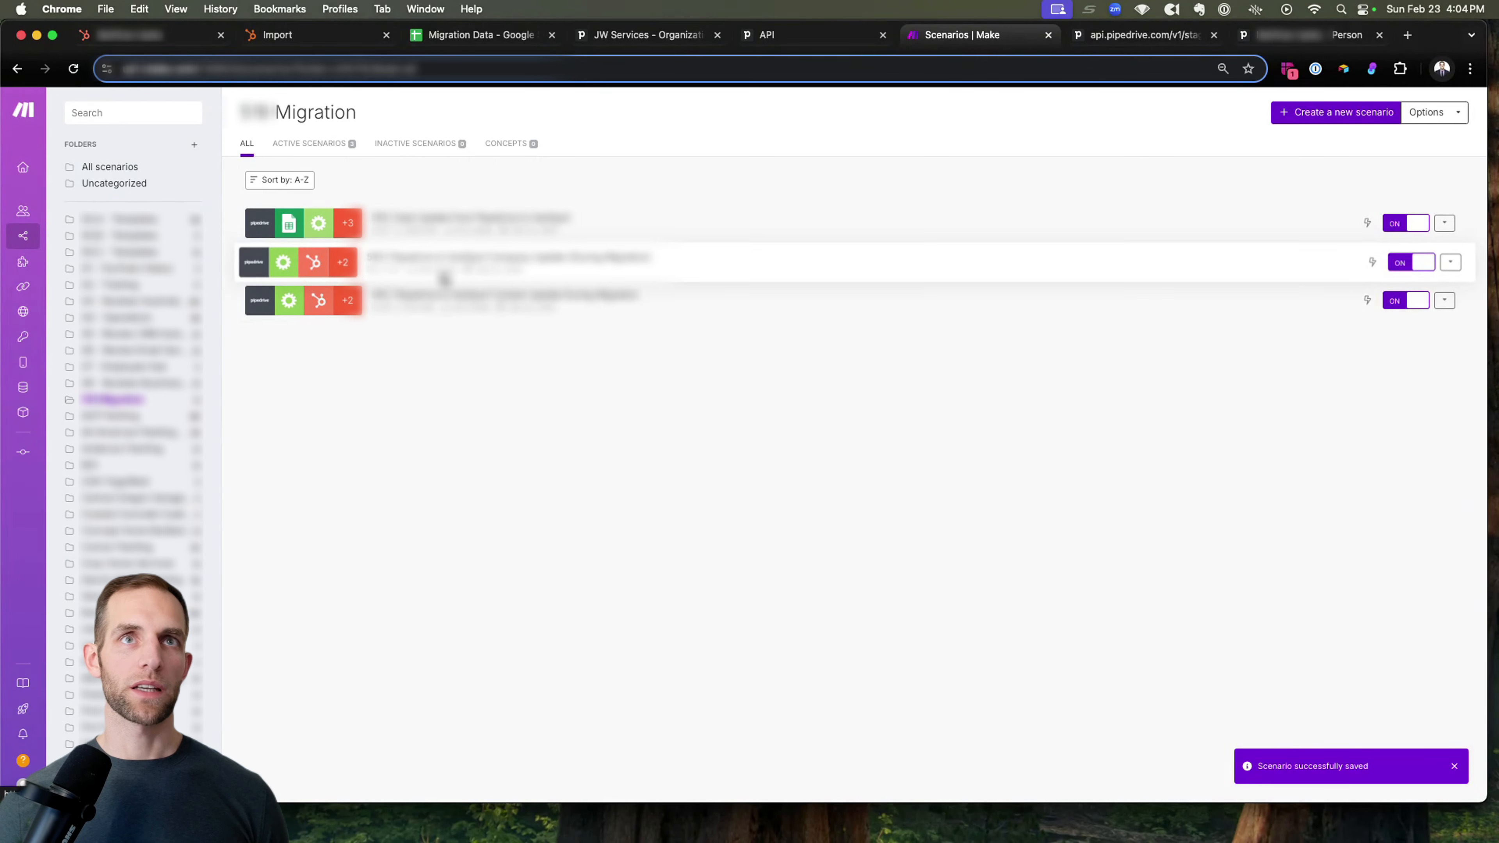
click(549, 272)
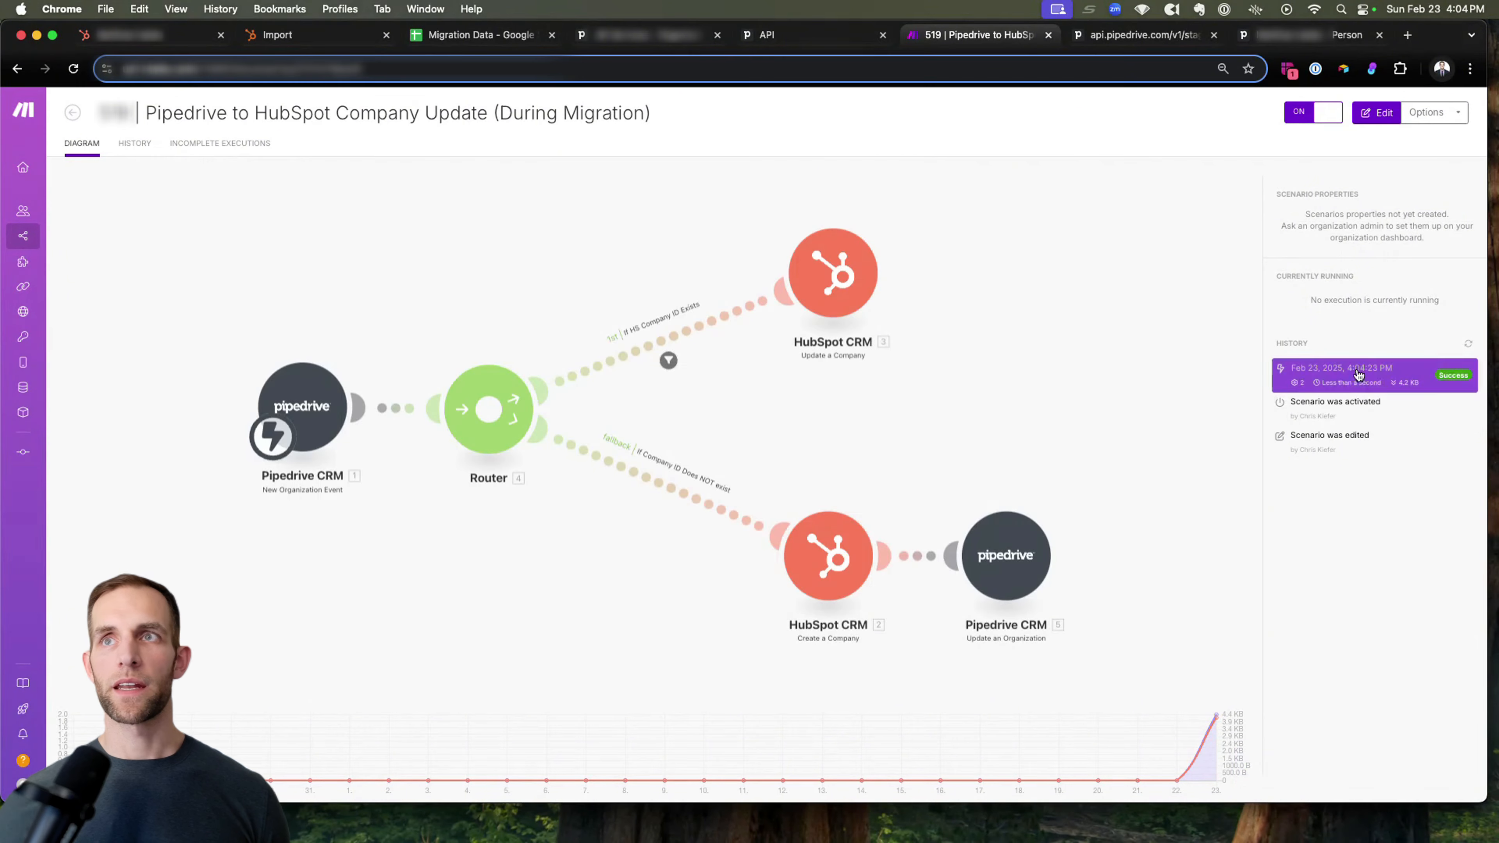
click(1365, 373)
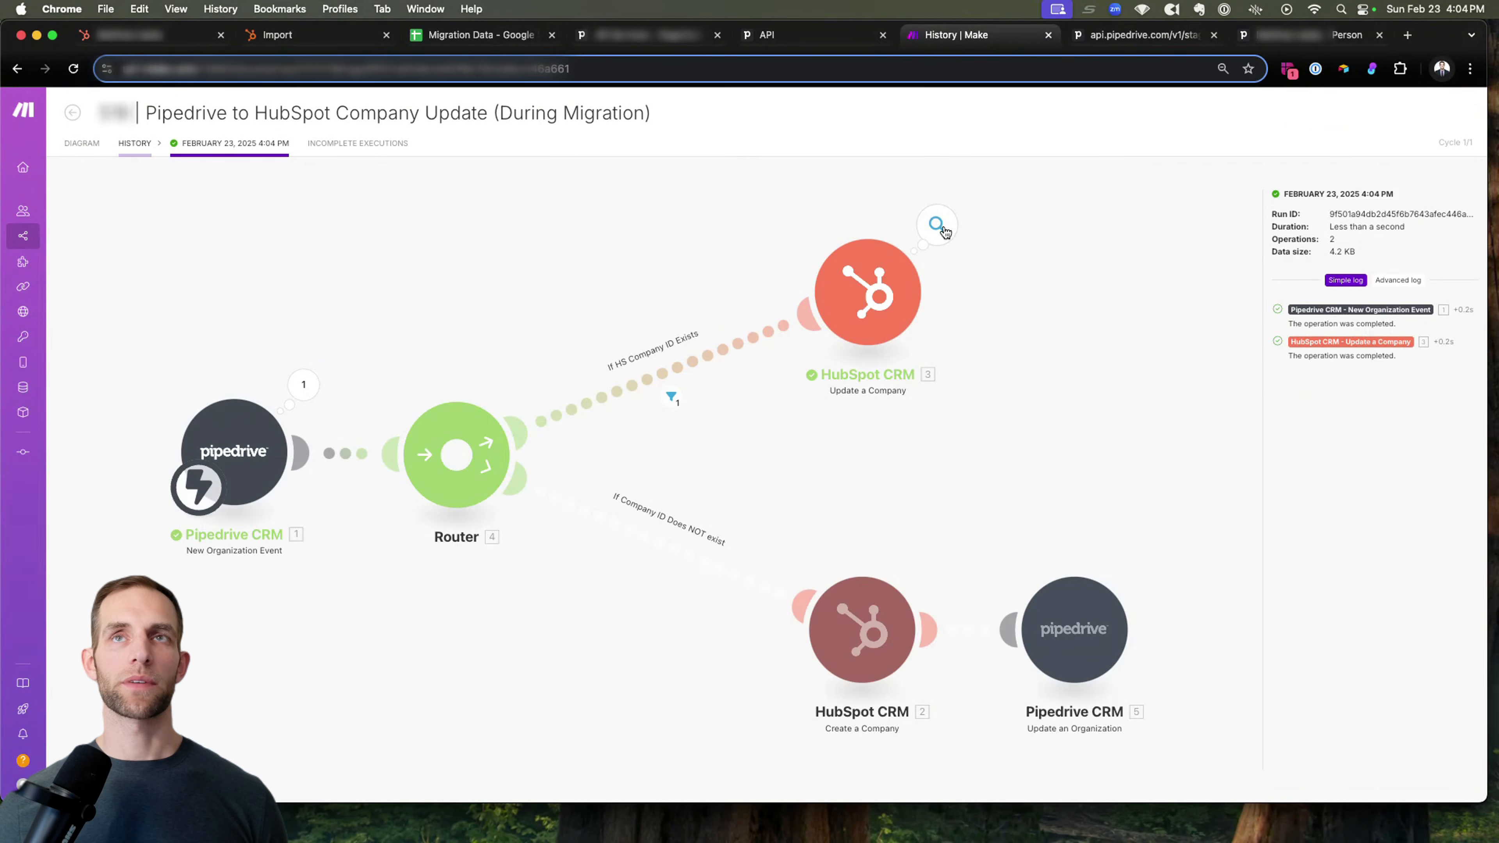
Switch to HubSpot, search for "jw." and open the company JW. Services.
click(165, 41)
click(200, 107)
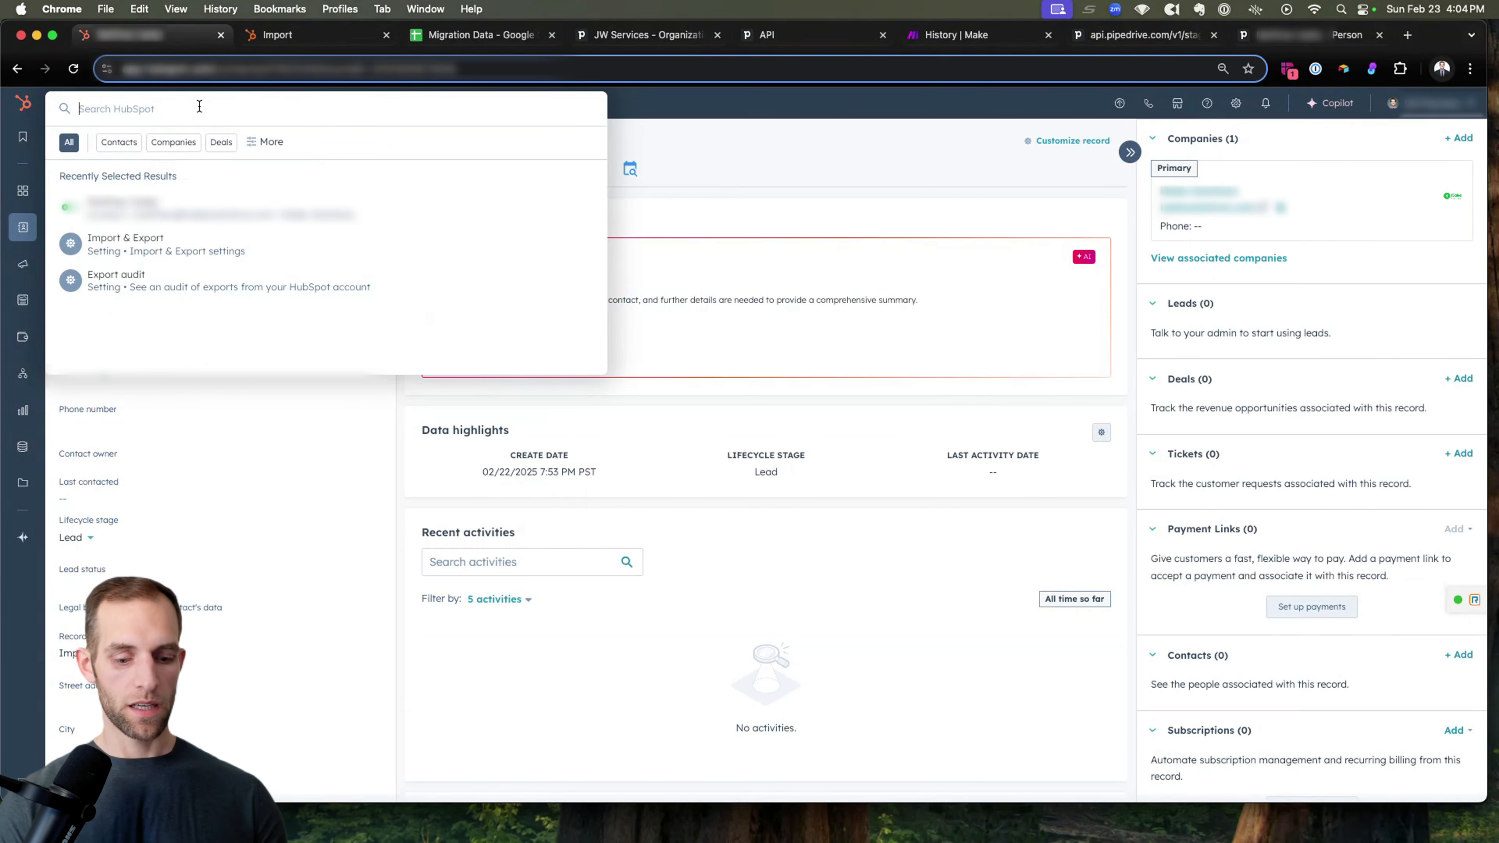
text(jw.)
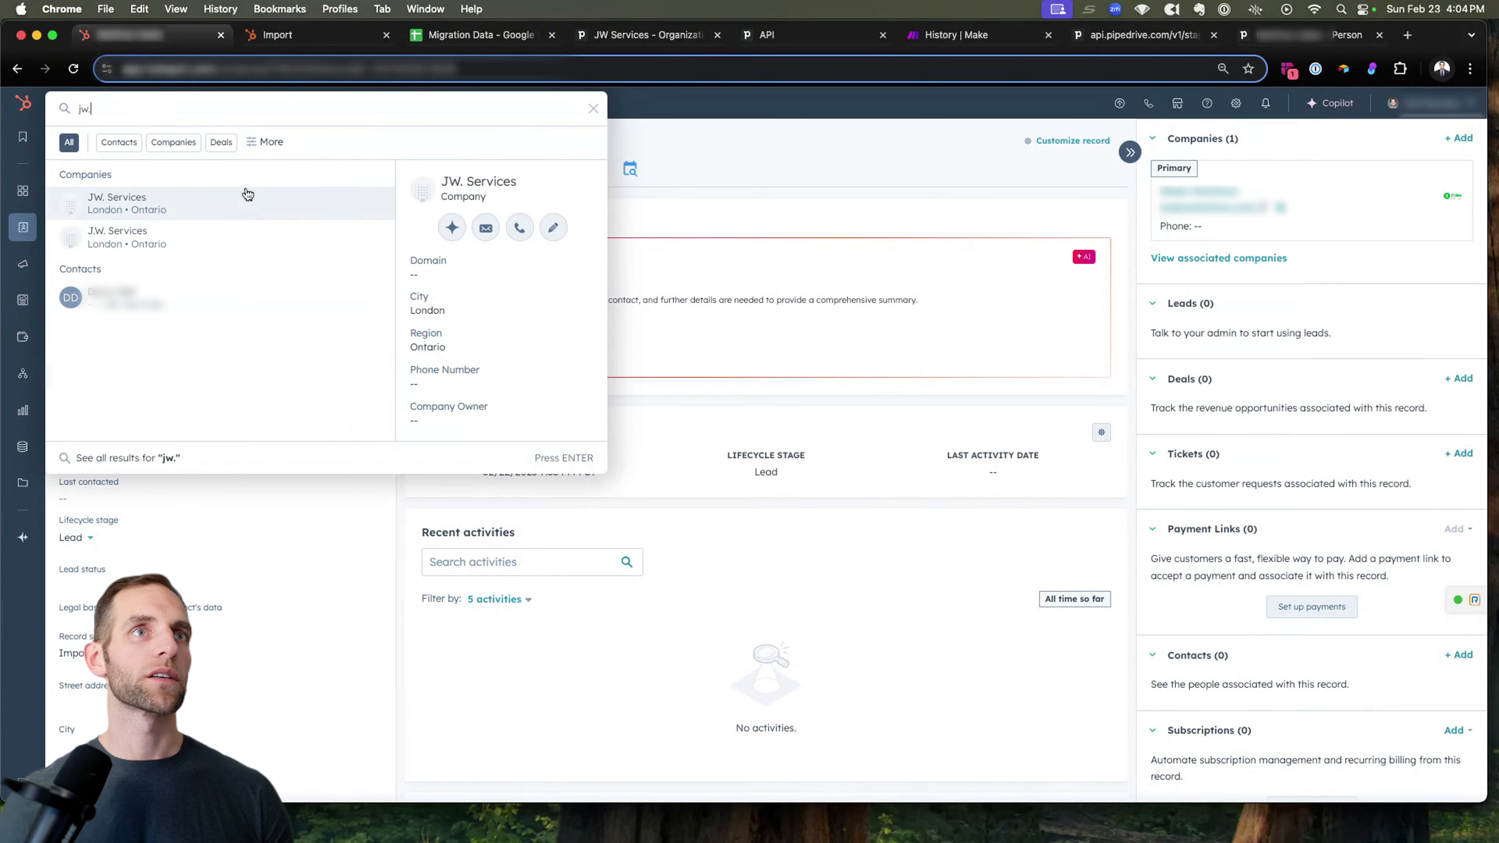
click(214, 206)
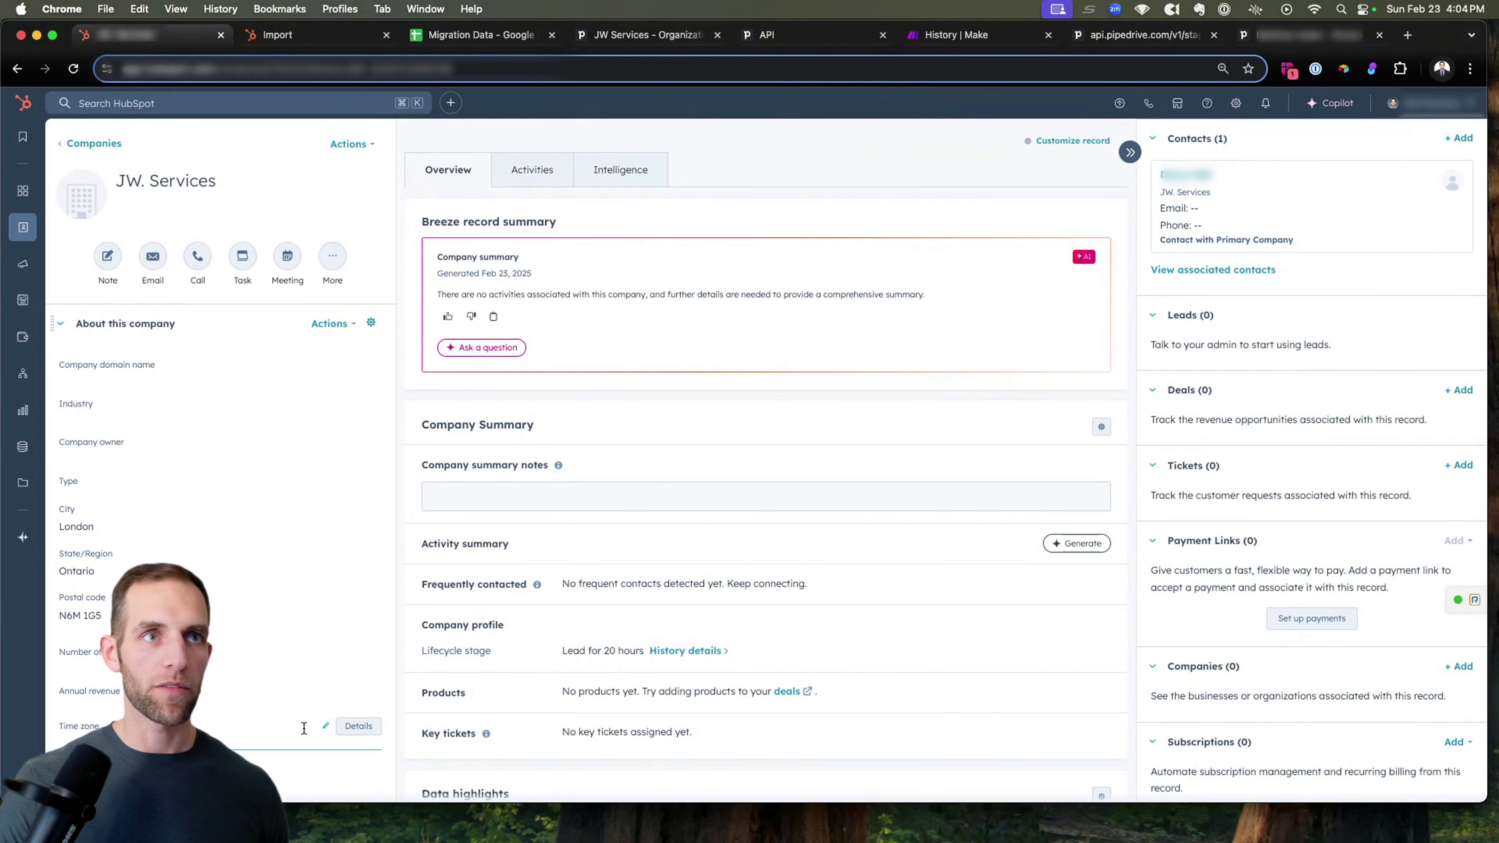
Open the company's Pipedrive Organization Record URL to check the linked organization, and return to the HubSpot company record.
scroll(292, 743, down, 3)
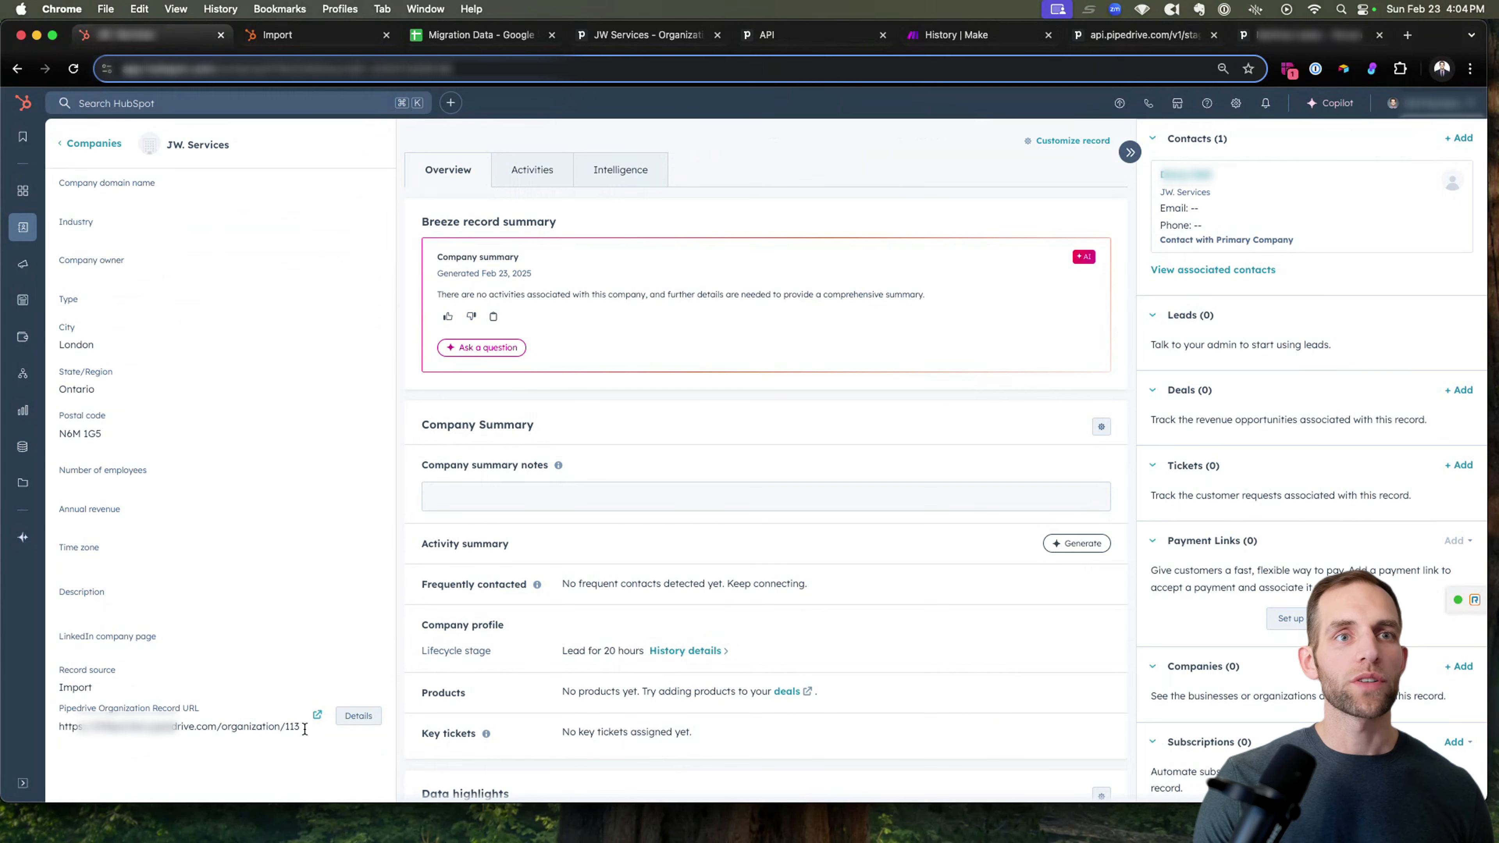
drag(305, 728, 36, 729)
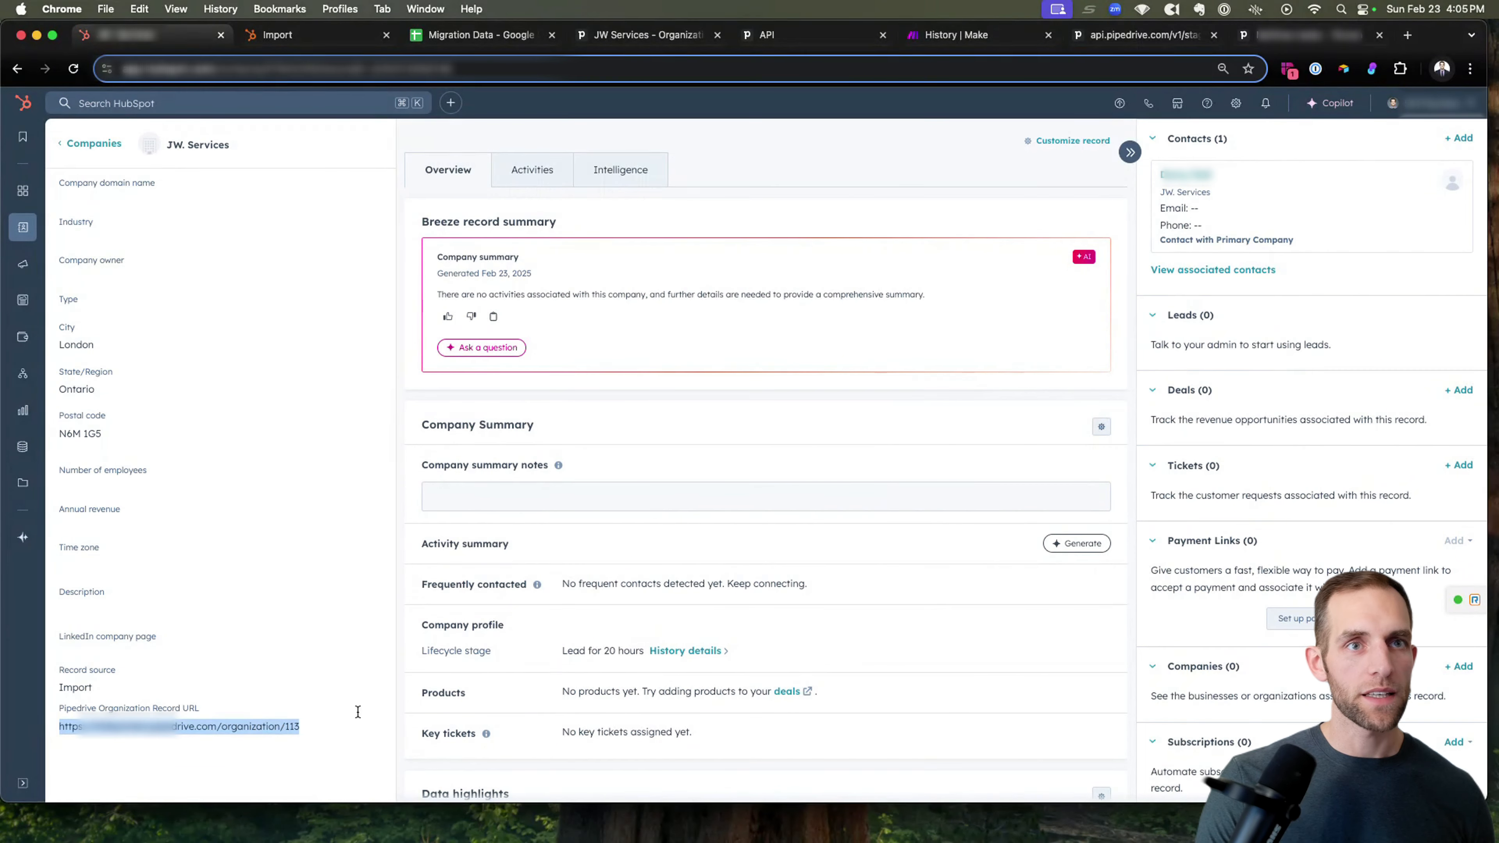
click(297, 725)
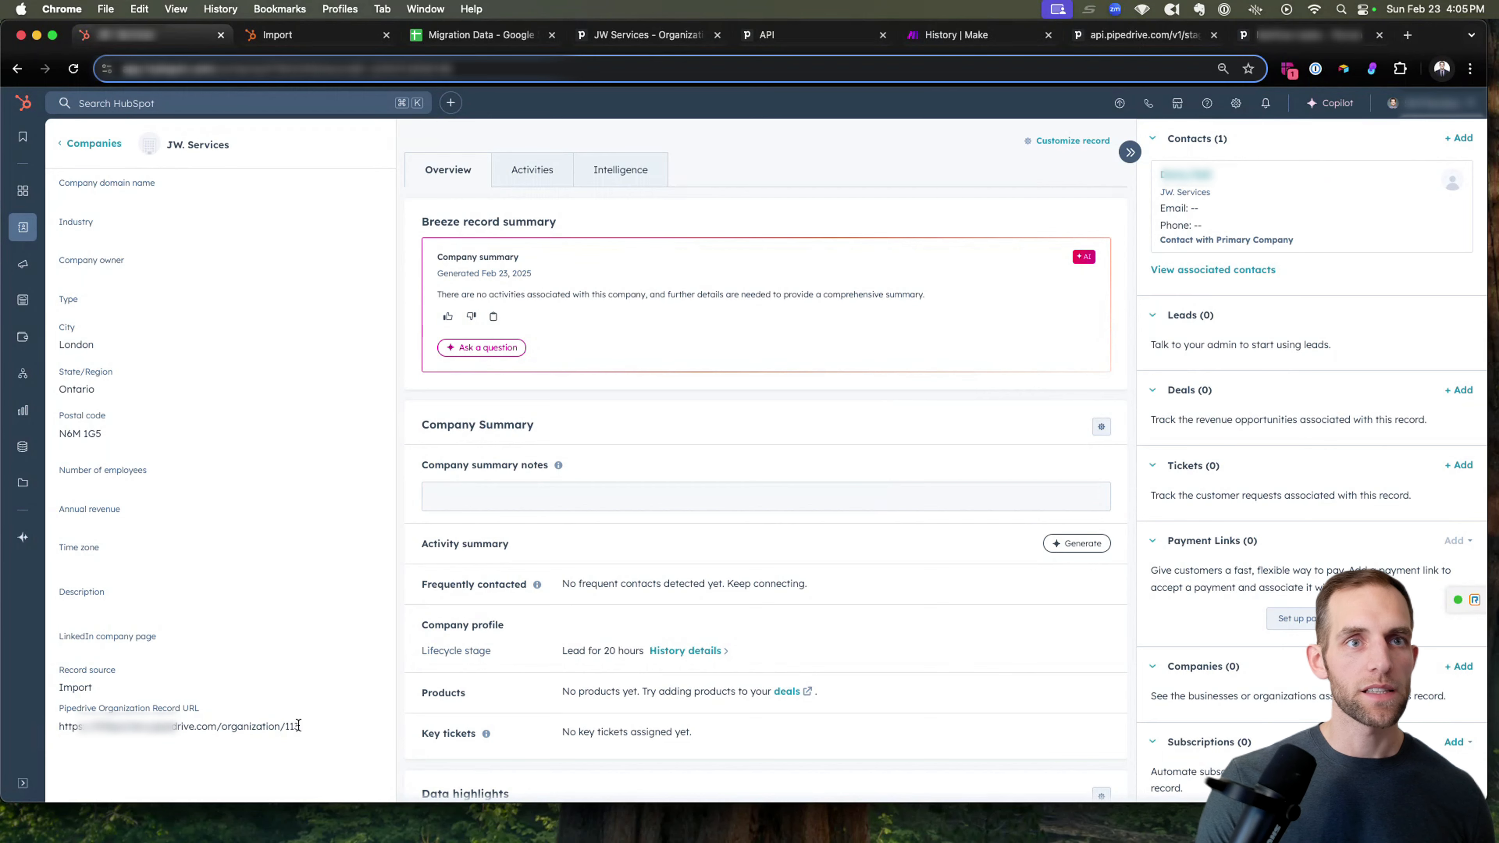
click(291, 726)
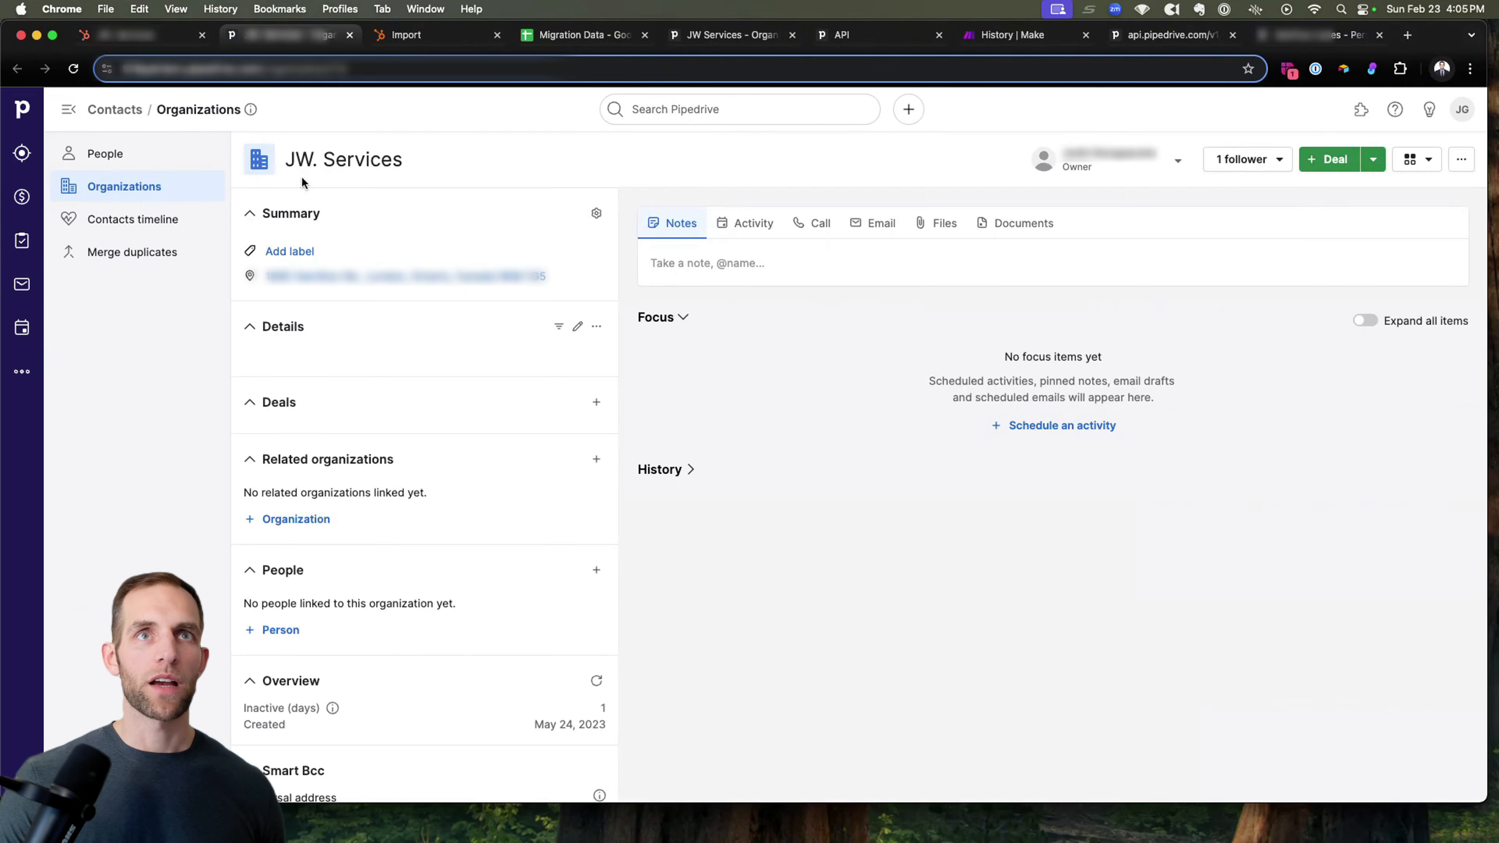
click(109, 37)
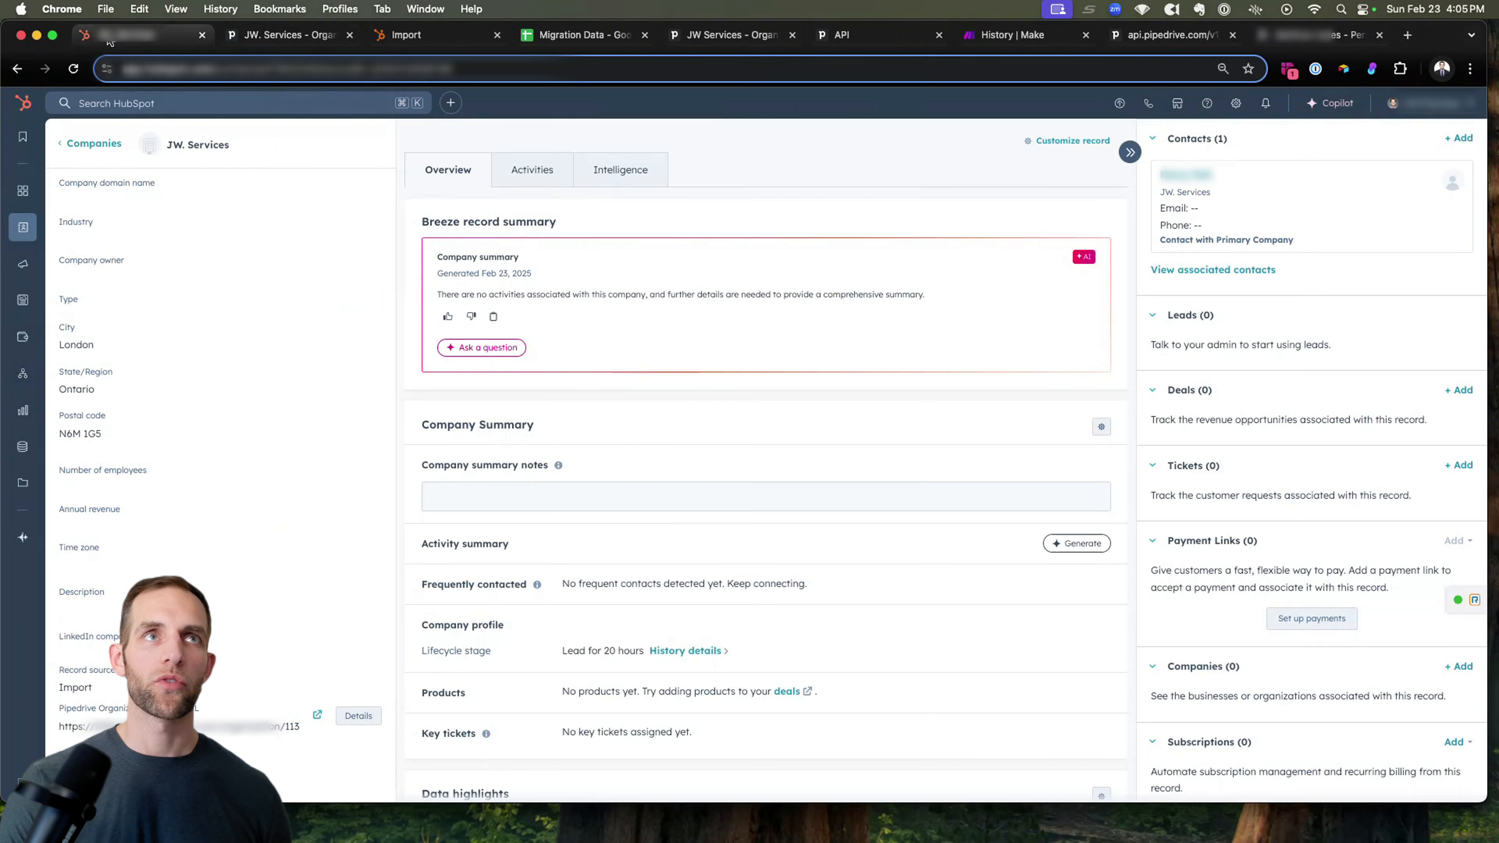